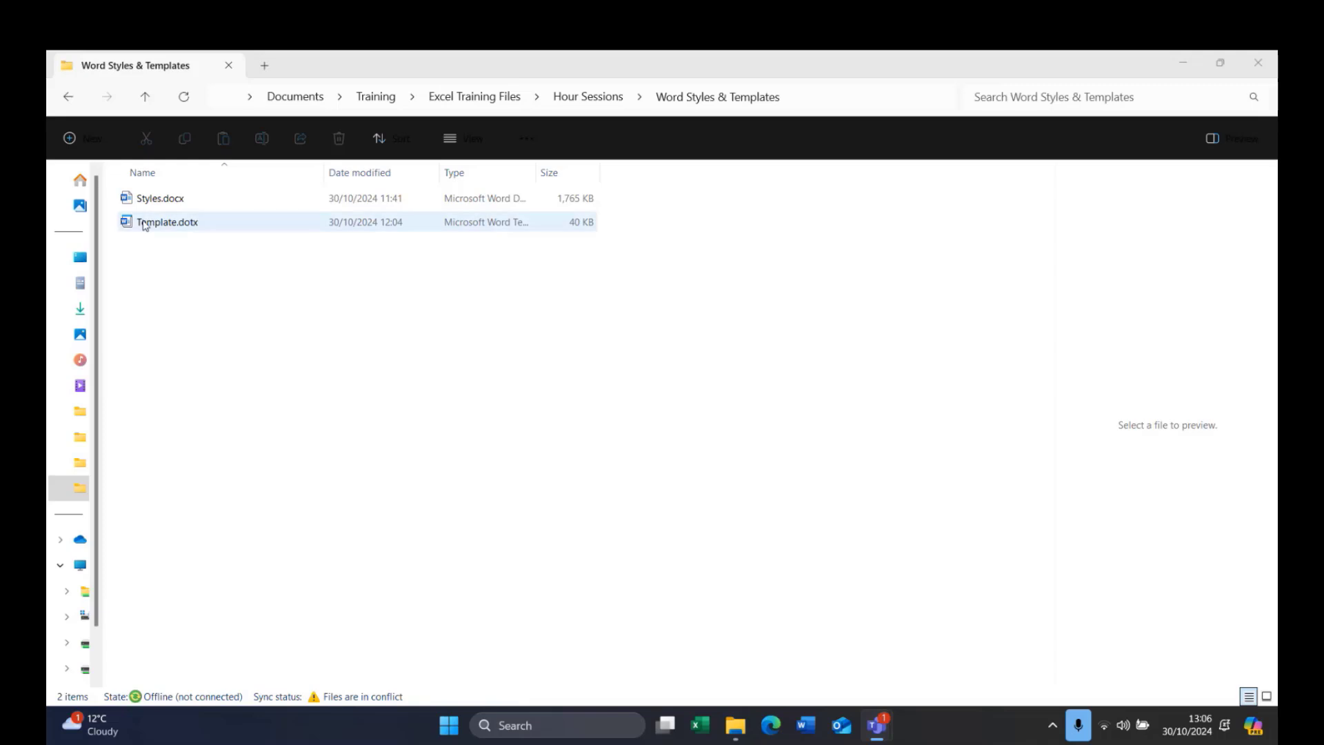
Create a document based on Template.dotx from the Word Styles & Templates folder, and close it while keeping Word running
{"action": "left_click", "coordinate": [189, 225]}
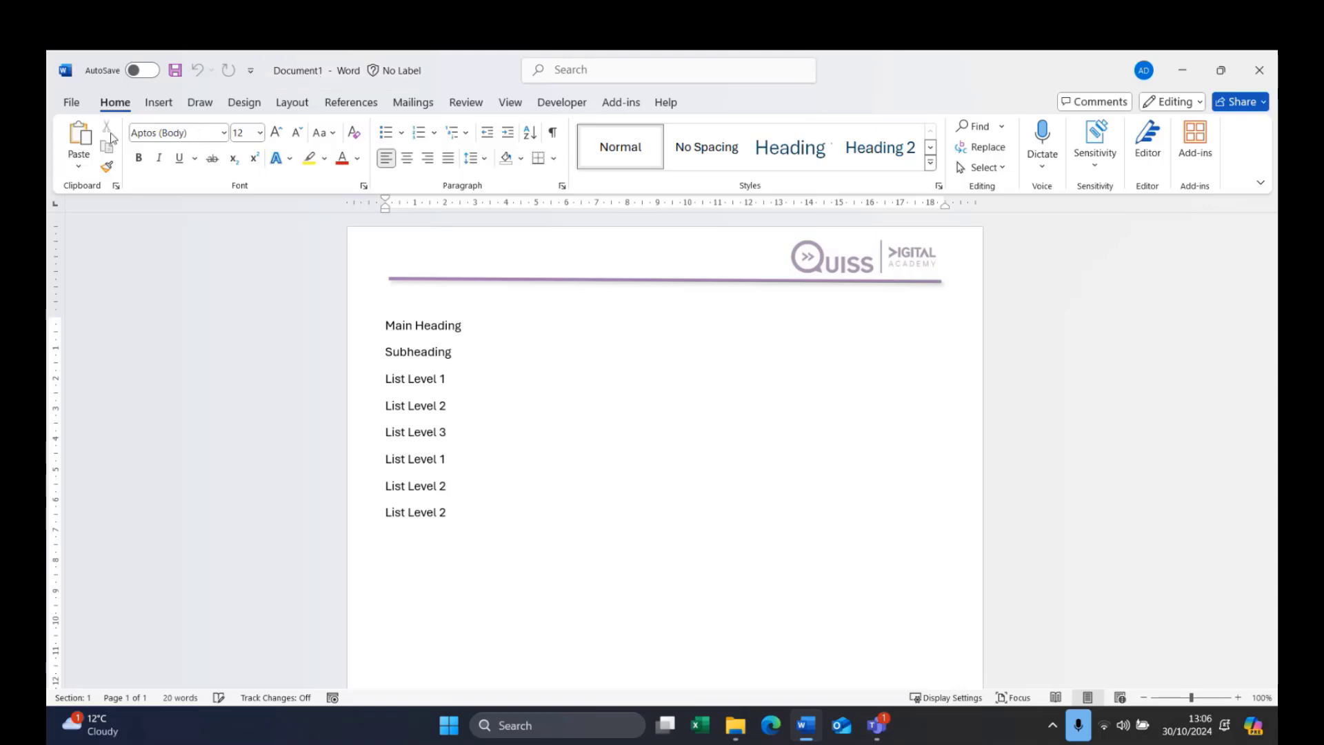
{"action": "left_click", "coordinate": [73, 104]}
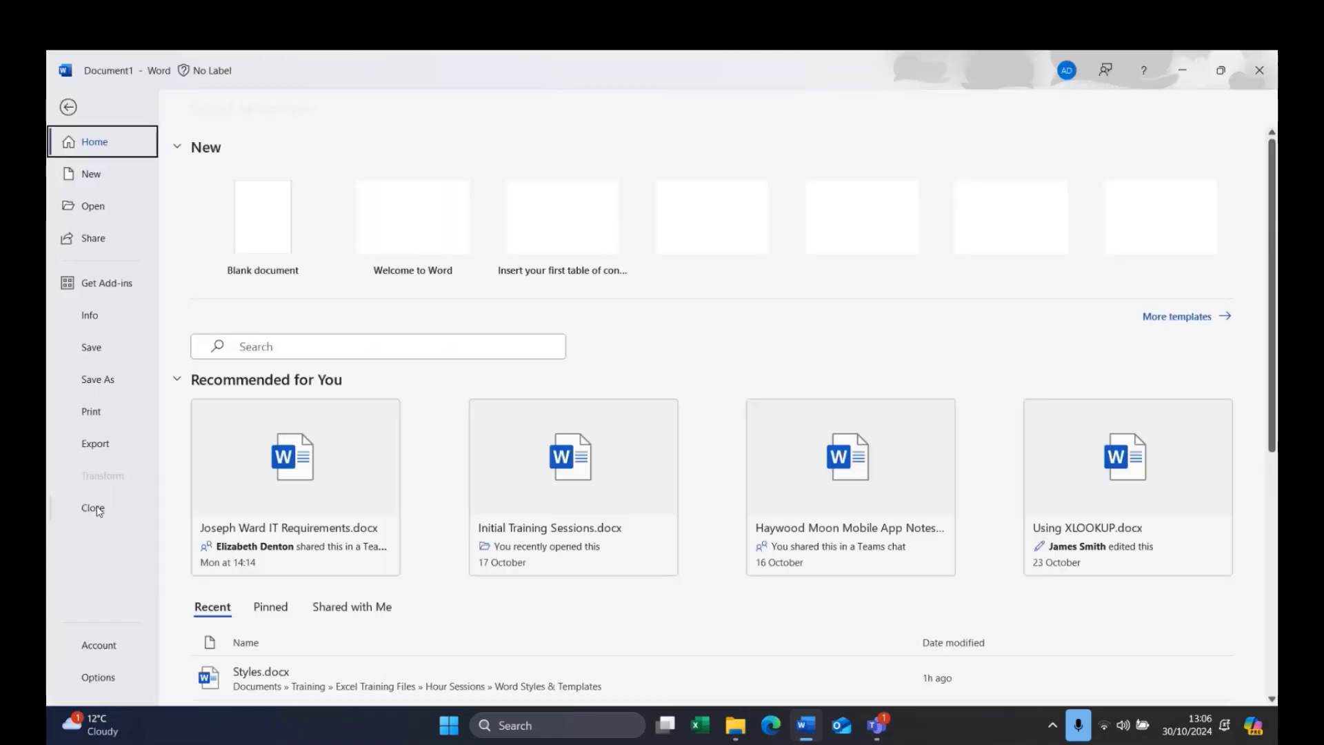
{"action": "left_click", "coordinate": [97, 508]}
Open the Template.dotx file itself from the recent documents, and close it together with Word
{"action": "left_click", "coordinate": [73, 105]}
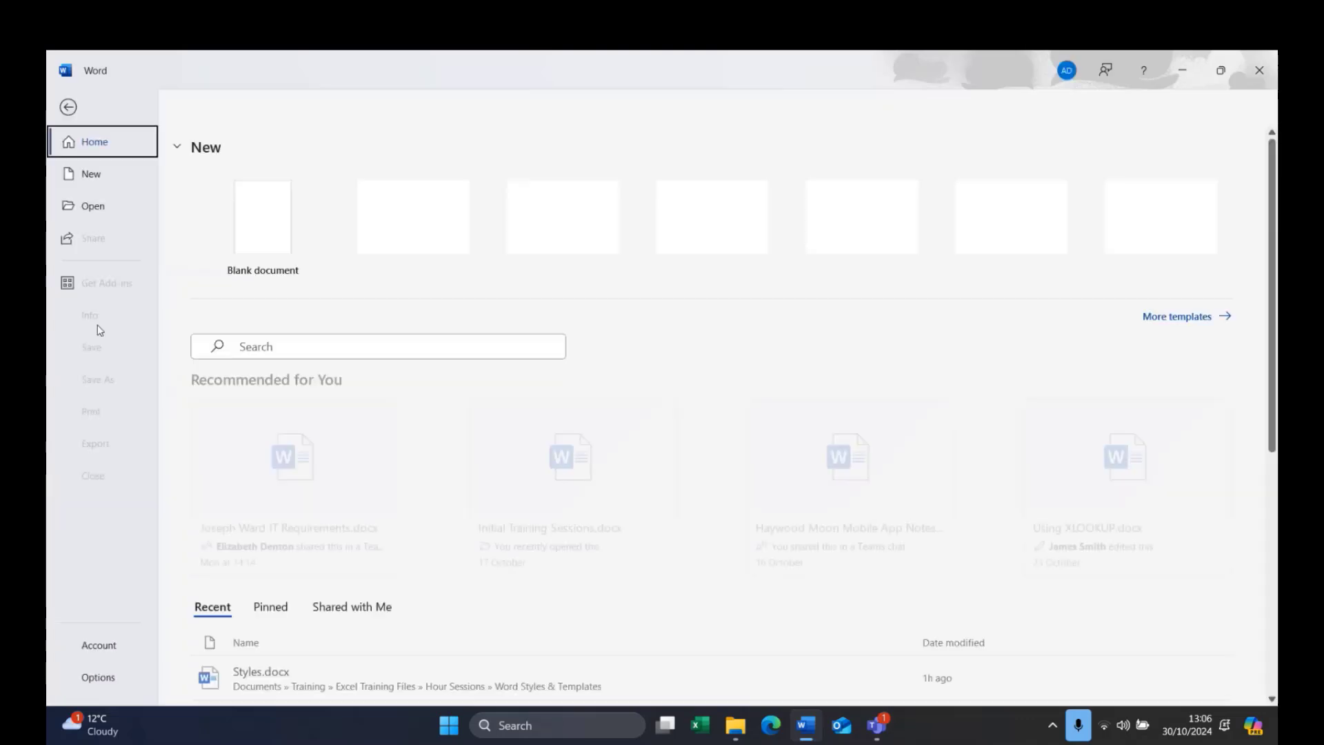
{"action": "left_click", "coordinate": [93, 205]}
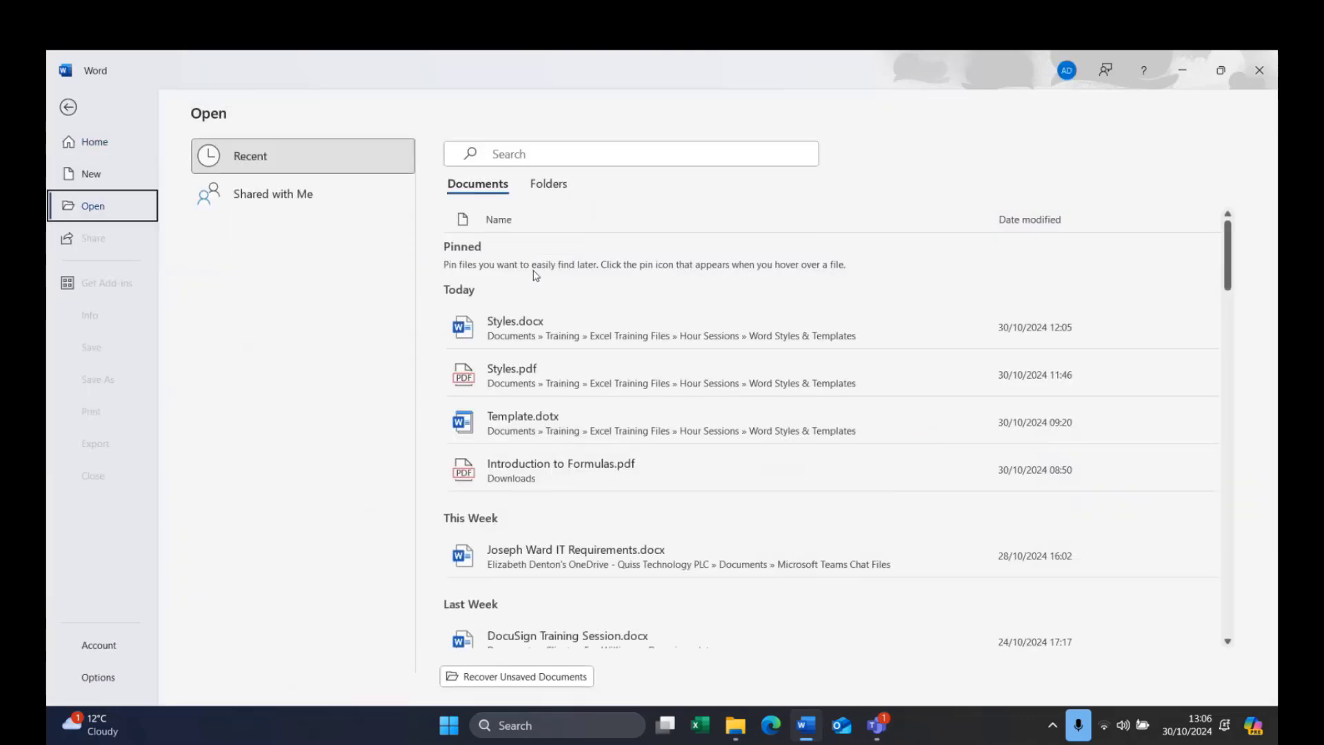
{"action": "left_click", "coordinate": [537, 428]}
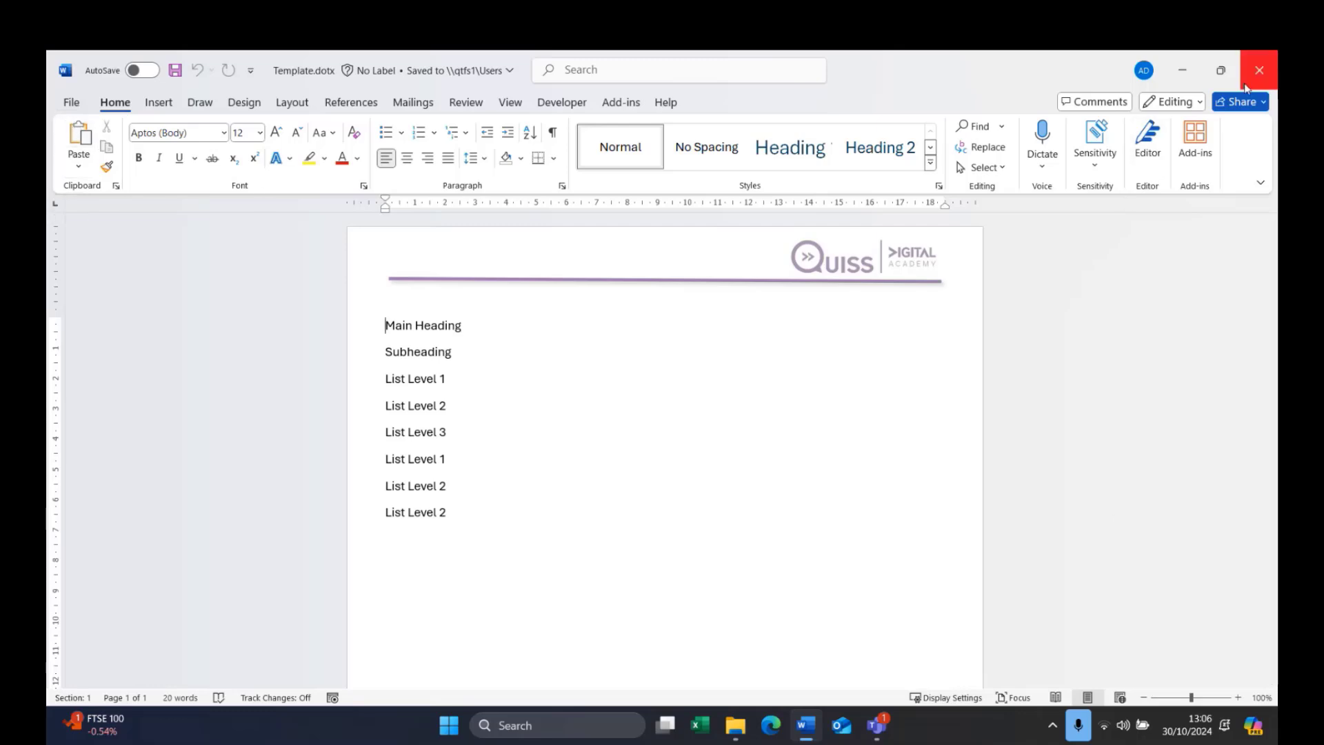
{"action": "left_click", "coordinate": [1259, 69]}
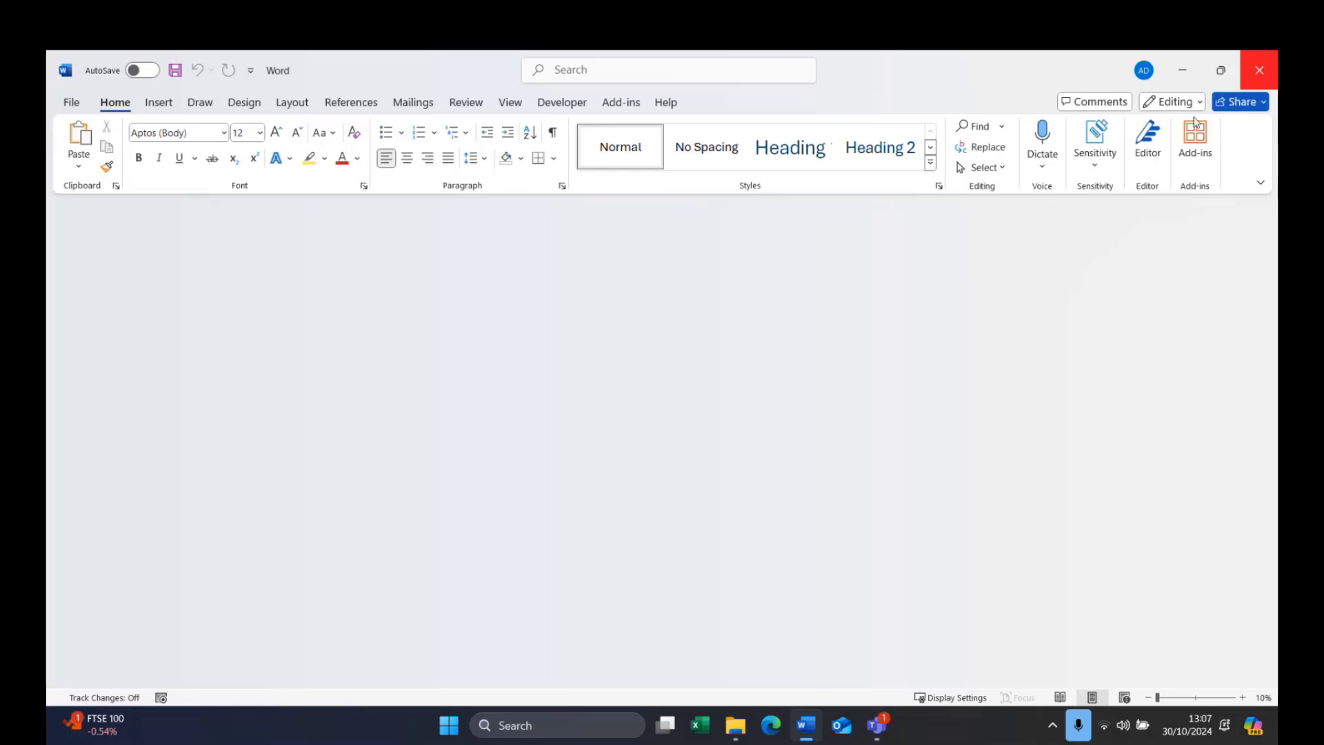
{"action": "left_click", "coordinate": [1256, 84]}
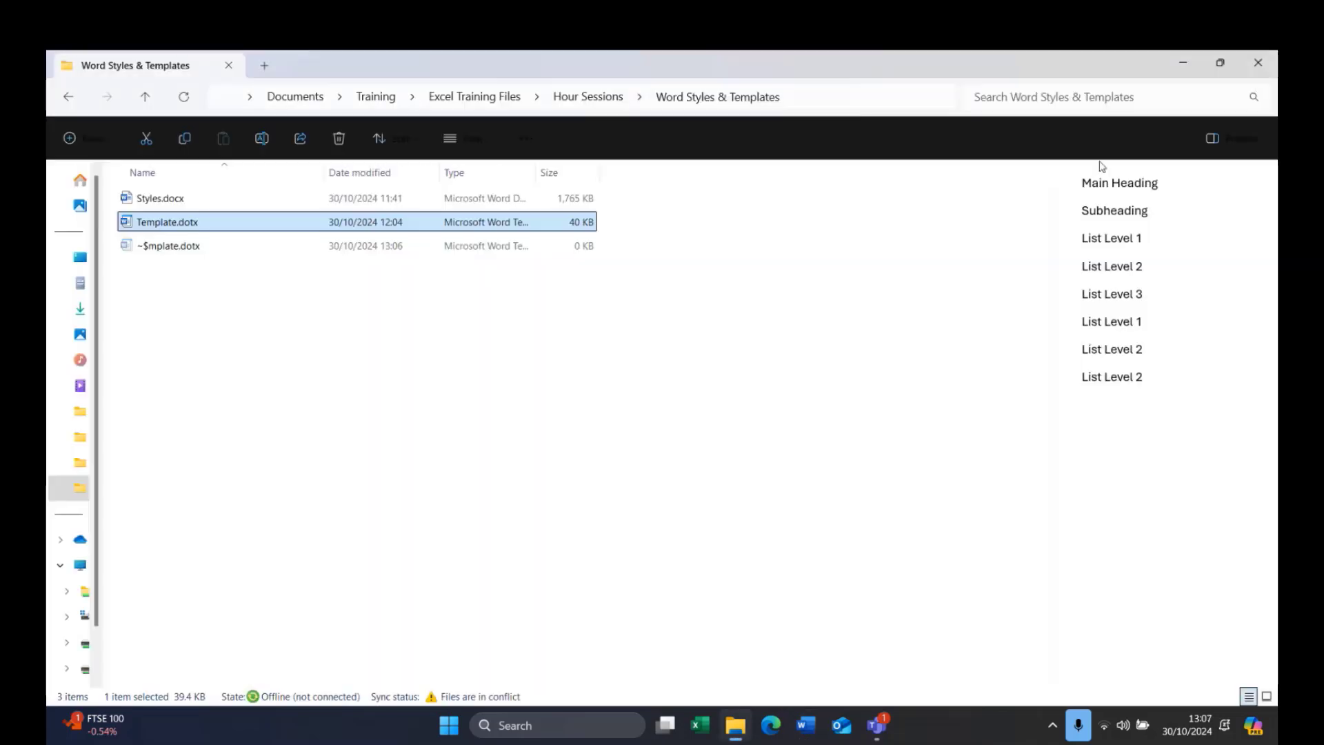
Create a new document based on Template.dotx and look over its header and footer
{"action": "double_click", "coordinate": [203, 223]}
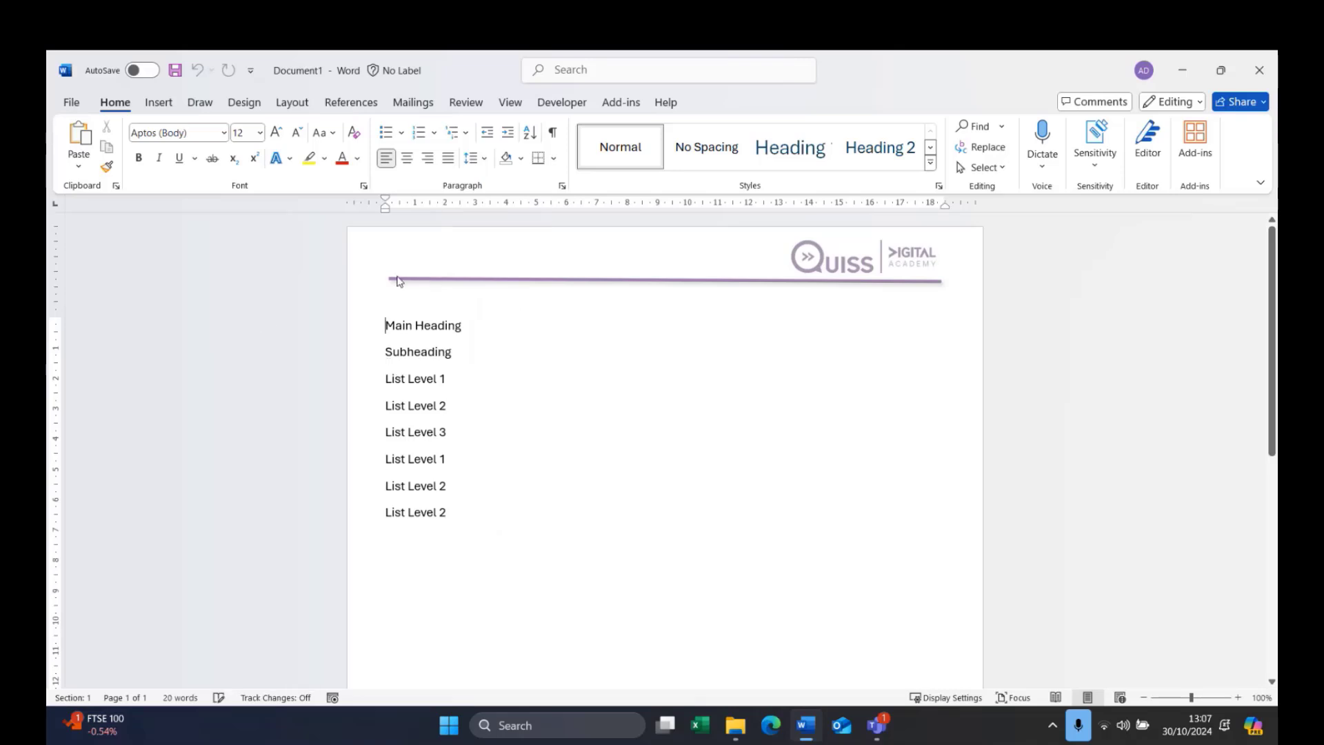
{"action": "scroll", "coordinate": [864, 350], "scroll_direction": "down", "scroll_amount": 7}
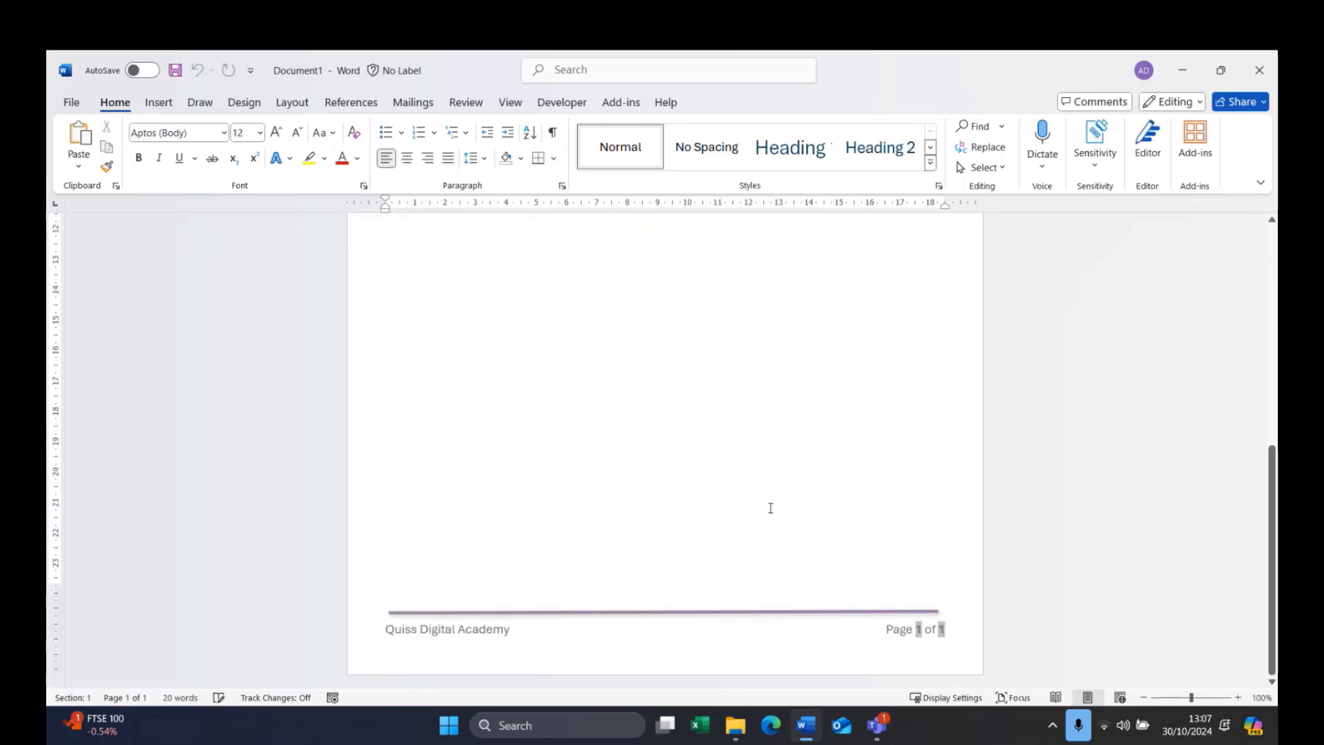
{"action": "scroll", "coordinate": [749, 422], "scroll_direction": "up", "scroll_amount": 5}
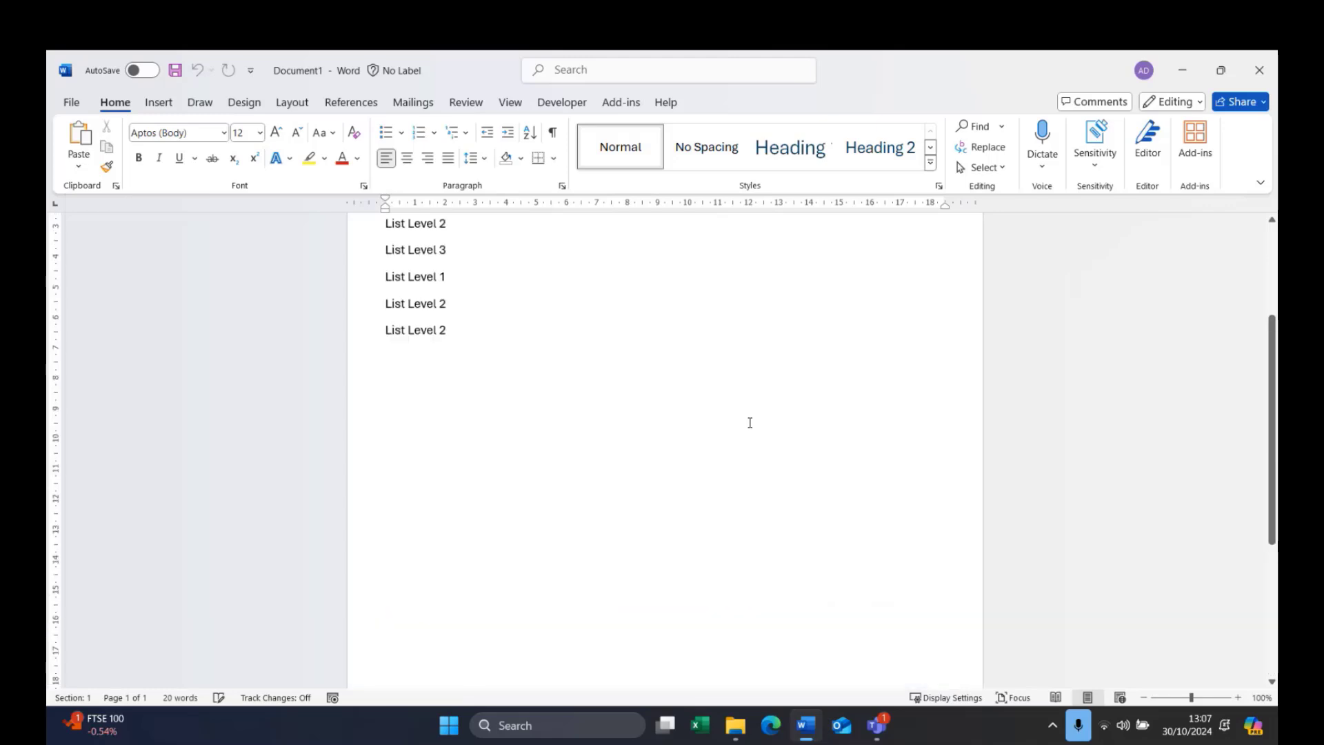
{"action": "scroll", "coordinate": [749, 422], "scroll_direction": "up", "scroll_amount": 3}
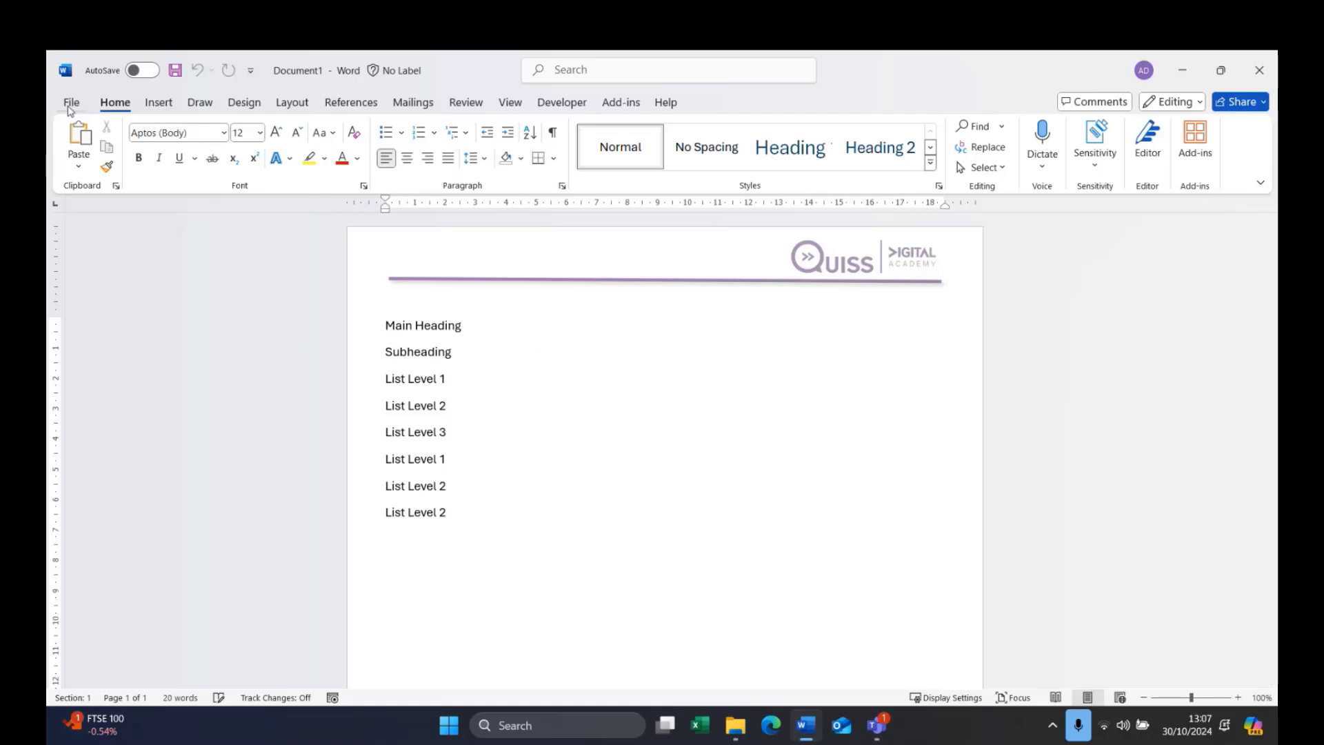
Save the document as a Word Template (*.dotx) named "Tenplate 2" in the Word Styles & Templates folder
{"action": "left_click", "coordinate": [70, 103]}
{"action": "left_click", "coordinate": [102, 378]}
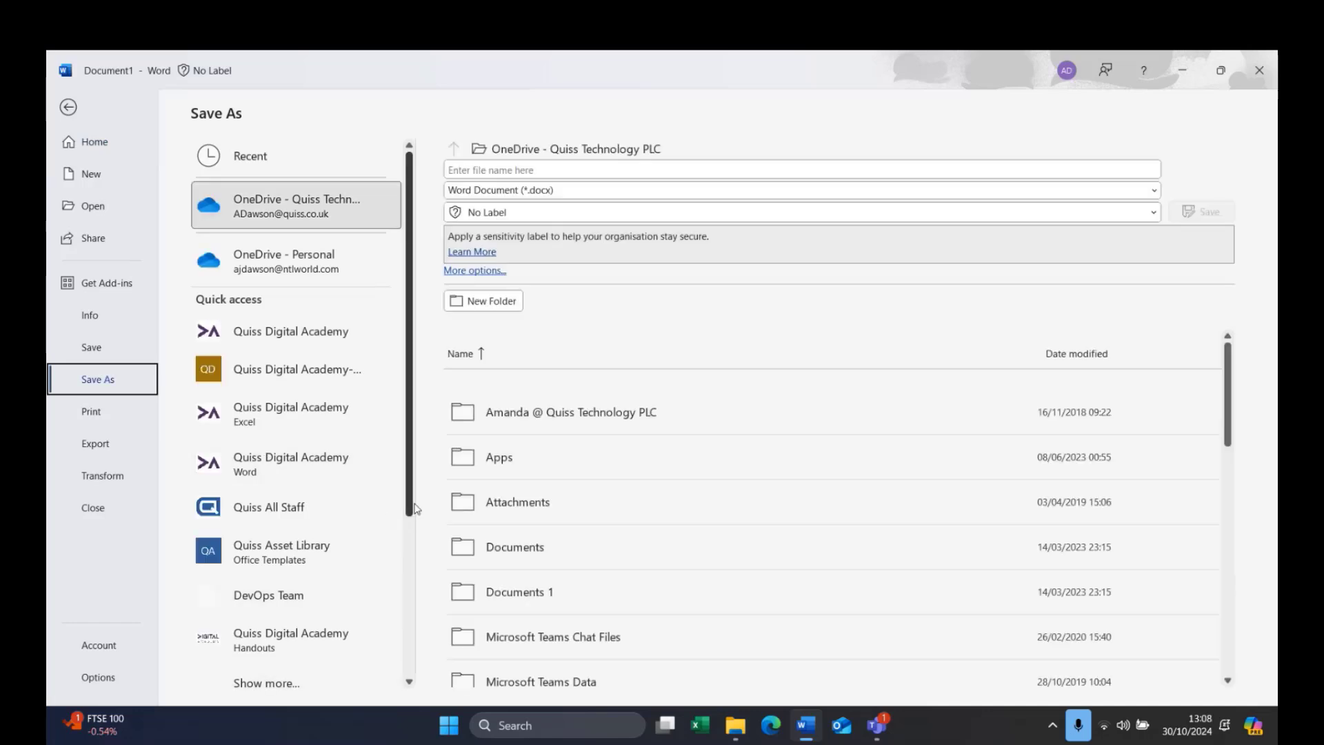
{"action": "left_click_drag", "start_coordinate": [414, 511], "coordinate": [394, 688]}
{"action": "left_click", "coordinate": [298, 663]}
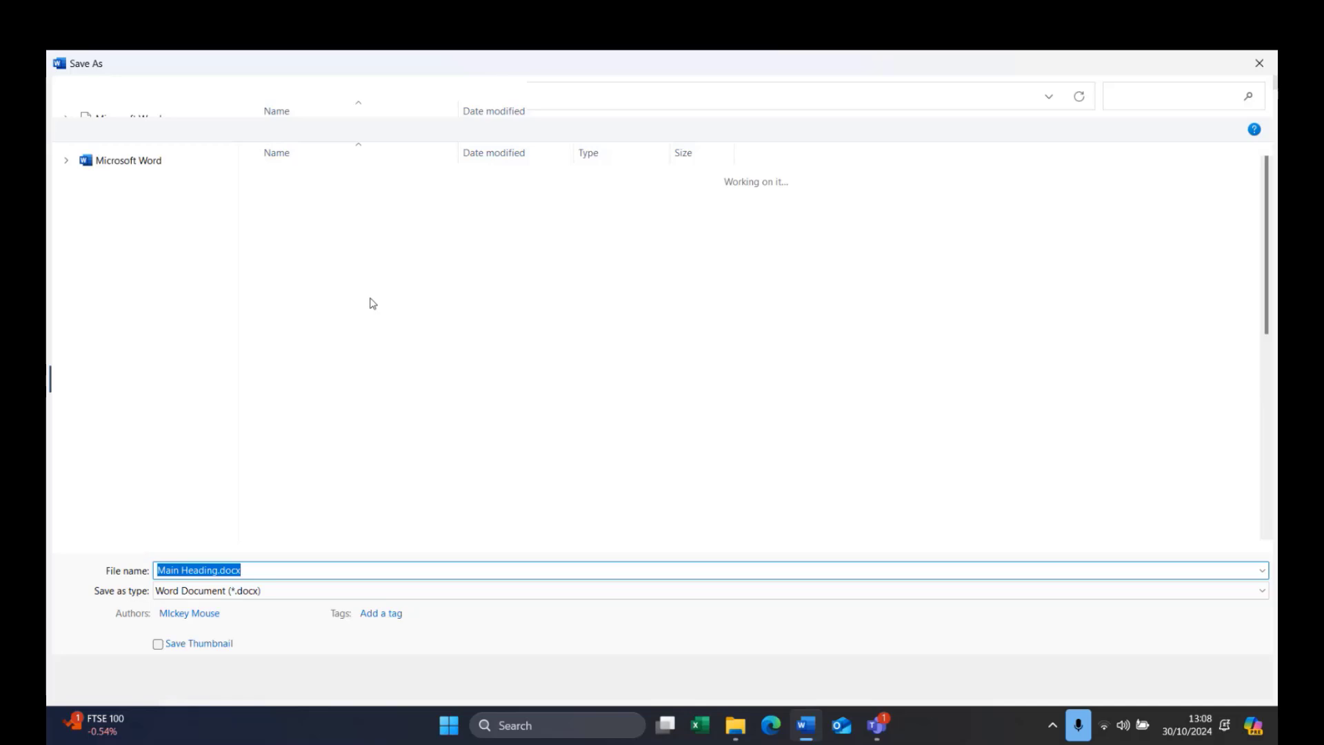
{"action": "left_click", "coordinate": [160, 439]}
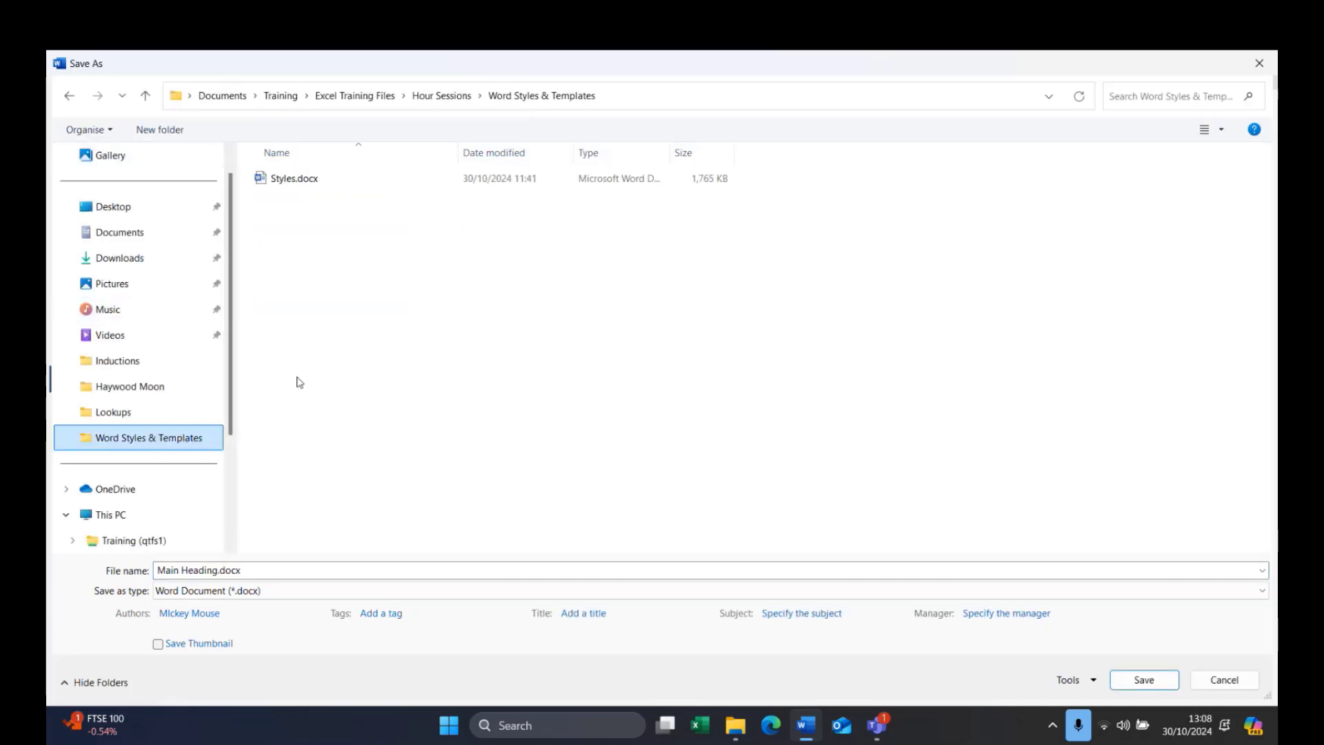
{"action": "left_click", "coordinate": [298, 576]}
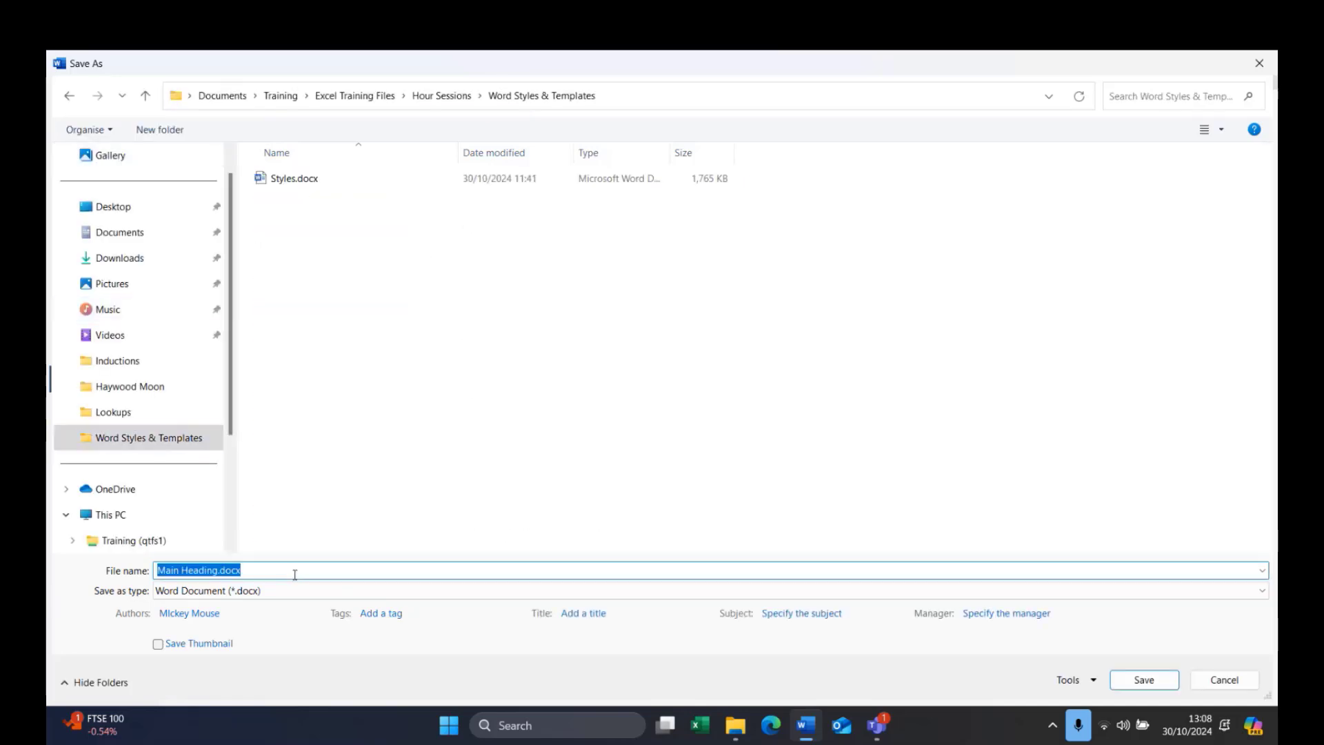
{"action": "type", "text": "Tenplat"}
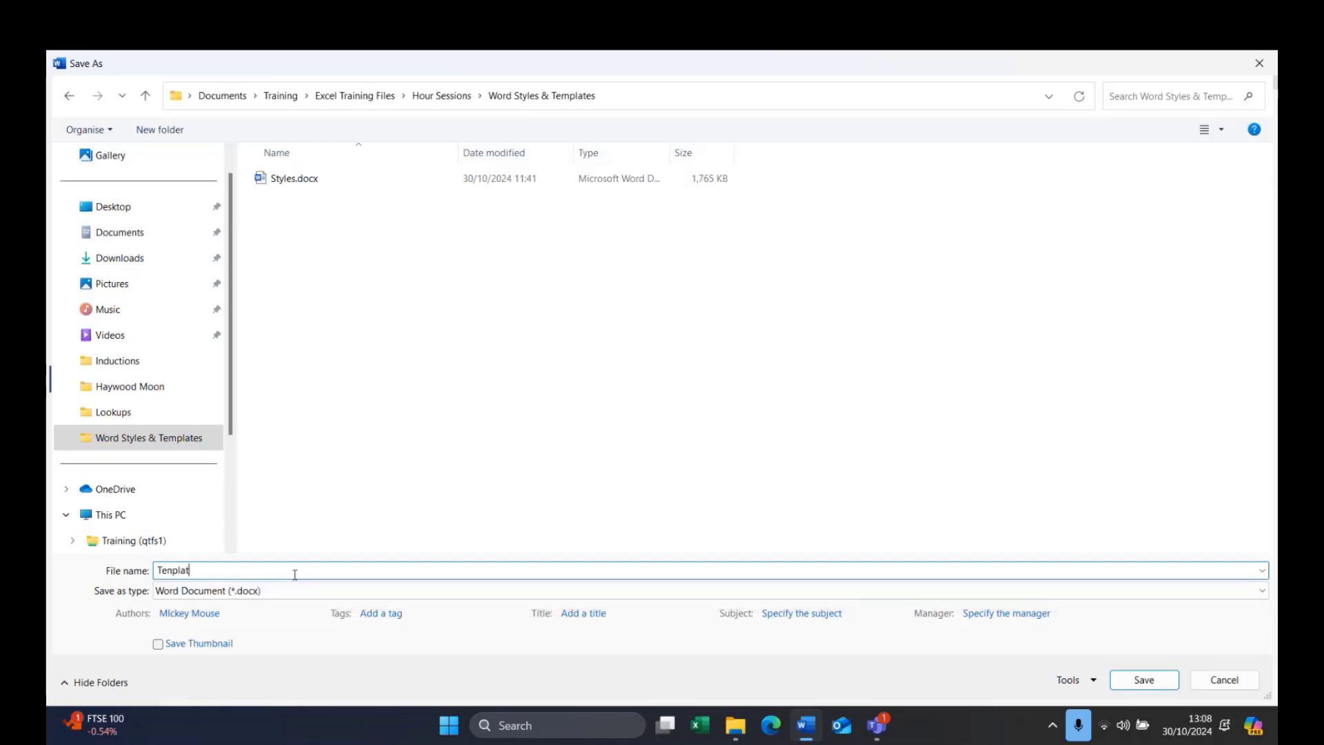
{"action": "type", "text": "e 2"}
{"action": "left_click", "coordinate": [291, 589]}
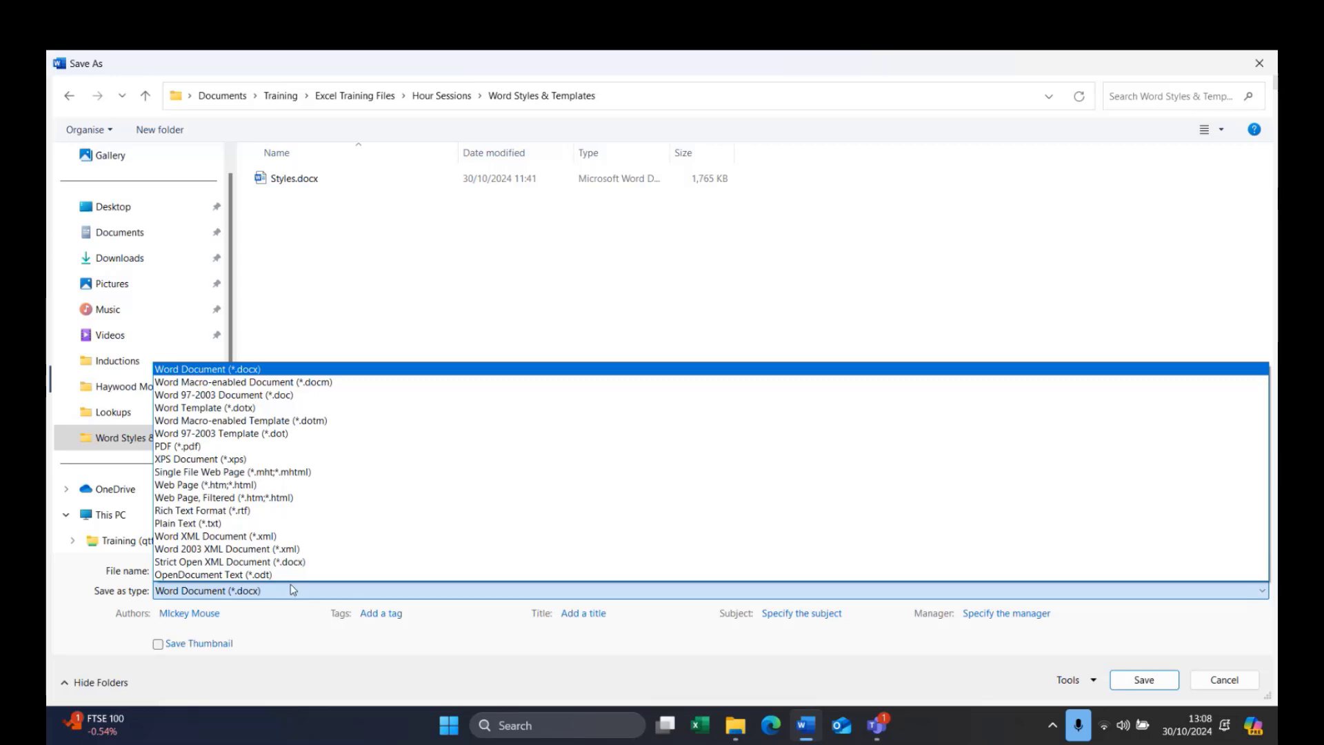
{"action": "left_click", "coordinate": [207, 408]}
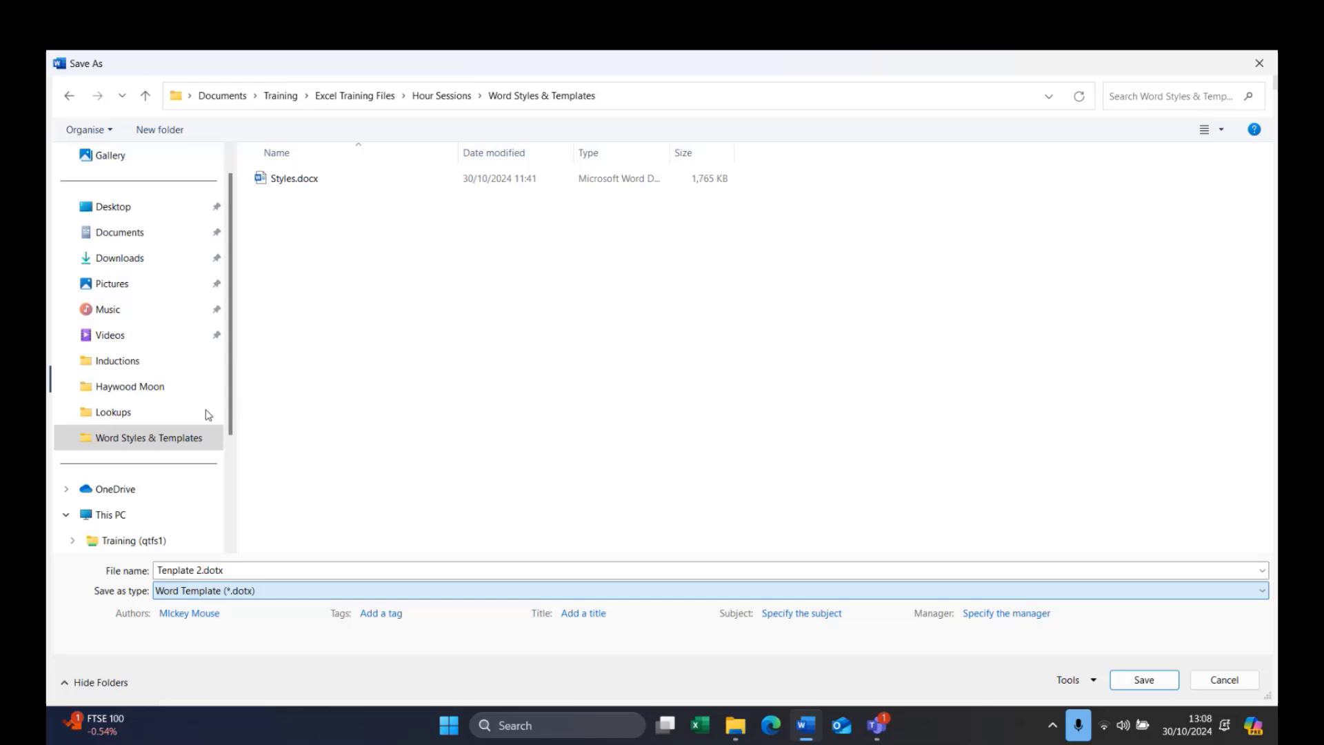
{"action": "left_click", "coordinate": [1144, 679]}
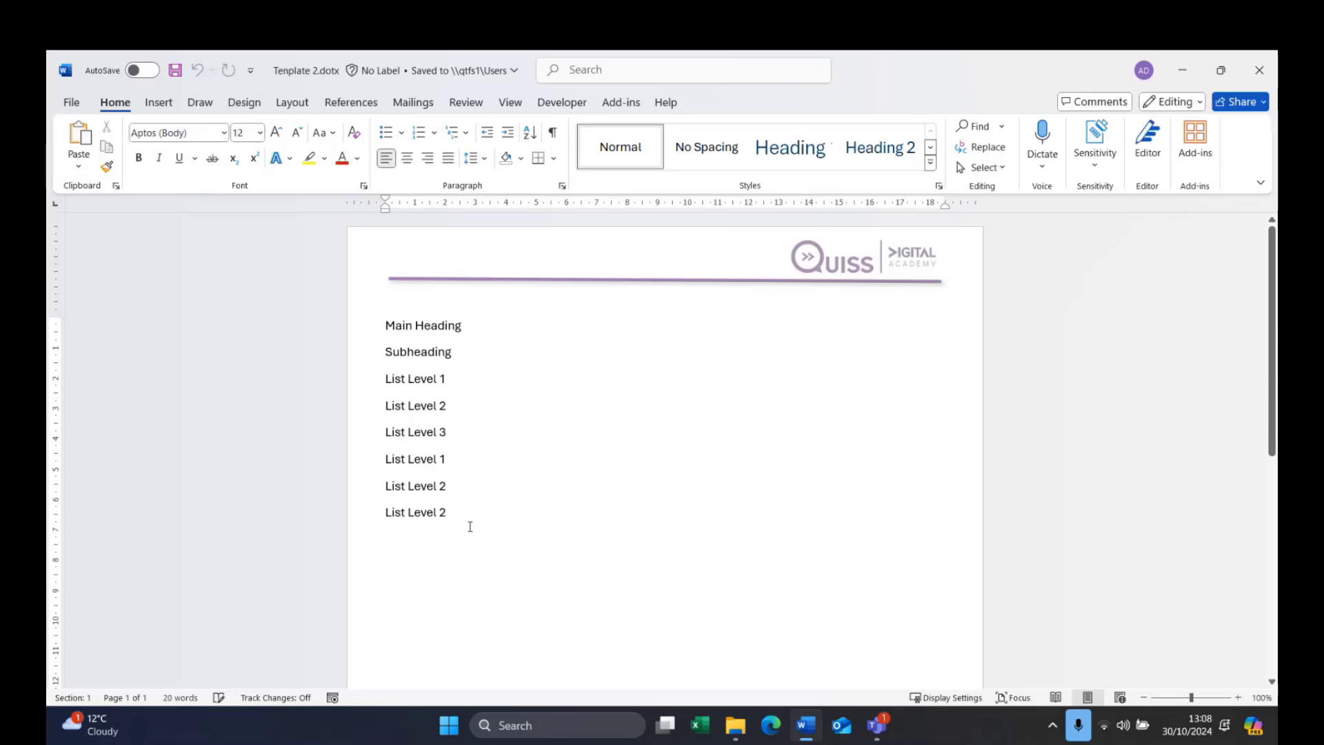
Format the "Main Heading" line manually as 16 pt, bold, underlined and red
{"action": "left_click", "coordinate": [485, 328]}
{"action": "left_click", "coordinate": [381, 325]}
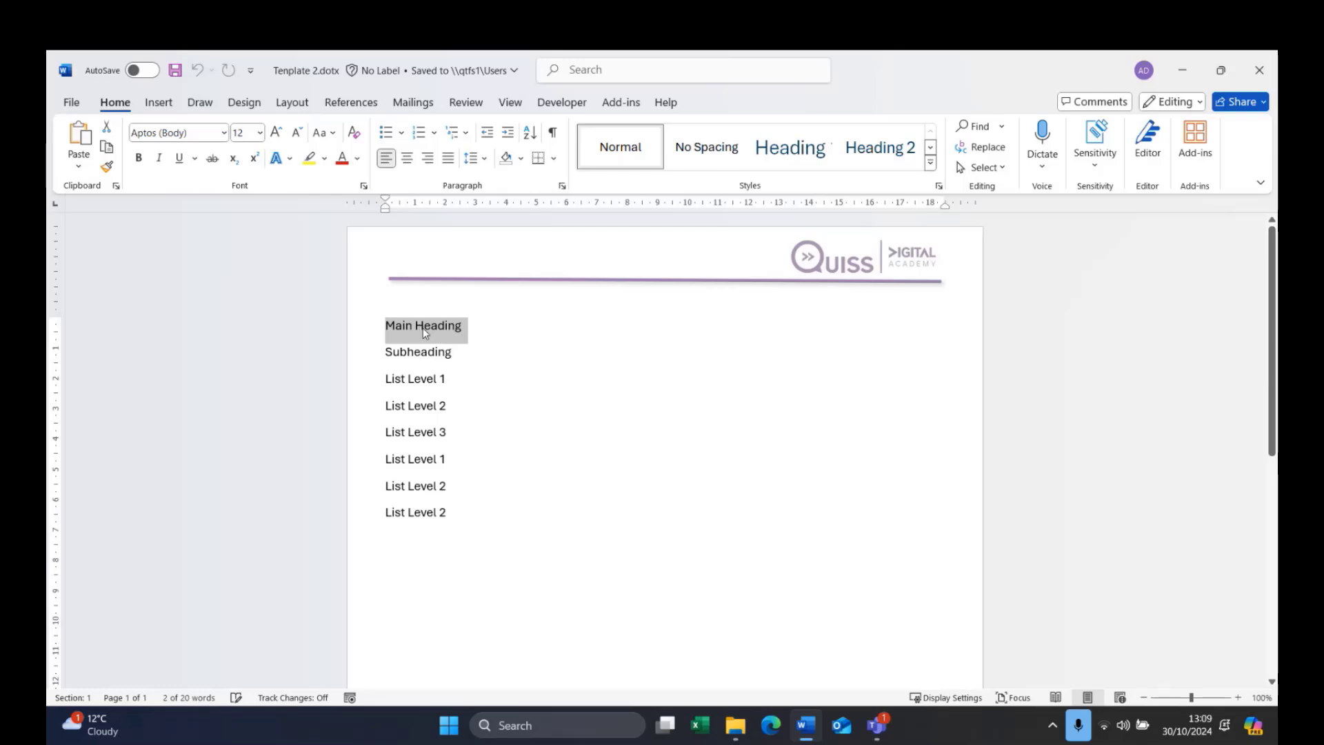
{"action": "left_click", "coordinate": [259, 132]}
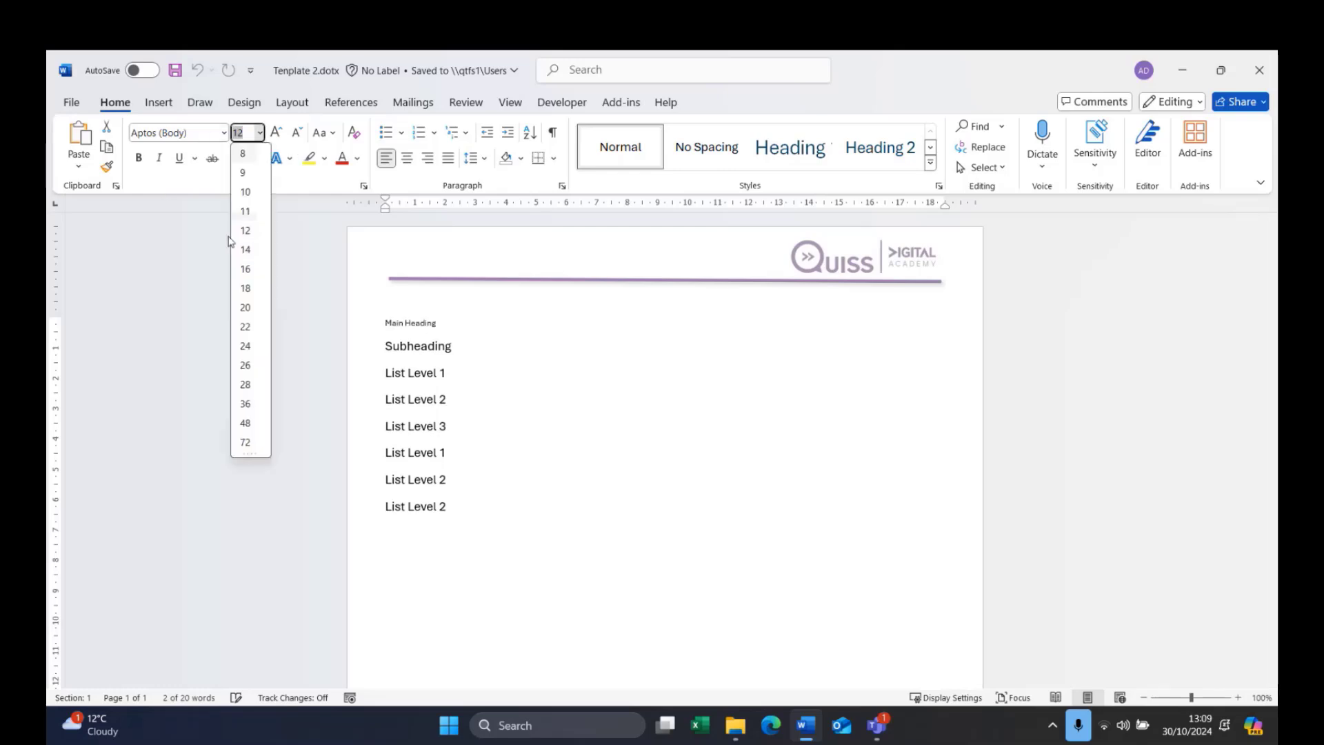
{"action": "left_click", "coordinate": [256, 273]}
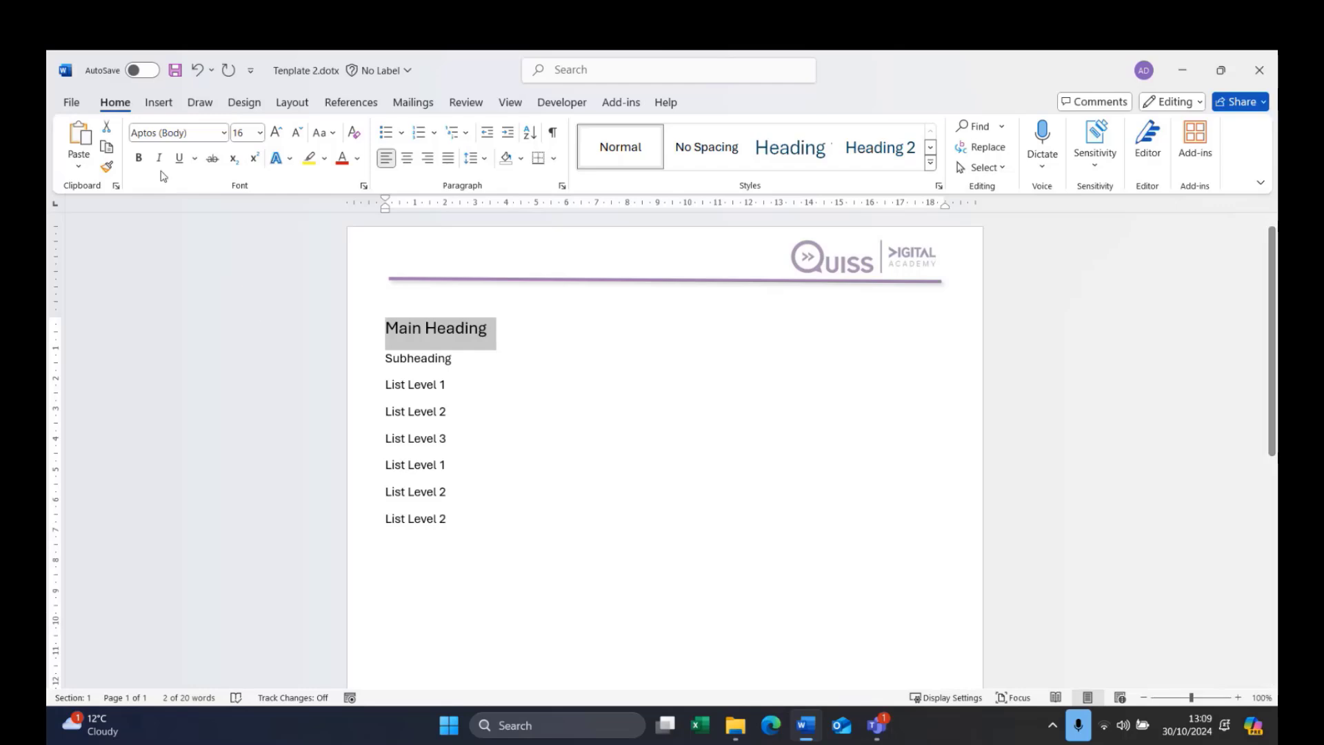
{"action": "left_click", "coordinate": [139, 158]}
{"action": "left_click", "coordinate": [180, 158]}
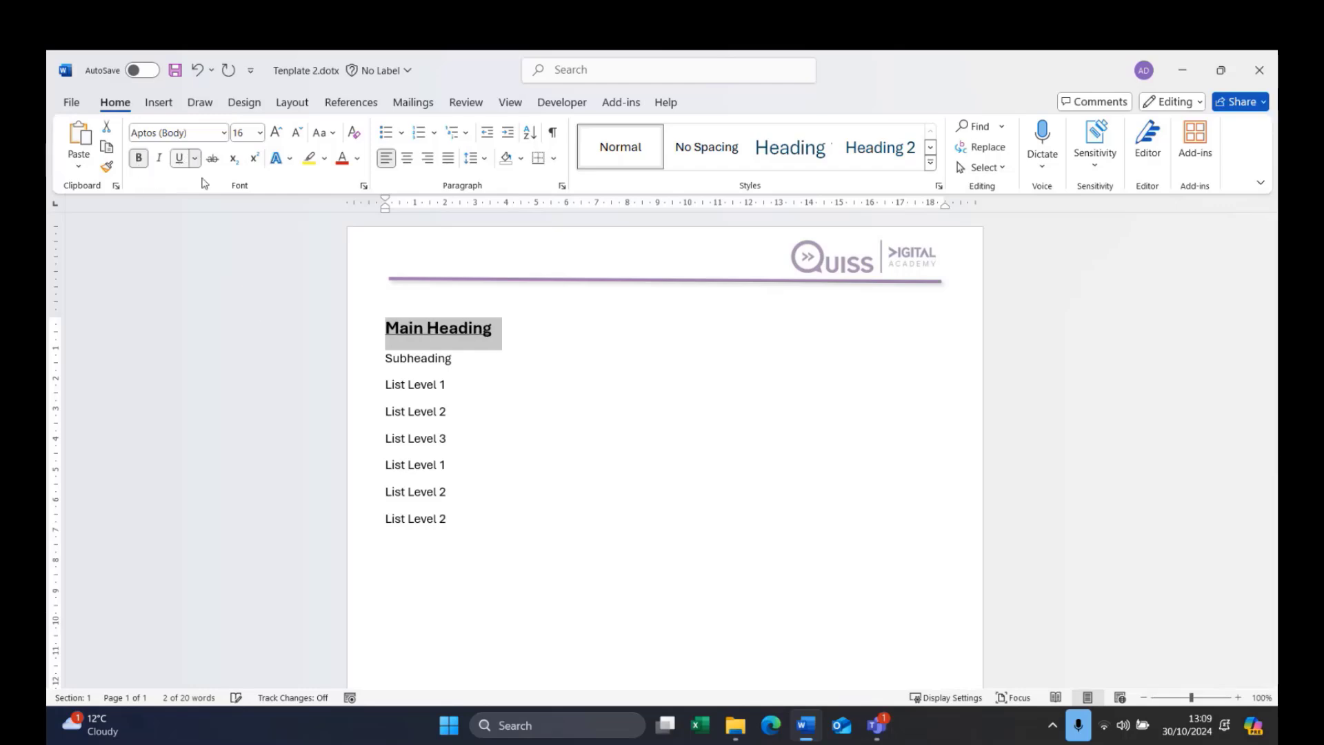
{"action": "left_click", "coordinate": [342, 158]}
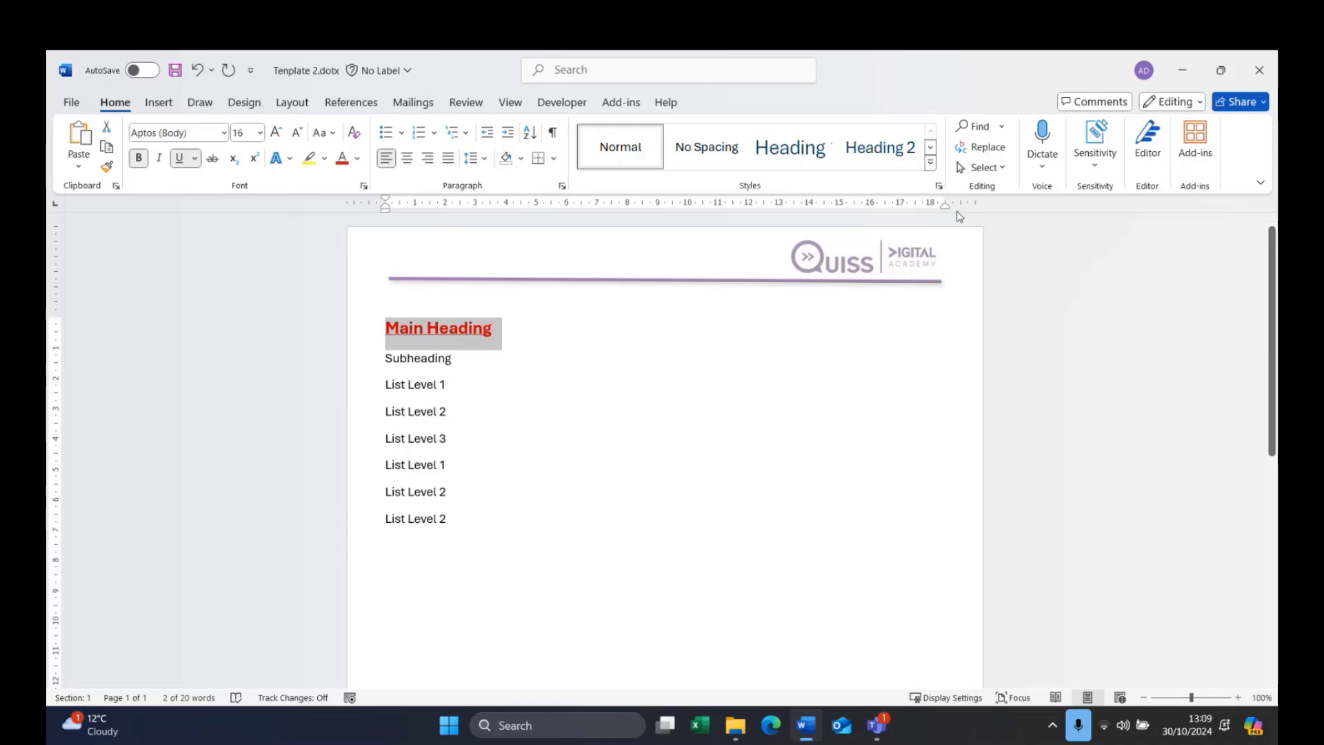
Apply the built-in Heading 1 style to the "Main Heading" line
{"action": "left_click", "coordinate": [931, 166]}
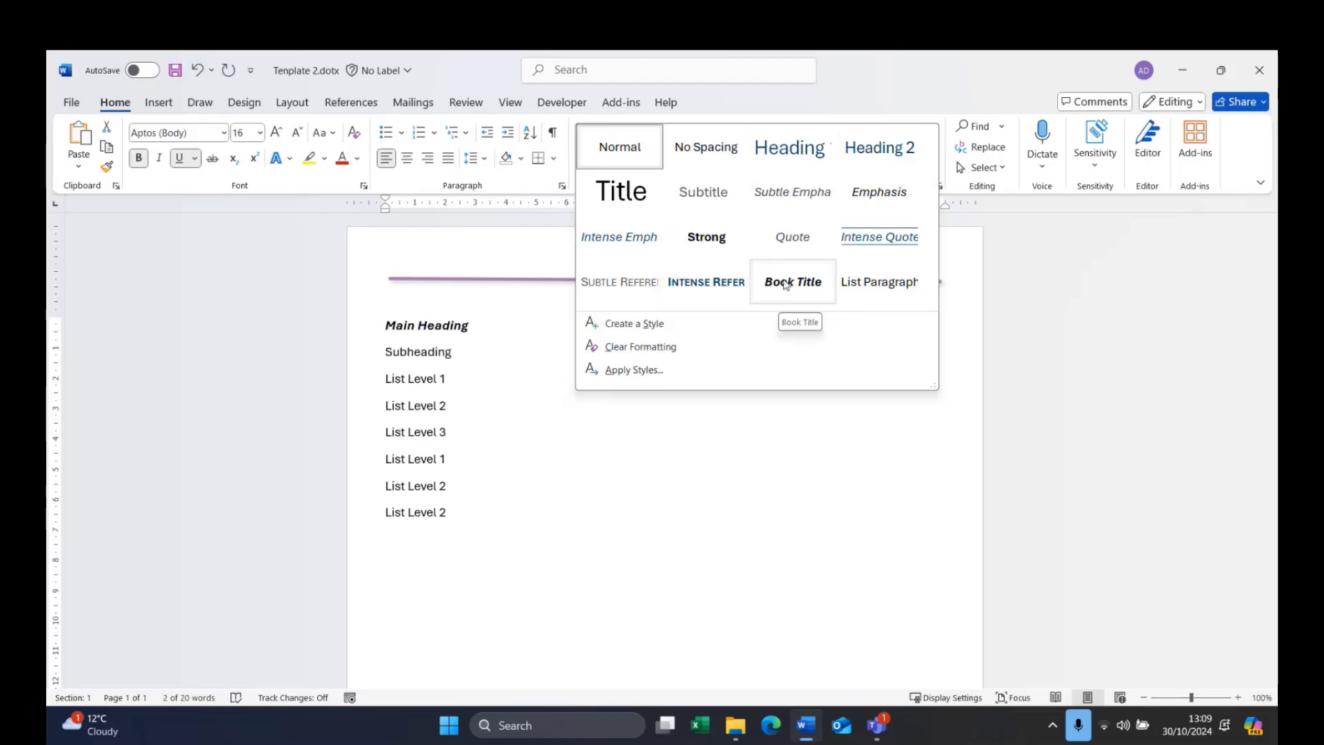
{"action": "left_click", "coordinate": [786, 169]}
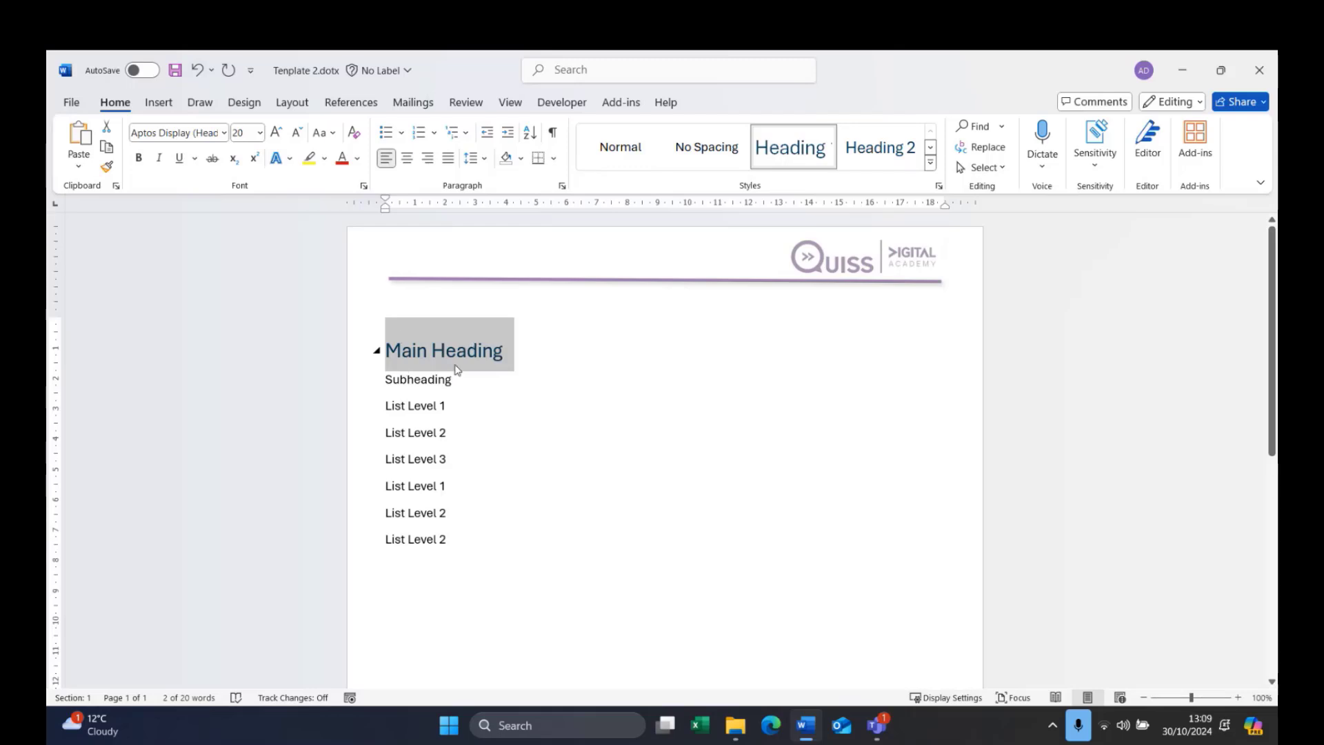
Switch to File Explorer and open Styles.docx from the Word Styles & Templates folder
{"action": "left_click", "coordinate": [730, 729]}
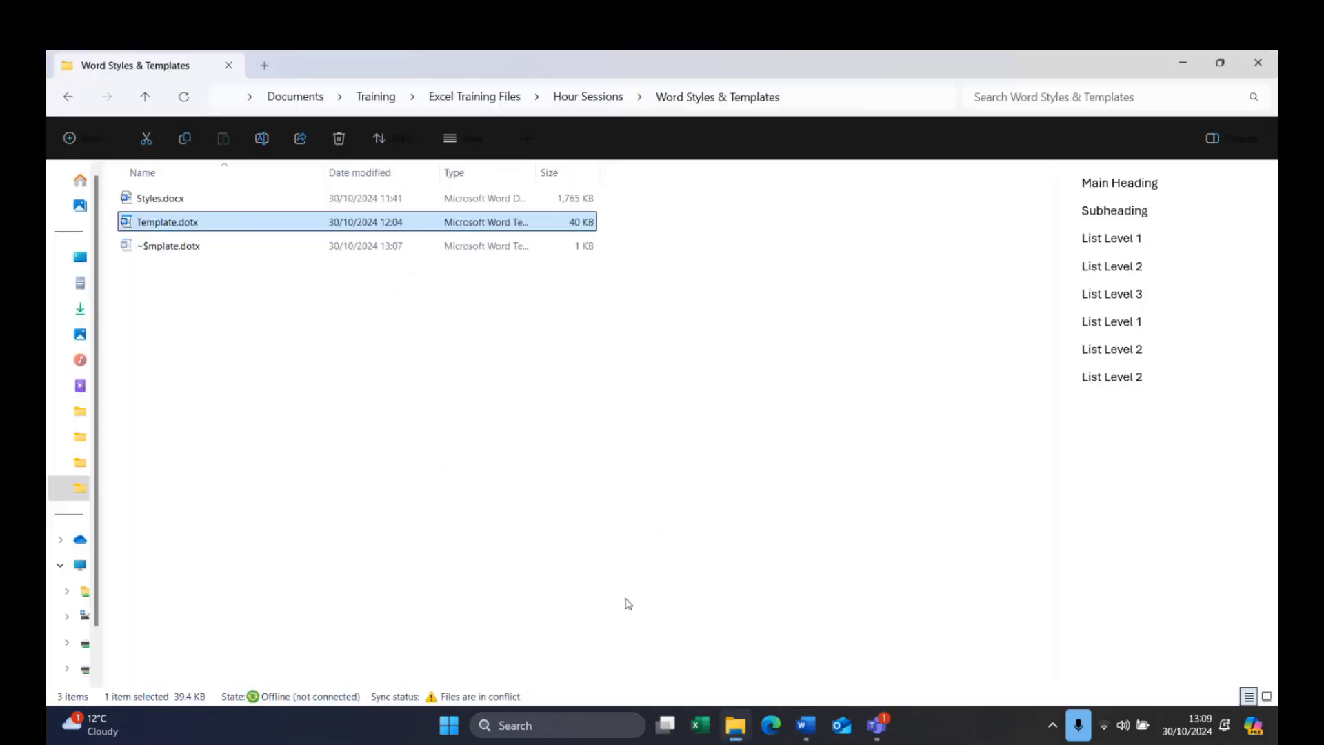
{"action": "left_click", "coordinate": [155, 200]}
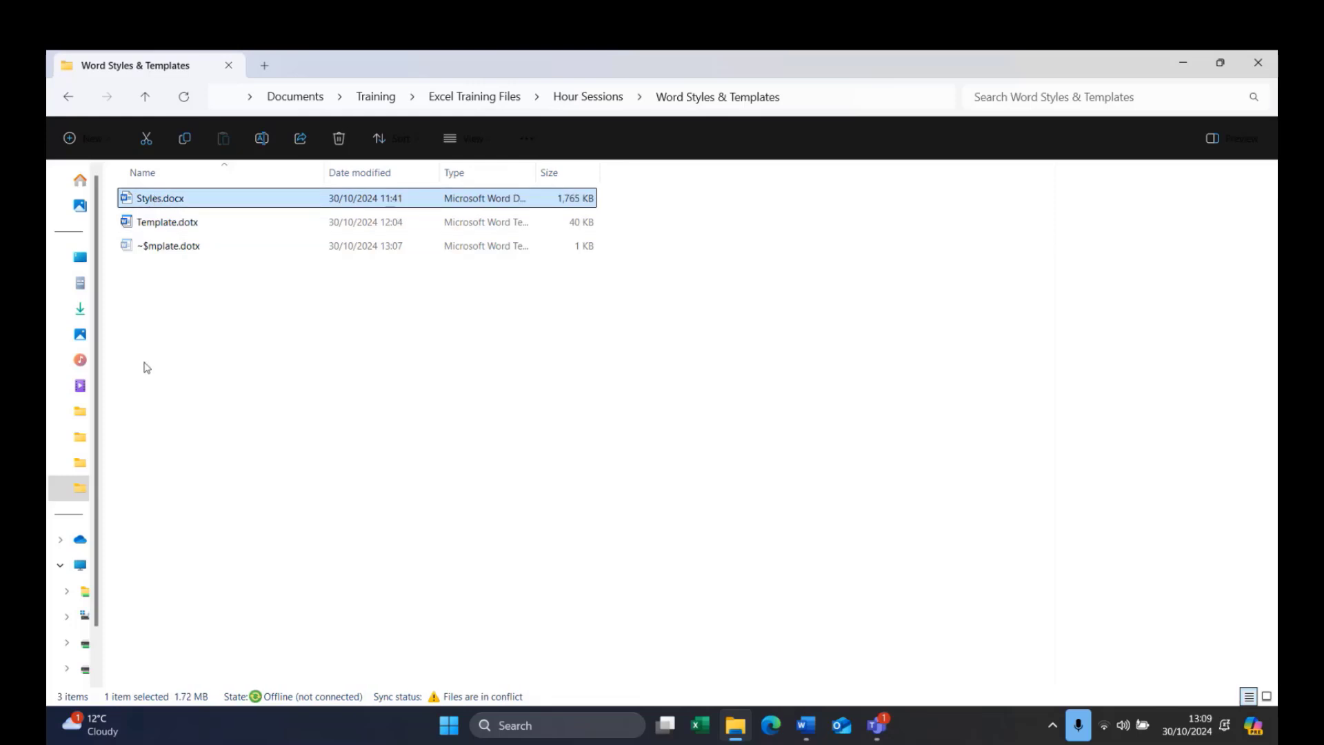
{"action": "key", "text": "F2"}
{"action": "left_click", "coordinate": [210, 322]}
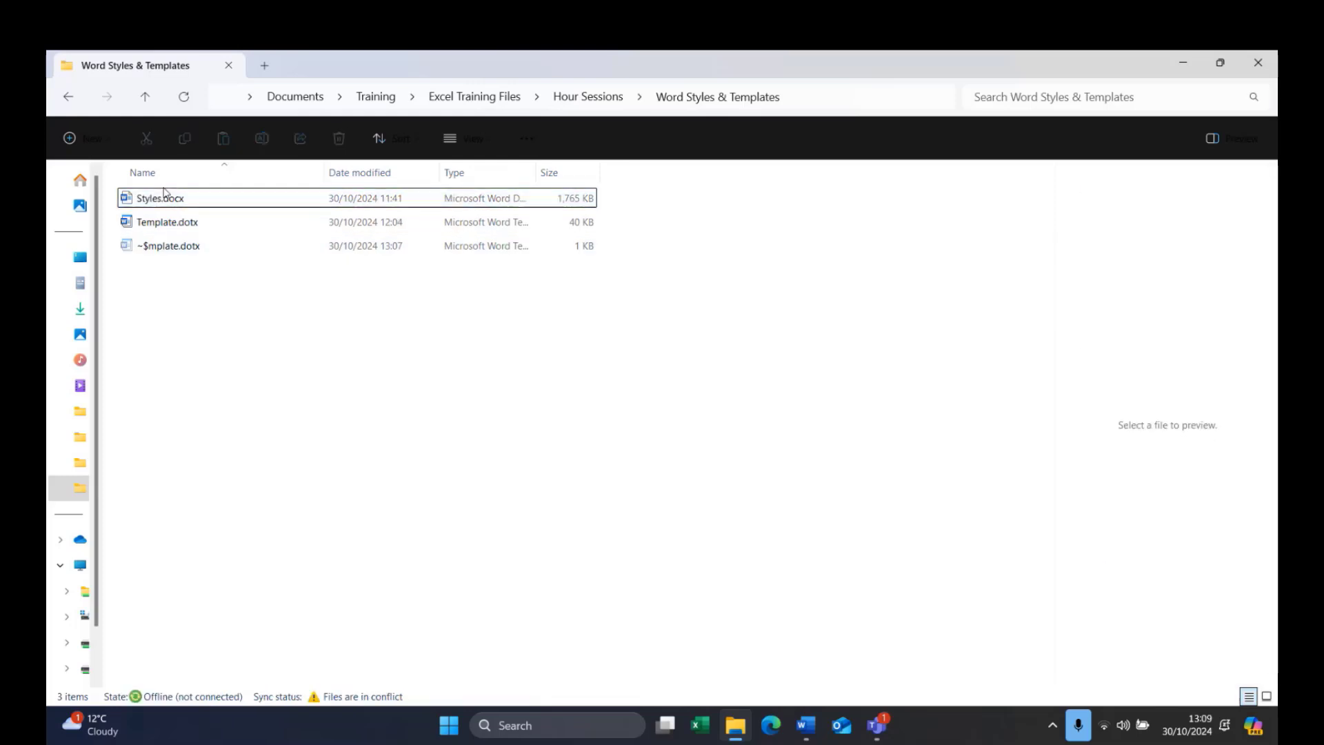
{"action": "double_click", "coordinate": [162, 200]}
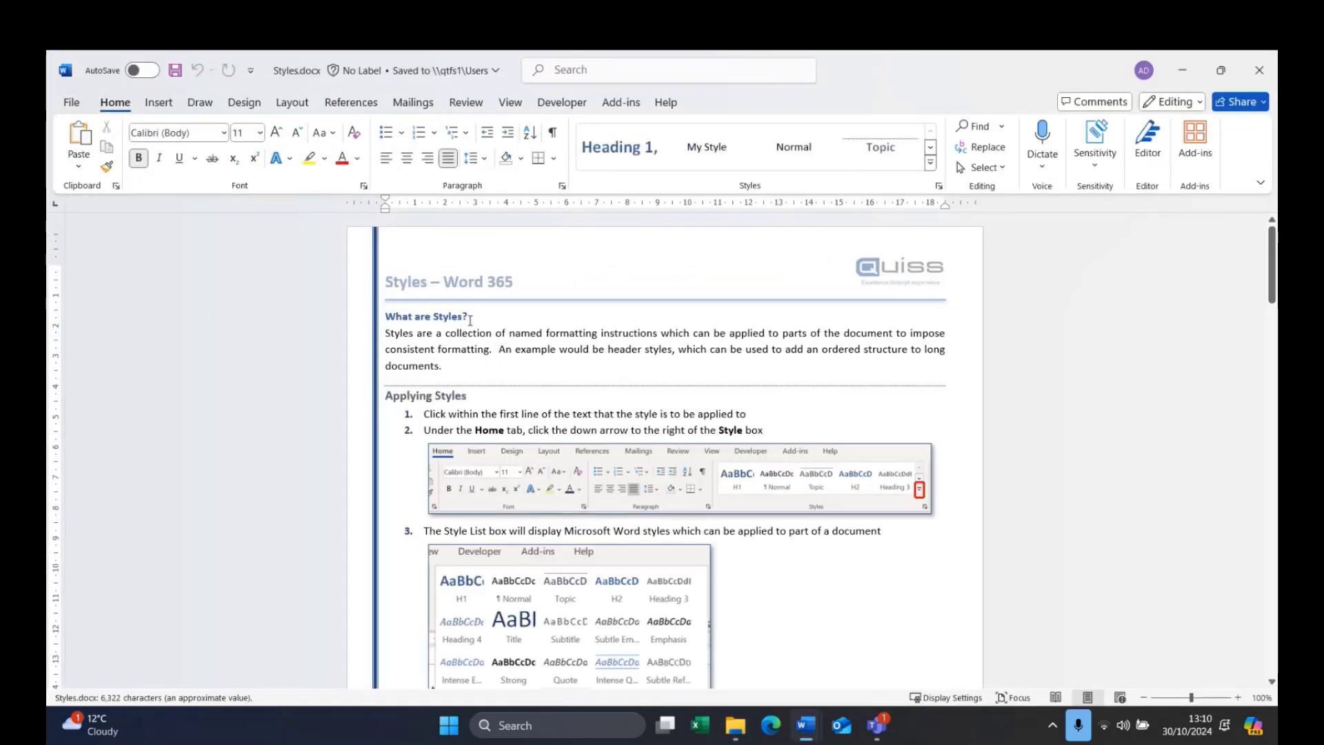
Check the styles available for the "What are Styles?" heading in the style gallery, and show the full Styles pane
{"action": "left_click", "coordinate": [493, 333]}
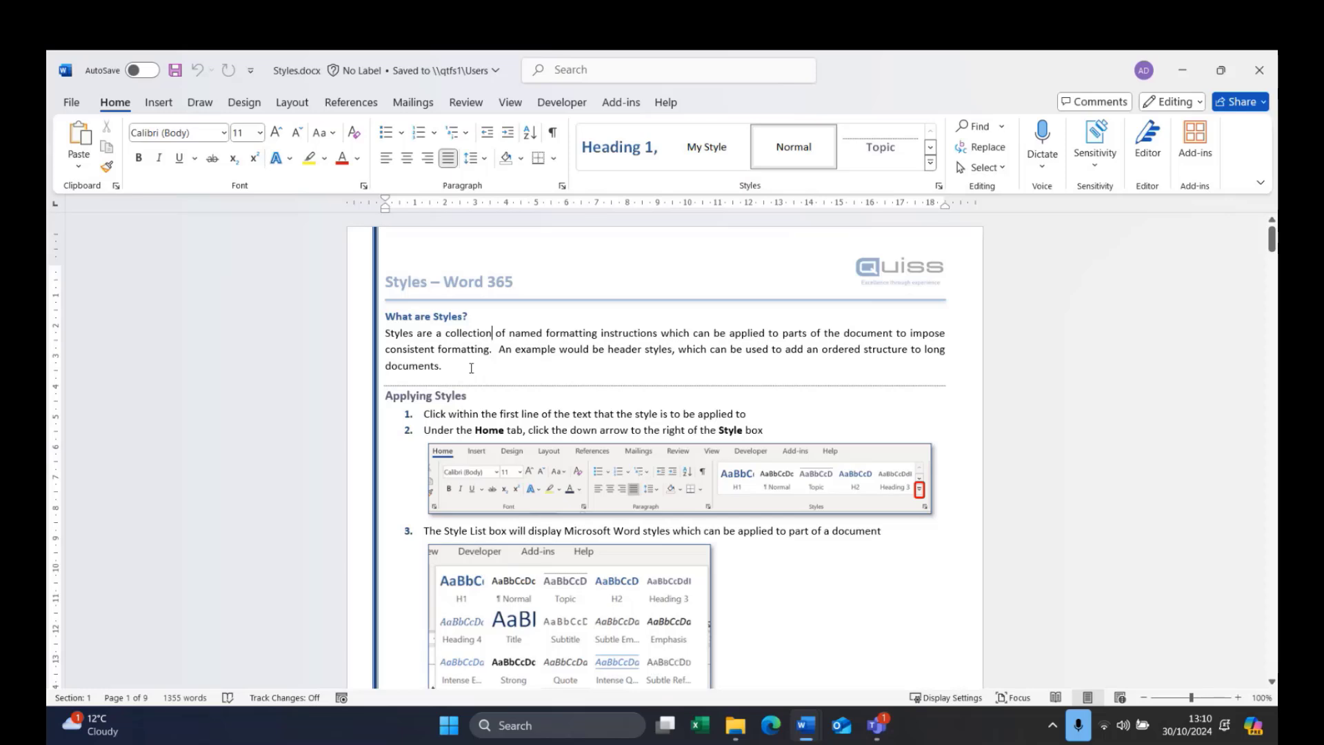
{"action": "left_click", "coordinate": [404, 315]}
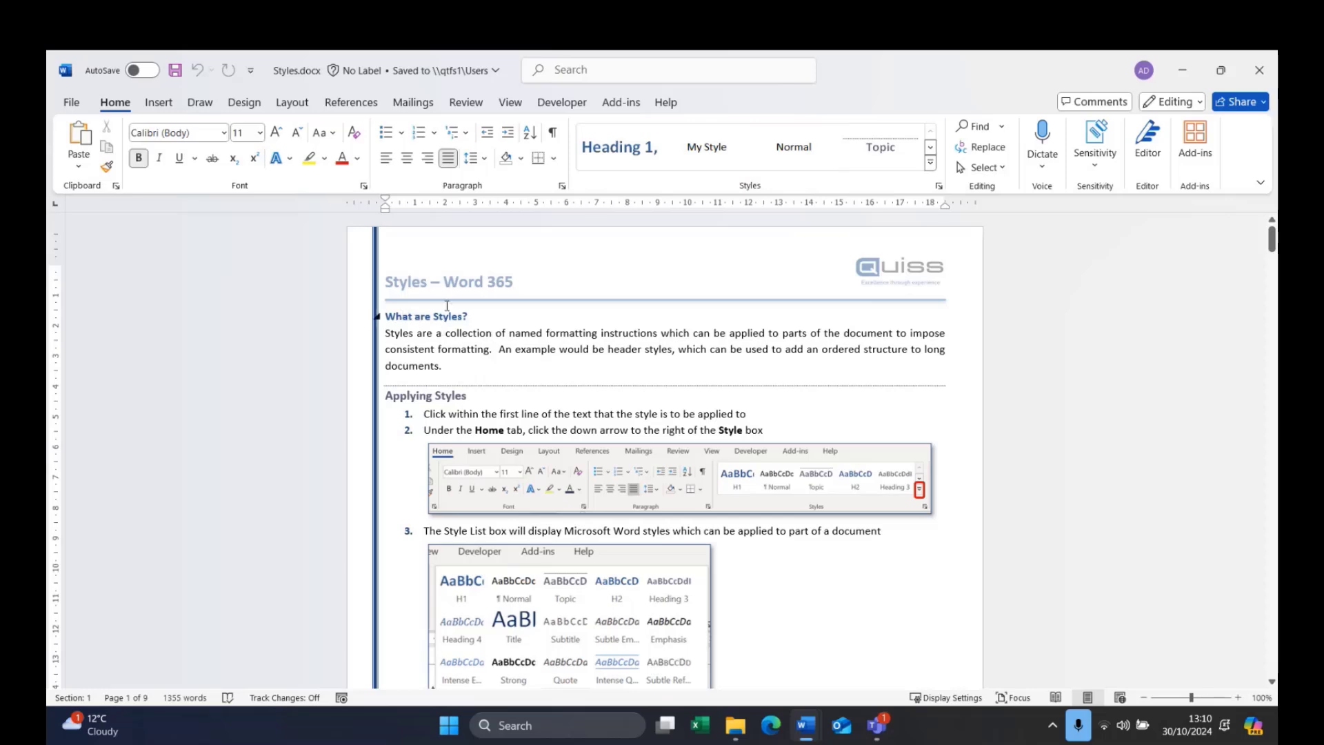
{"action": "left_click", "coordinate": [931, 163]}
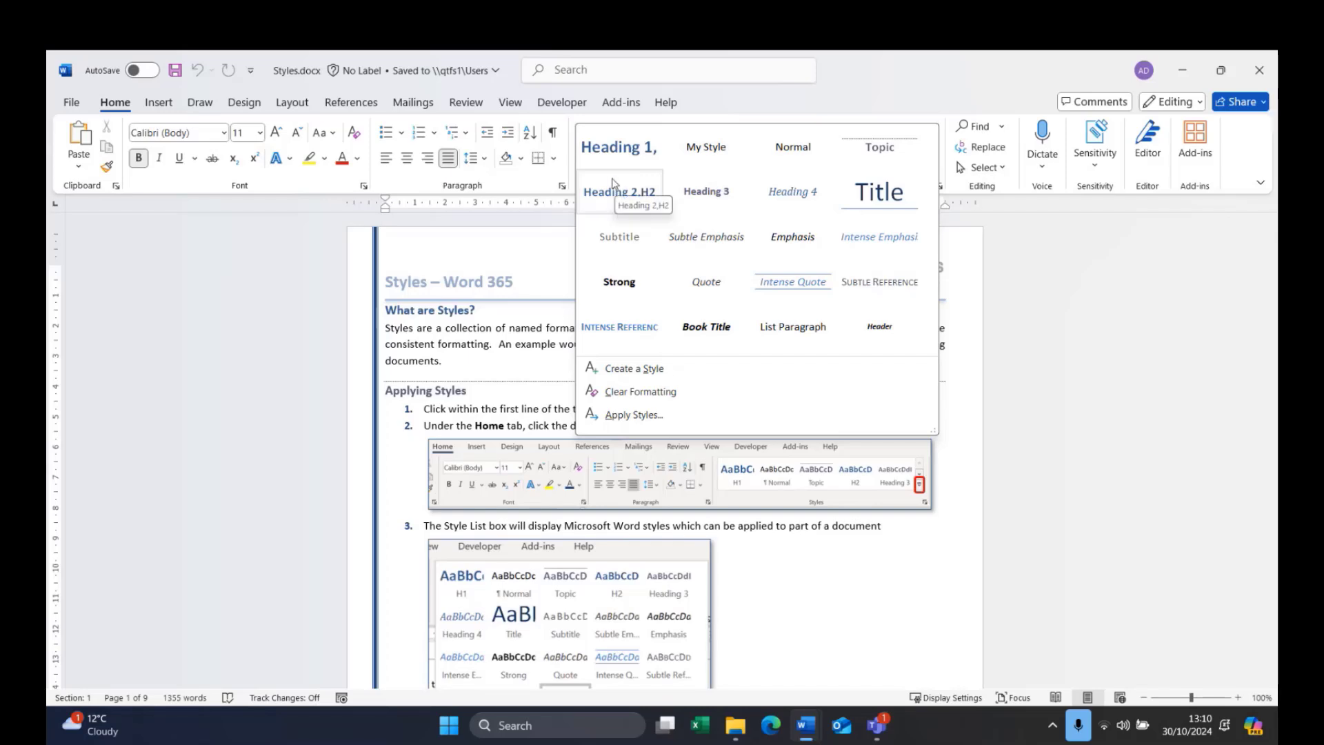
{"action": "left_click", "coordinate": [501, 339]}
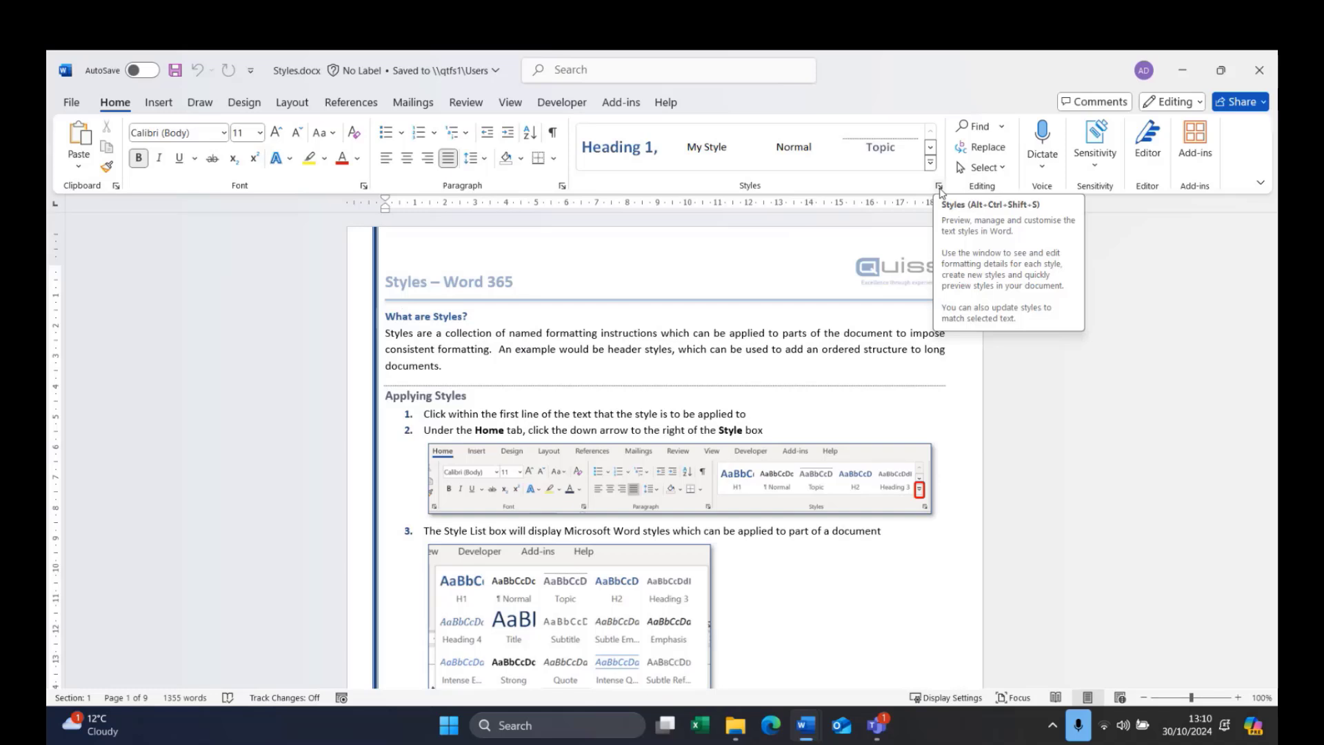
{"action": "left_click", "coordinate": [938, 186]}
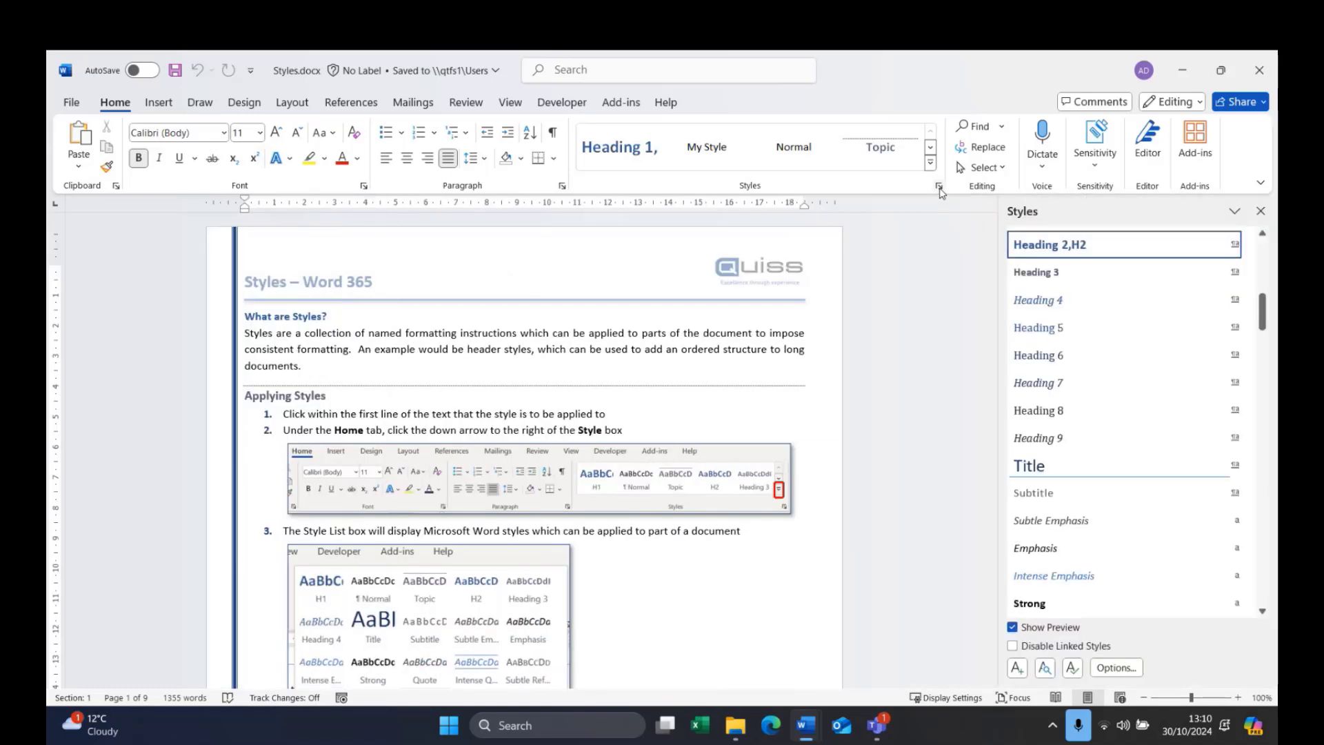
Browse the Styles pane with previews turned off and back on, and view the formatting details of the Heading 3 style
{"action": "scroll", "coordinate": [1111, 500], "scroll_direction": "down", "scroll_amount": 5}
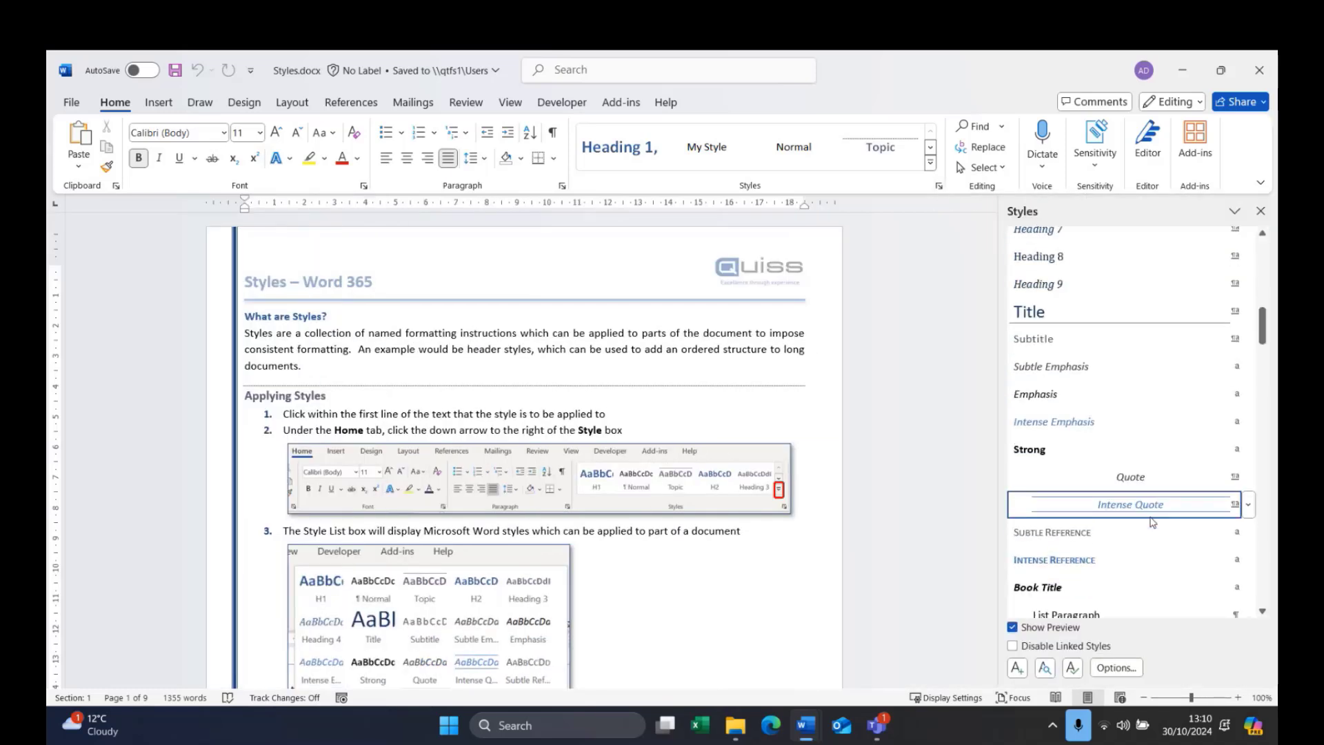
{"action": "scroll", "coordinate": [1153, 531], "scroll_direction": "up", "scroll_amount": 7}
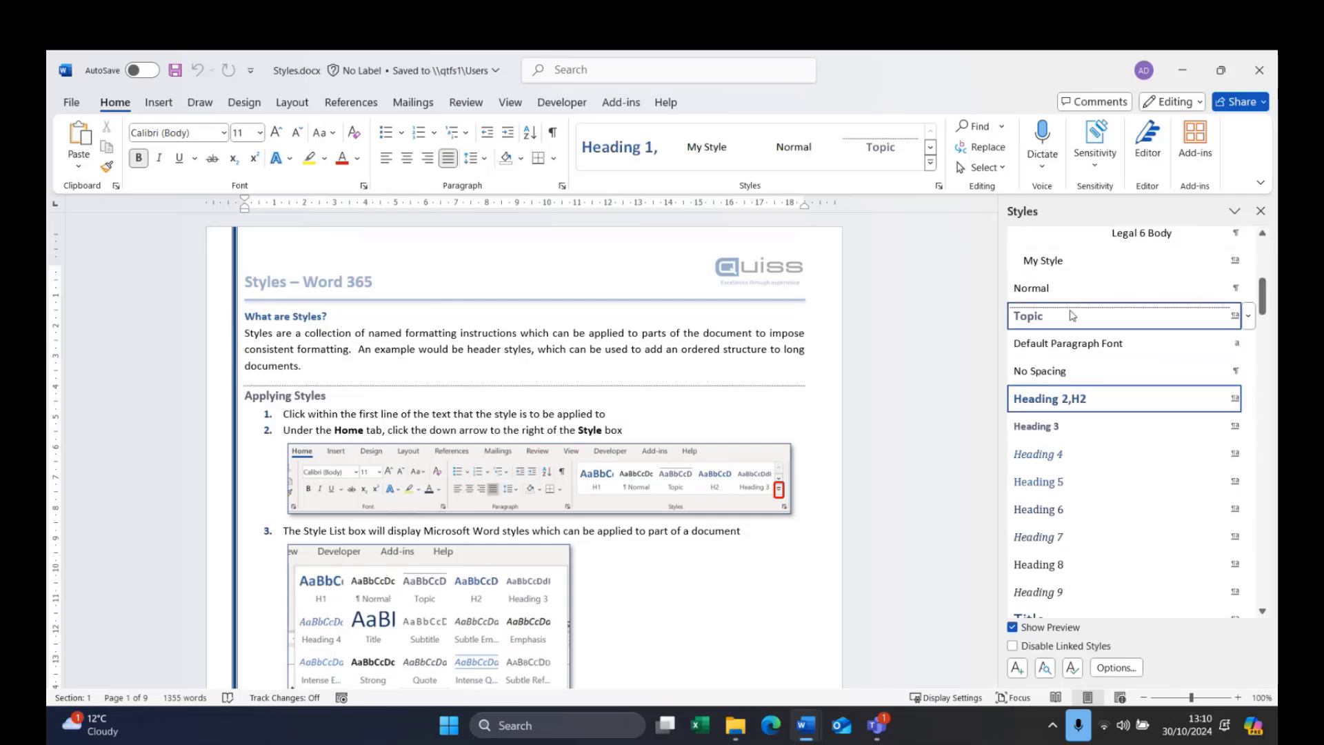
{"action": "left_click", "coordinate": [1012, 627]}
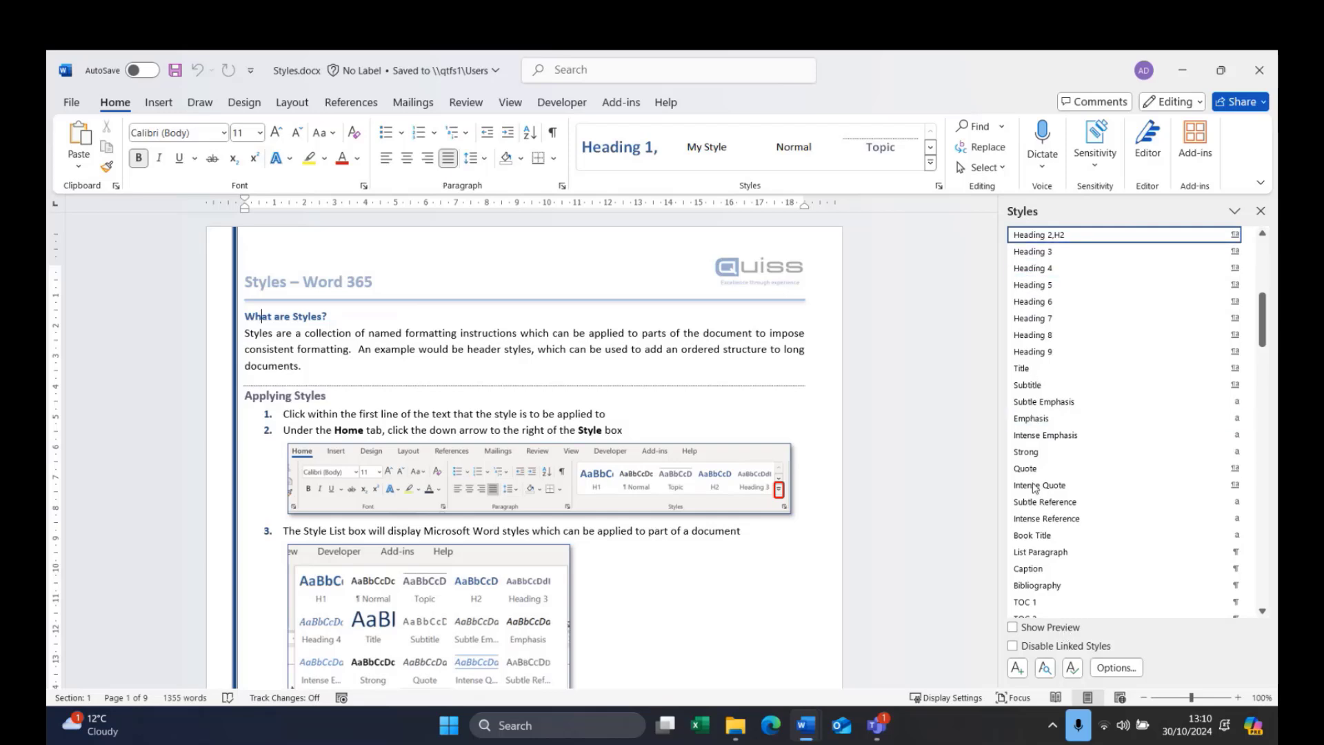
{"action": "left_click", "coordinate": [1012, 627]}
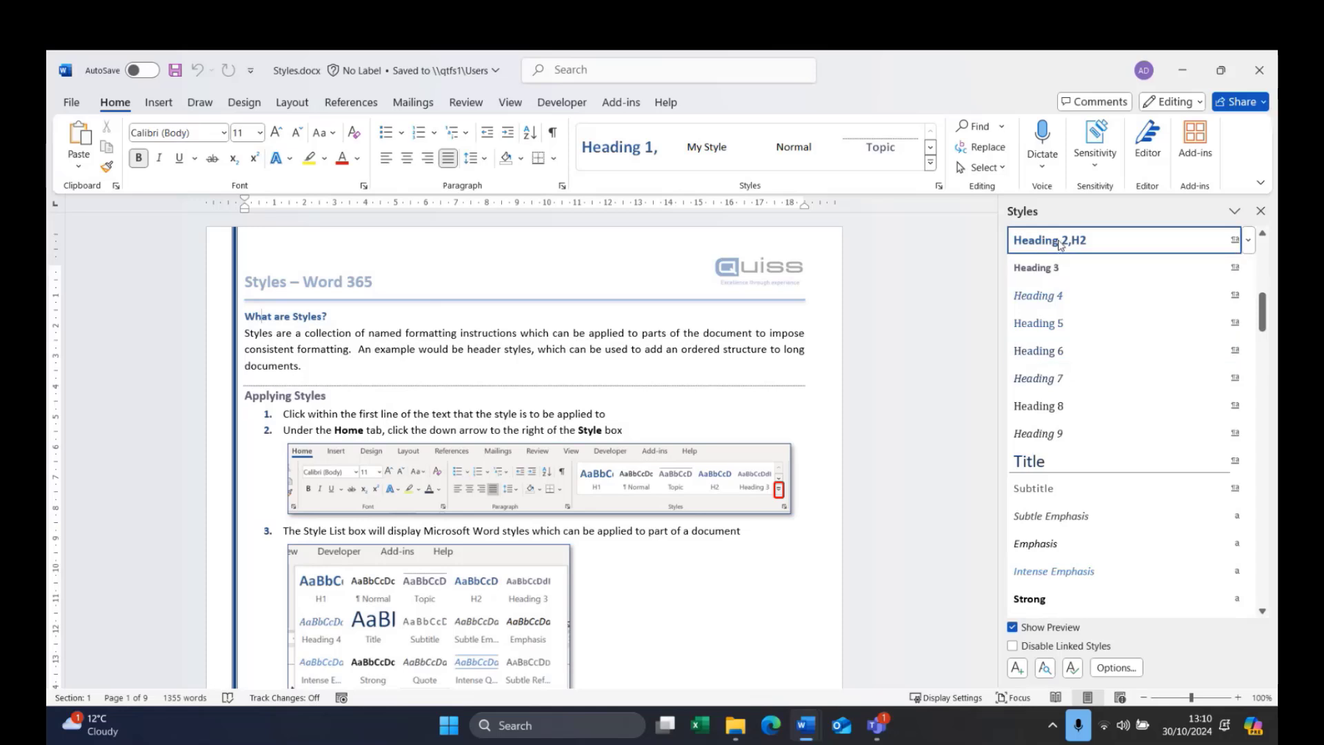
{"action": "mouse_move", "coordinate": [1060, 243]}
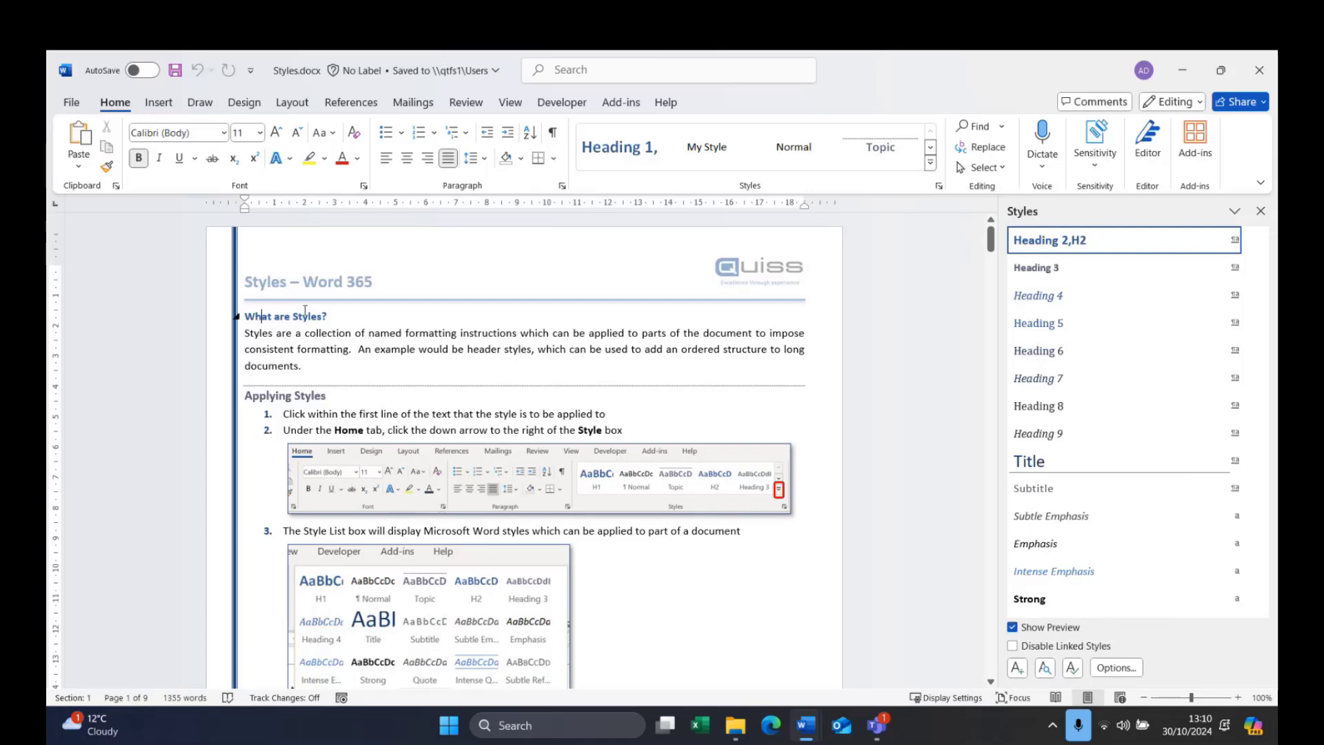
{"action": "mouse_move", "coordinate": [1047, 272]}
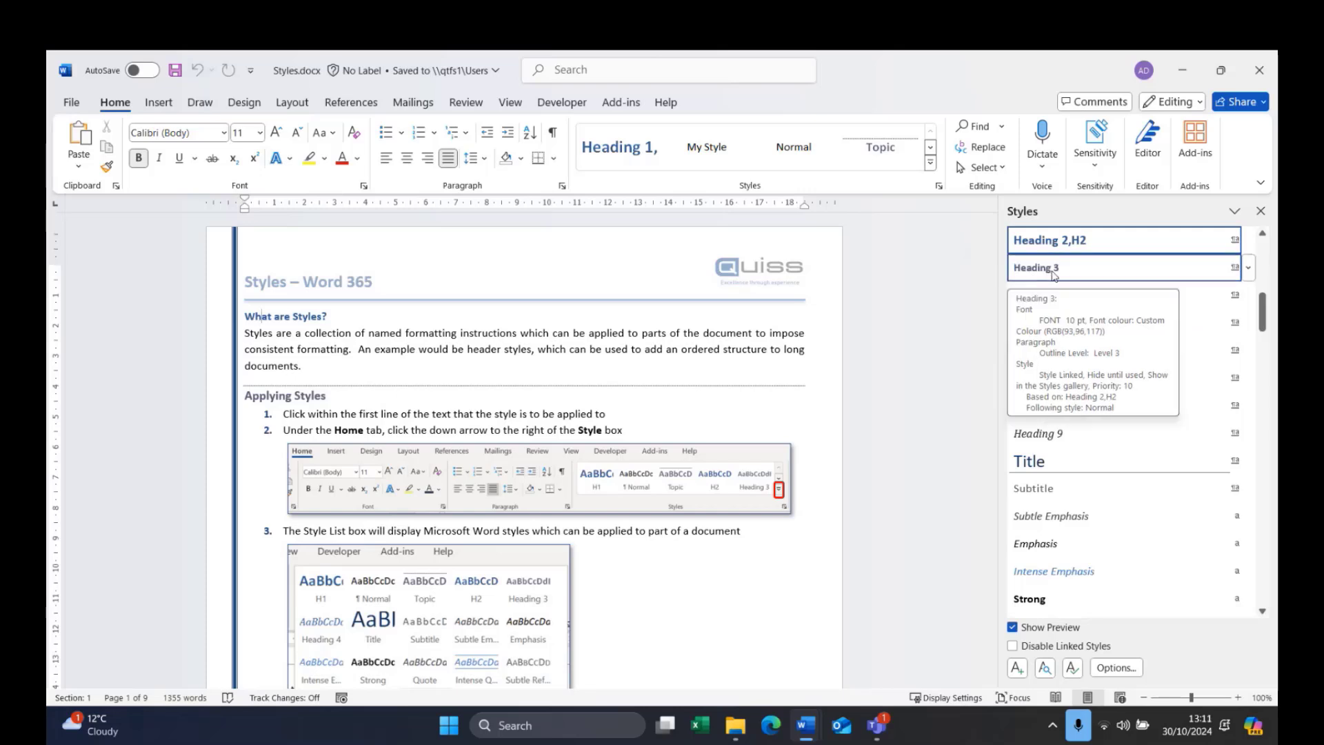
Select every heading that uses the Topic style, like "Applying Styles", change their font colour to red, and check them through the document
{"action": "left_click", "coordinate": [257, 396]}
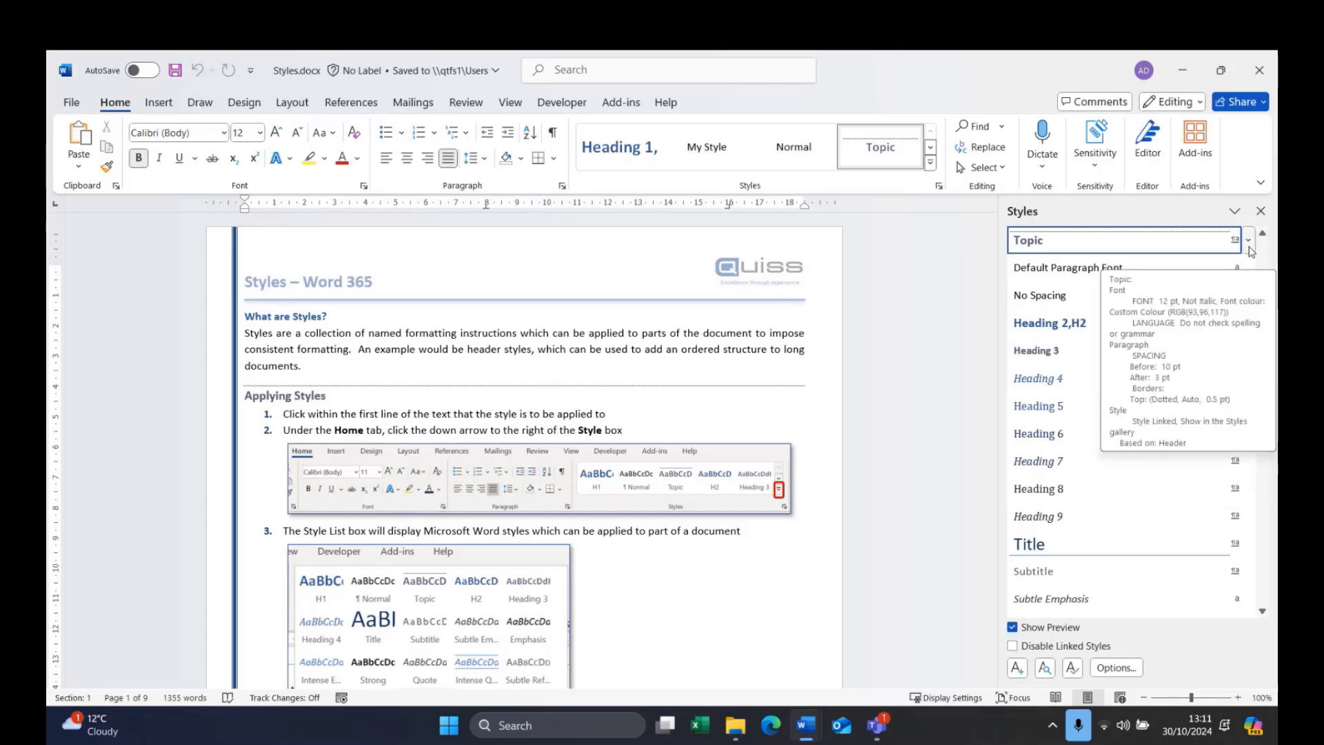
{"action": "left_click", "coordinate": [1249, 246]}
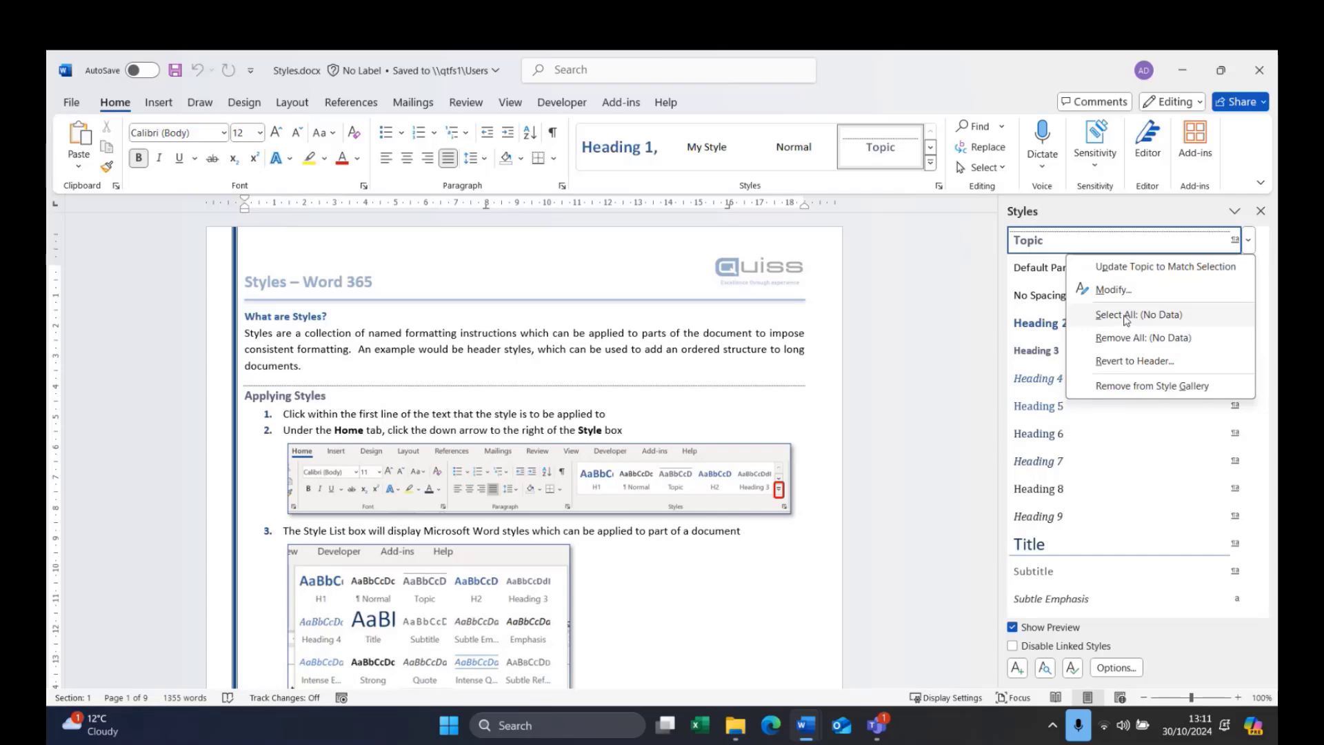
{"action": "left_click", "coordinate": [1125, 317]}
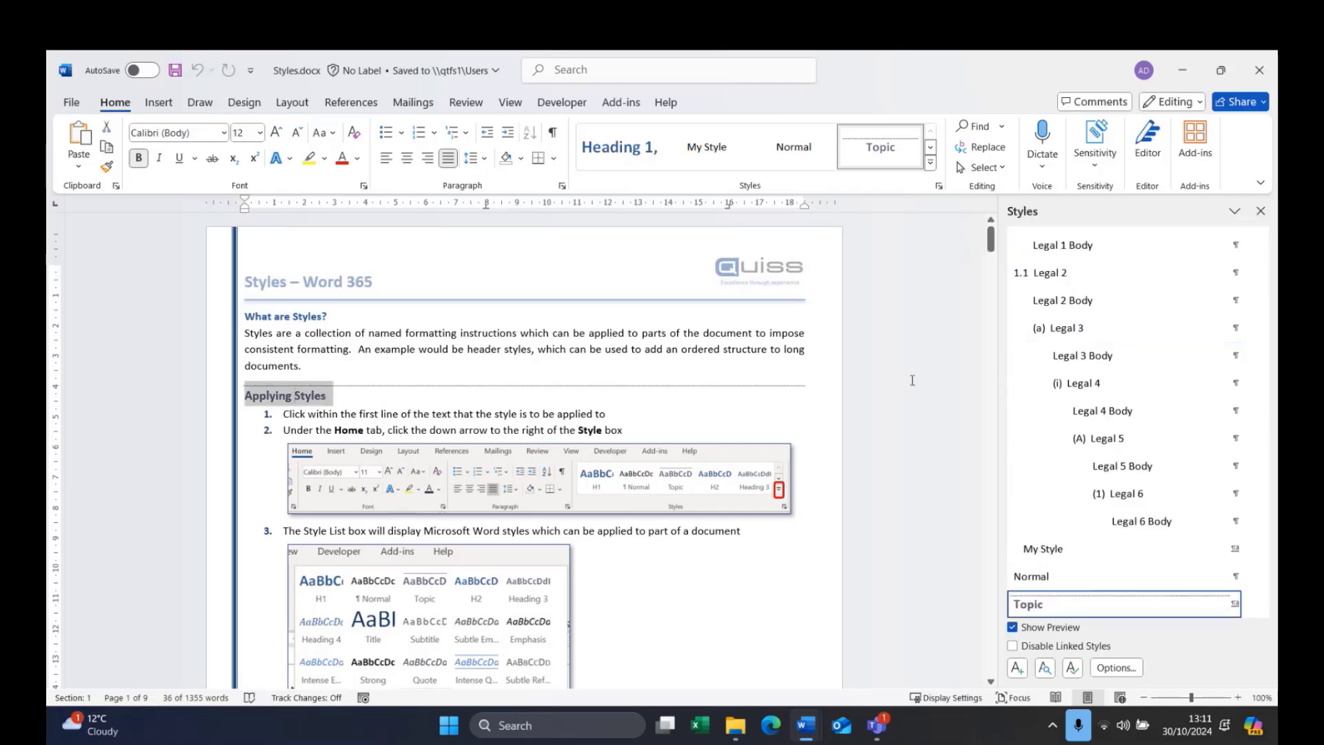
{"action": "scroll", "coordinate": [914, 379], "scroll_direction": "down", "scroll_amount": 1}
{"action": "scroll", "coordinate": [914, 378], "scroll_direction": "down", "scroll_amount": 8}
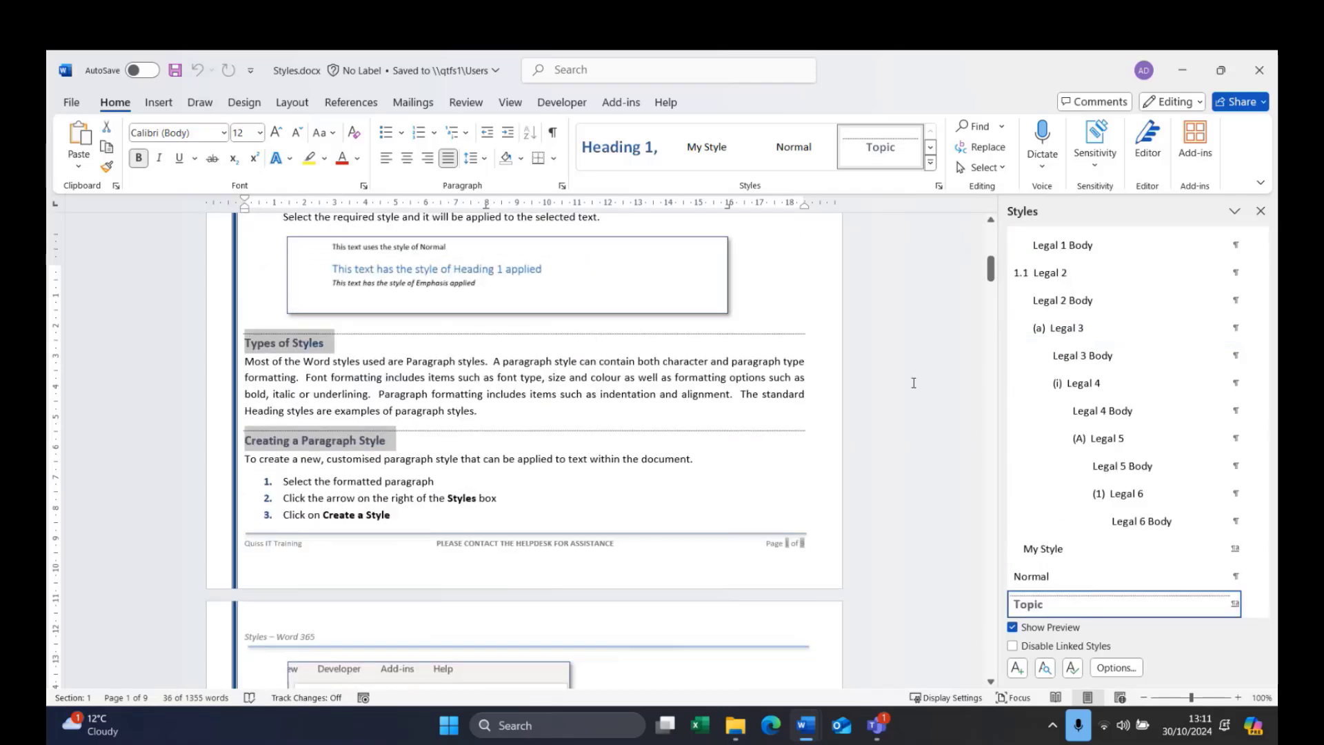
{"action": "scroll", "coordinate": [323, 475], "scroll_direction": "down", "scroll_amount": 9}
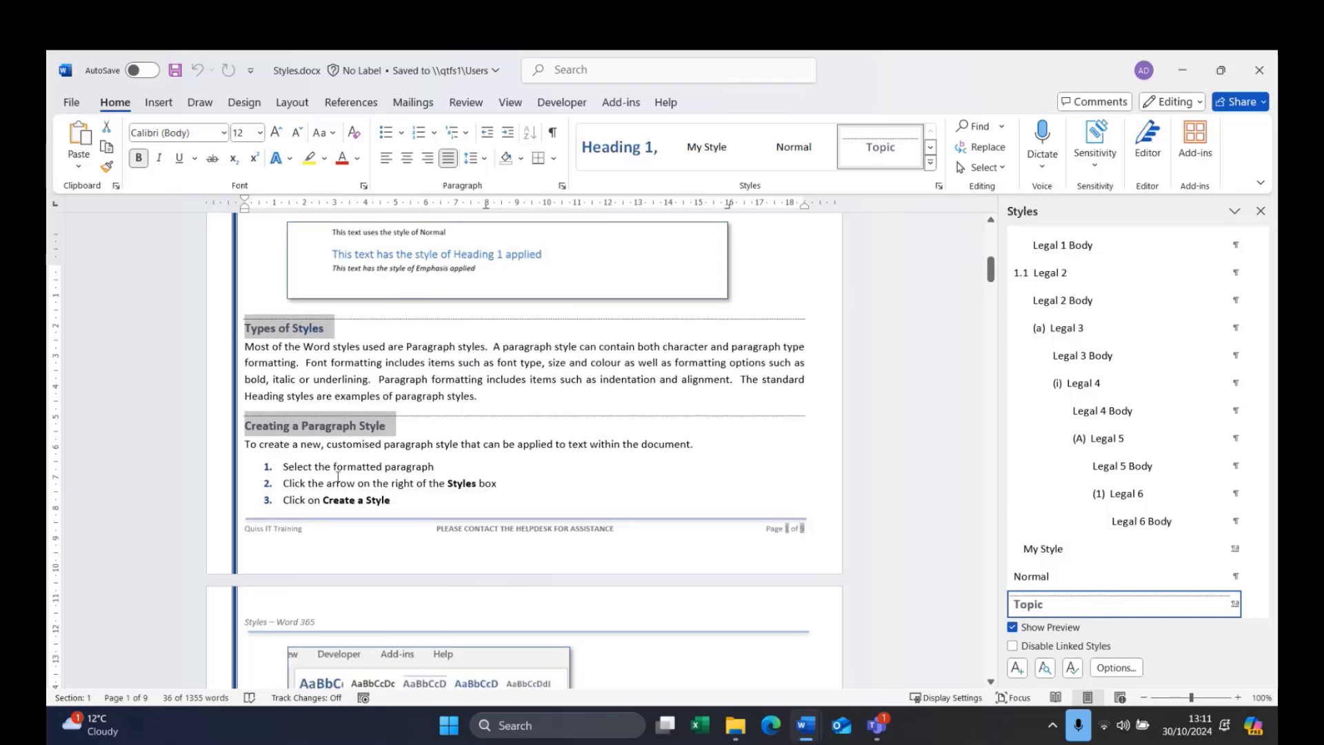
{"action": "scroll", "coordinate": [357, 499], "scroll_direction": "down", "scroll_amount": 11}
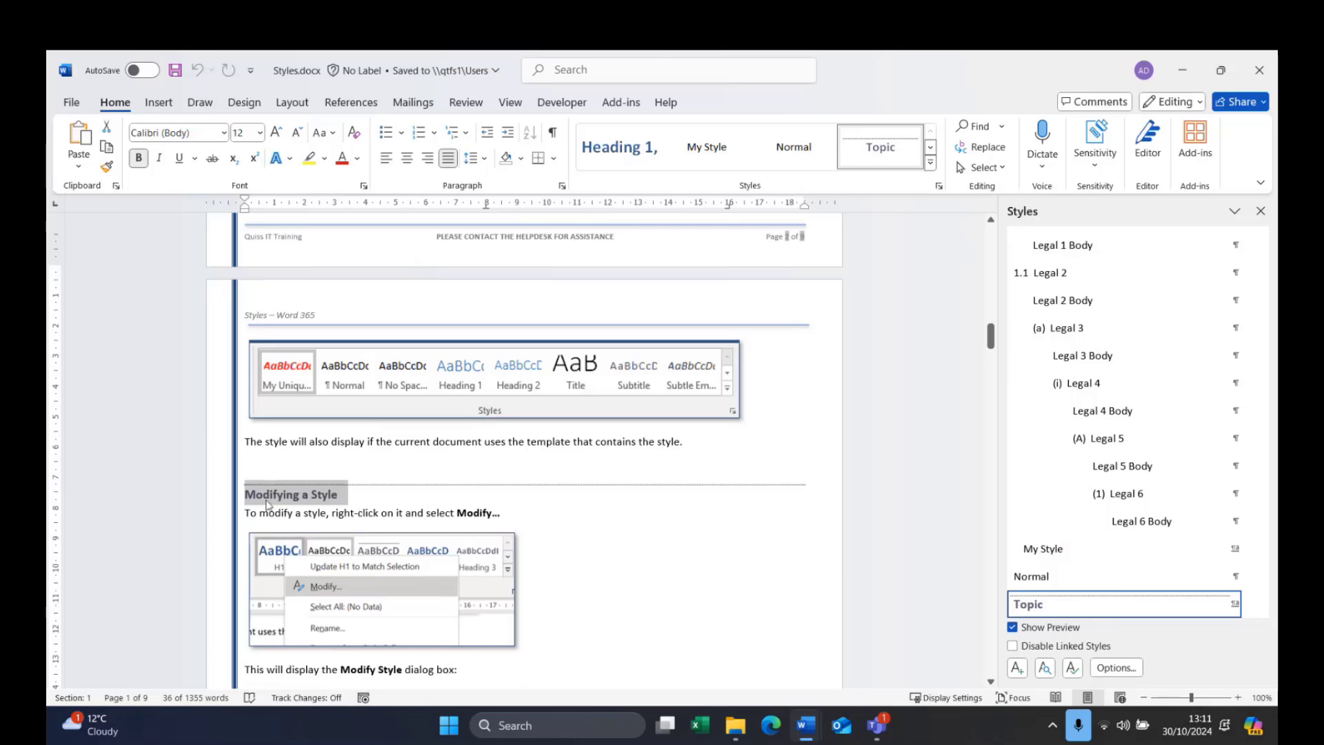
{"action": "left_click", "coordinate": [342, 160]}
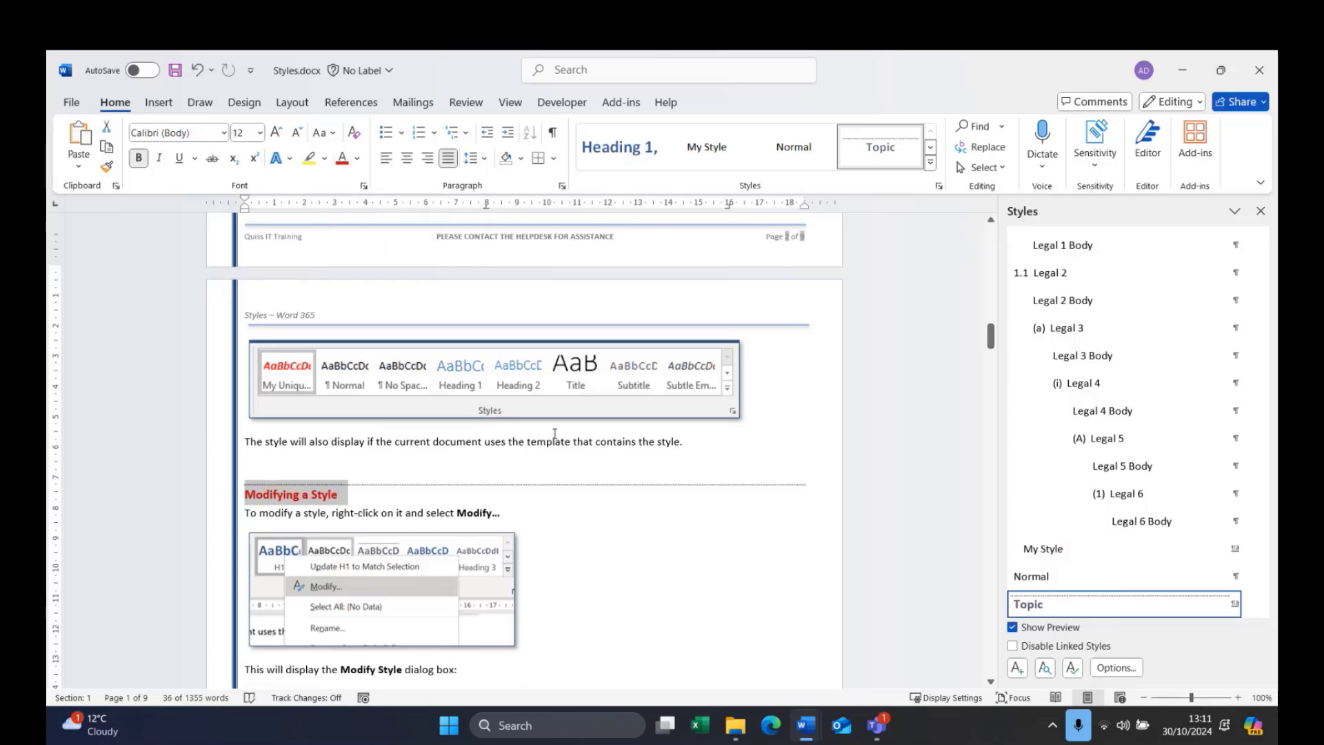
{"action": "scroll", "coordinate": [475, 526], "scroll_direction": "down", "scroll_amount": 10}
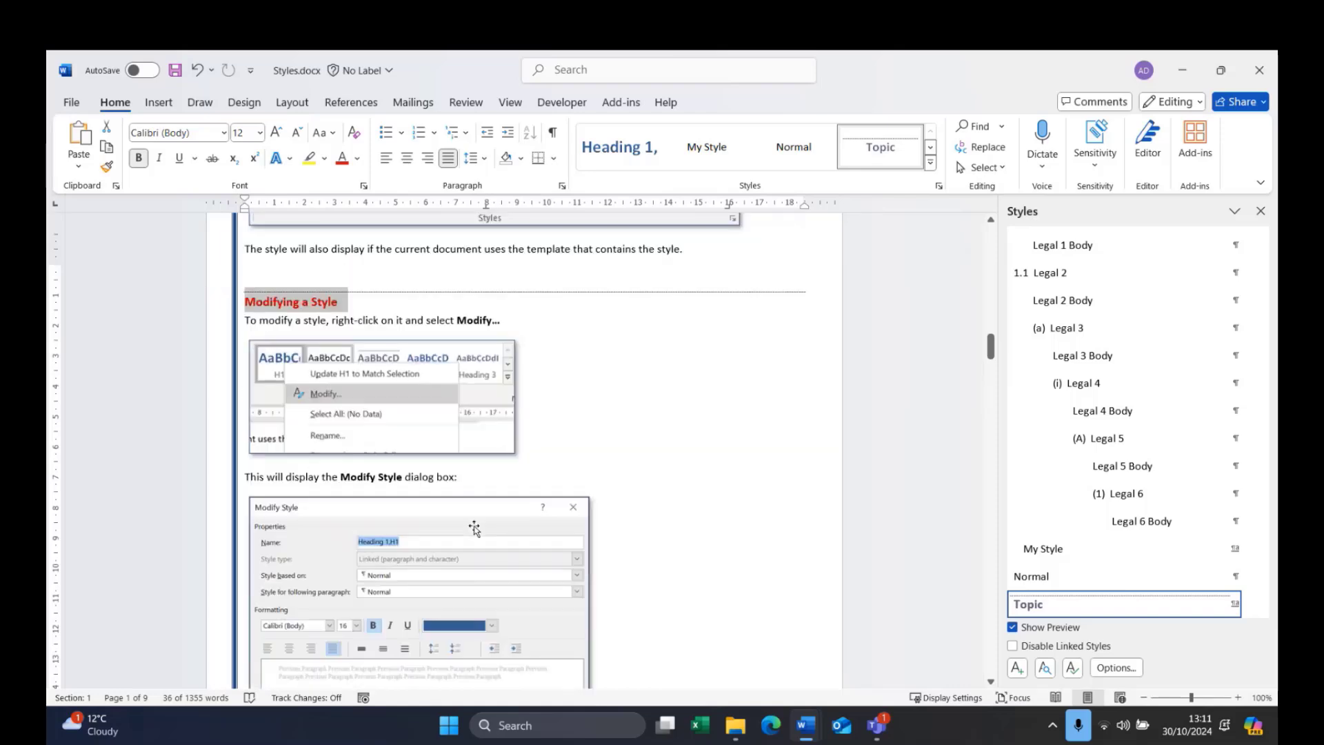
{"action": "scroll", "coordinate": [475, 526], "scroll_direction": "down", "scroll_amount": 12}
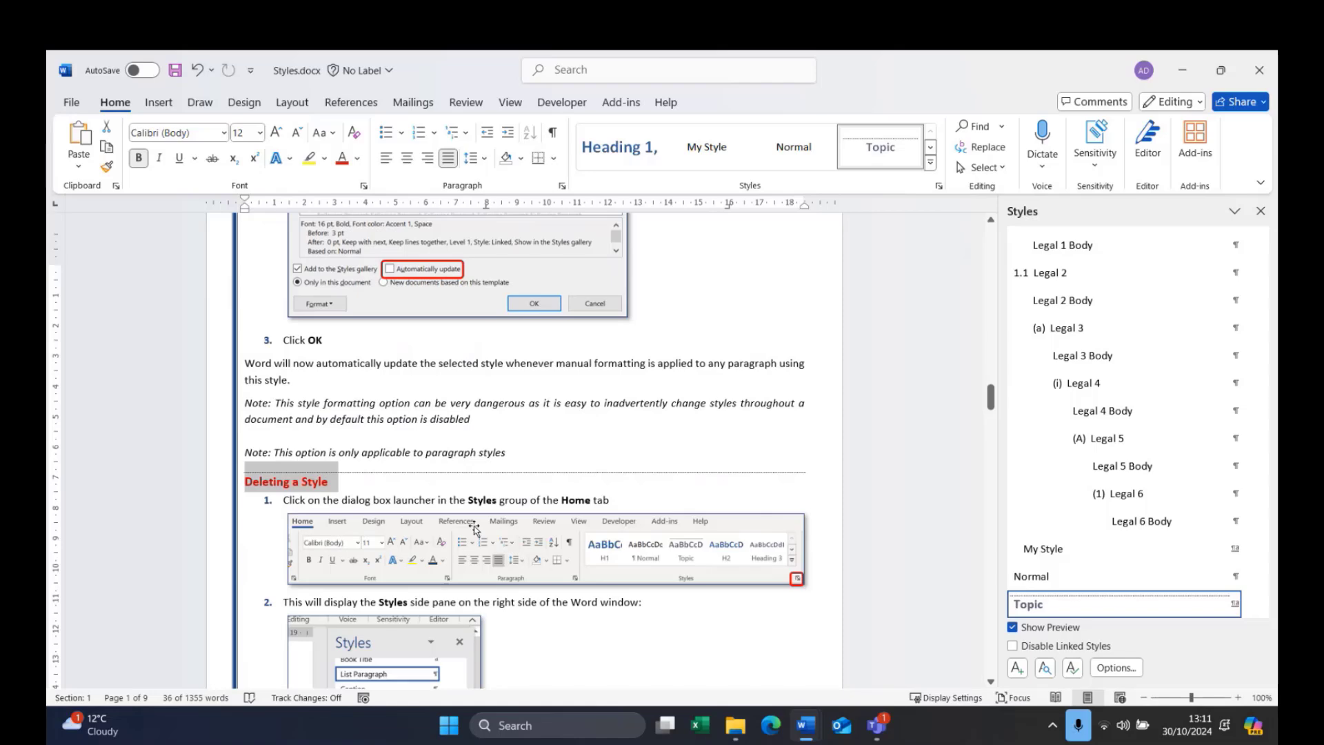
{"action": "scroll", "coordinate": [475, 527], "scroll_direction": "up", "scroll_amount": 10}
Select all text using the Heading 1,H1 style from the Styles pane and underline it
{"action": "scroll", "coordinate": [1055, 290], "scroll_direction": "up", "scroll_amount": 3}
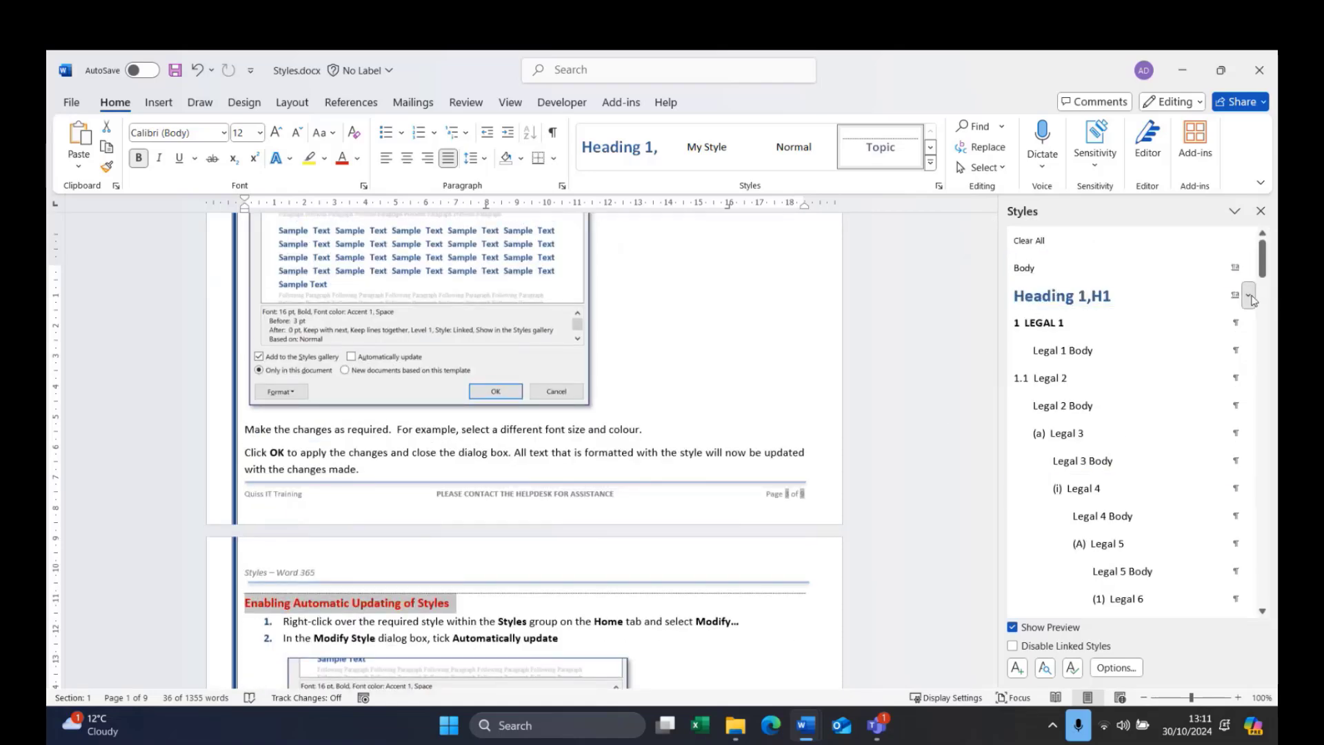
{"action": "left_click", "coordinate": [1248, 295]}
{"action": "left_click", "coordinate": [1117, 373]}
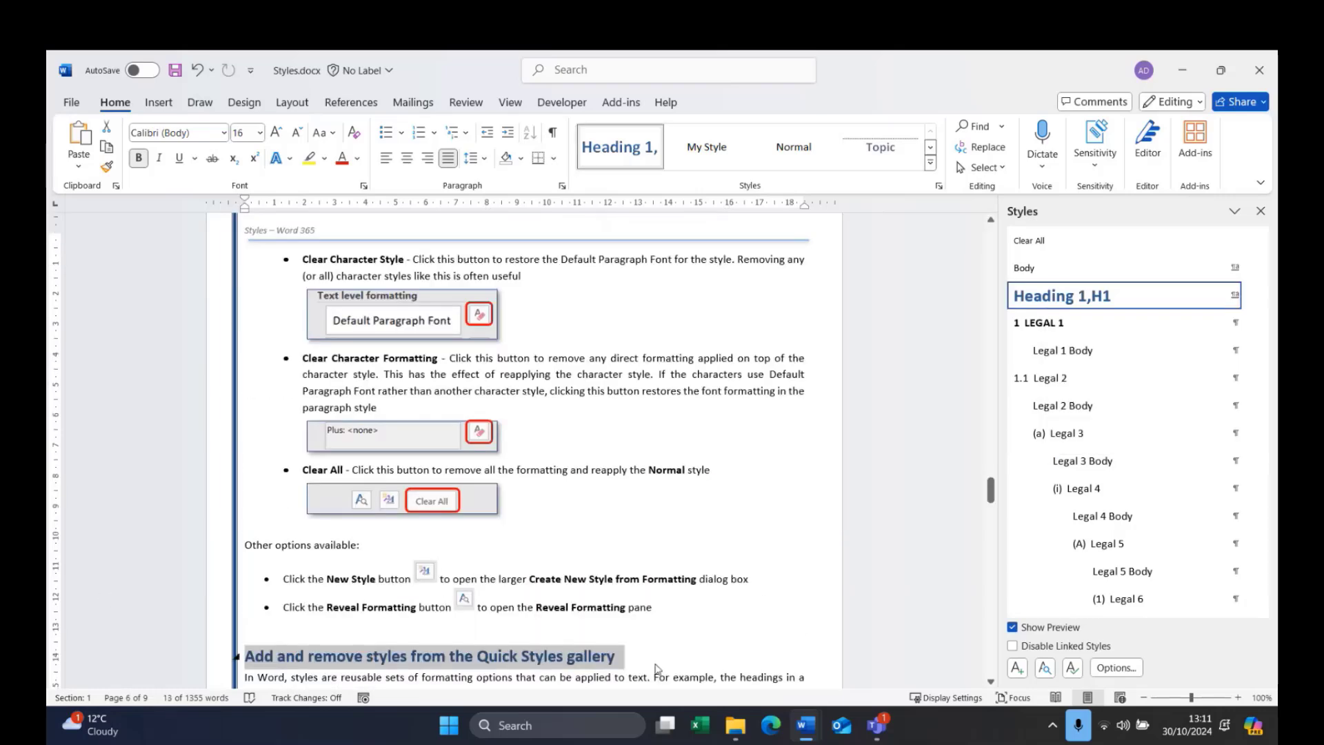
{"action": "left_click", "coordinate": [180, 158]}
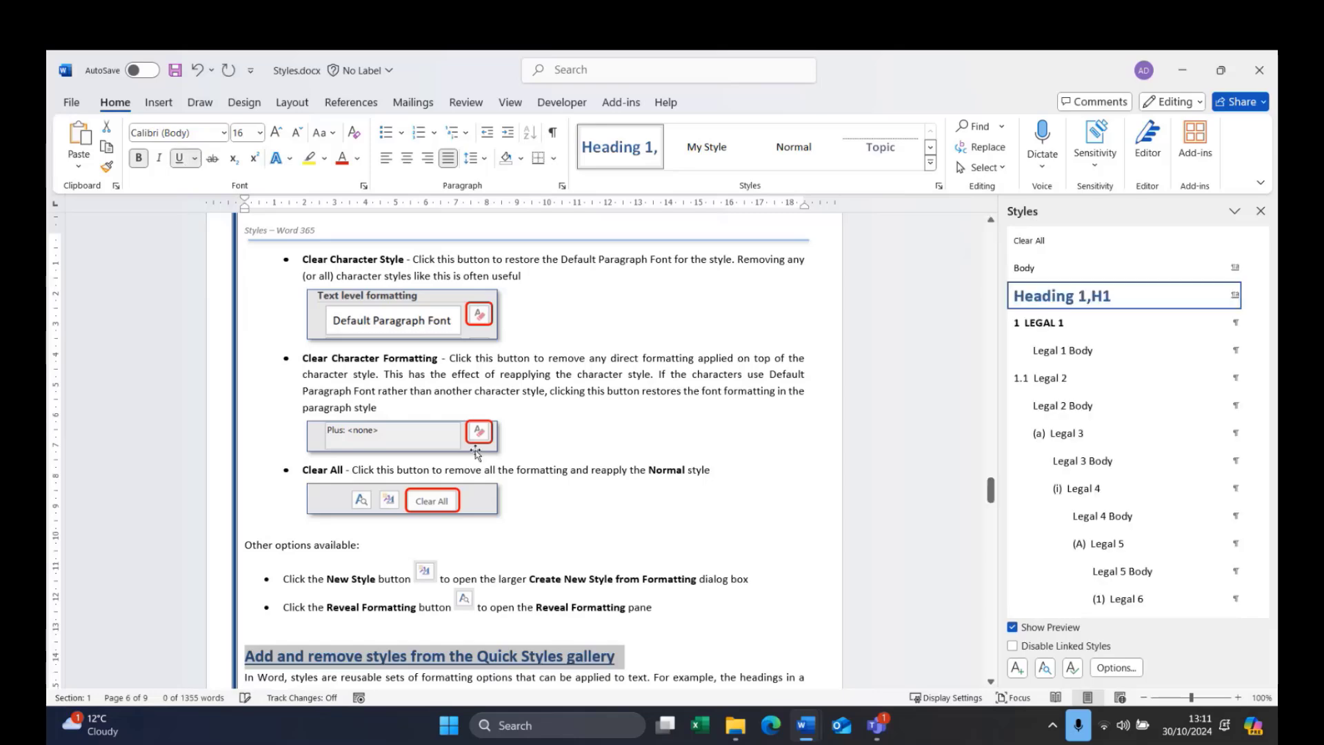
Examine the underlined Heading 1 headings and the red Topic headings back through the document
{"action": "scroll", "coordinate": [787, 426], "scroll_direction": "up", "scroll_amount": 15}
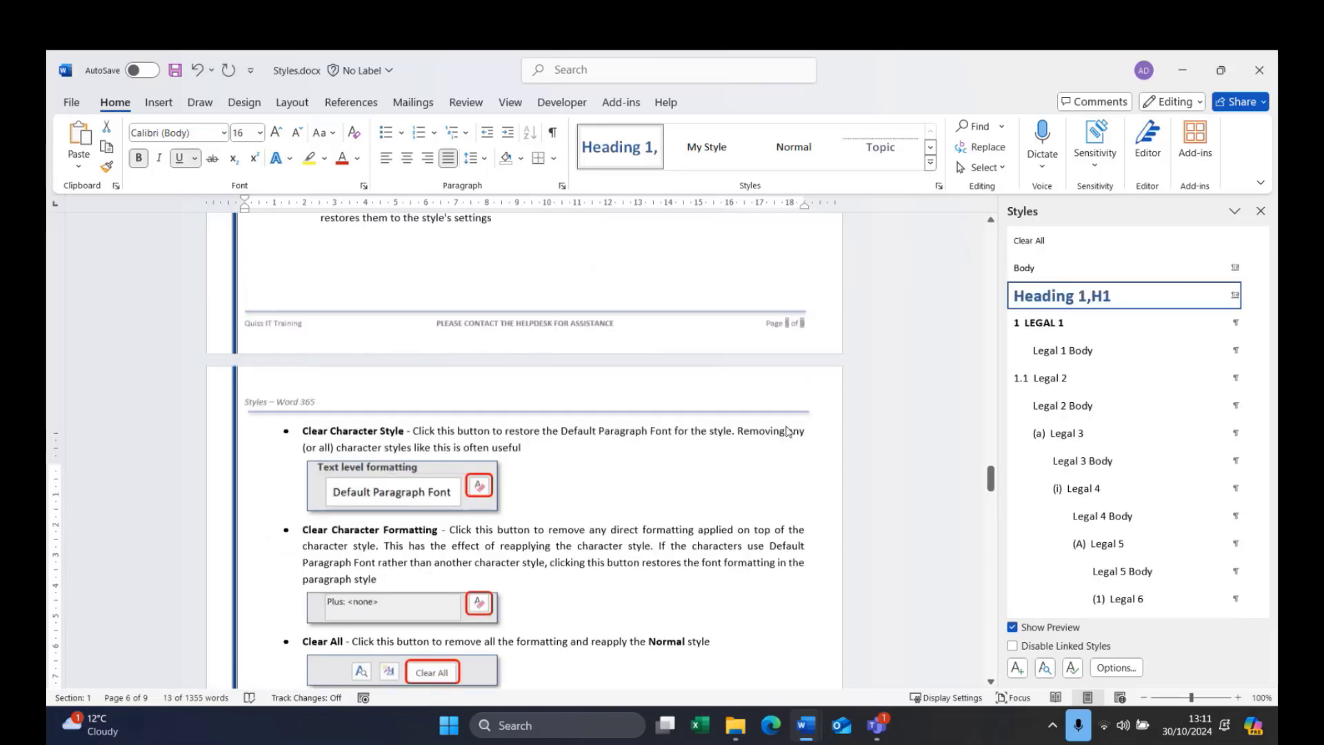
{"action": "scroll", "coordinate": [786, 423], "scroll_direction": "up", "scroll_amount": 9}
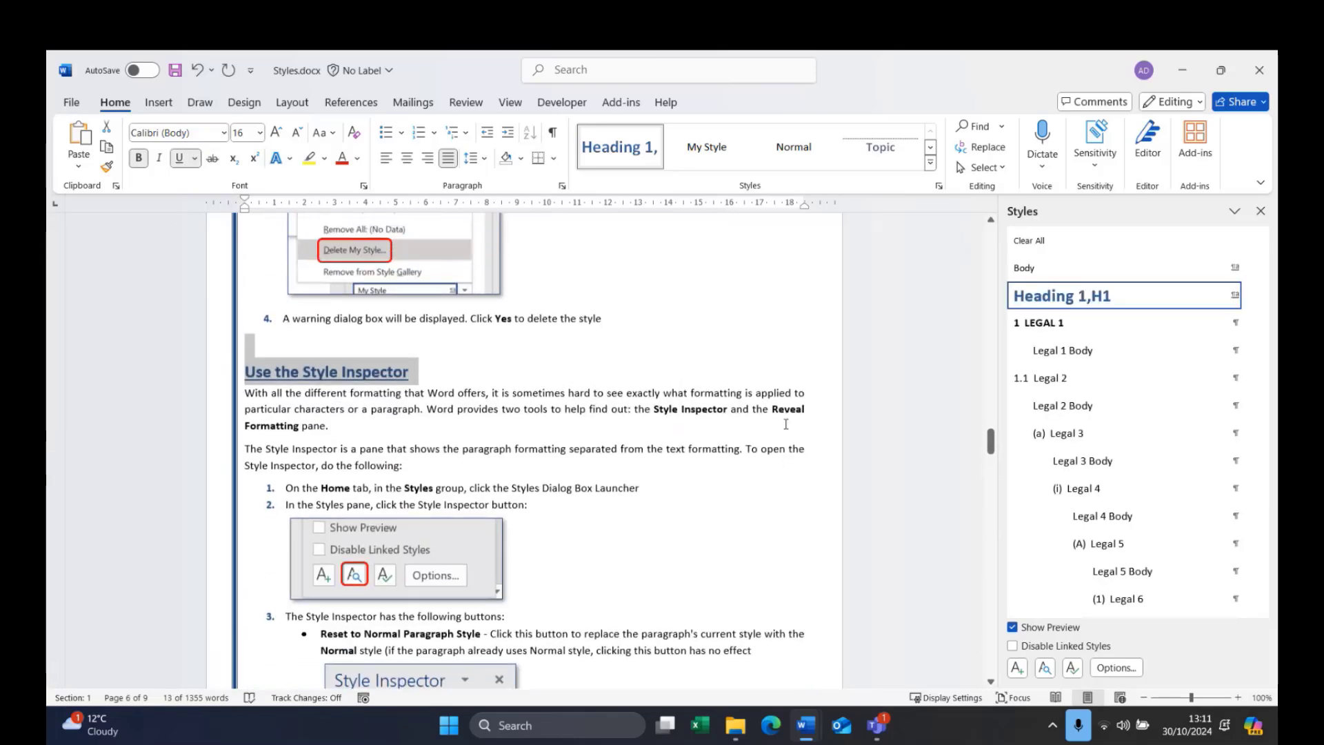
{"action": "scroll", "coordinate": [781, 423], "scroll_direction": "up", "scroll_amount": 6}
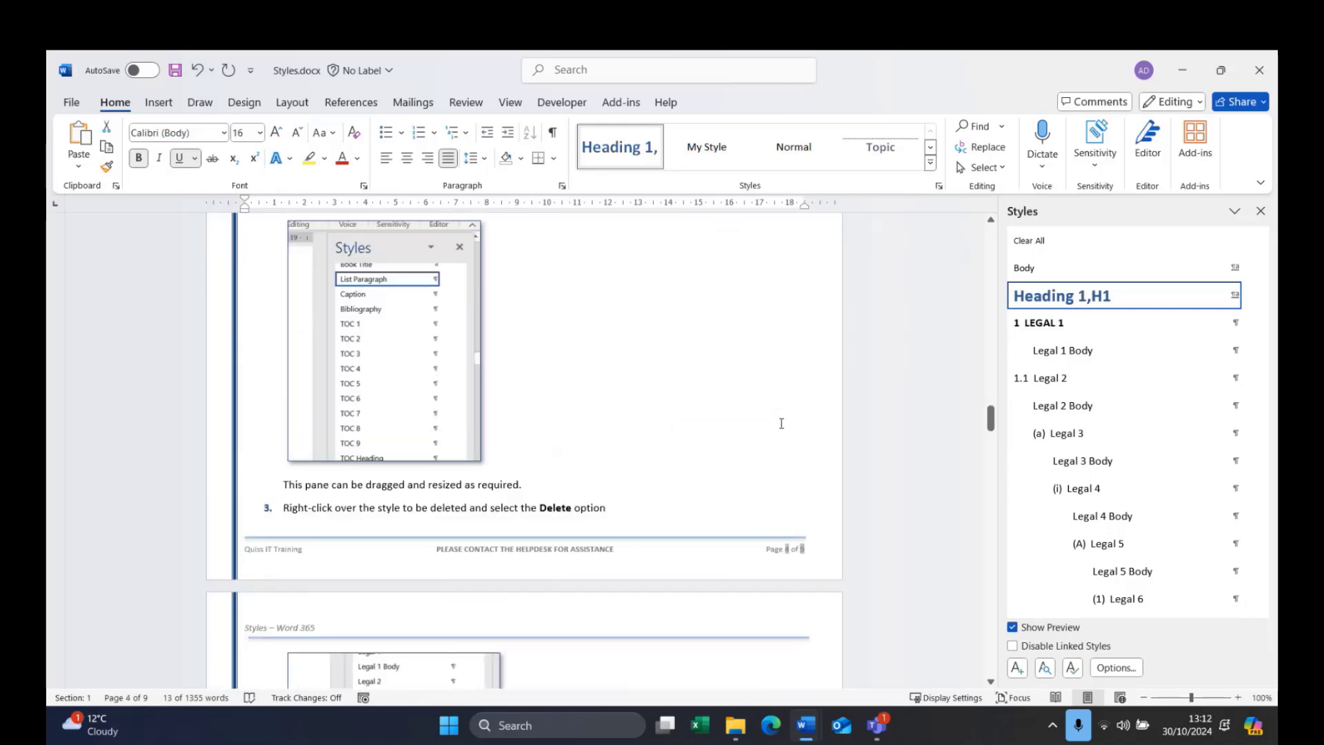
{"action": "scroll", "coordinate": [782, 424], "scroll_direction": "up", "scroll_amount": 6}
{"action": "scroll", "coordinate": [782, 424], "scroll_direction": "up", "scroll_amount": 20}
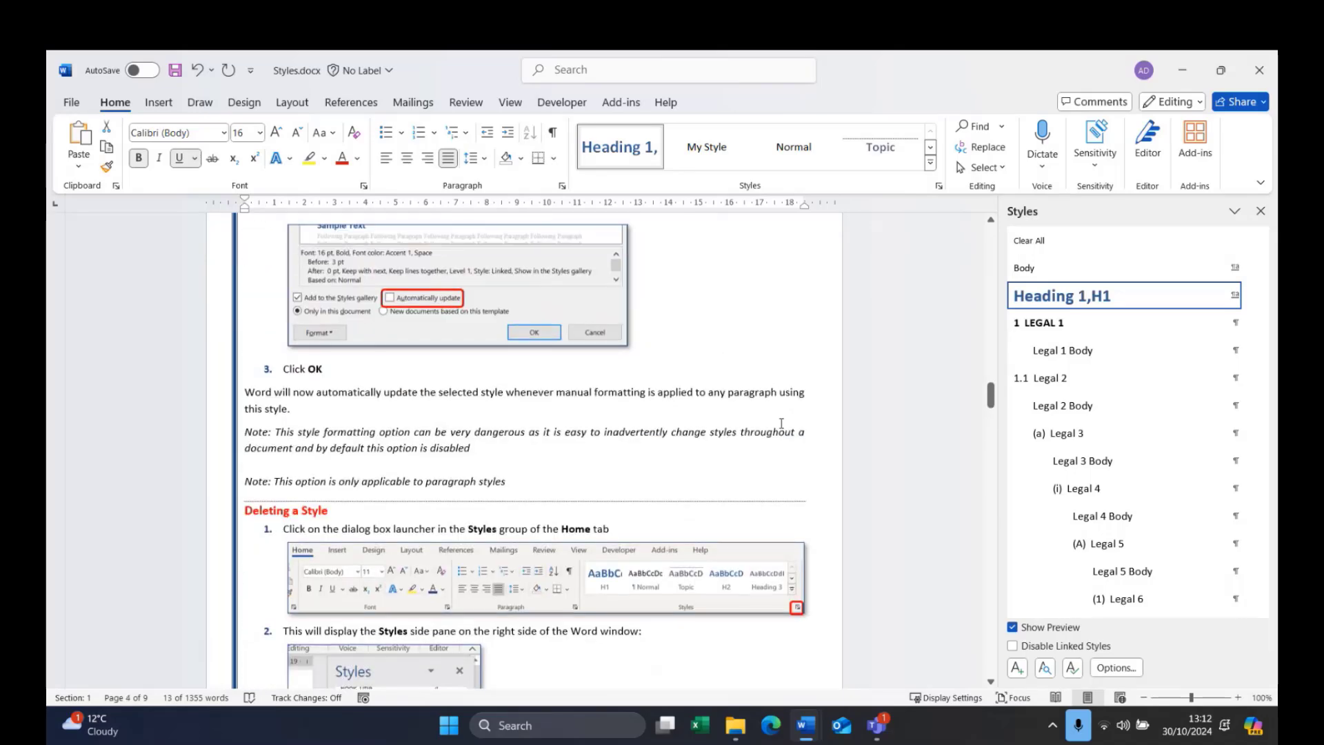
{"action": "scroll", "coordinate": [781, 424], "scroll_direction": "up", "scroll_amount": 17}
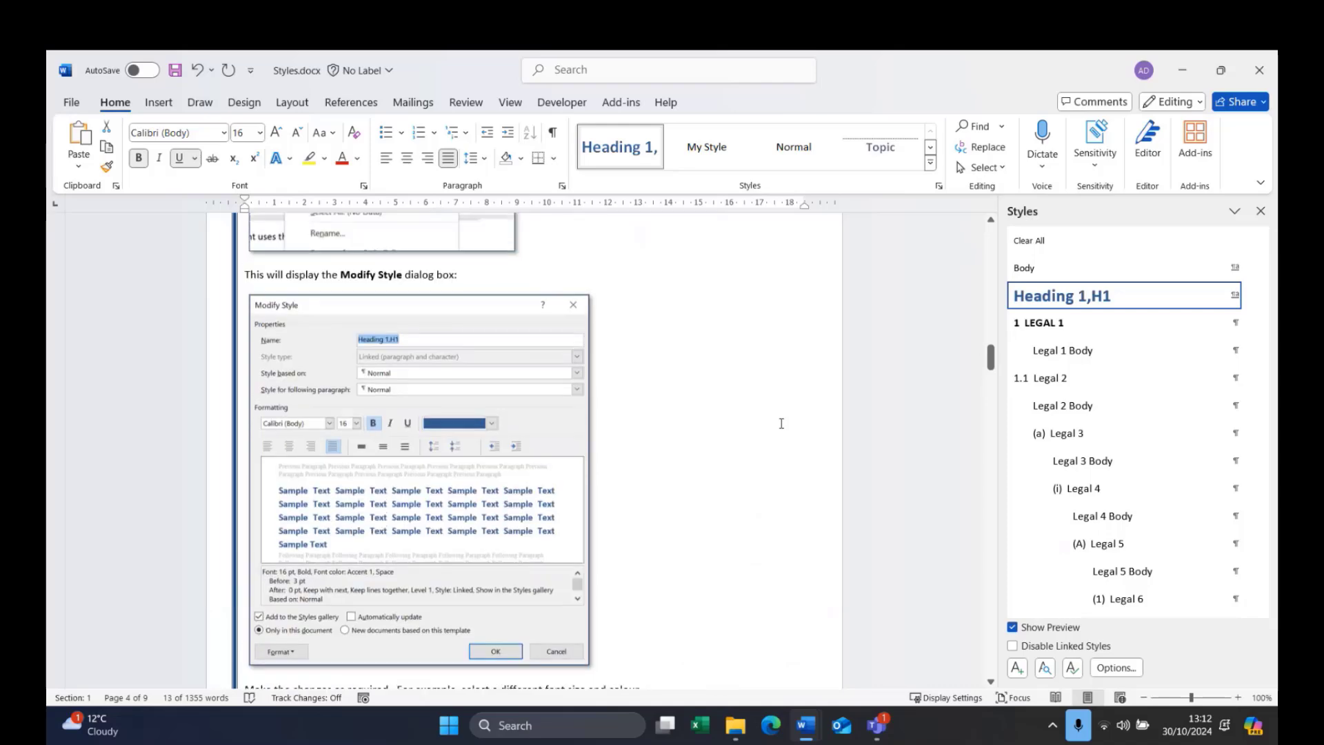
{"action": "scroll", "coordinate": [778, 423], "scroll_direction": "up", "scroll_amount": 15}
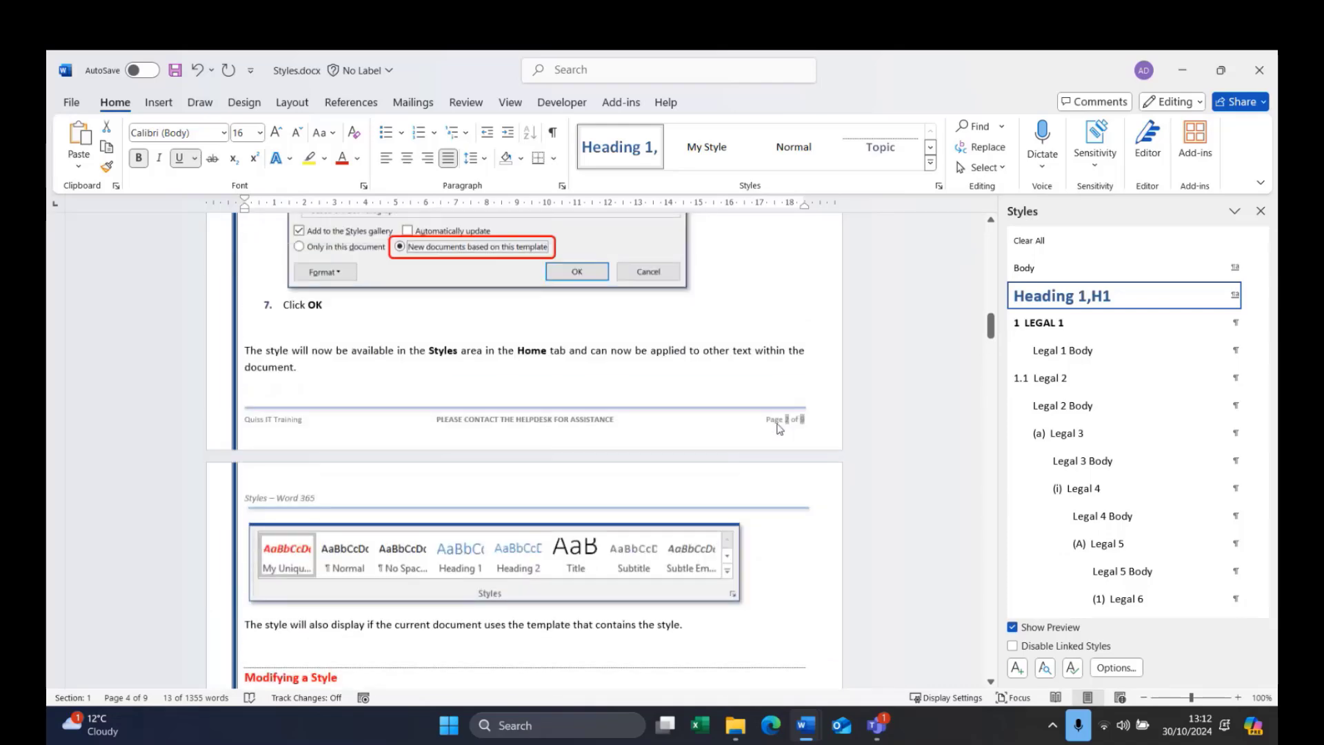
{"action": "scroll", "coordinate": [778, 423], "scroll_direction": "up", "scroll_amount": 12}
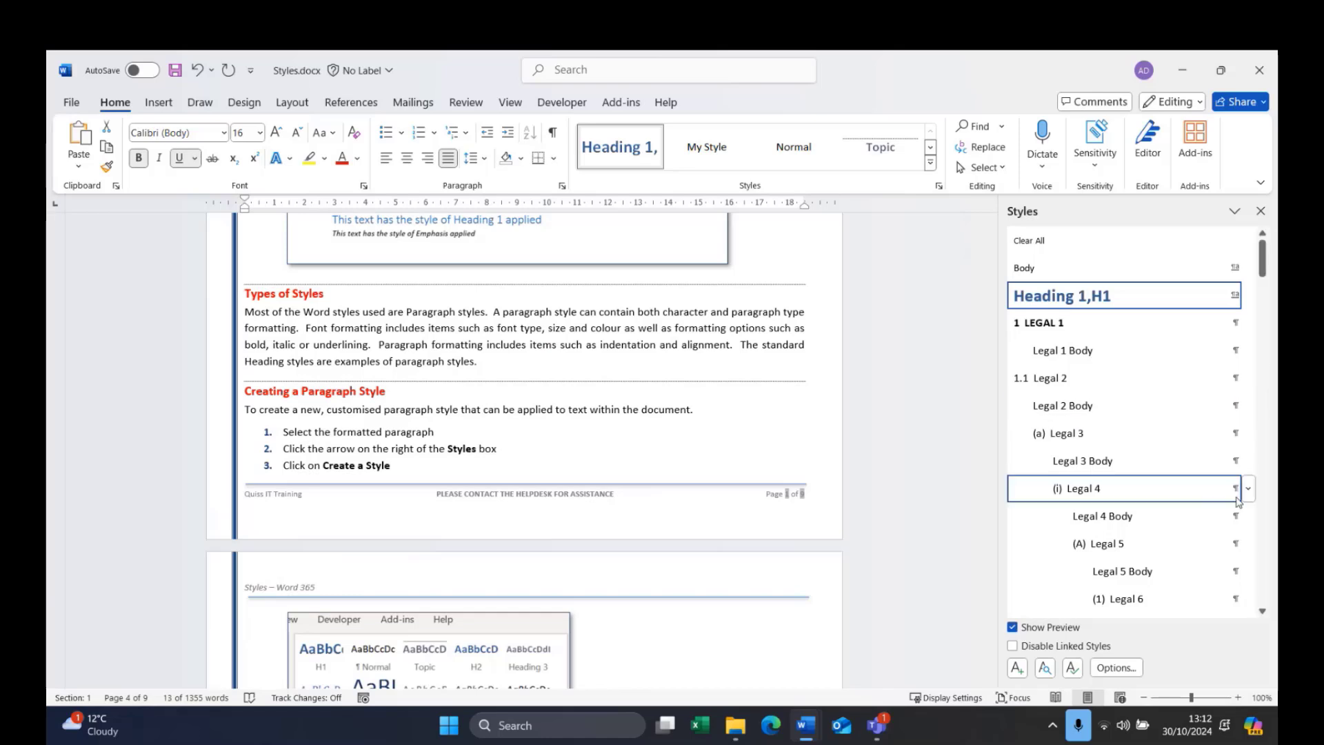
Select all instances of the Topic style, change their font colour to purple, and deselect them at the document's start
{"action": "scroll", "coordinate": [1263, 384], "scroll_direction": "down", "scroll_amount": 3}
{"action": "scroll", "coordinate": [1255, 413], "scroll_direction": "down", "scroll_amount": 2}
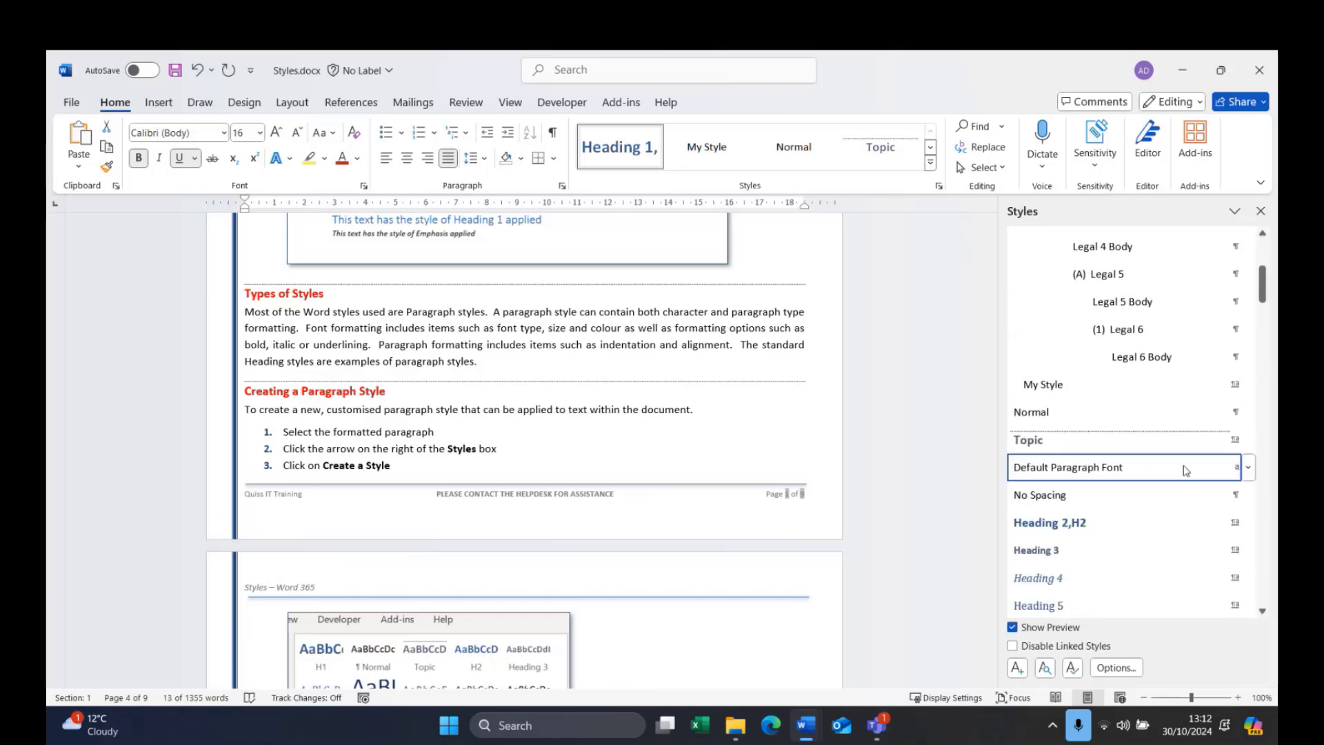
{"action": "left_click", "coordinate": [1248, 440]}
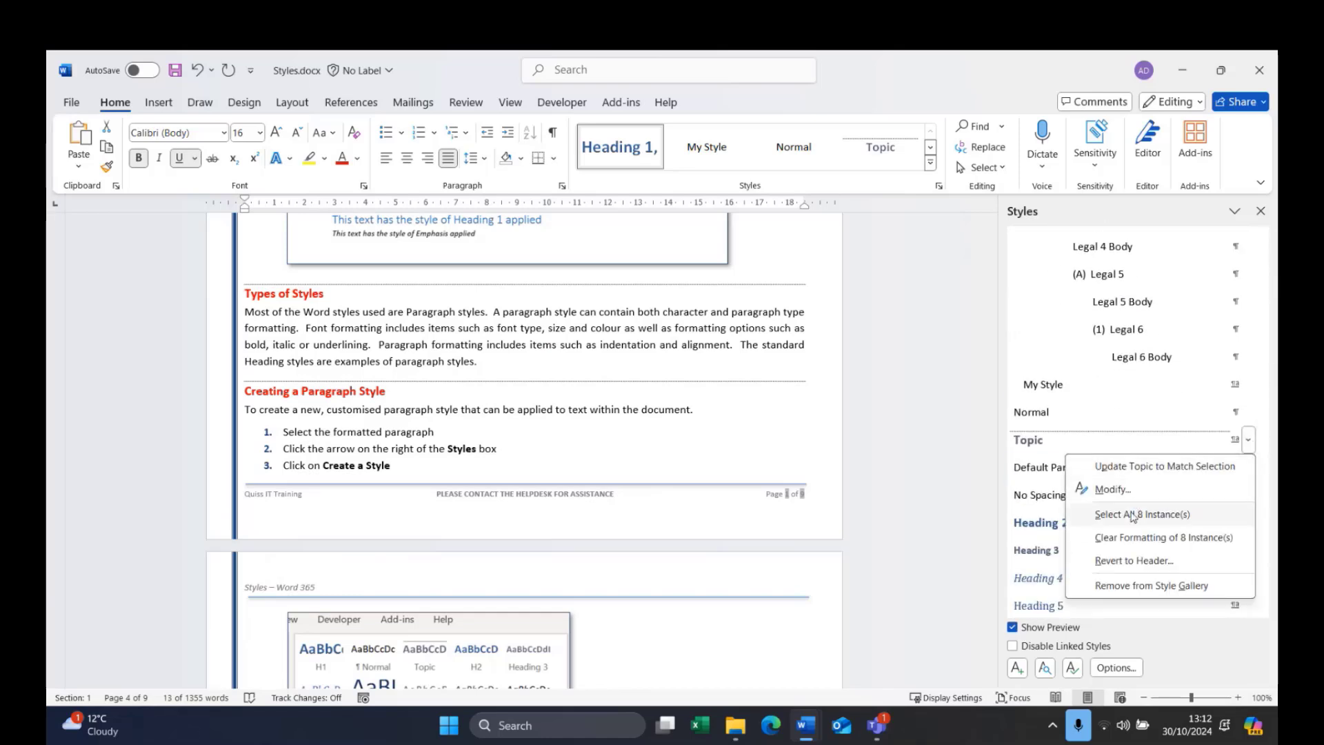
{"action": "left_click", "coordinate": [1076, 597]}
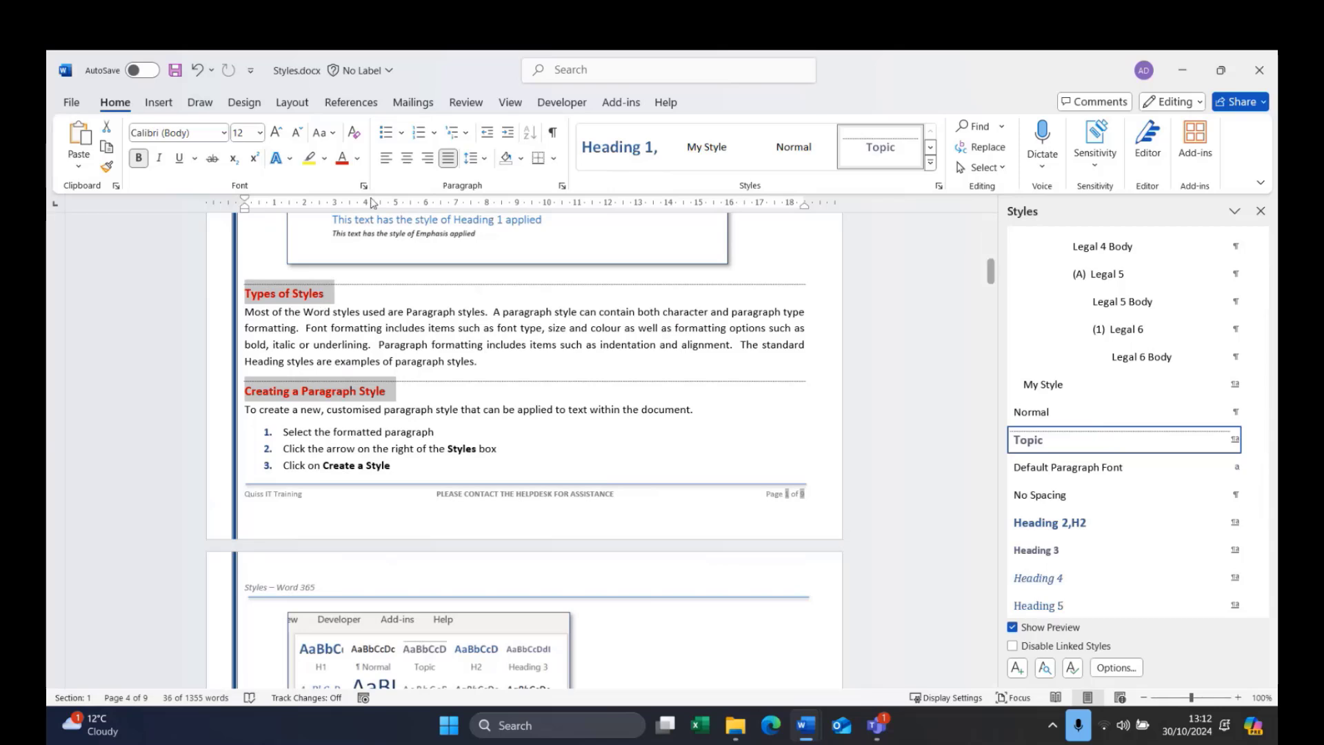
{"action": "left_click", "coordinate": [357, 158]}
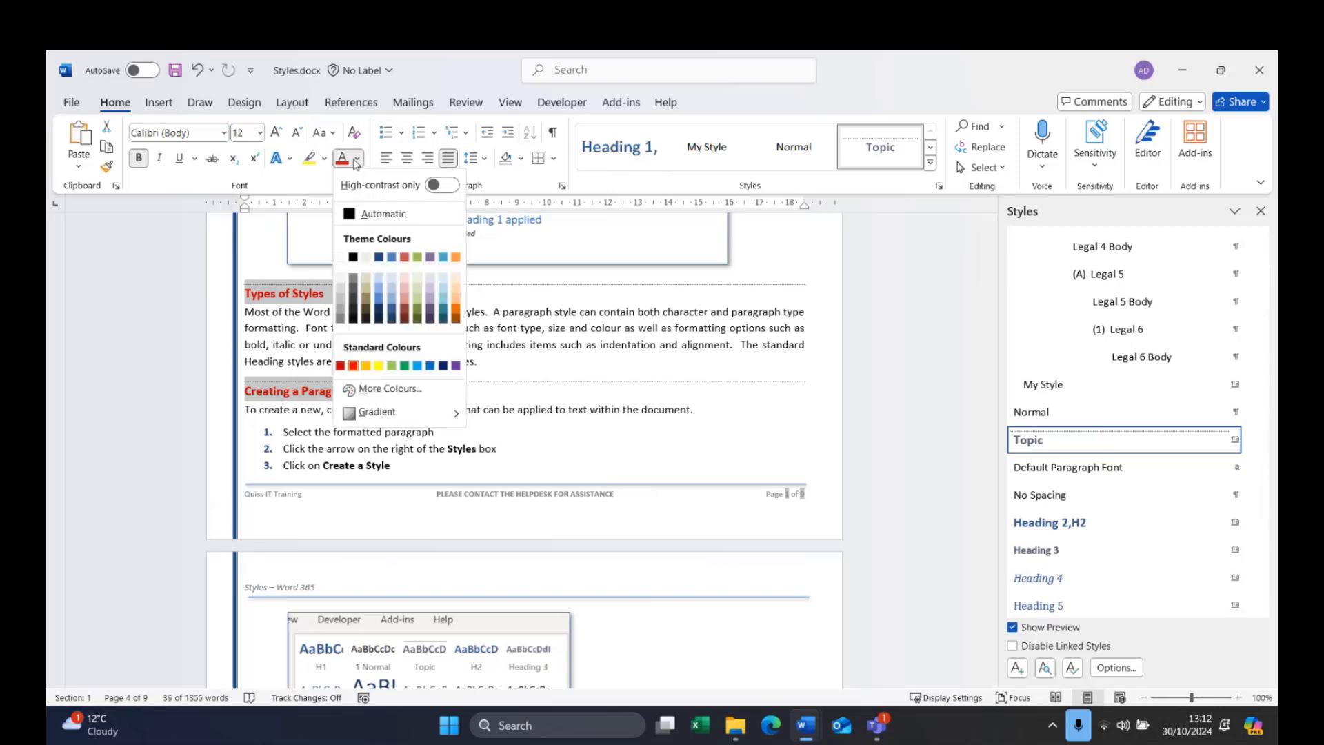
{"action": "left_click", "coordinate": [456, 366]}
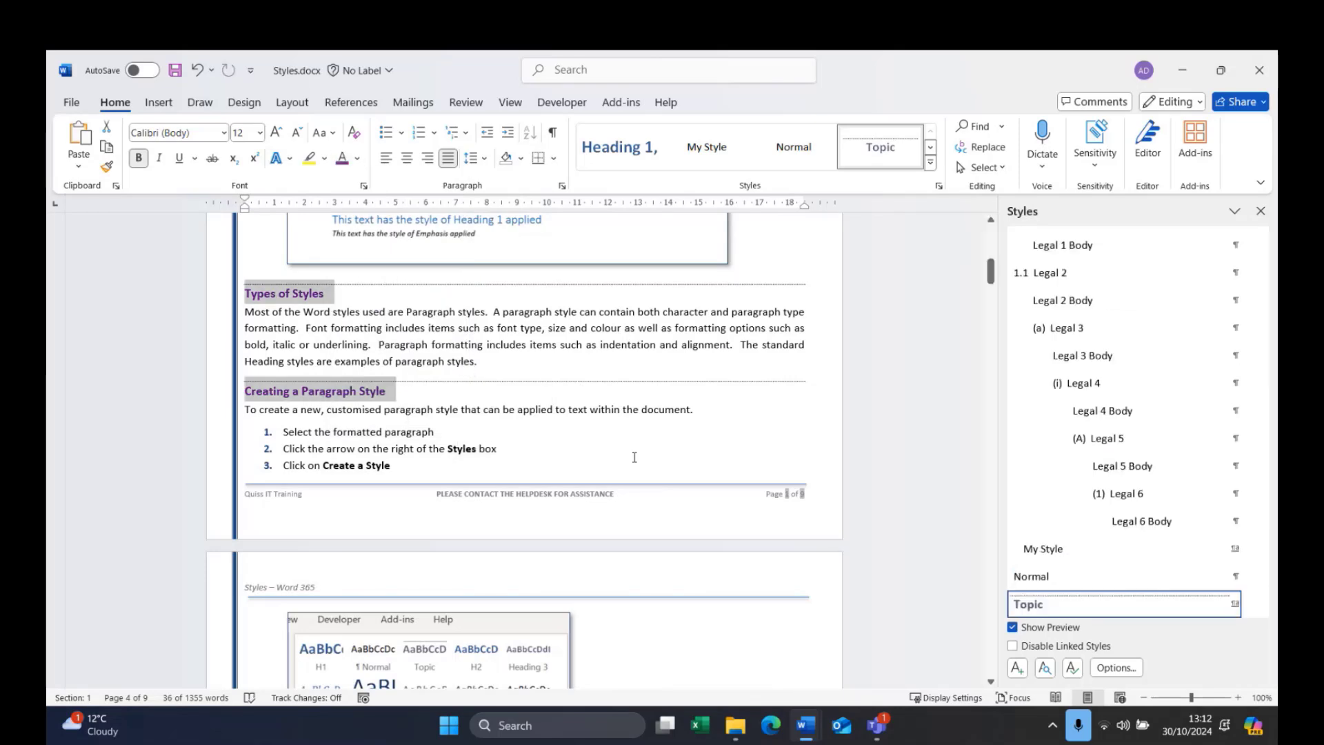
{"action": "scroll", "coordinate": [634, 457], "scroll_direction": "up", "scroll_amount": 15}
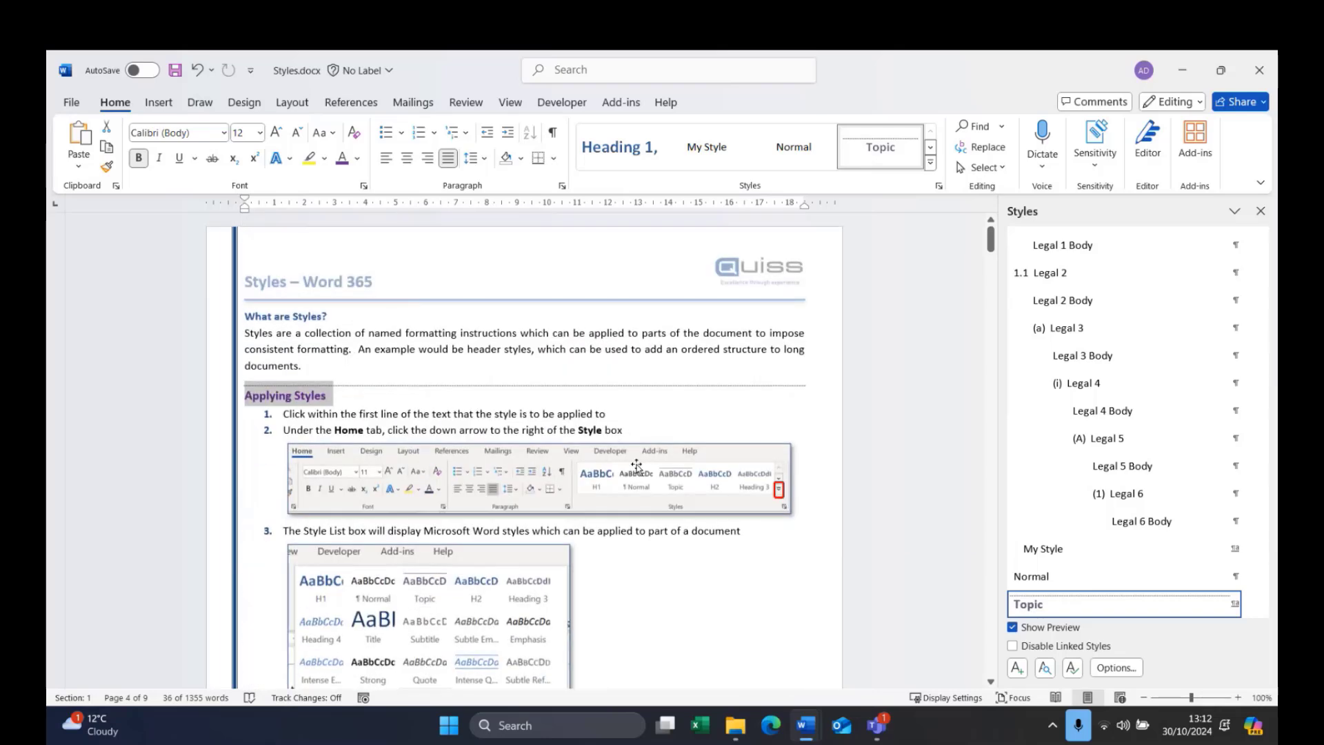
{"action": "left_click", "coordinate": [306, 334]}
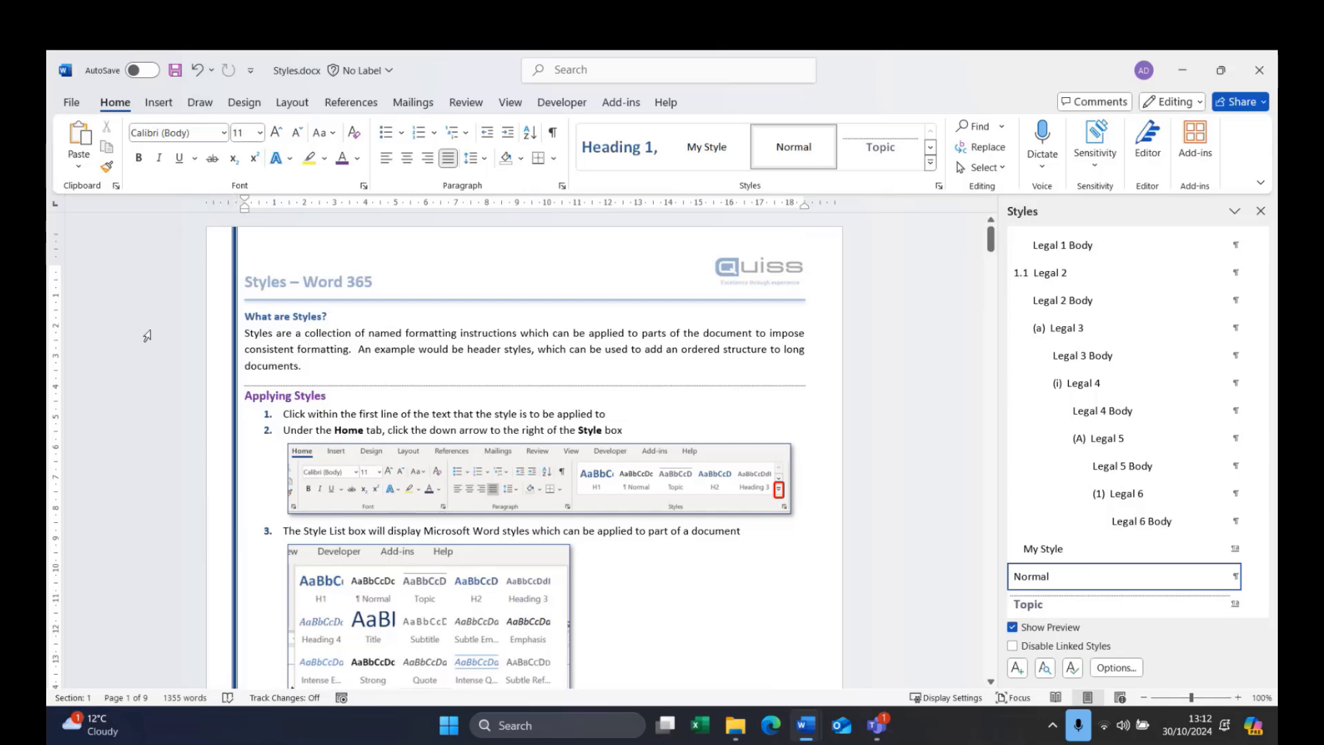
Look through the full list of built-in styles in the Styles pane, from the beginning down to the HTML styles
{"action": "scroll", "coordinate": [1181, 503], "scroll_direction": "up", "scroll_amount": 3}
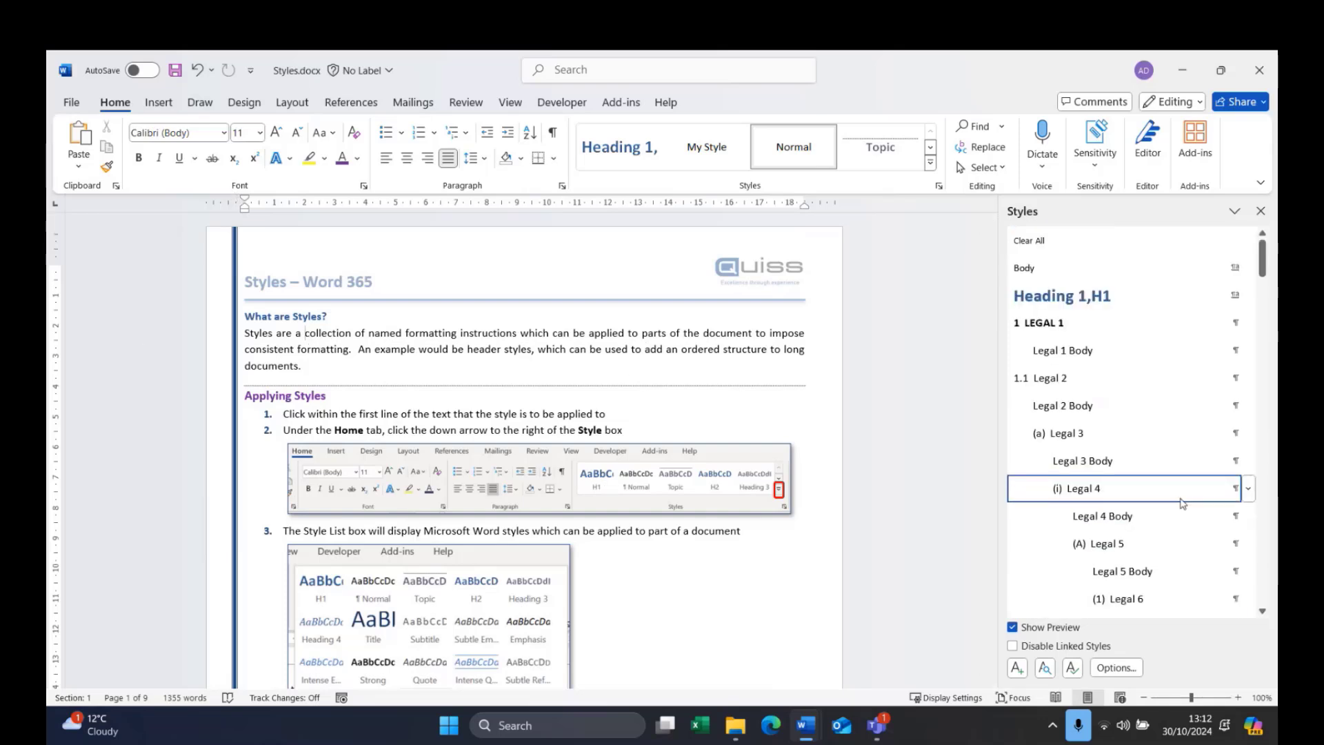
{"action": "scroll", "coordinate": [1182, 503], "scroll_direction": "down", "scroll_amount": 1}
{"action": "scroll", "coordinate": [1182, 503], "scroll_direction": "down", "scroll_amount": 15}
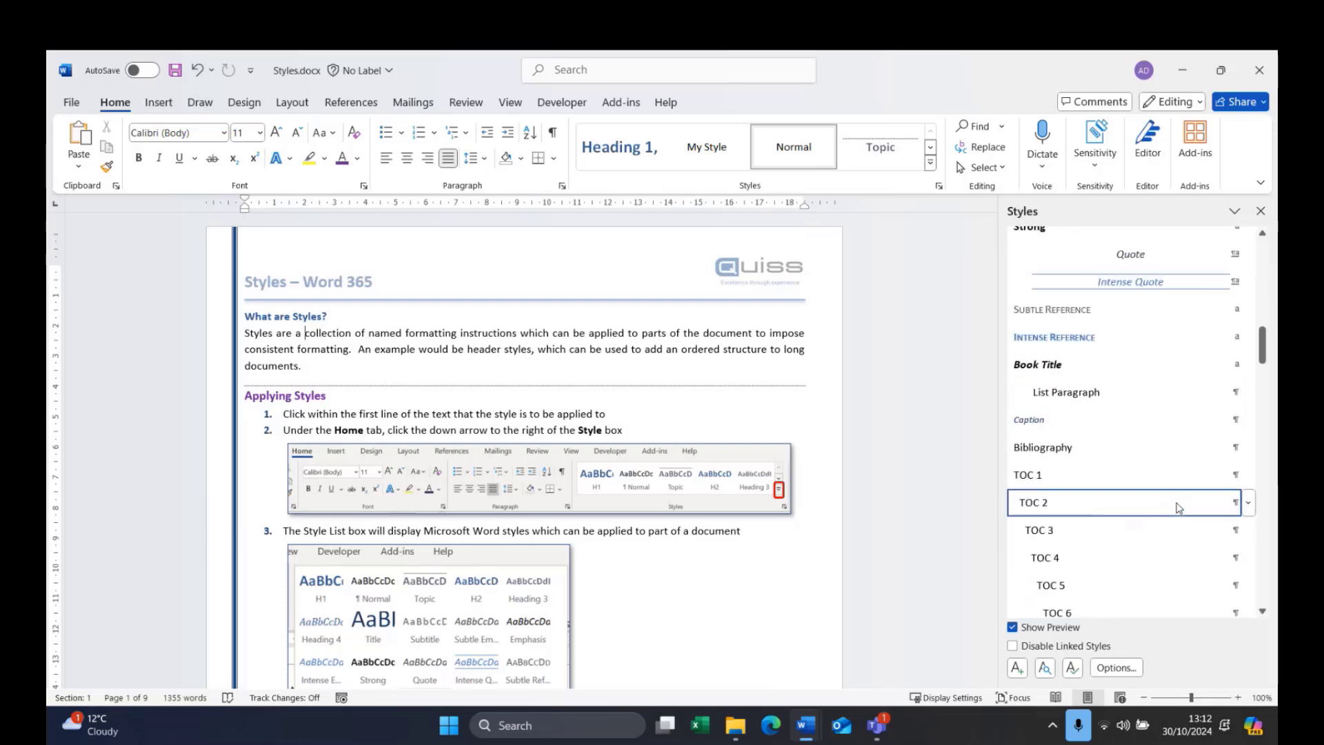
{"action": "scroll", "coordinate": [1178, 508], "scroll_direction": "down", "scroll_amount": 12}
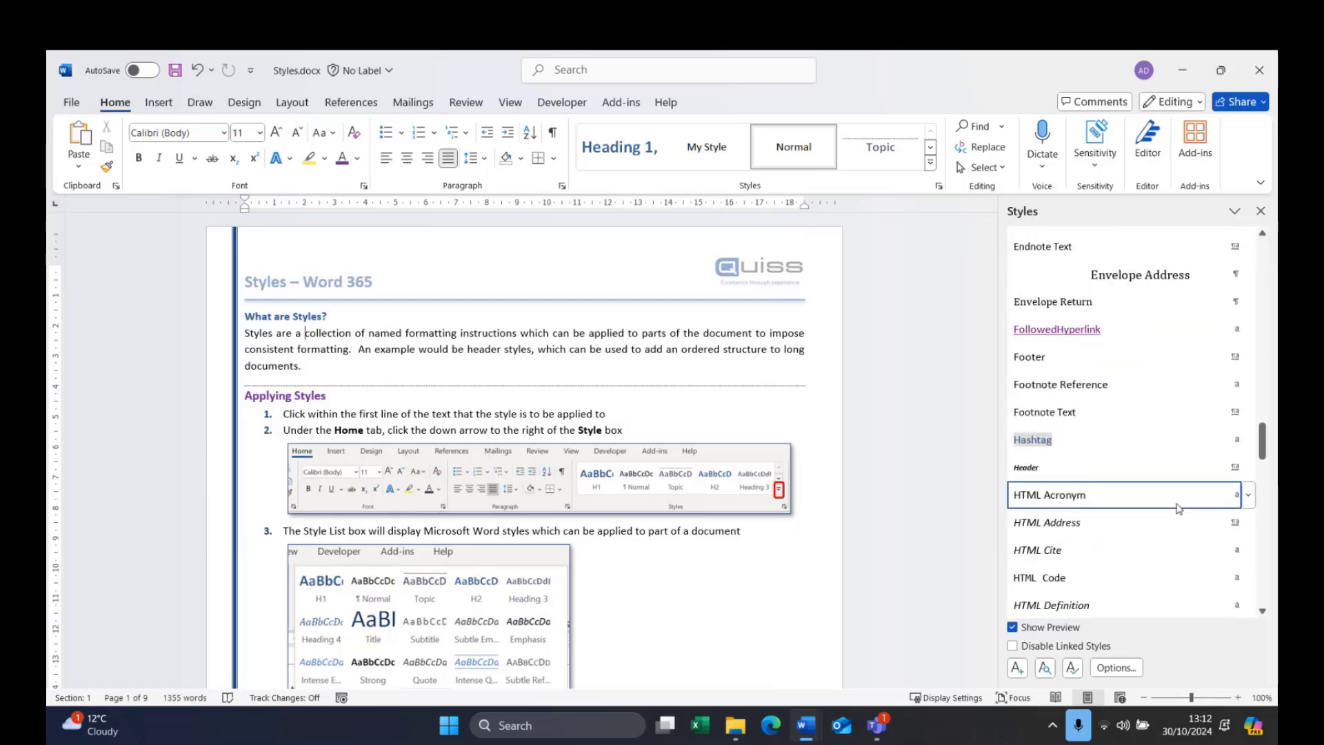
Look further through the list styles and set the Styles pane to show only styles in use
{"action": "scroll", "coordinate": [1178, 508], "scroll_direction": "down", "scroll_amount": 6}
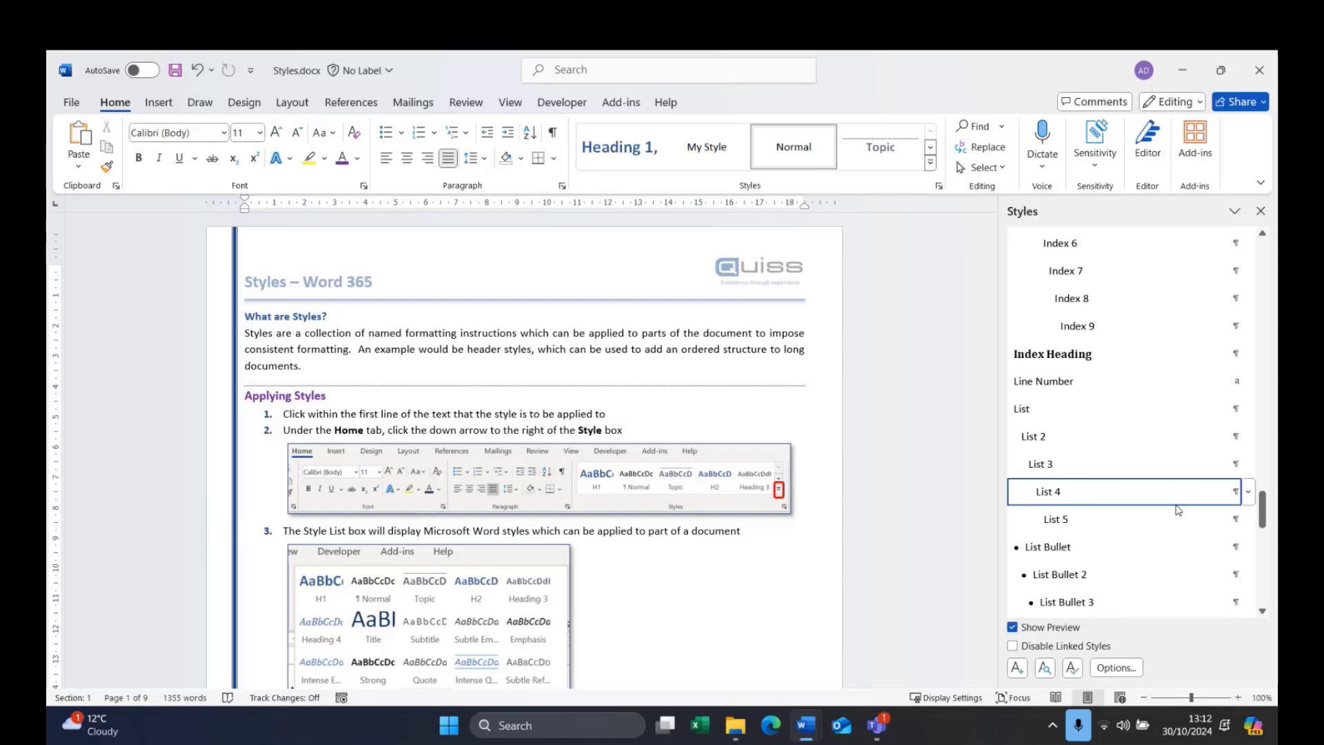
{"action": "scroll", "coordinate": [1177, 509], "scroll_direction": "down", "scroll_amount": 2}
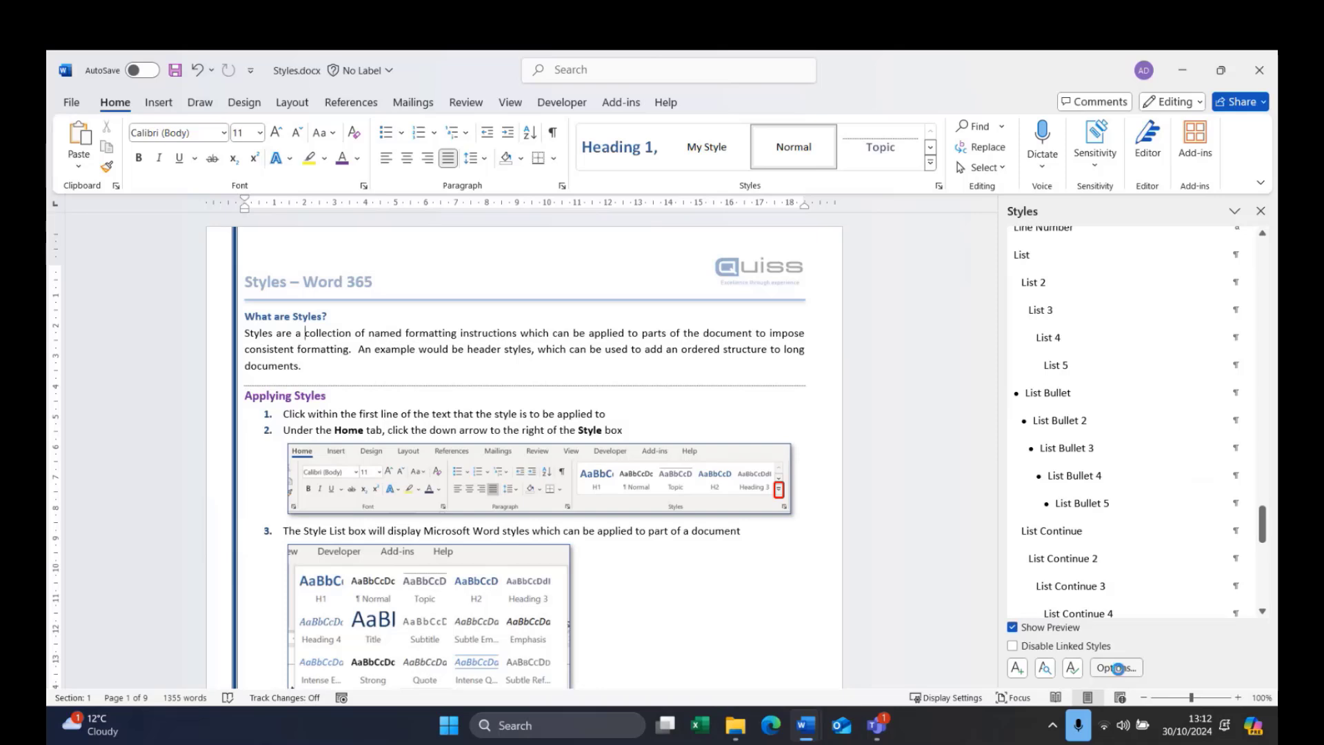
{"action": "left_click", "coordinate": [1116, 667]}
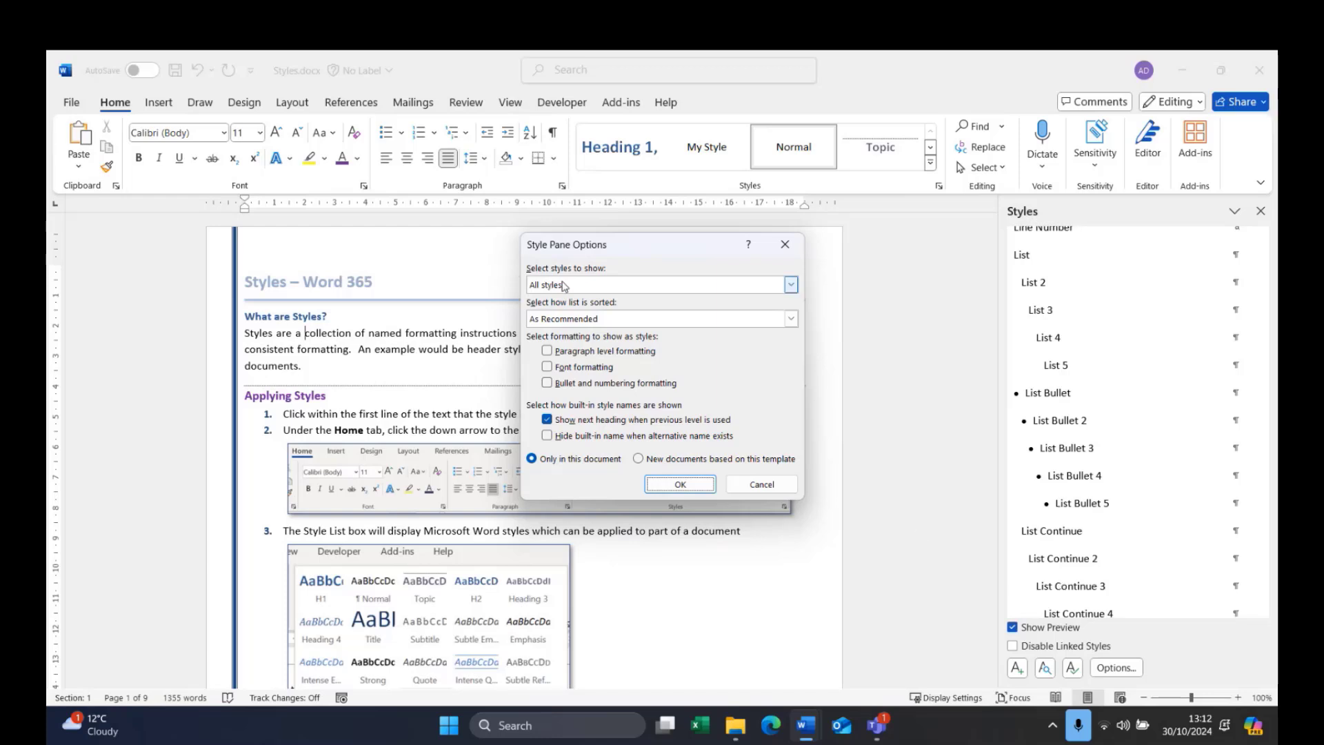
{"action": "left_click", "coordinate": [793, 289]}
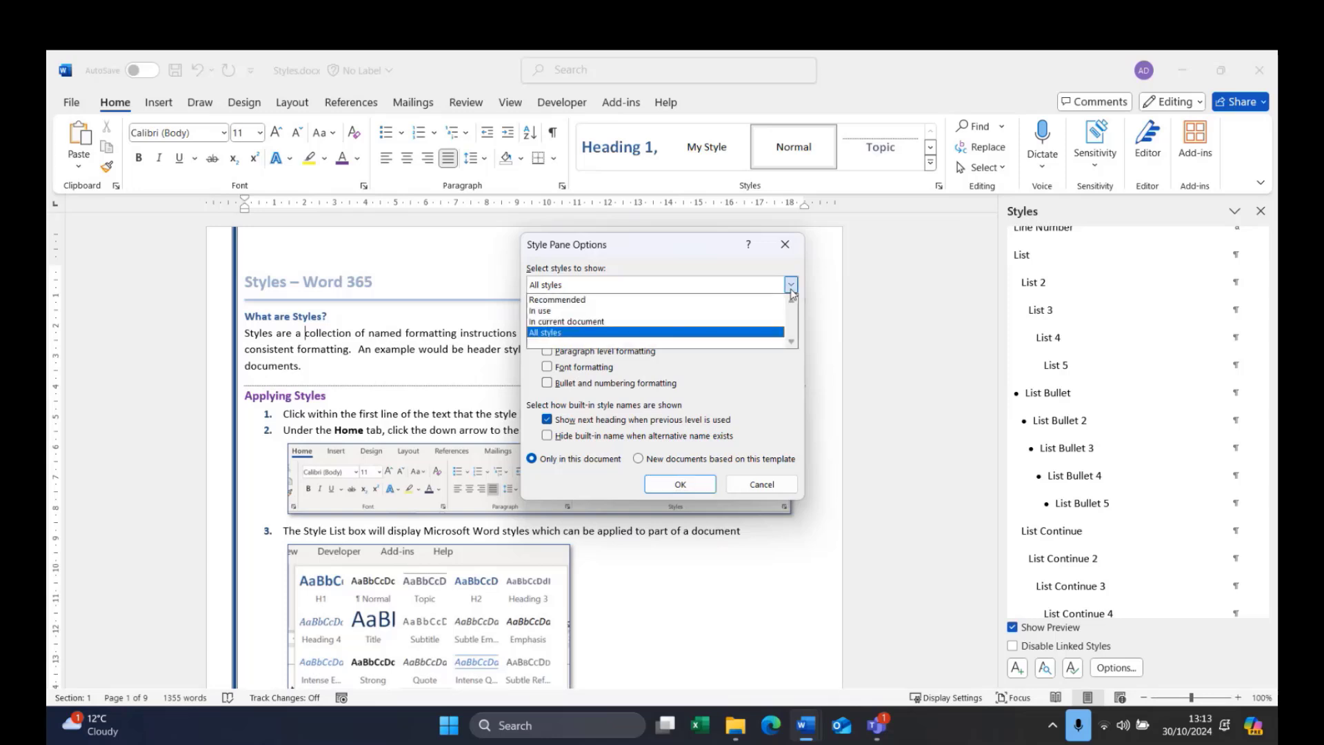
{"action": "left_click", "coordinate": [654, 300]}
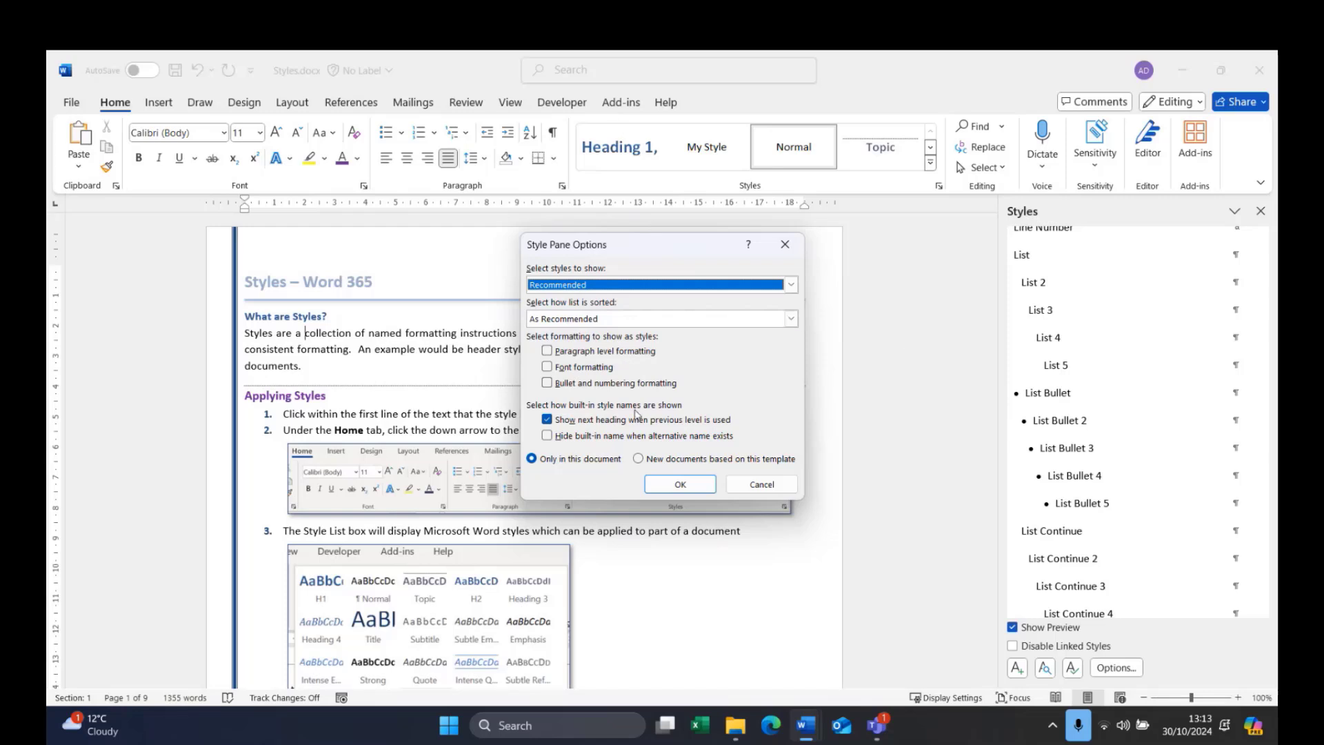
{"action": "left_click", "coordinate": [790, 286]}
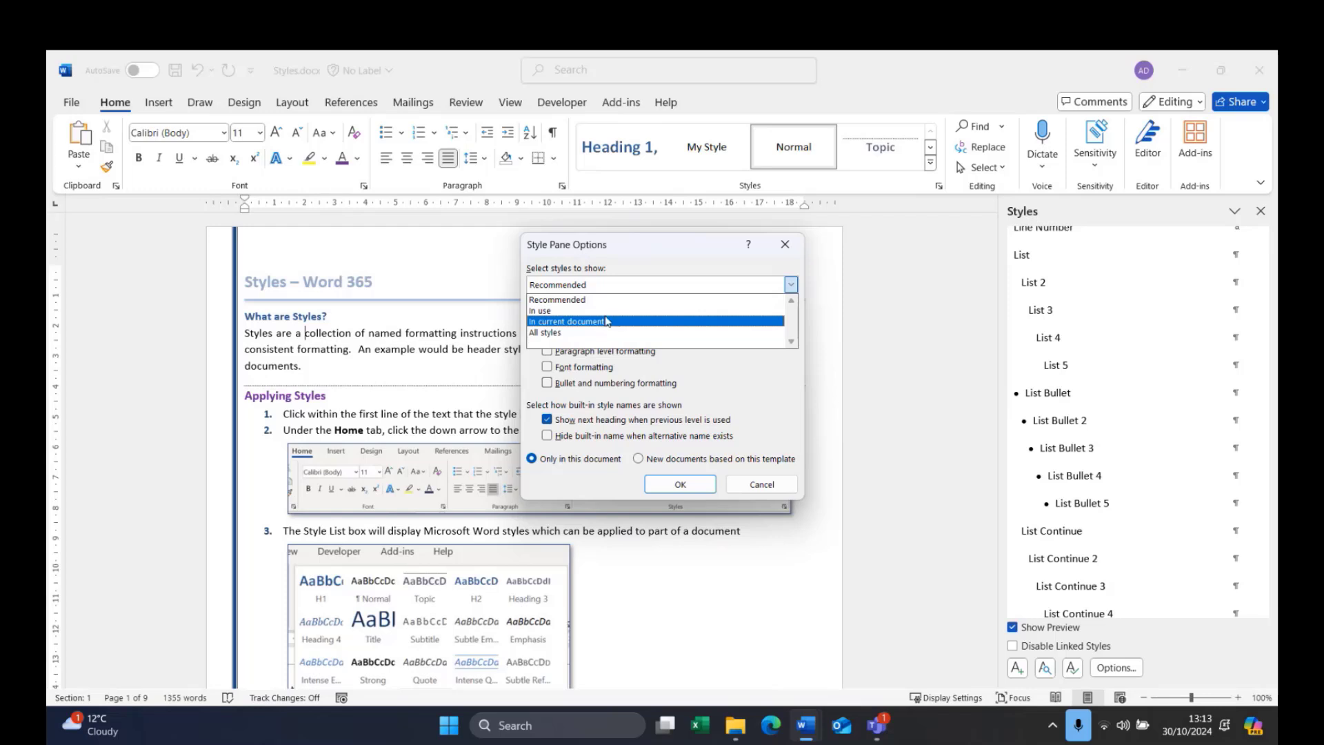
{"action": "left_click", "coordinate": [542, 311]}
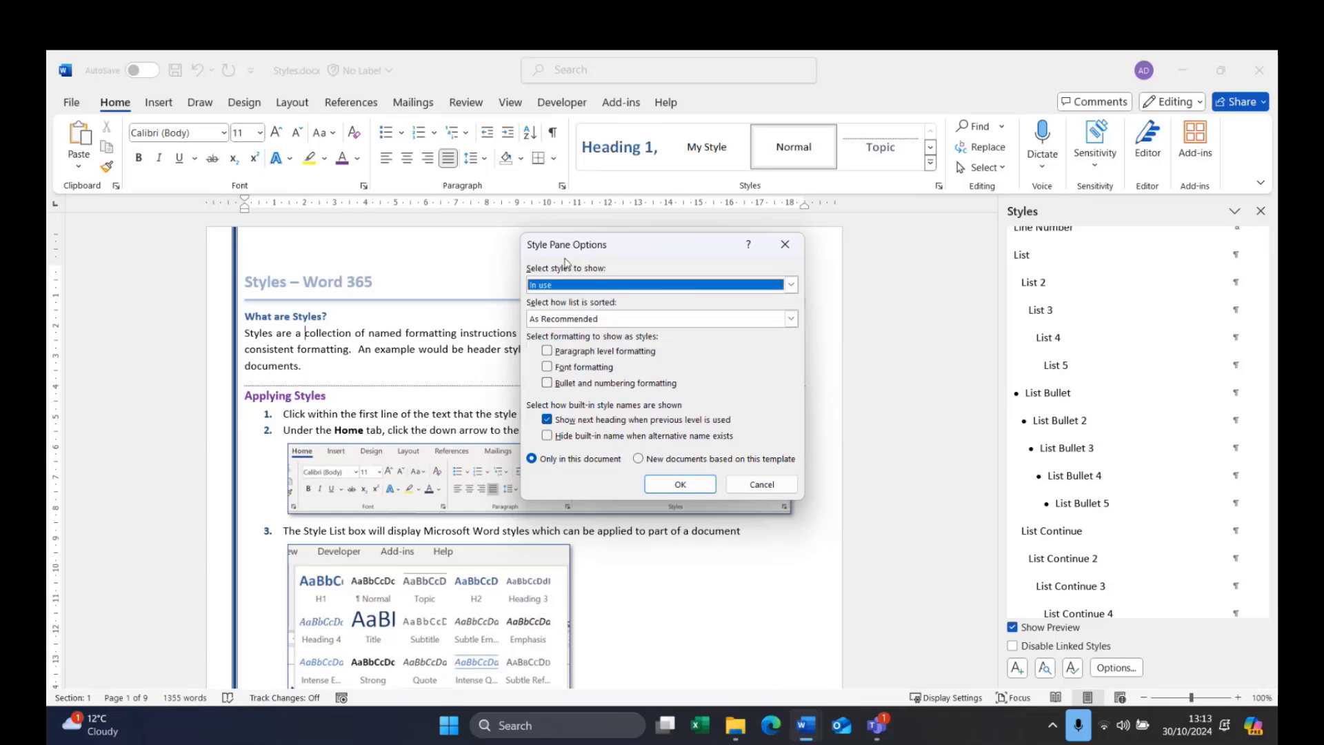
{"action": "left_click", "coordinate": [678, 484]}
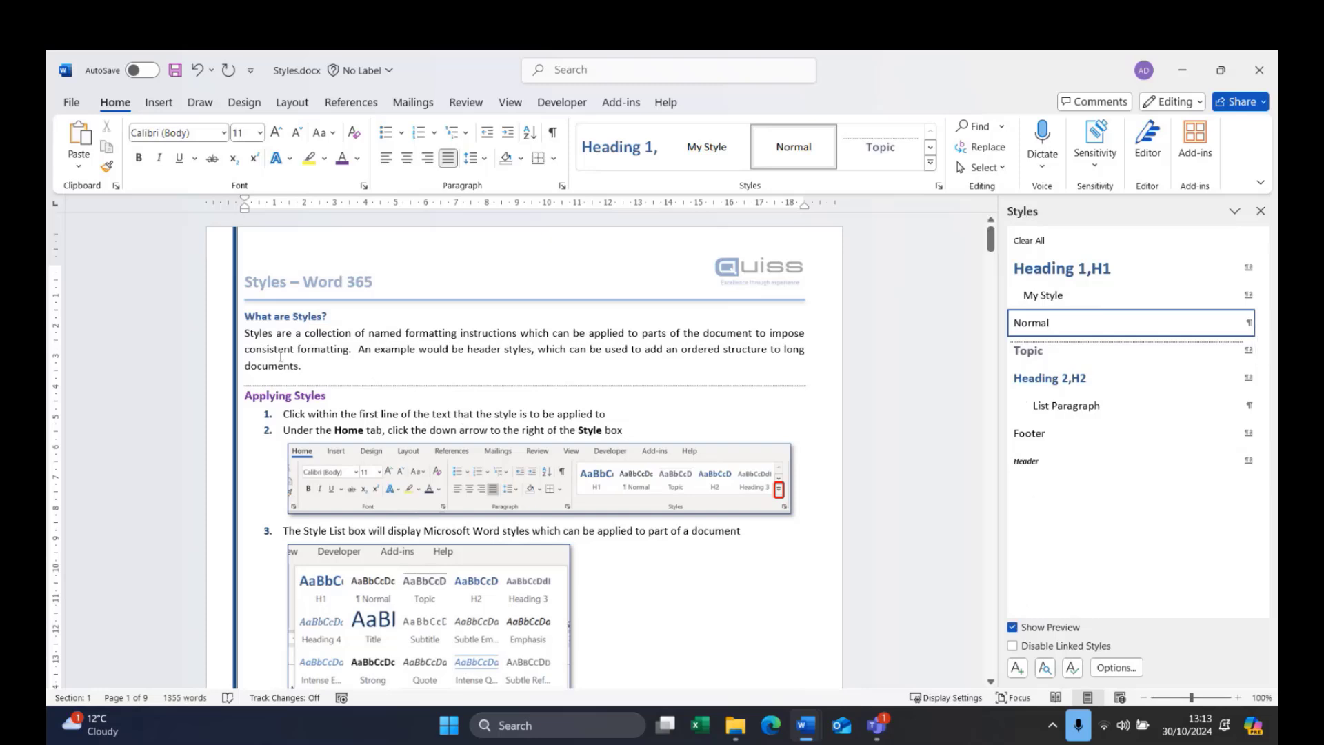
Look through the document alongside the list of styles in use, and view the style pane options without changing them
{"action": "scroll", "coordinate": [591, 554], "scroll_direction": "down", "scroll_amount": 4}
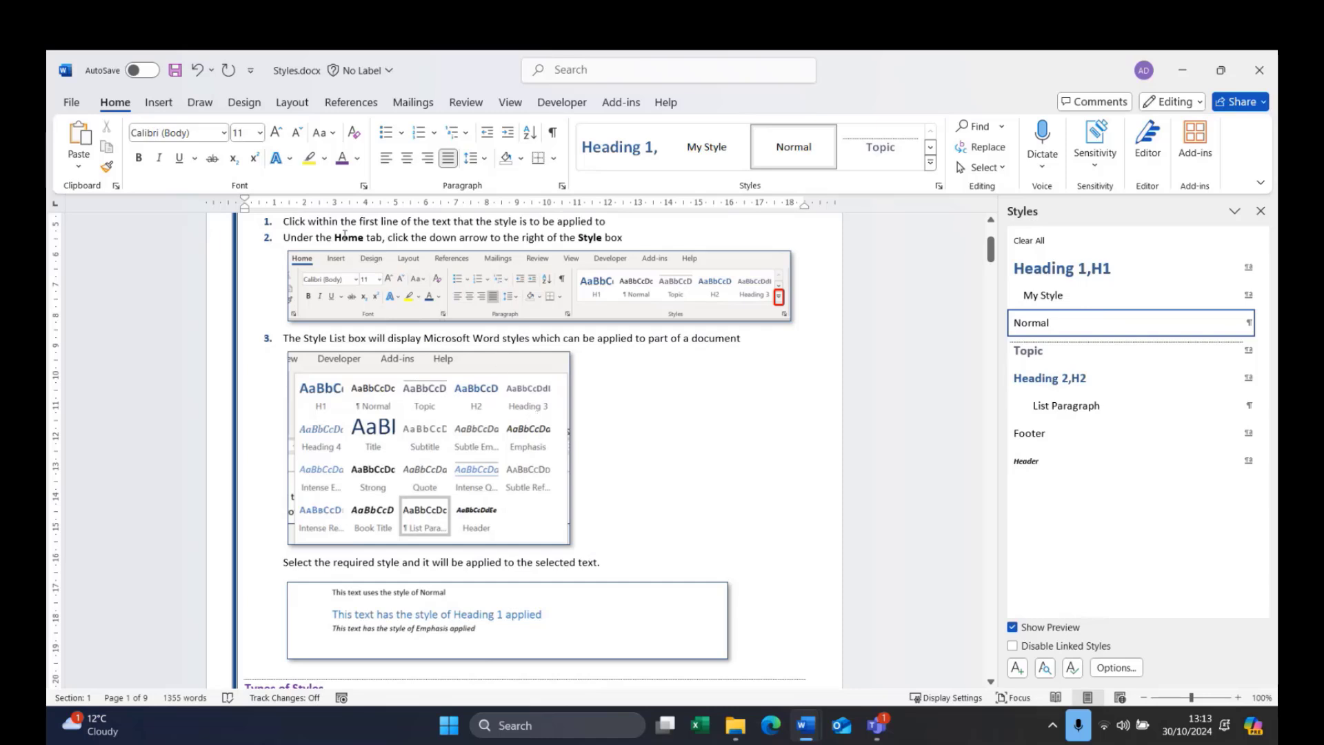
{"action": "scroll", "coordinate": [574, 265], "scroll_direction": "down", "scroll_amount": 2}
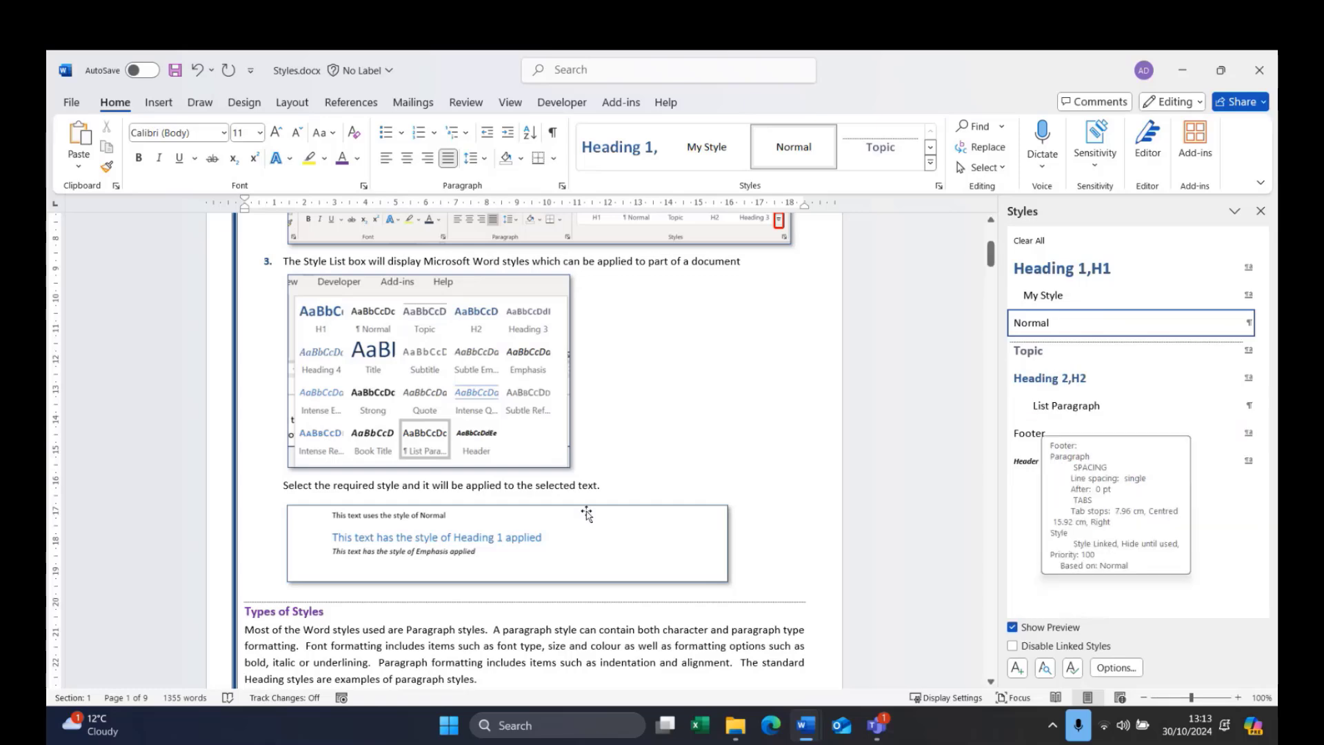
{"action": "scroll", "coordinate": [586, 511], "scroll_direction": "down", "scroll_amount": 4}
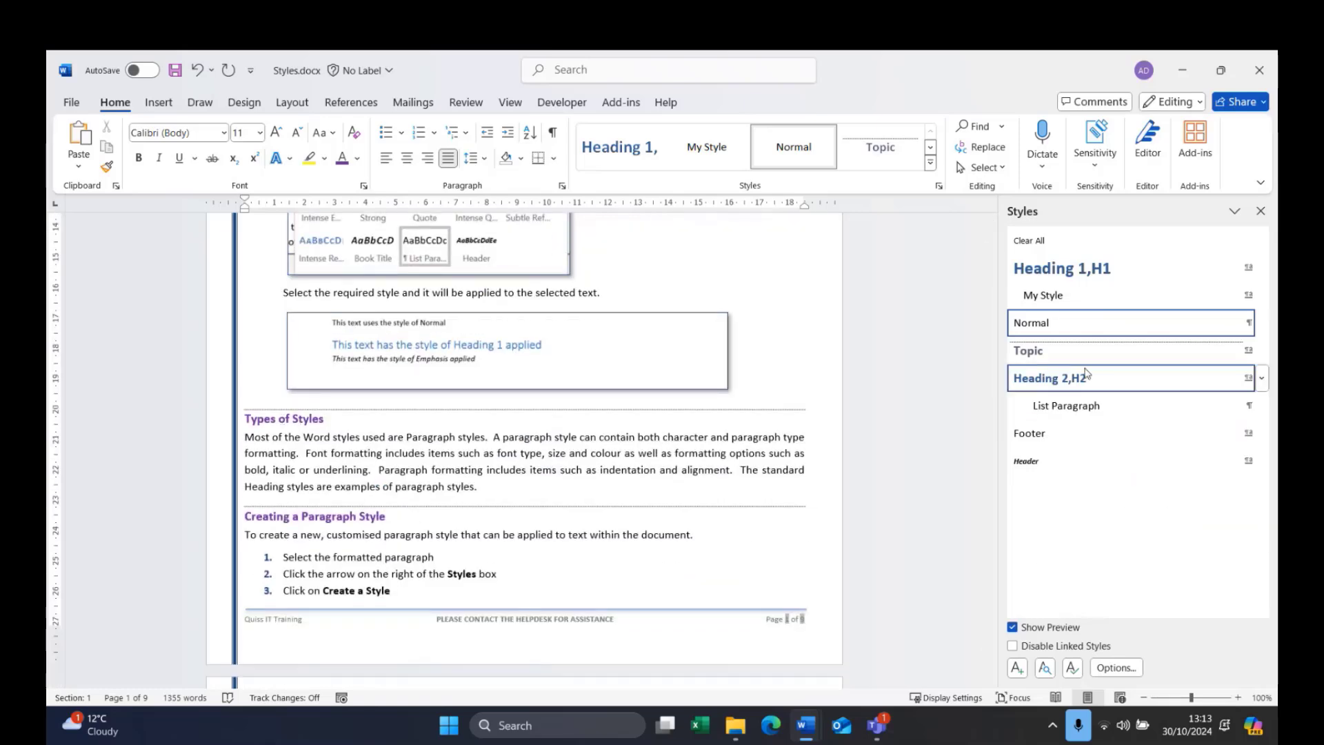
{"action": "scroll", "coordinate": [369, 483], "scroll_direction": "down", "scroll_amount": 15}
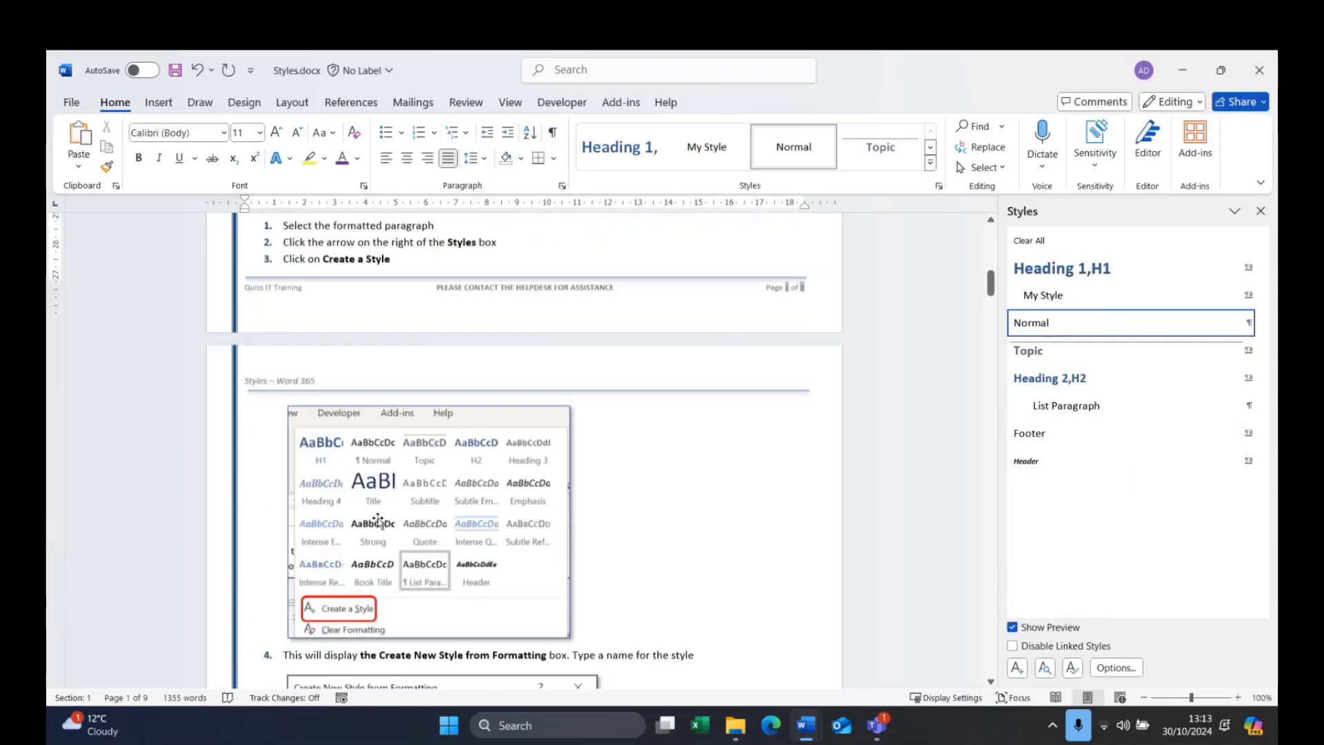
{"action": "left_click", "coordinate": [1117, 669]}
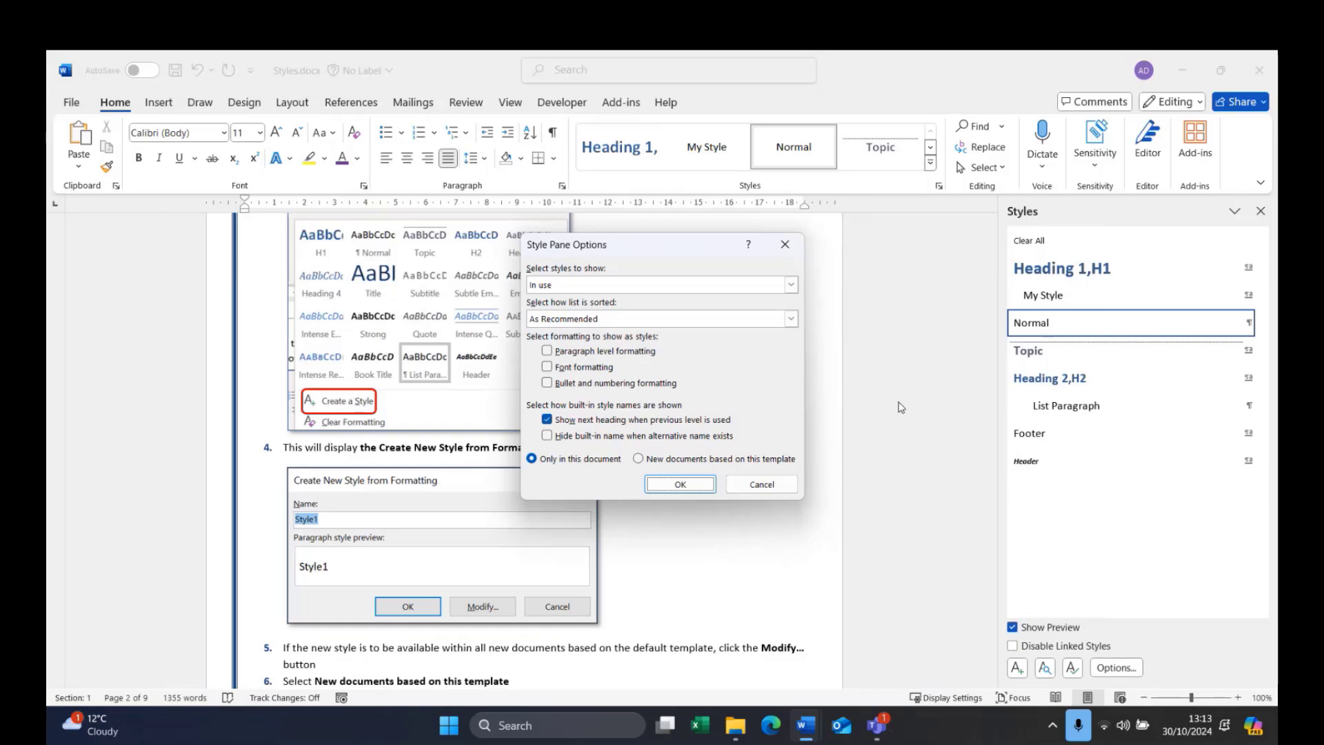
{"action": "left_click", "coordinate": [785, 244]}
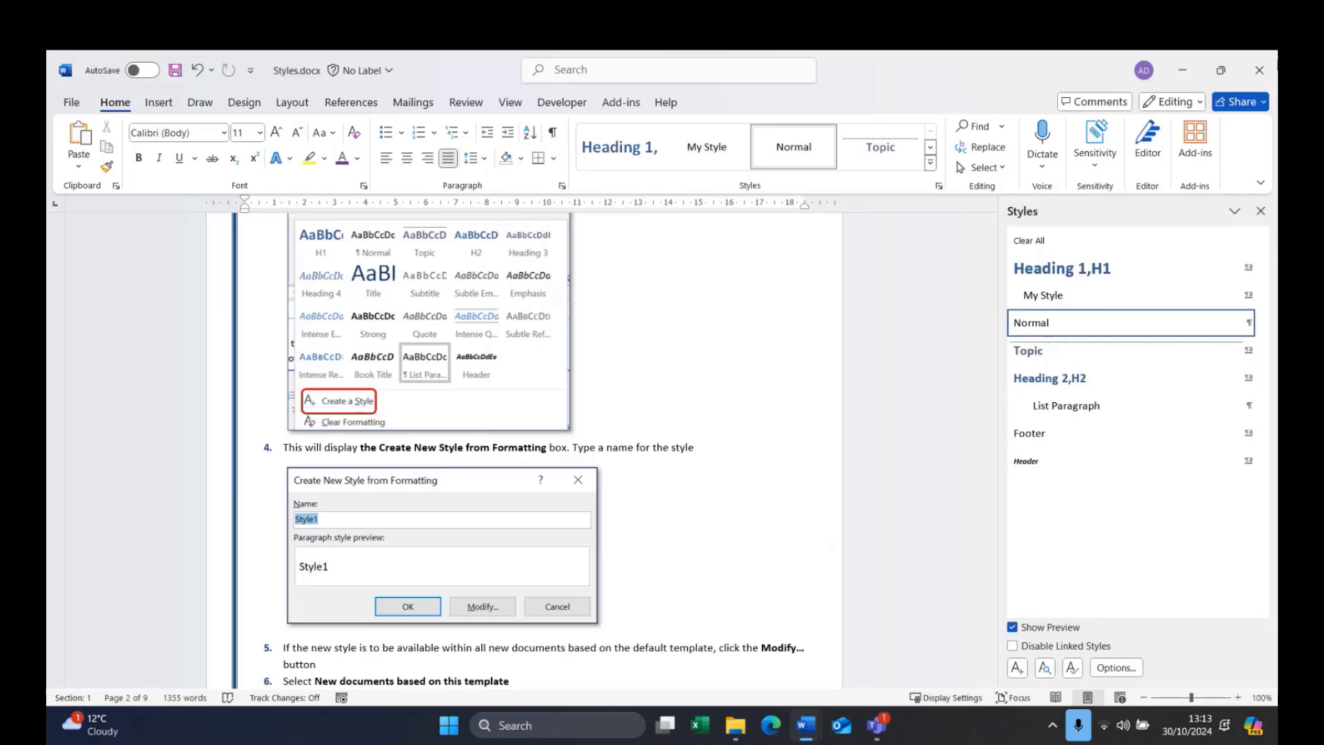
Switch to the template document, select the Main Heading line and clear its formatting
{"action": "left_click", "coordinate": [1182, 71]}
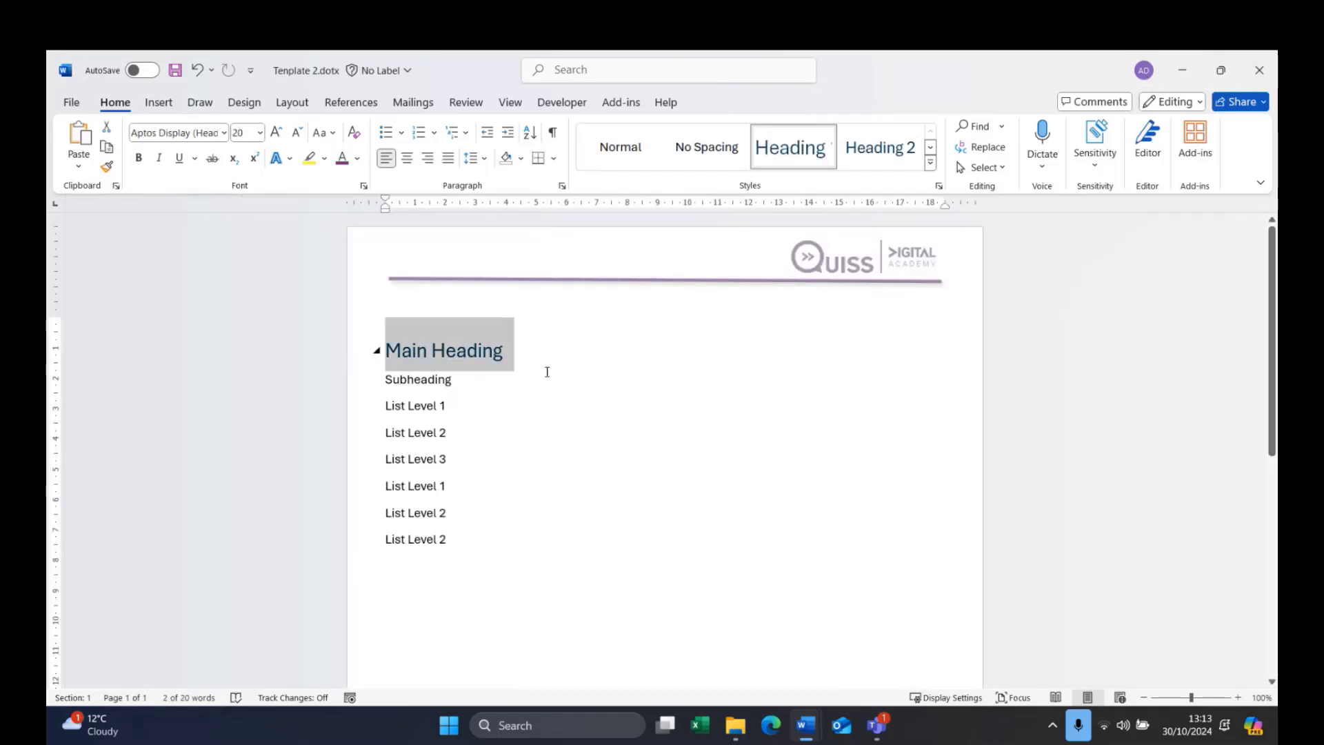
{"action": "left_click", "coordinate": [572, 364]}
{"action": "left_click", "coordinate": [371, 330]}
{"action": "left_click", "coordinate": [358, 138]}
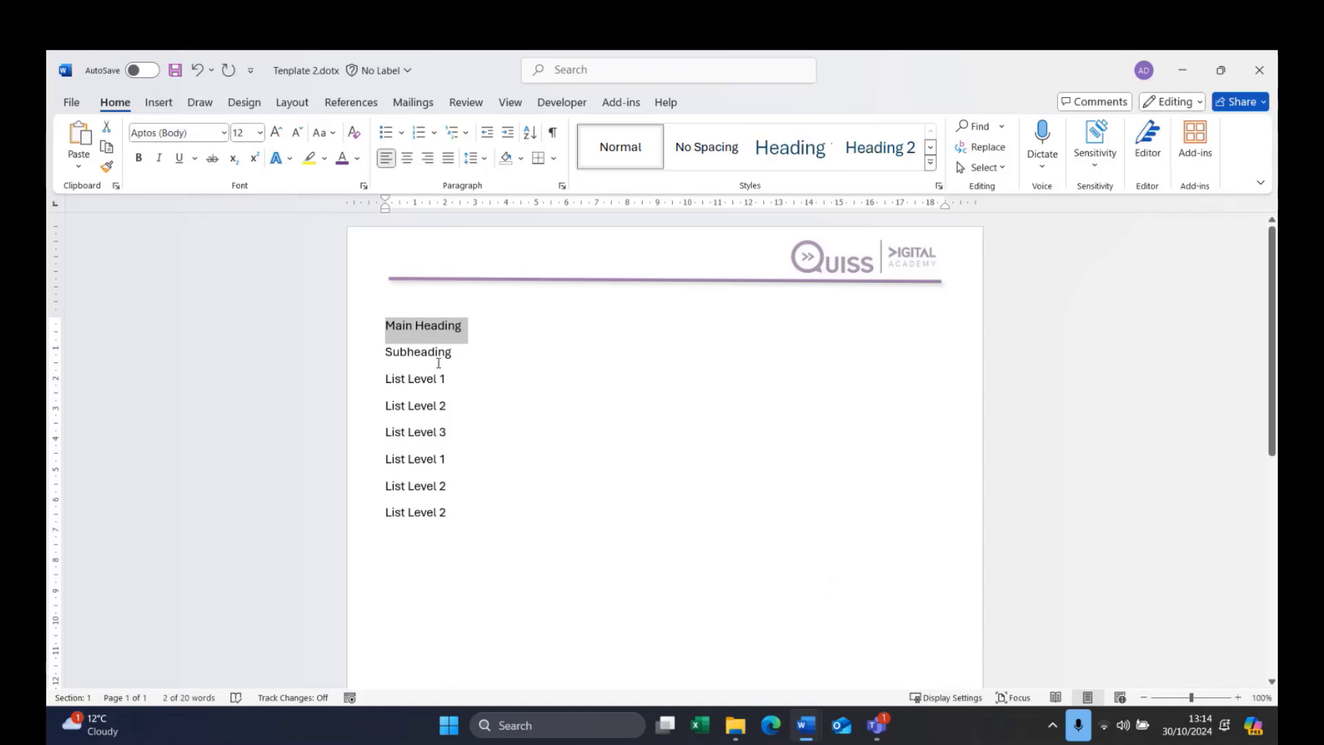
Format the Main Heading text as bold, 16 pt, purple and centred
{"action": "left_click", "coordinate": [466, 329]}
{"action": "left_click_drag", "start_coordinate": [464, 328], "coordinate": [385, 328]}
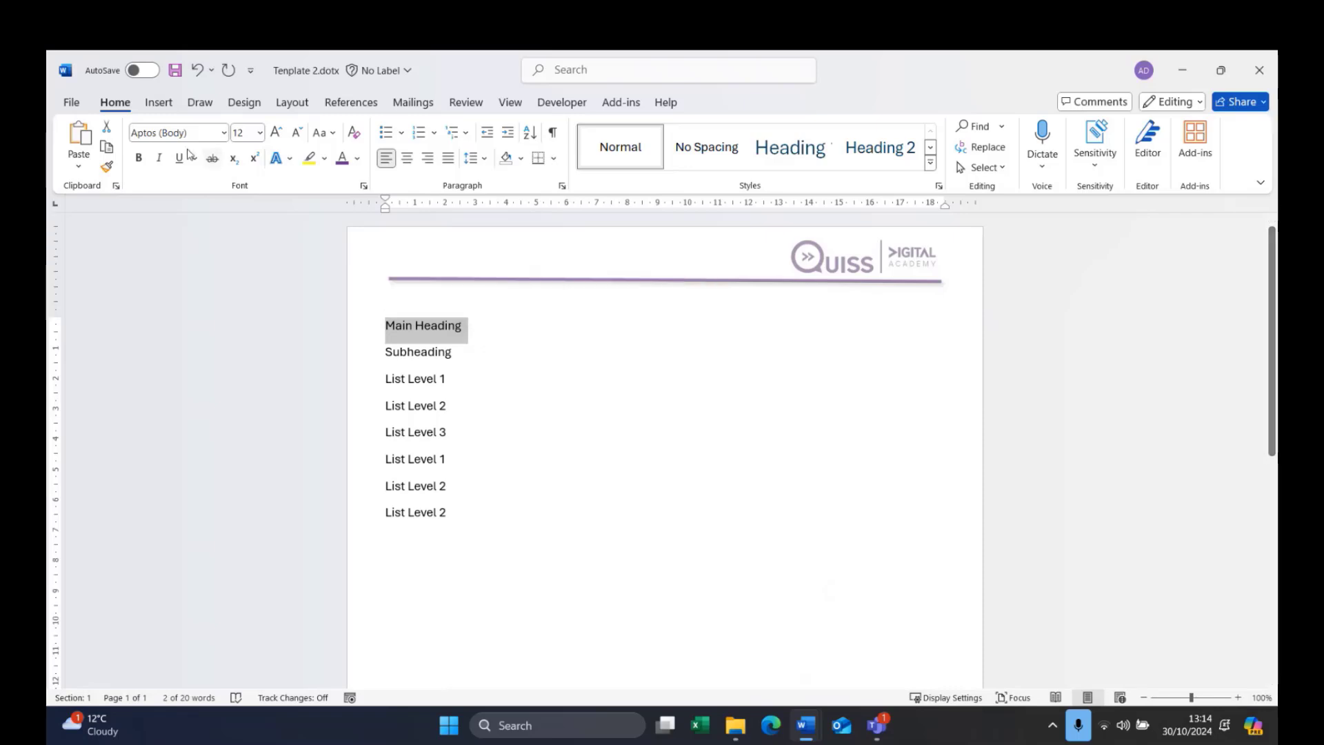
{"action": "left_click", "coordinate": [139, 159]}
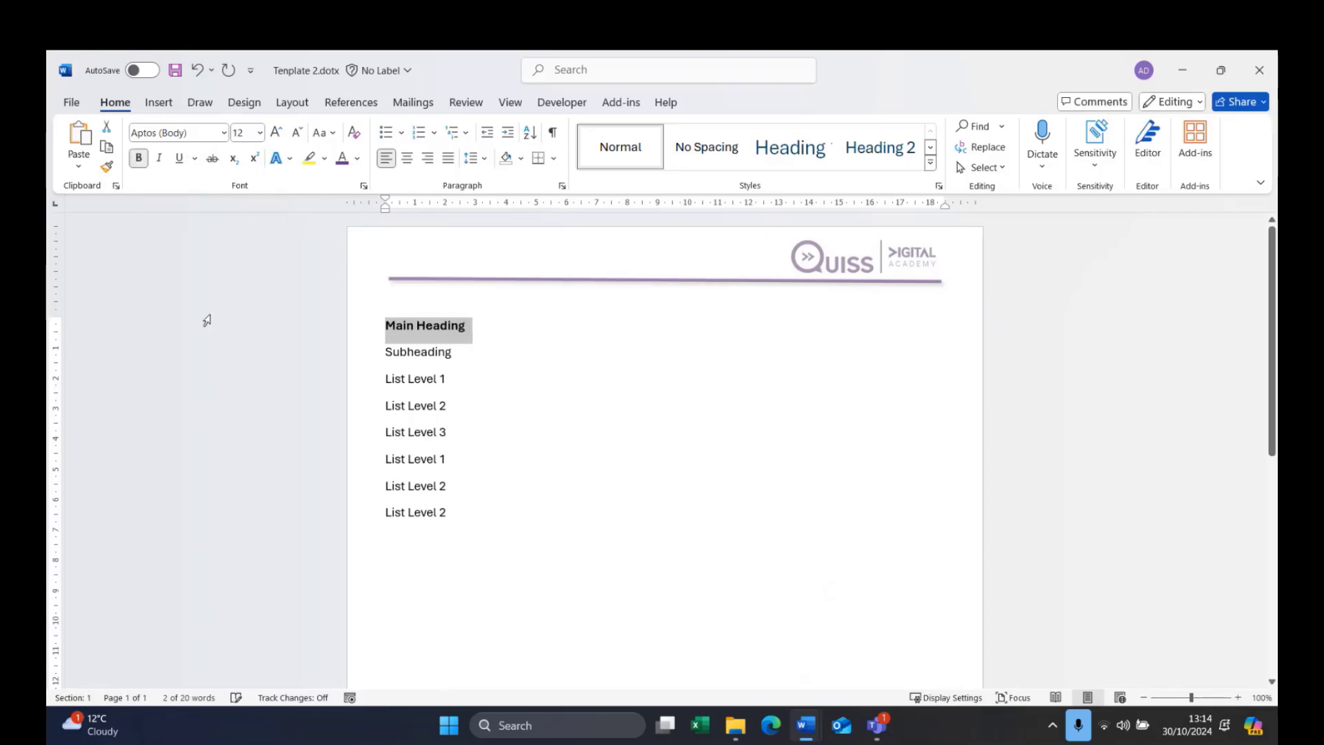
{"action": "left_click", "coordinate": [260, 132]}
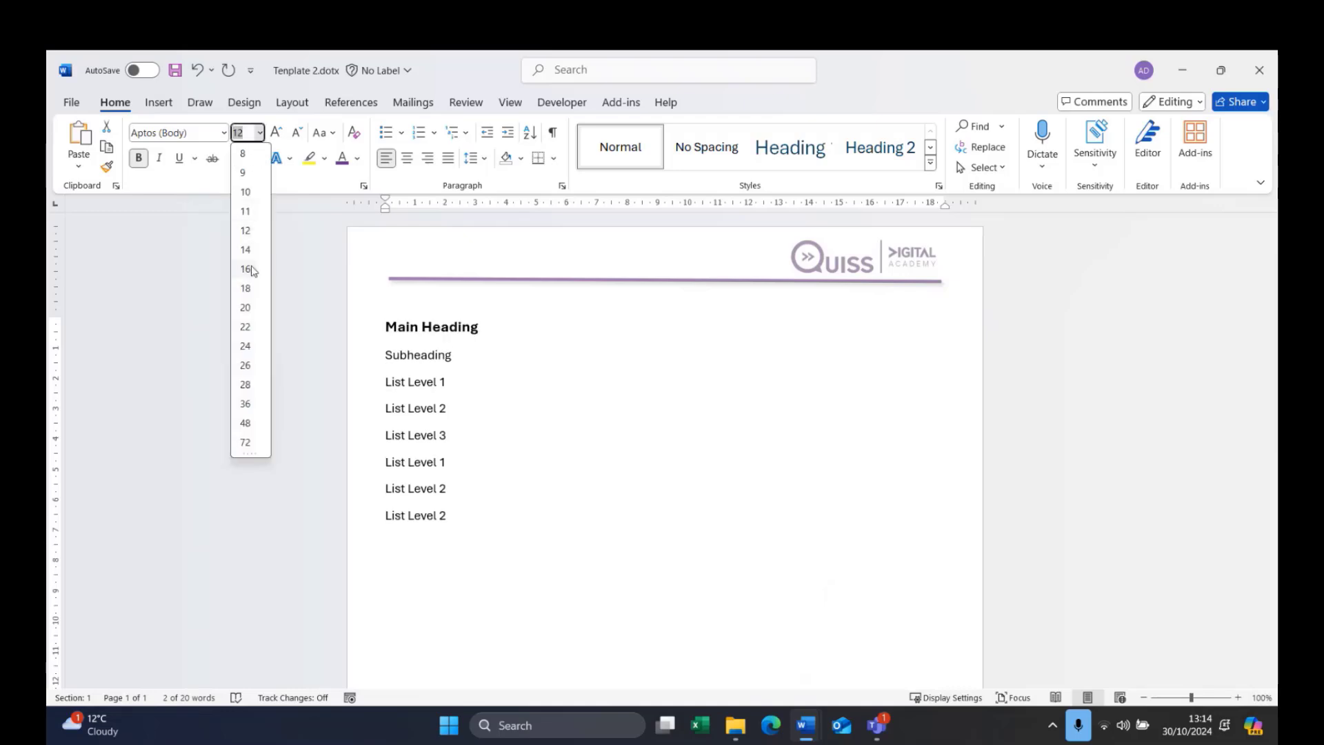
{"action": "left_click", "coordinate": [248, 269]}
{"action": "left_click", "coordinate": [342, 160]}
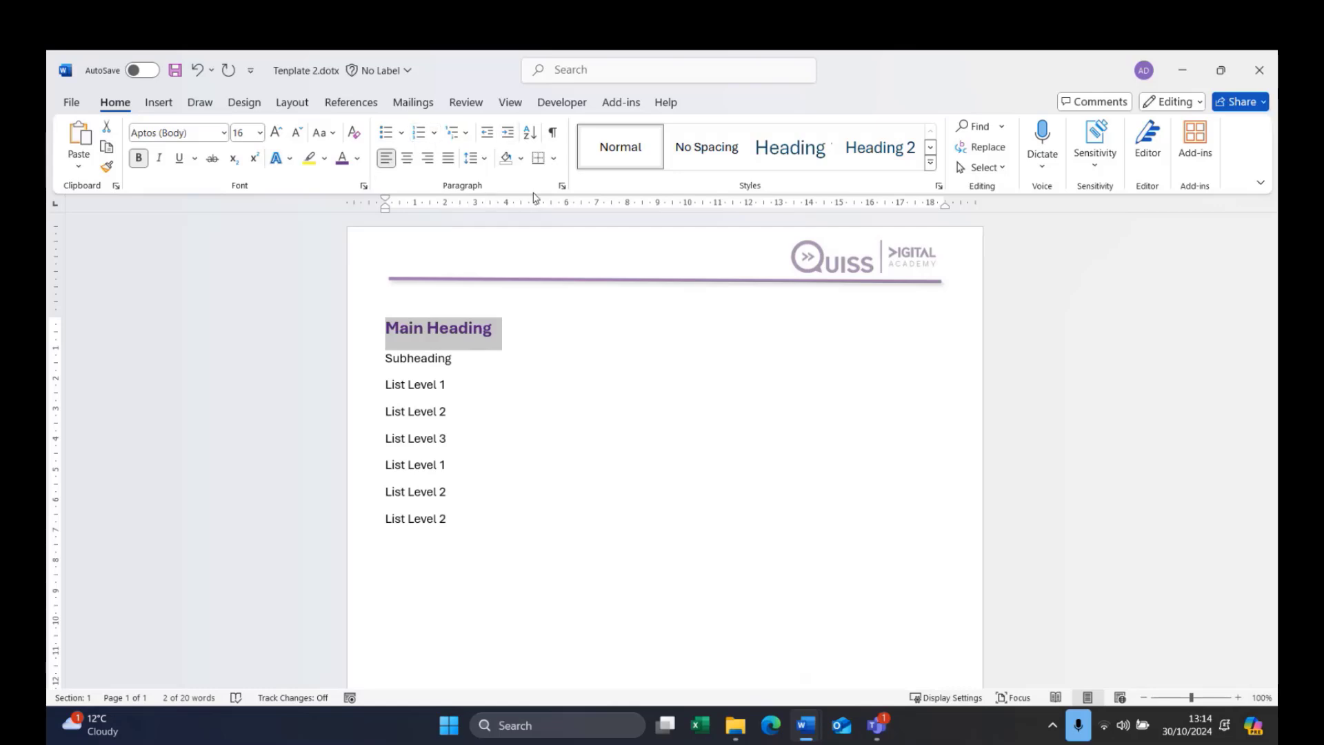
{"action": "left_click", "coordinate": [407, 159]}
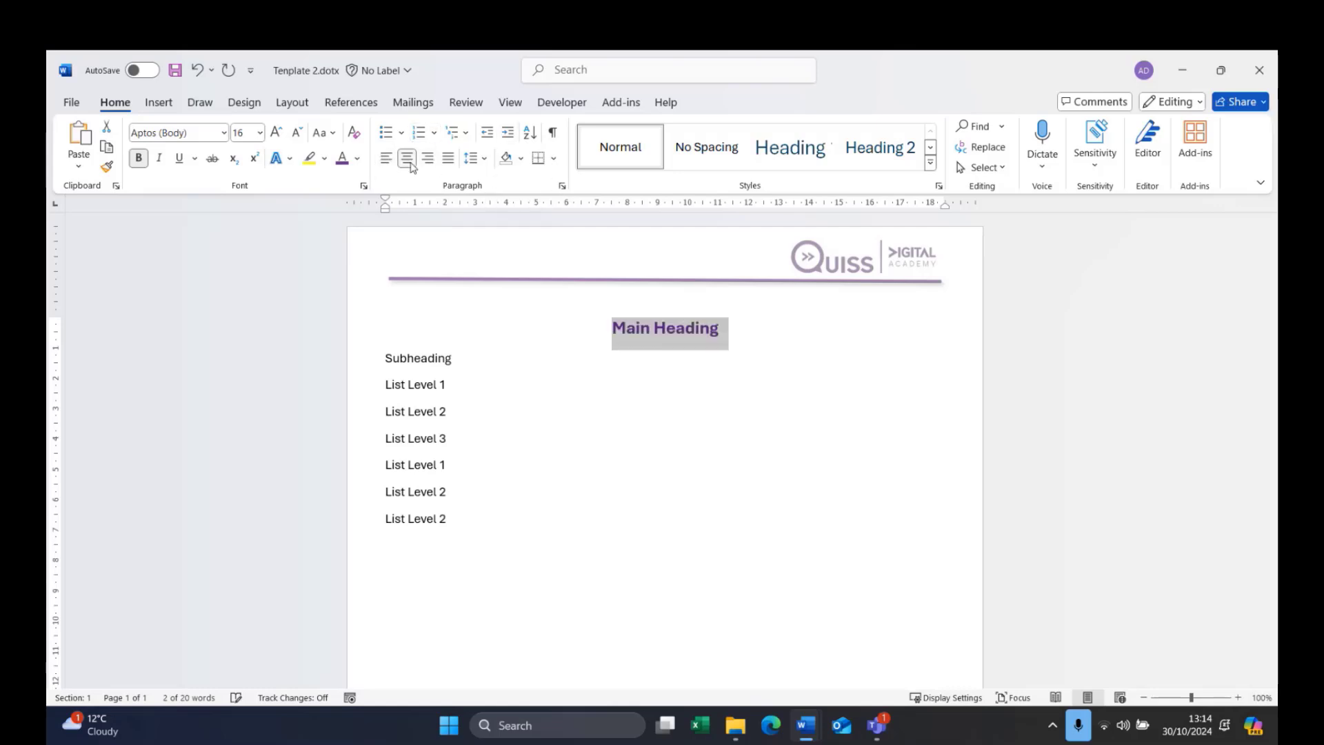
Turn on Page break before and Keep with next in the Main Heading's paragraph settings
{"action": "left_click", "coordinate": [563, 187]}
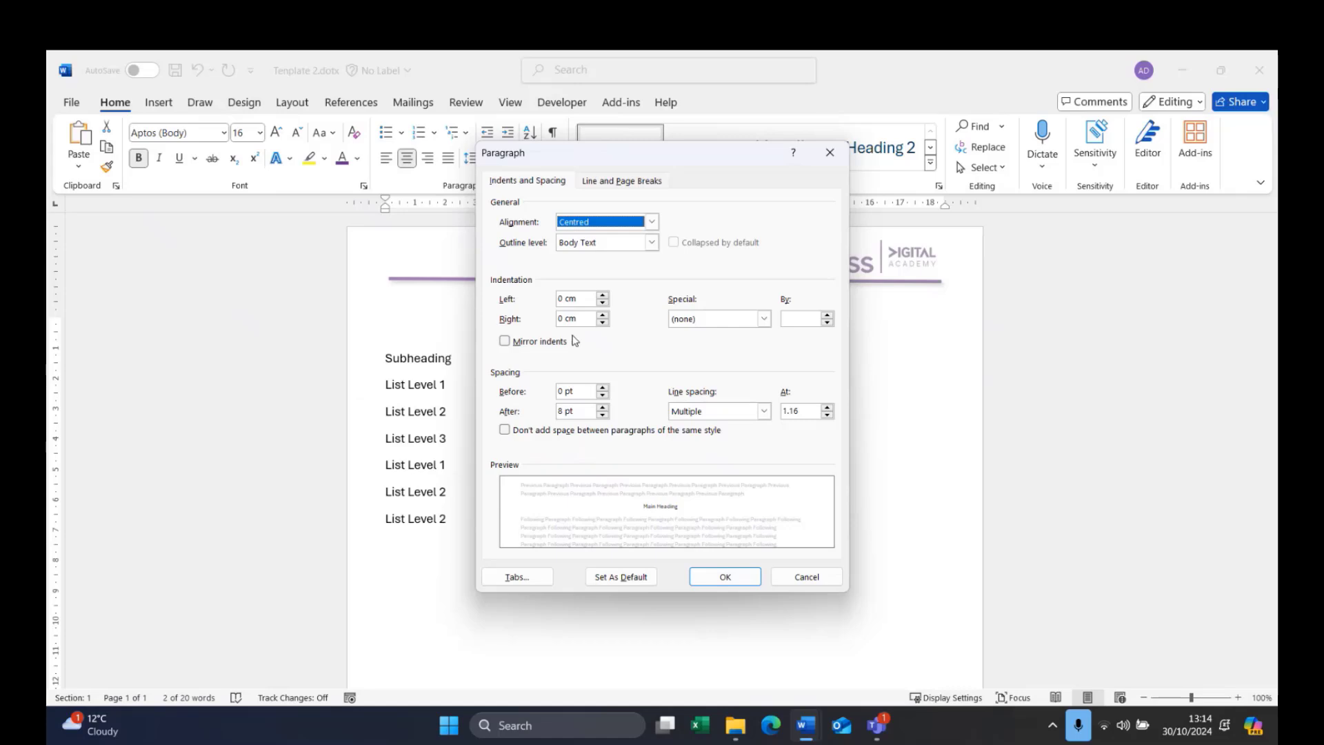
{"action": "left_click", "coordinate": [619, 181]}
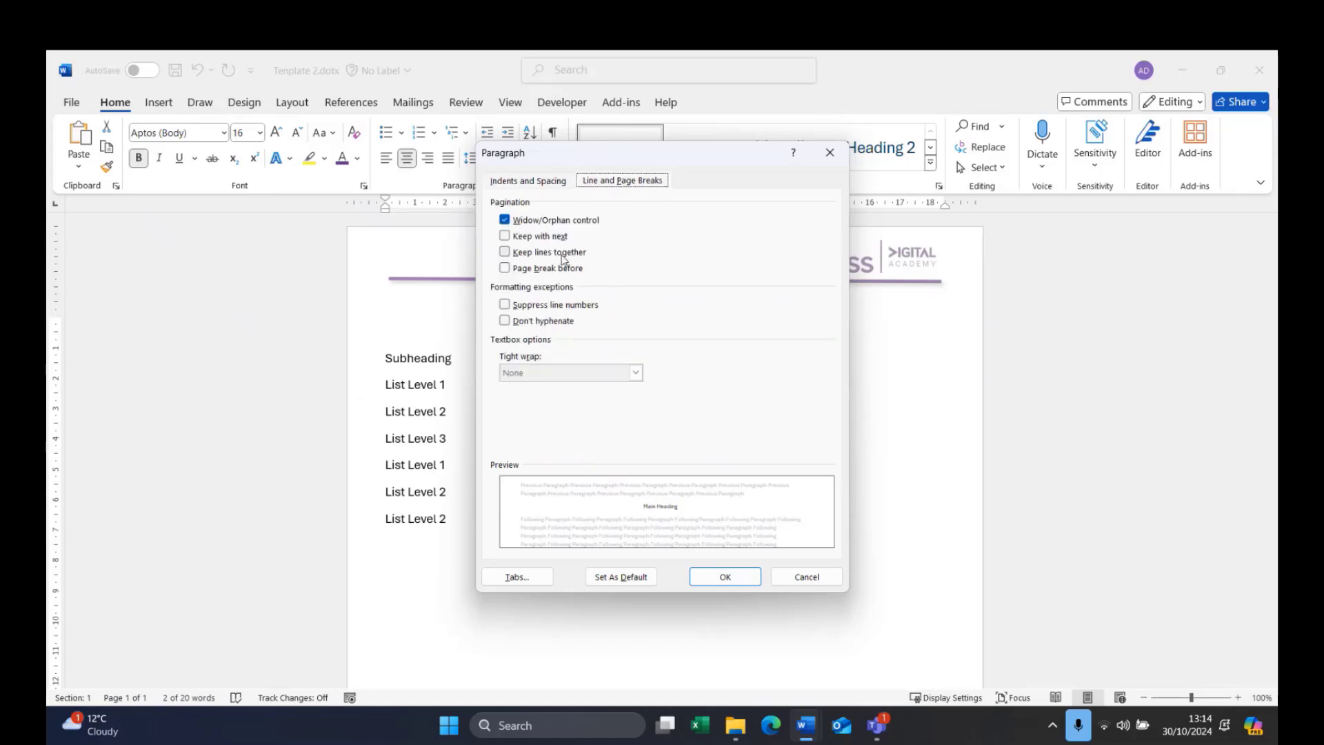
{"action": "left_click", "coordinate": [504, 269]}
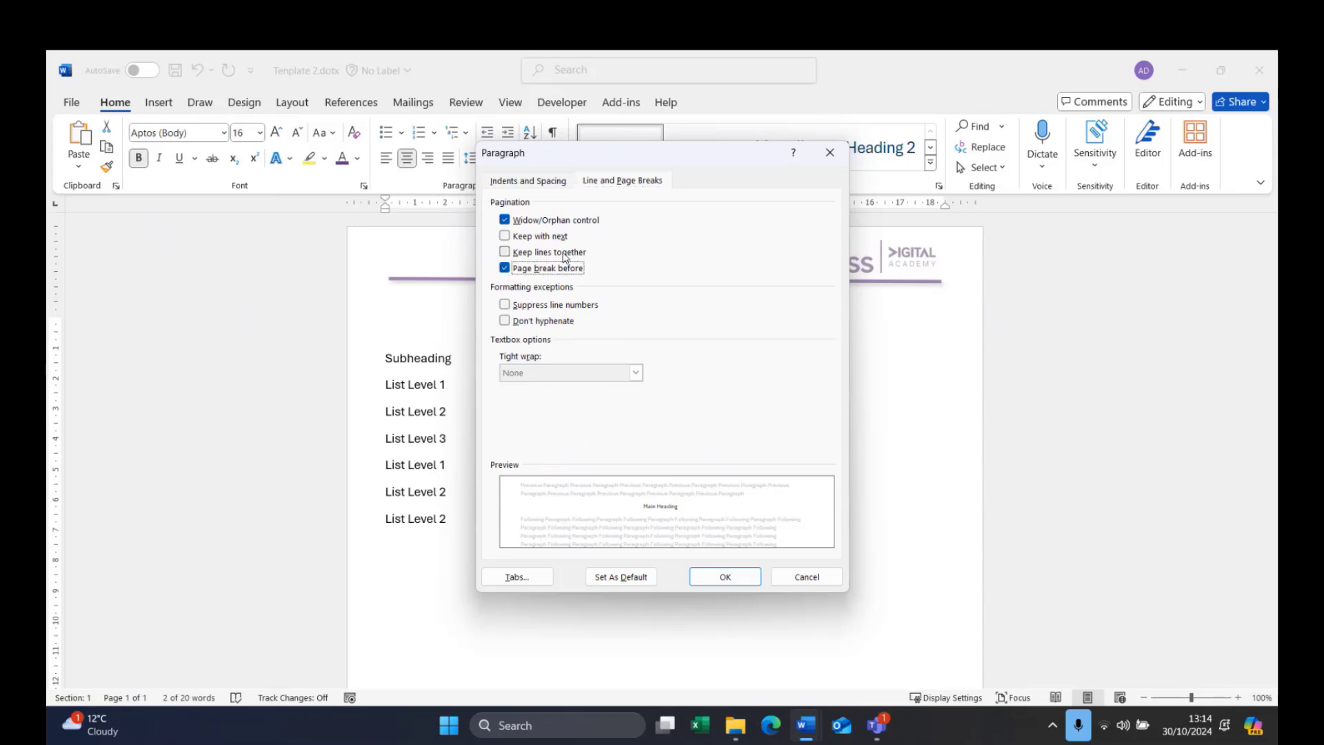
{"action": "left_click", "coordinate": [507, 237]}
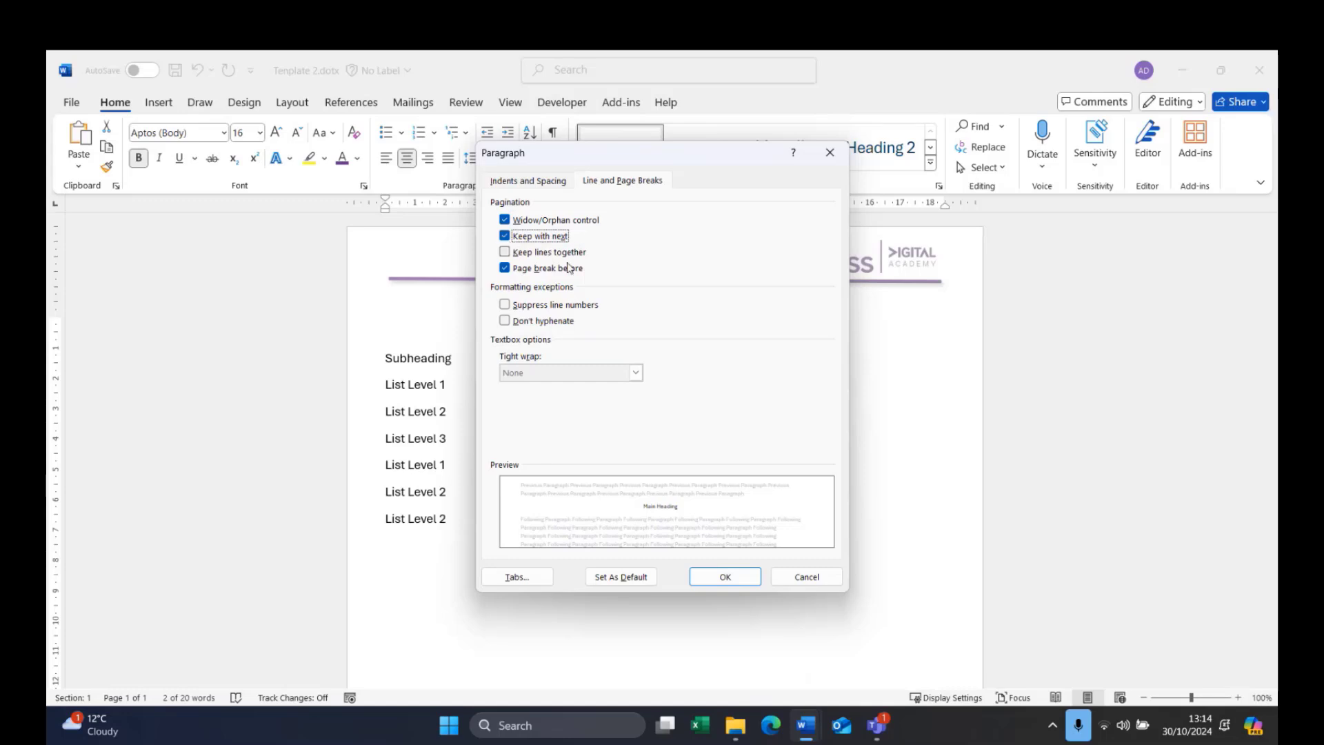
{"action": "left_click", "coordinate": [504, 268]}
Set the Main Heading's line spacing to Multiple at 1, with 12 pt spacing before and 12 pt after, and apply the paragraph settings
{"action": "left_click", "coordinate": [508, 179]}
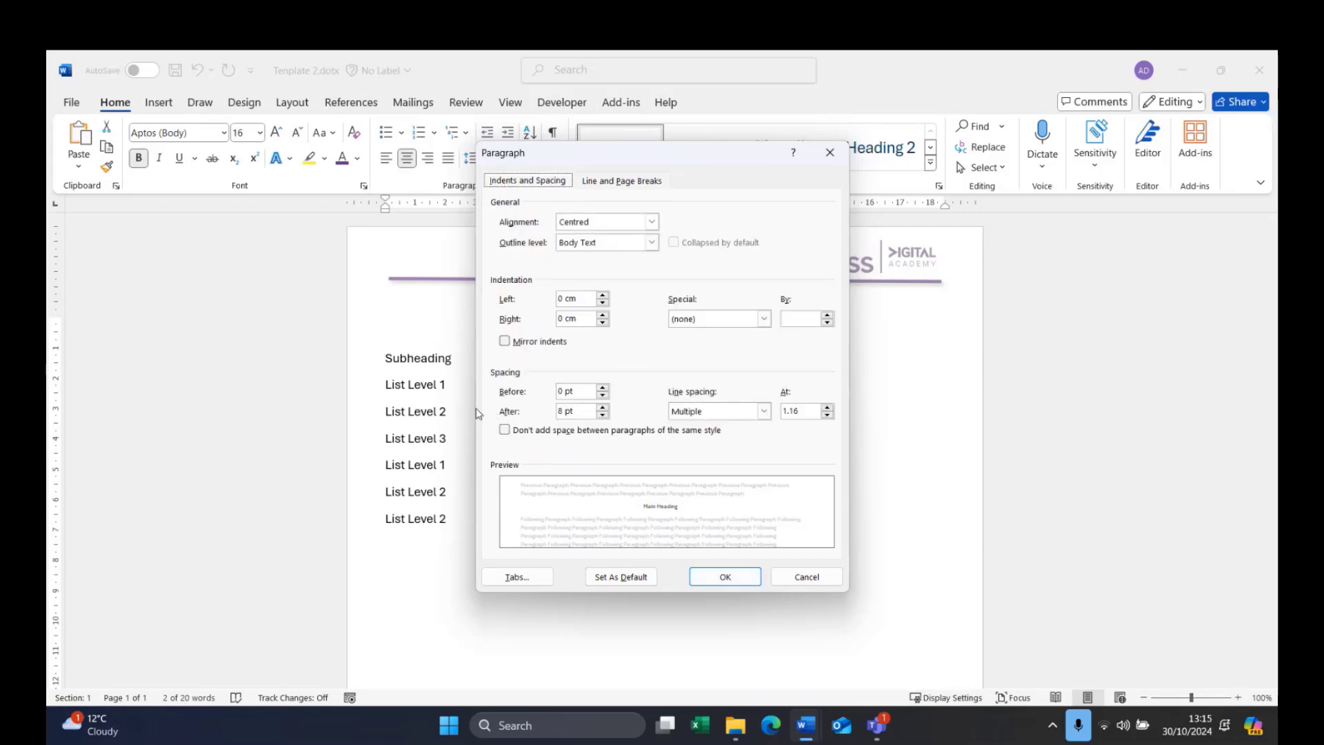
{"action": "left_click", "coordinate": [828, 415]}
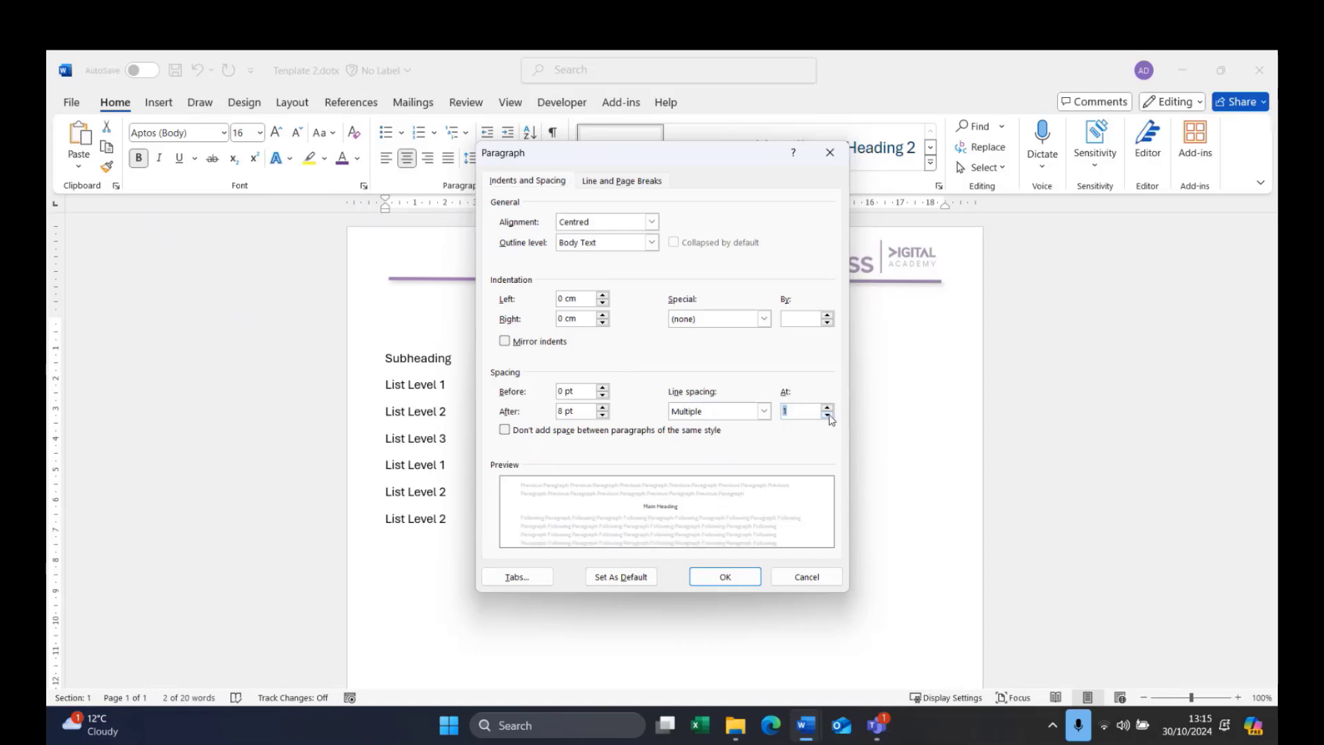
{"action": "left_click", "coordinate": [602, 388]}
{"action": "left_click", "coordinate": [602, 389]}
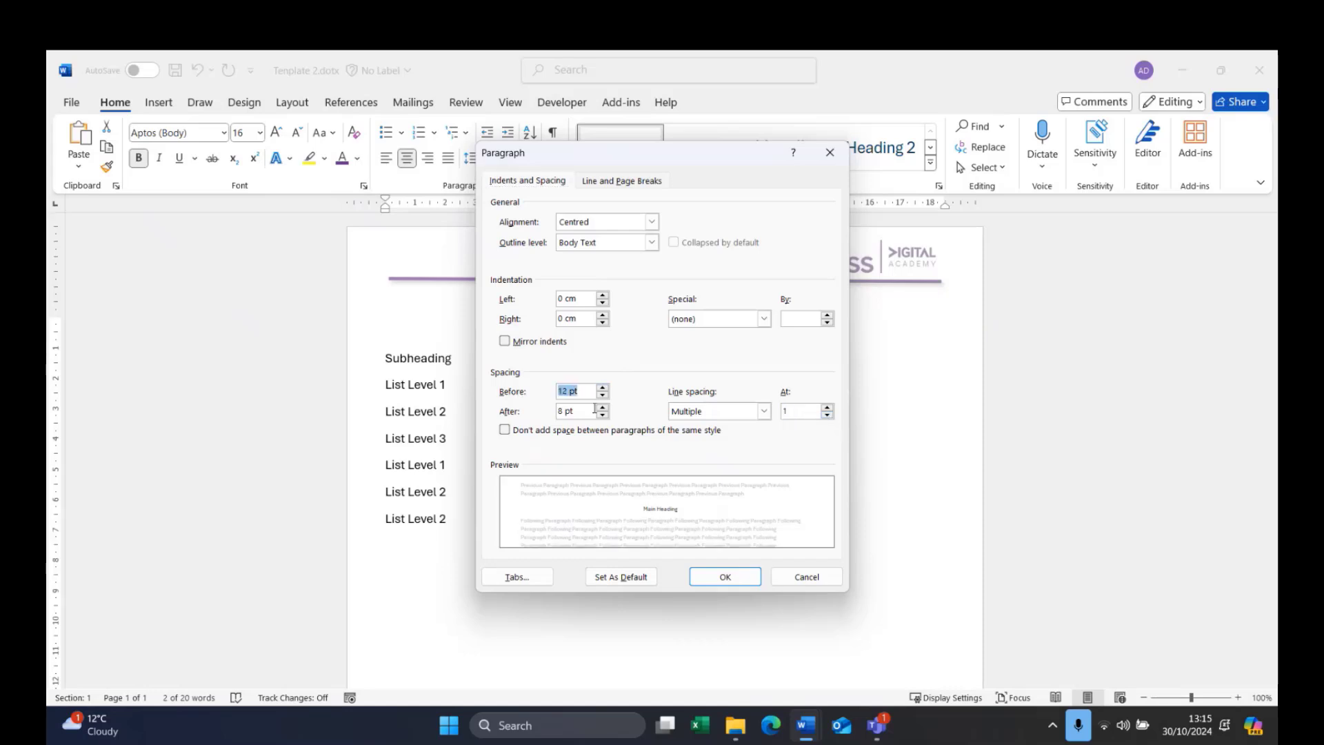
{"action": "left_click", "coordinate": [602, 406]}
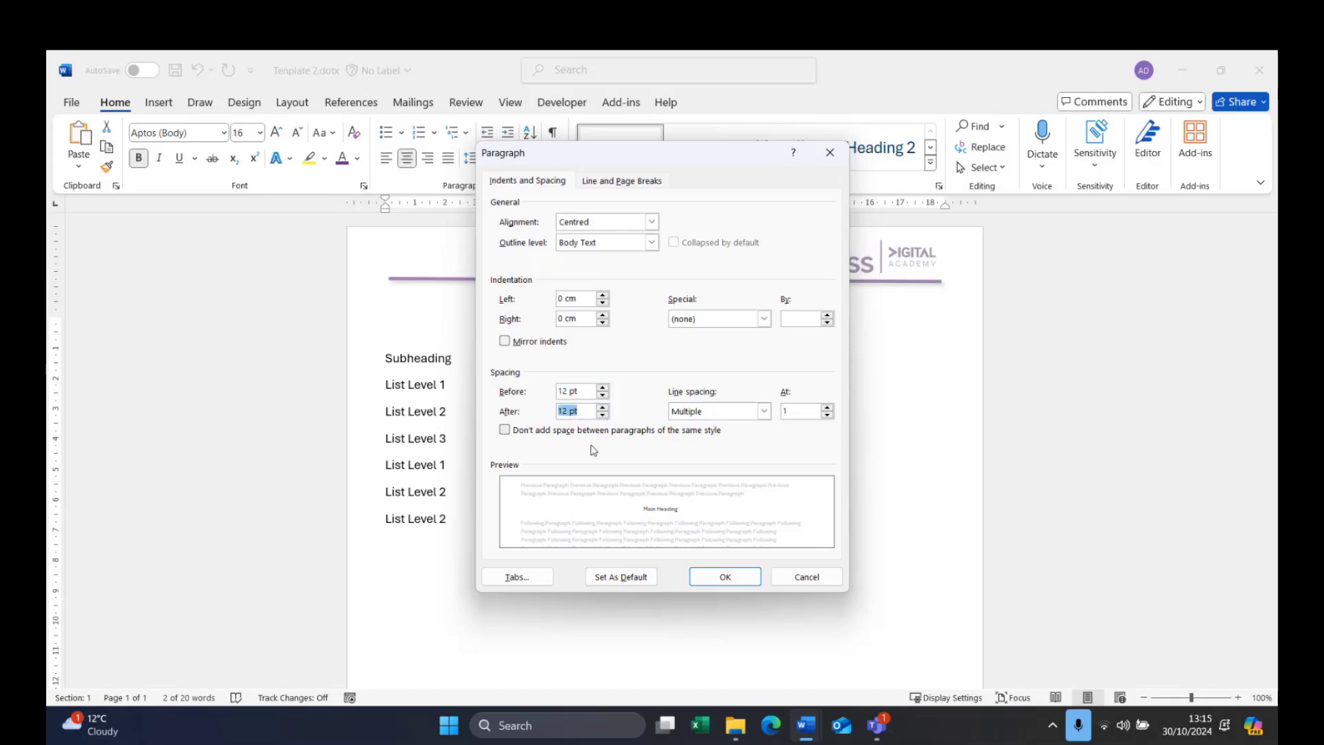
{"action": "left_click", "coordinate": [714, 581]}
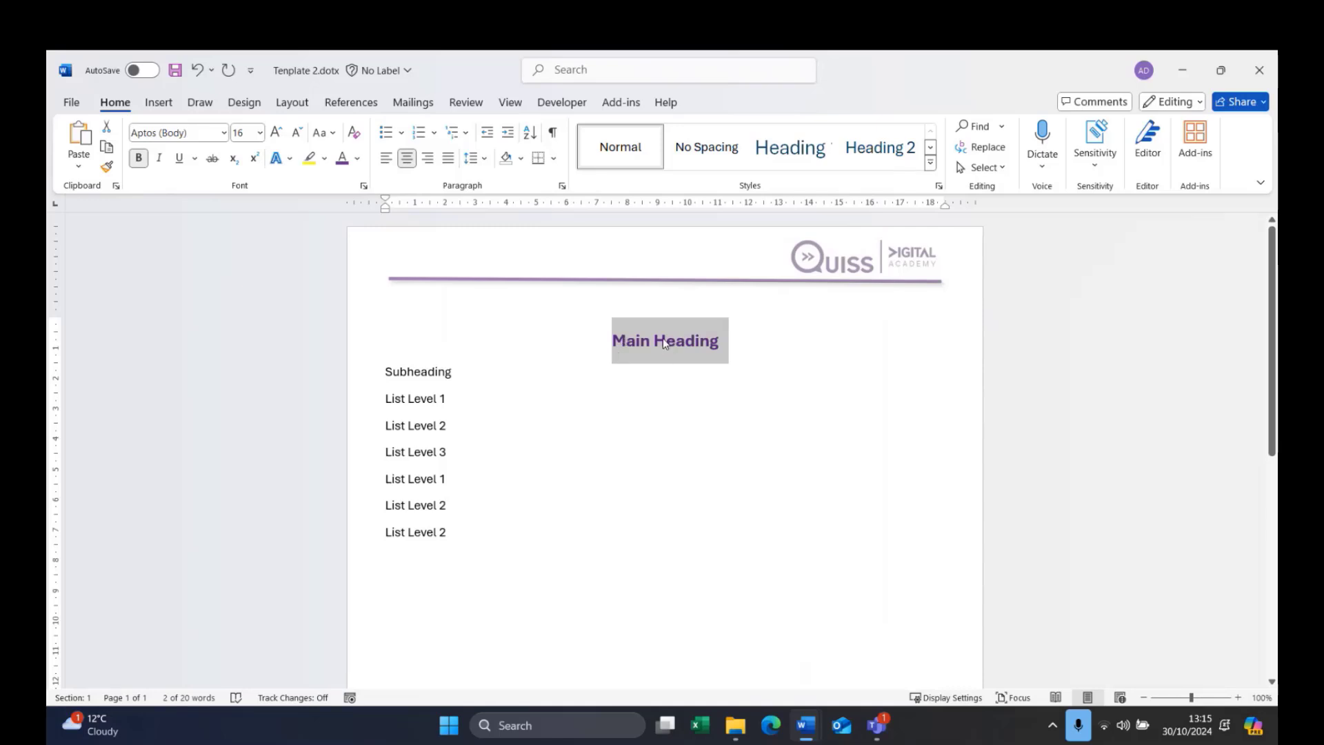
Create a new Paragraph-type style from the Main Heading's formatting, named with the author's first name followed by 1
{"action": "left_click", "coordinate": [938, 187]}
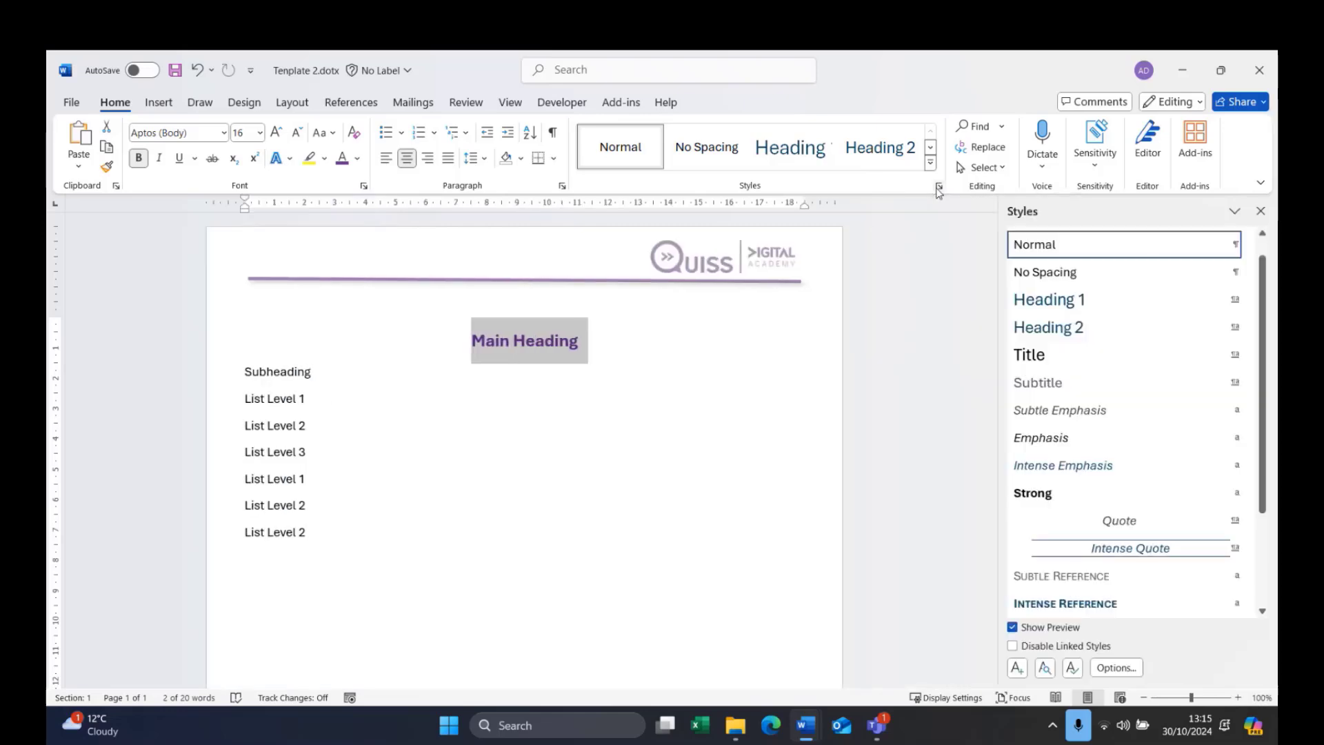
{"action": "left_click", "coordinate": [1016, 668]}
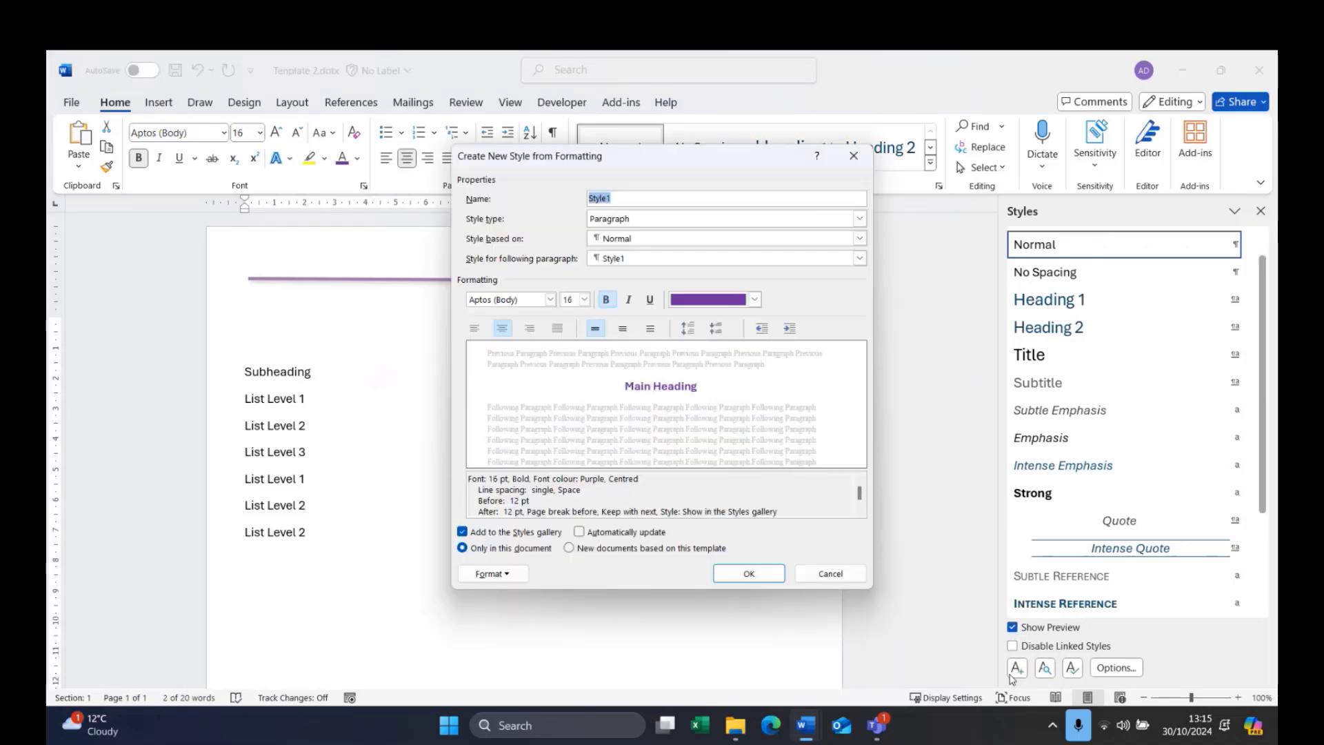
{"action": "left_click_drag", "start_coordinate": [634, 166], "coordinate": [876, 240]}
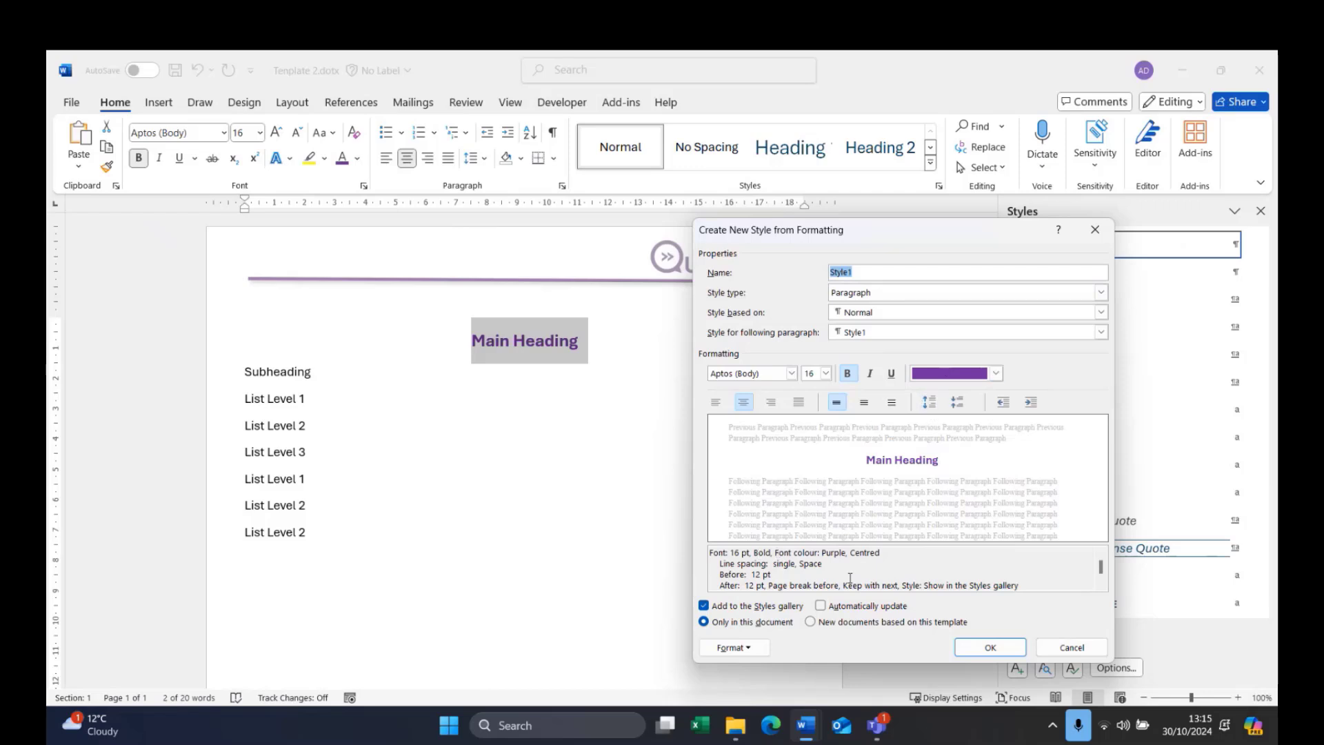
{"action": "scroll", "coordinate": [850, 578], "scroll_direction": "down", "scroll_amount": 1}
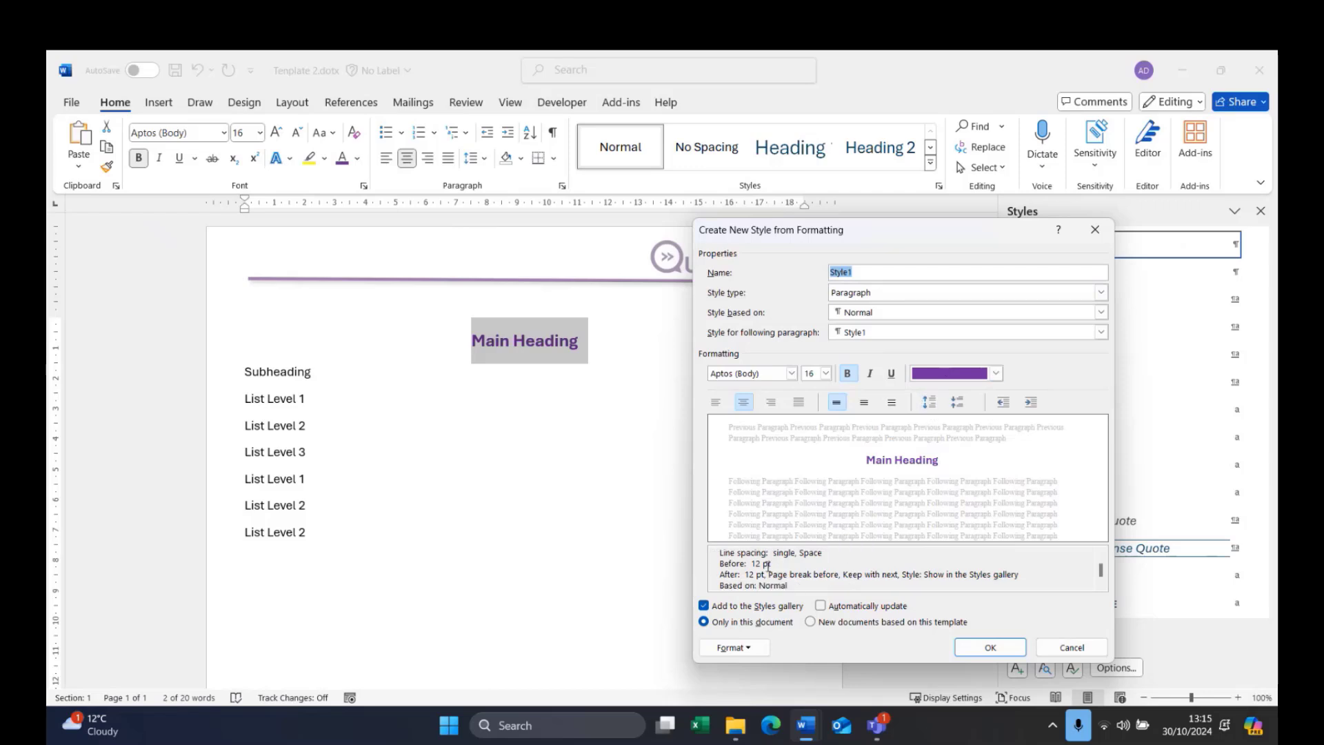
{"action": "scroll", "coordinate": [767, 564], "scroll_direction": "up", "scroll_amount": 1}
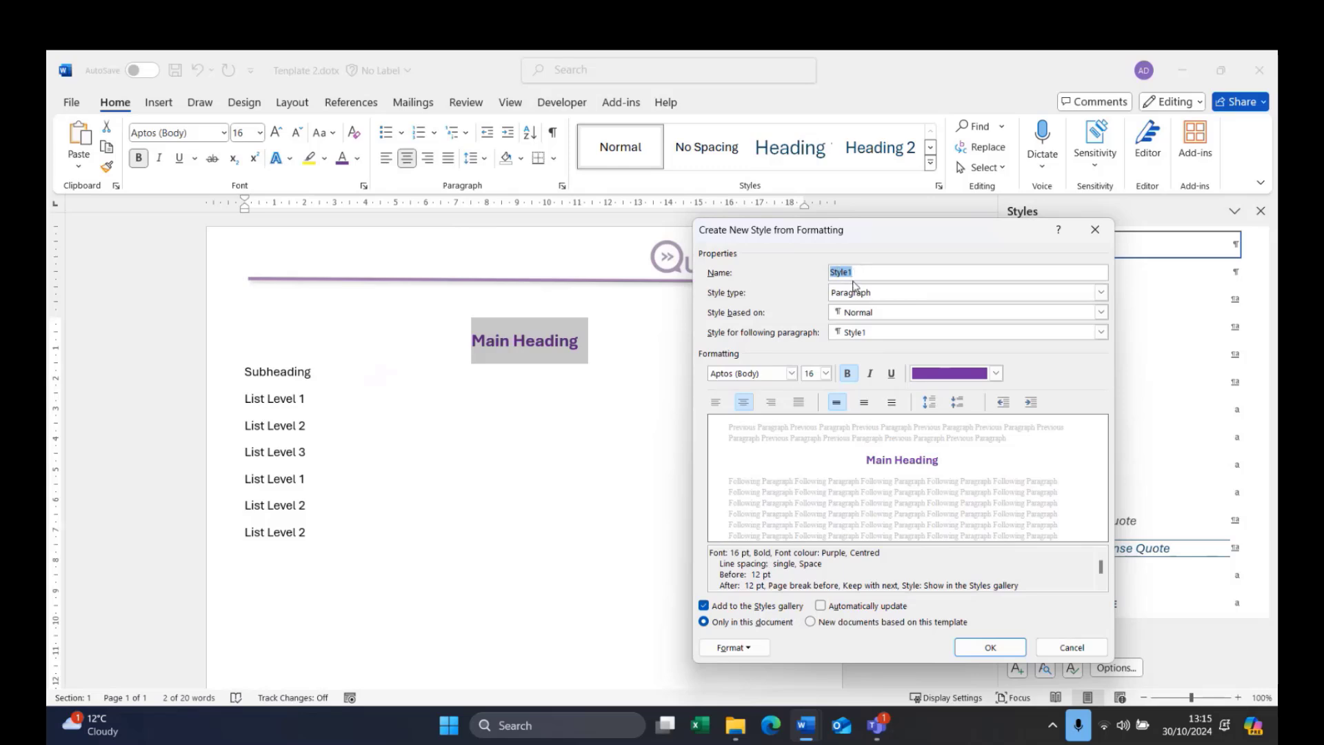
{"action": "type", "text": "Amanda 1"}
{"action": "left_click", "coordinate": [1101, 293]}
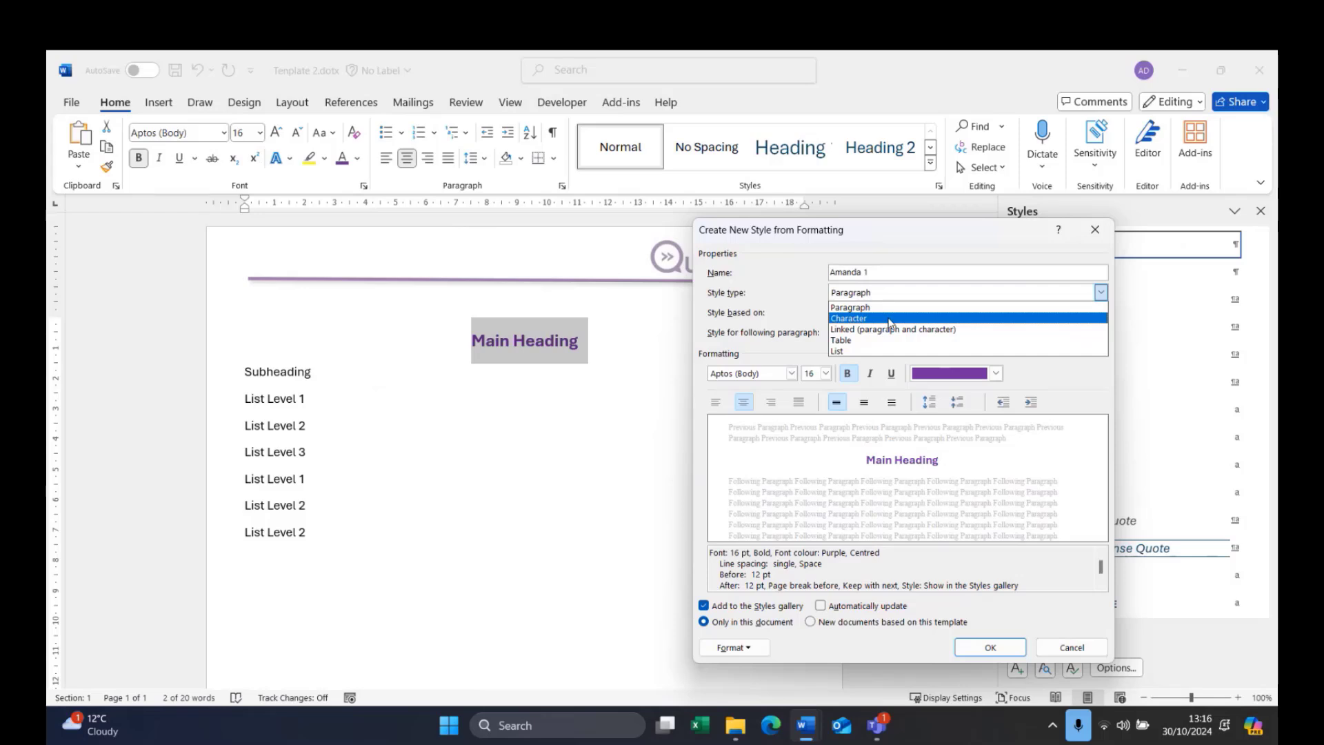
{"action": "left_click", "coordinate": [850, 308]}
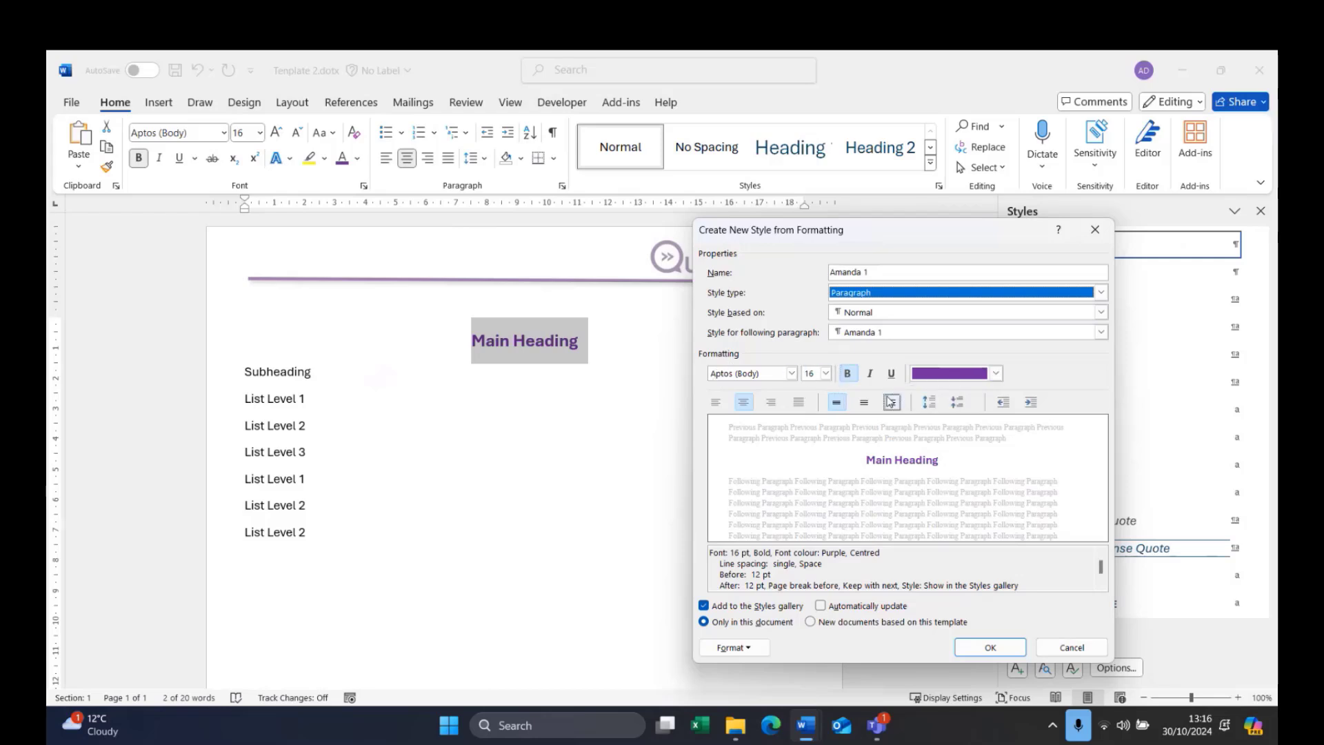
Add the All caps font effect to the new heading style, make it available to new documents based on this template, and save it
{"action": "left_click", "coordinate": [763, 649]}
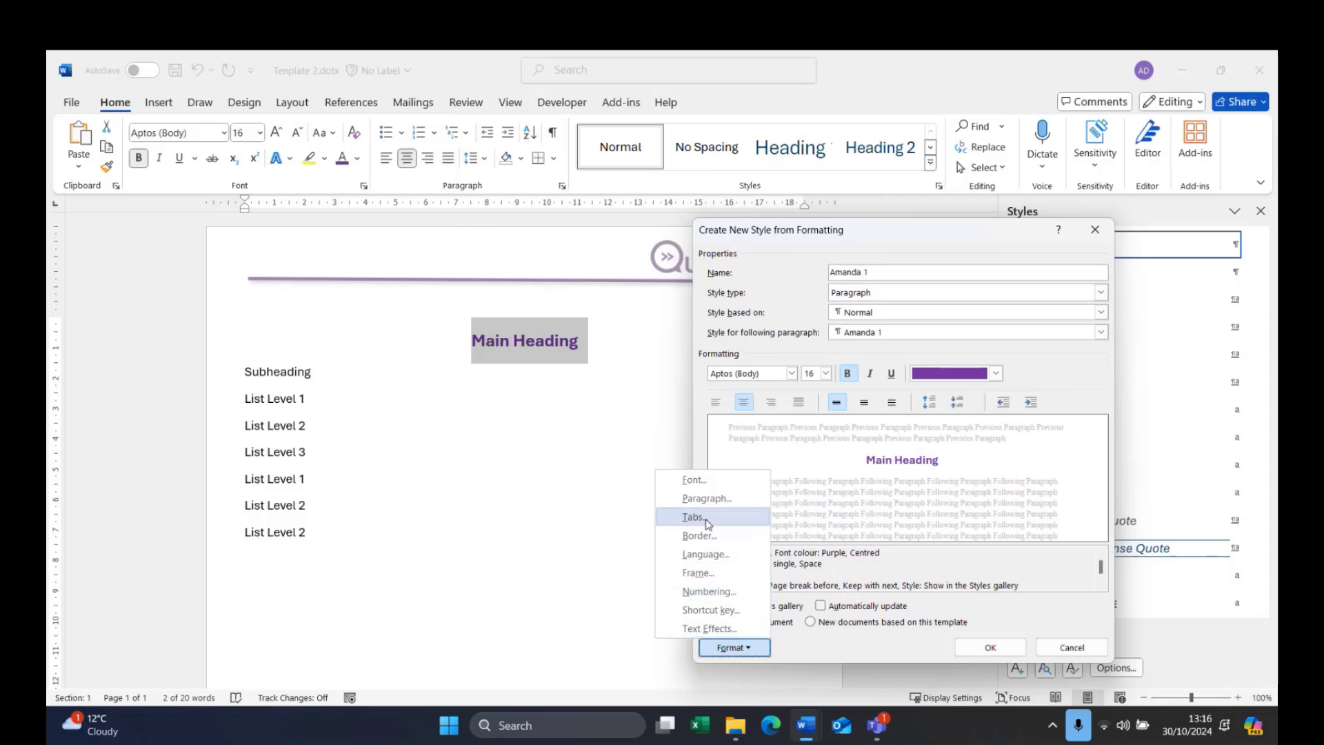
{"action": "left_click", "coordinate": [721, 485]}
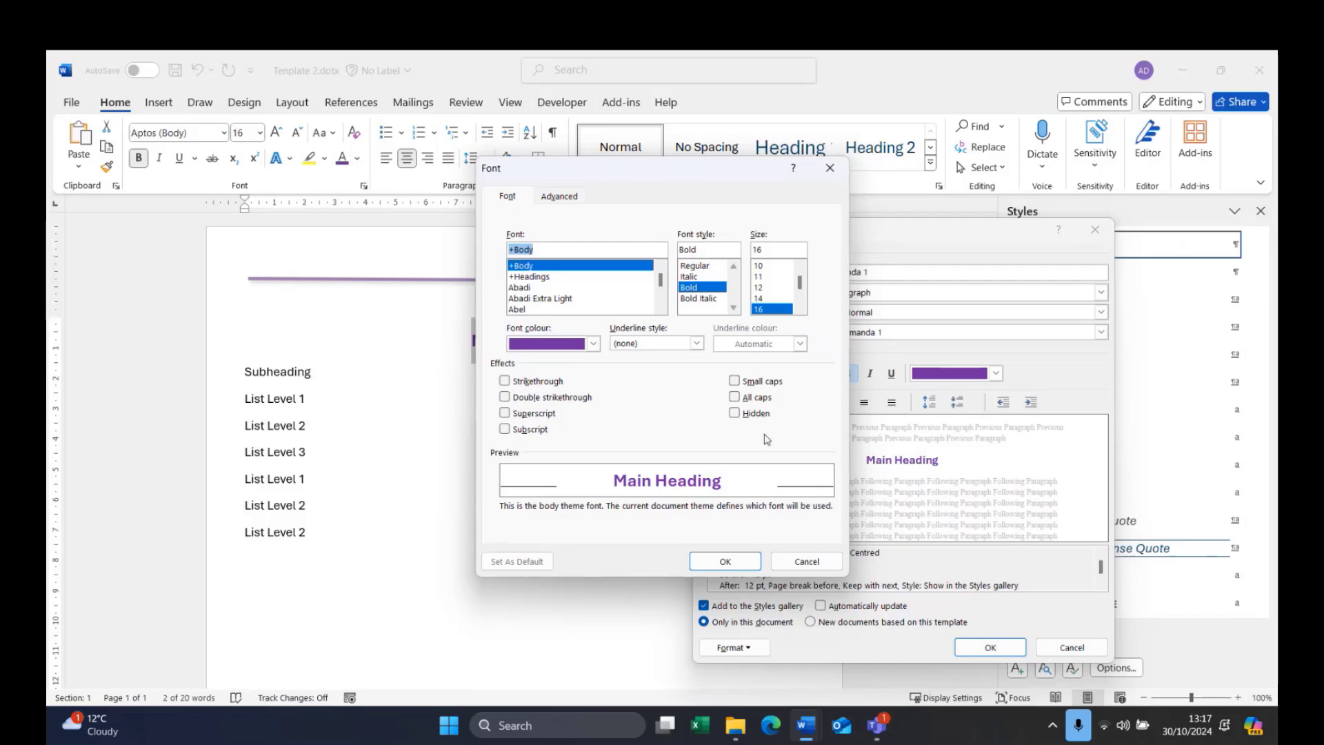
{"action": "left_click", "coordinate": [735, 399]}
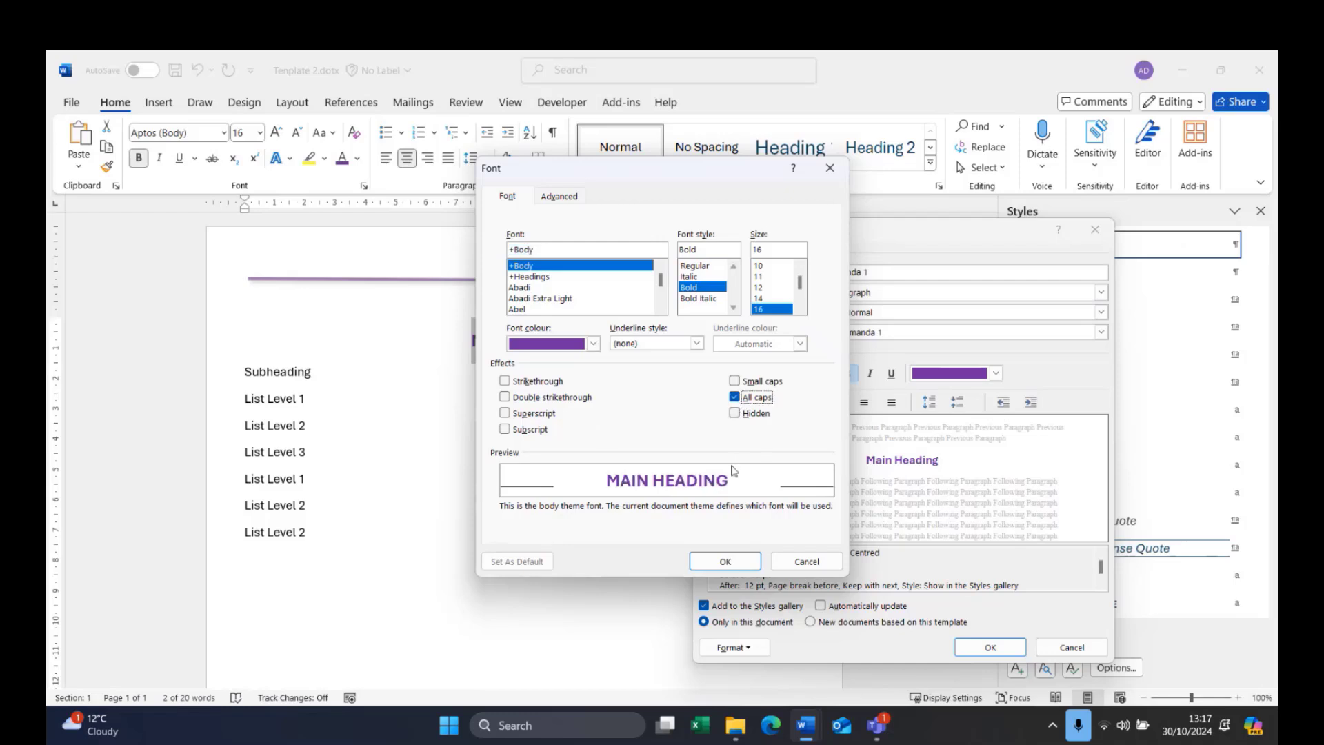
{"action": "left_click", "coordinate": [725, 561]}
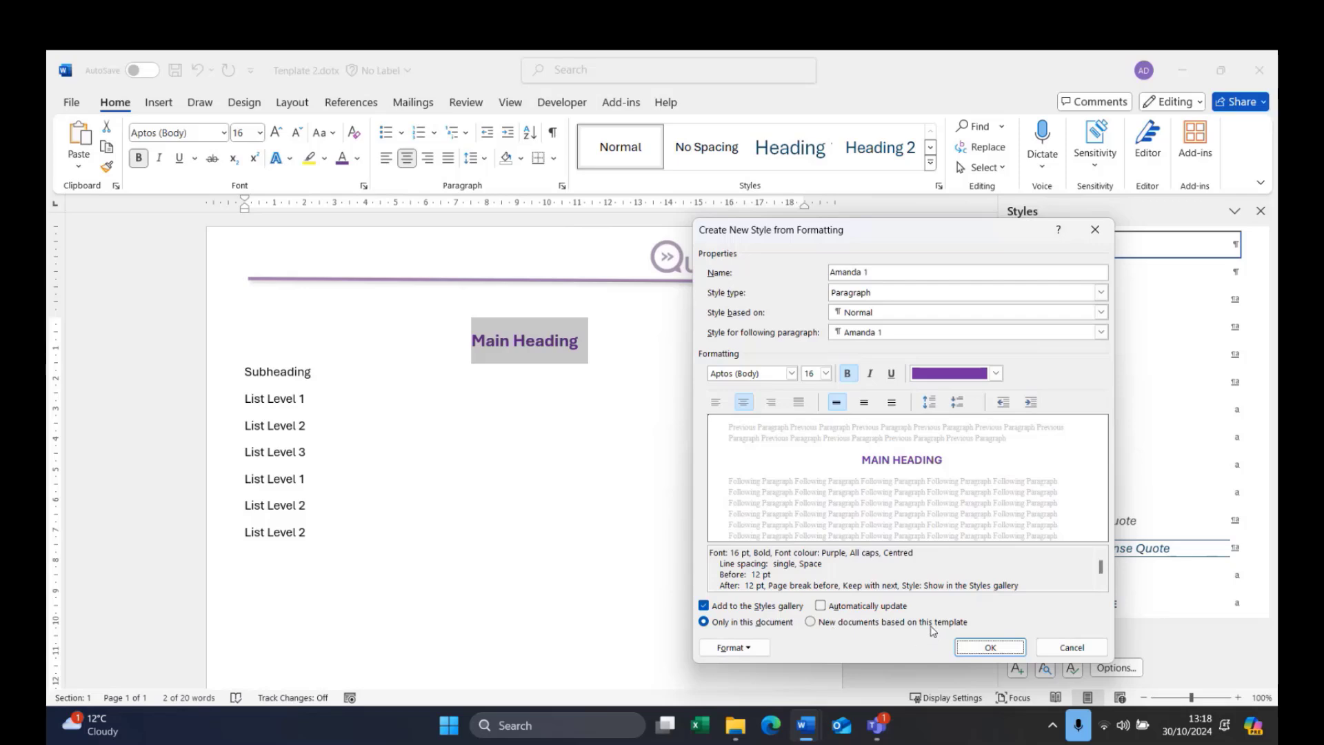
{"action": "left_click", "coordinate": [811, 622]}
{"action": "left_click", "coordinate": [981, 651]}
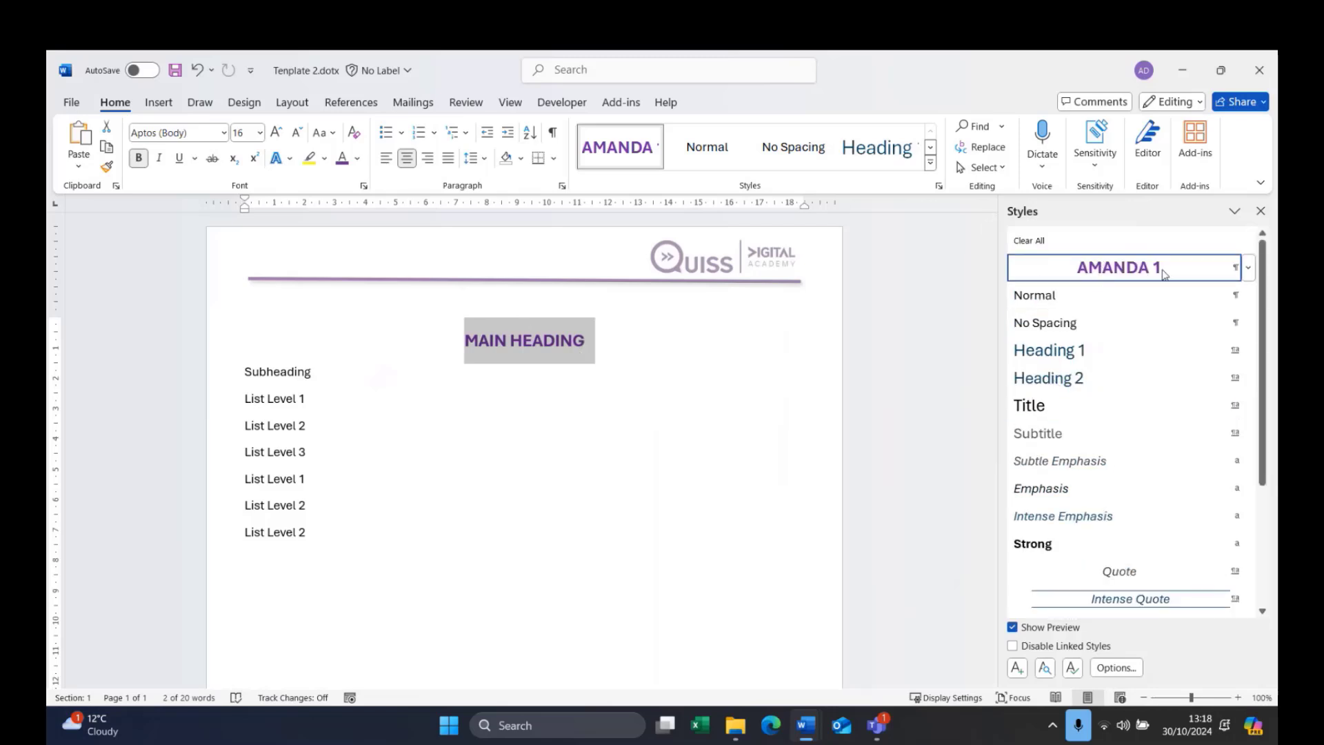
Examine the new heading style's formatting summary and its Modify Style settings without changing anything
{"action": "mouse_move", "coordinate": [1164, 274]}
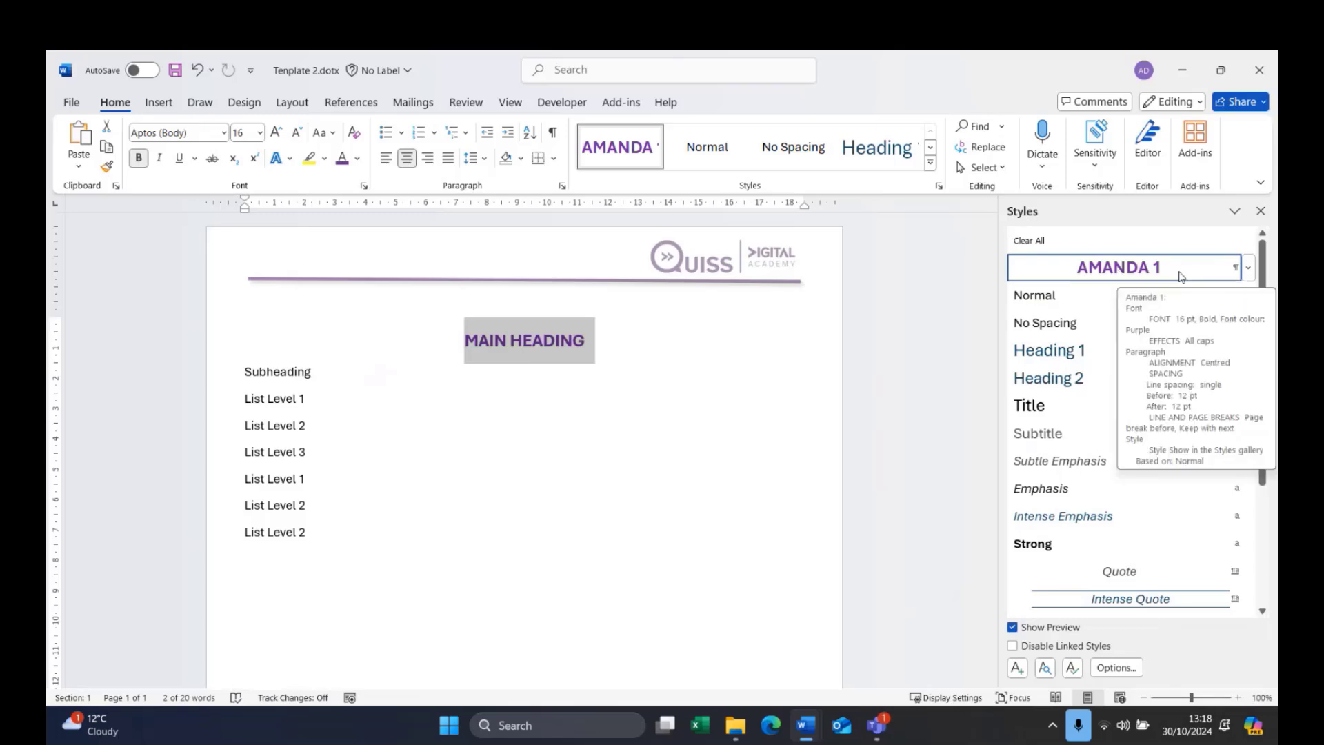
{"action": "left_click", "coordinate": [464, 449]}
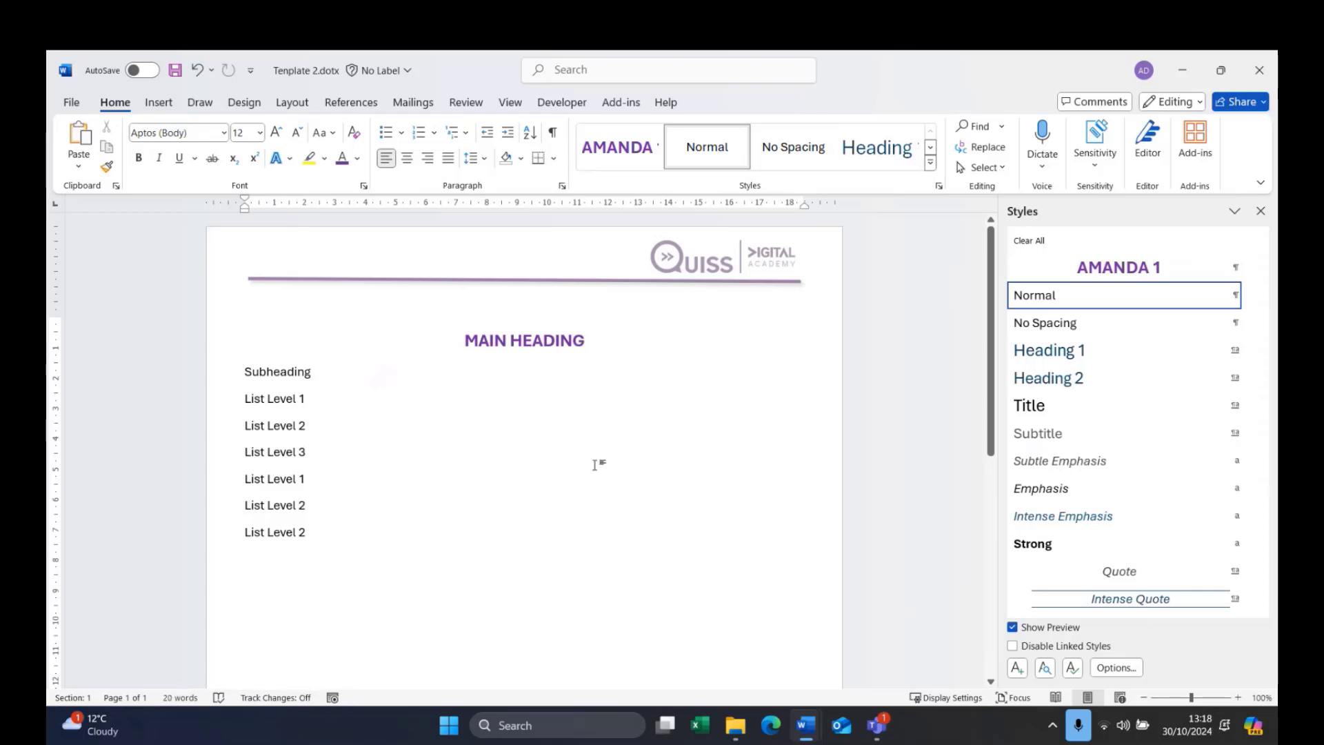
{"action": "left_click", "coordinate": [523, 340]}
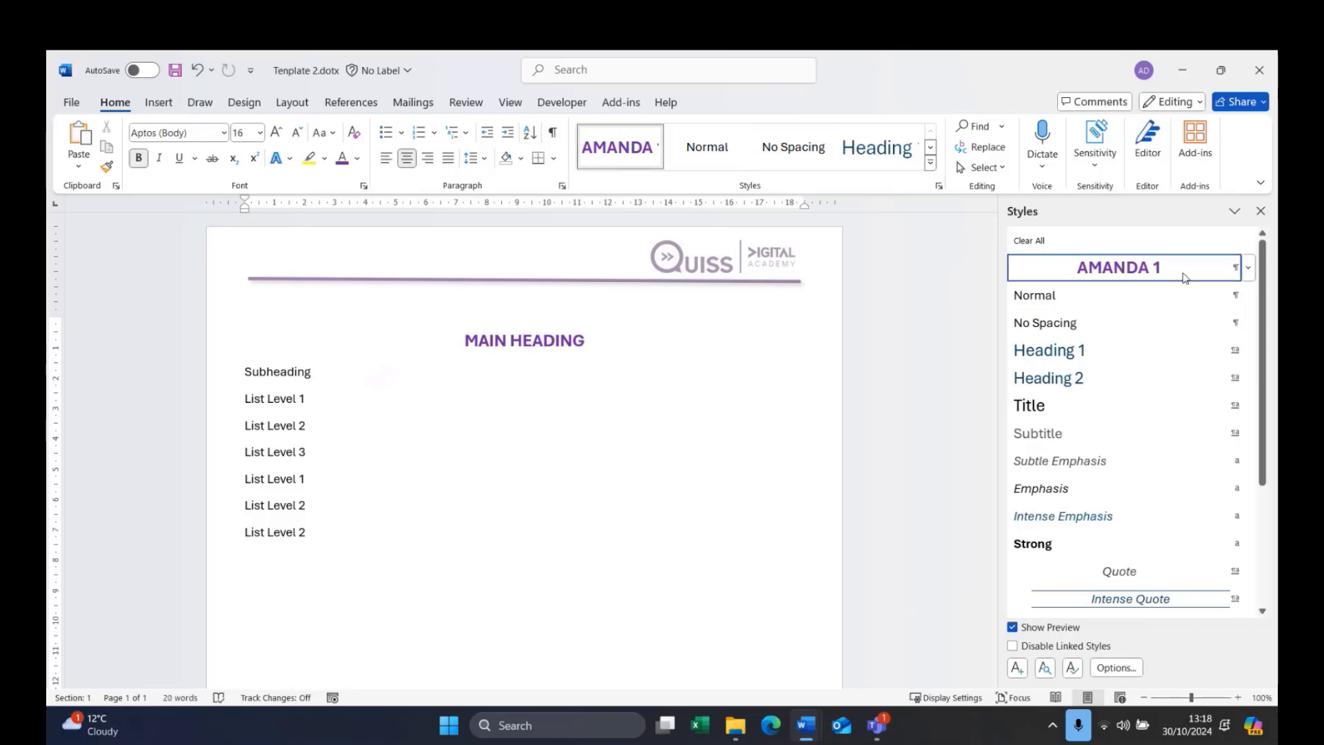
{"action": "mouse_move", "coordinate": [1091, 272]}
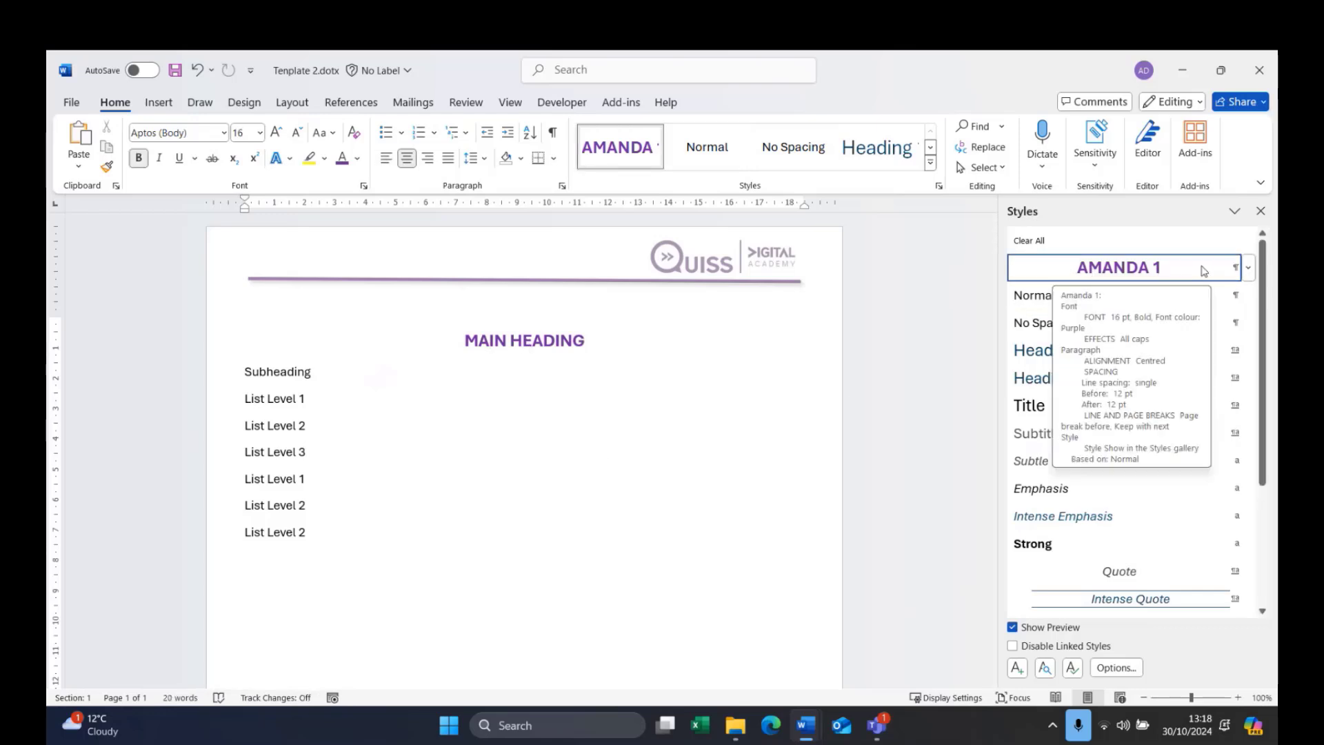
{"action": "left_click", "coordinate": [1248, 270]}
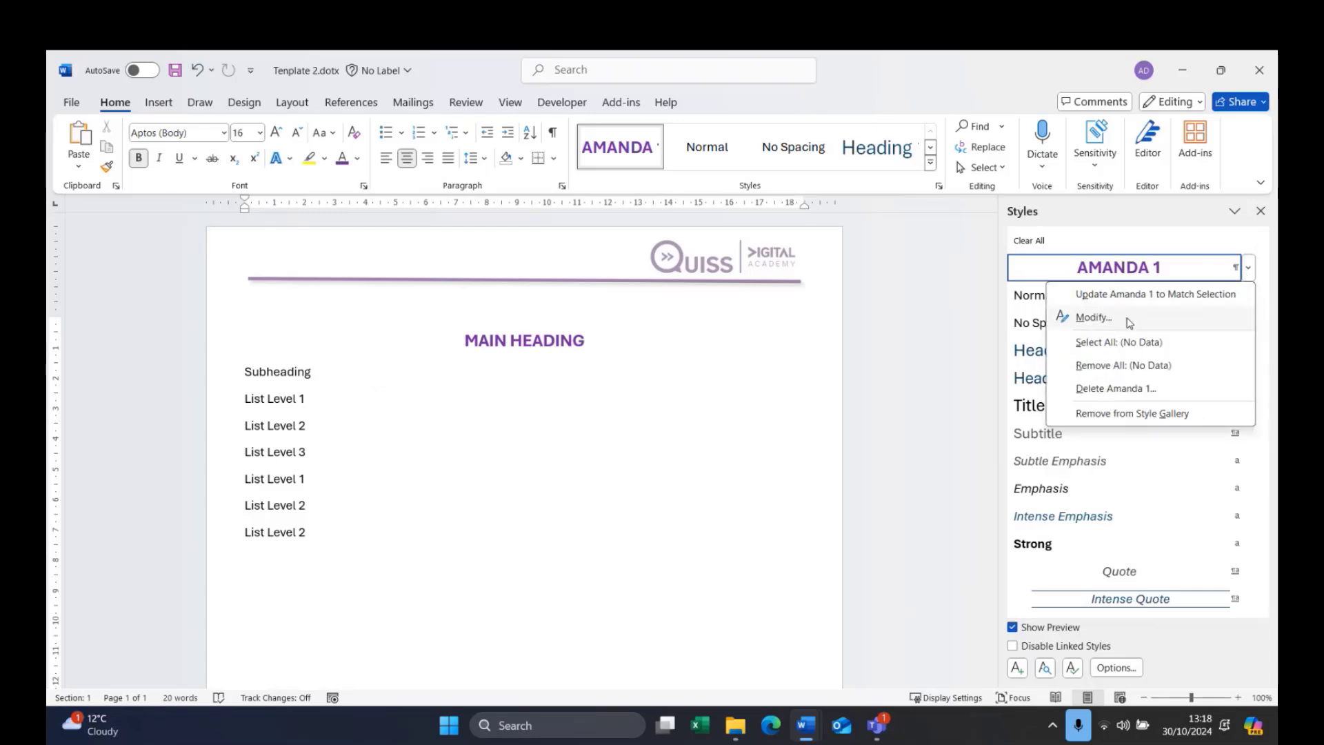
{"action": "left_click", "coordinate": [1093, 318]}
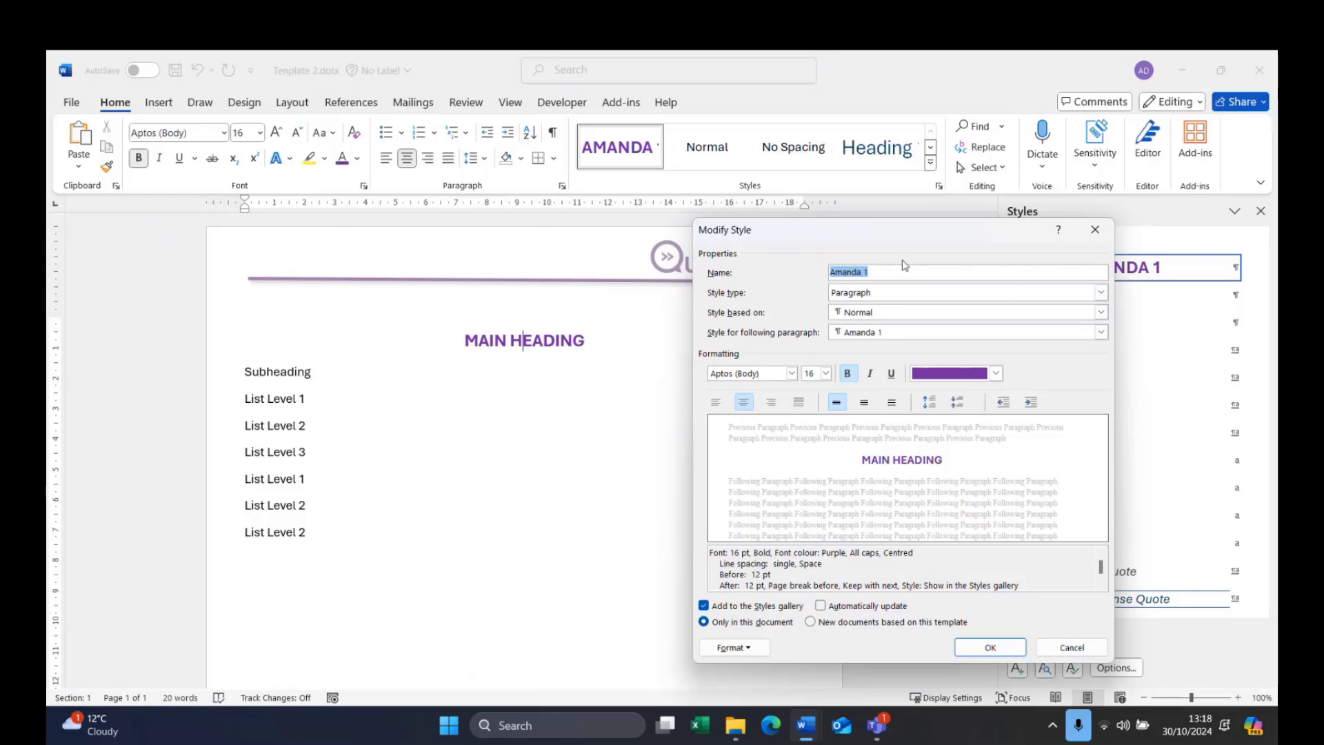
{"action": "left_click", "coordinate": [757, 655]}
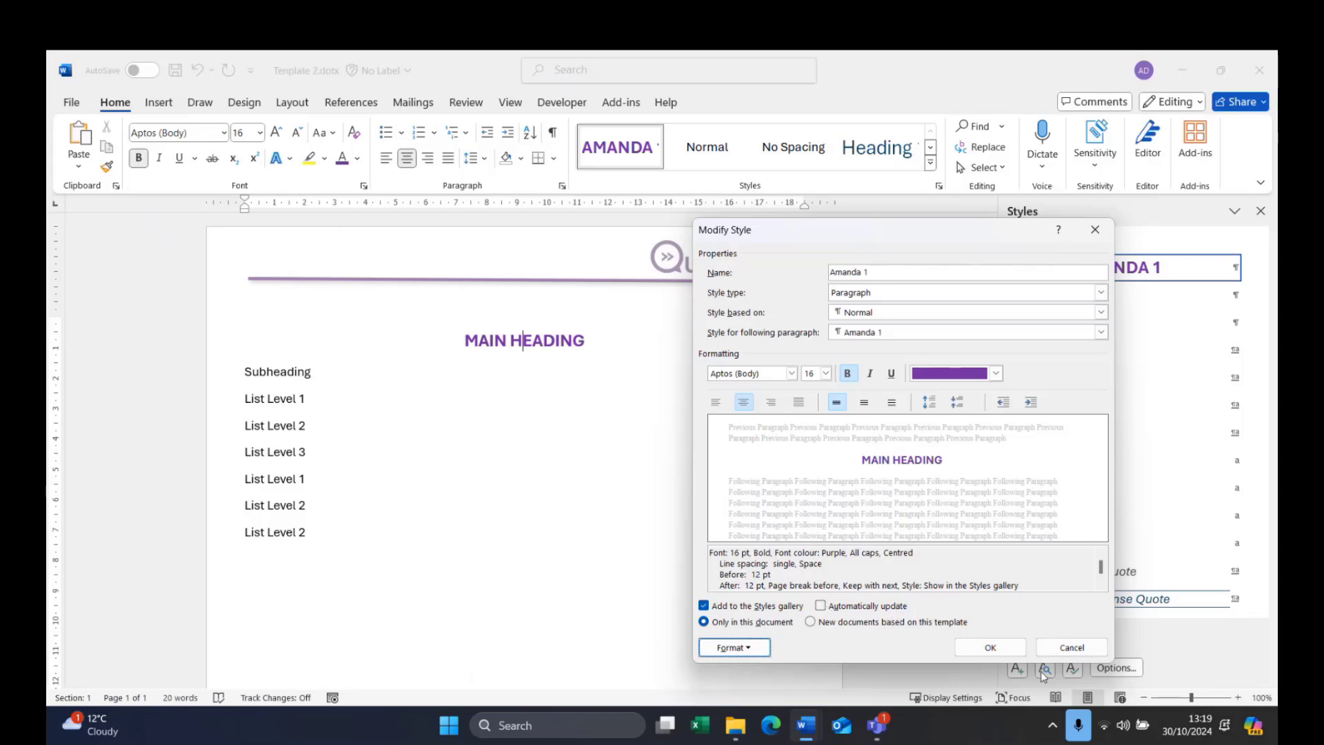
{"action": "left_click", "coordinate": [1071, 647]}
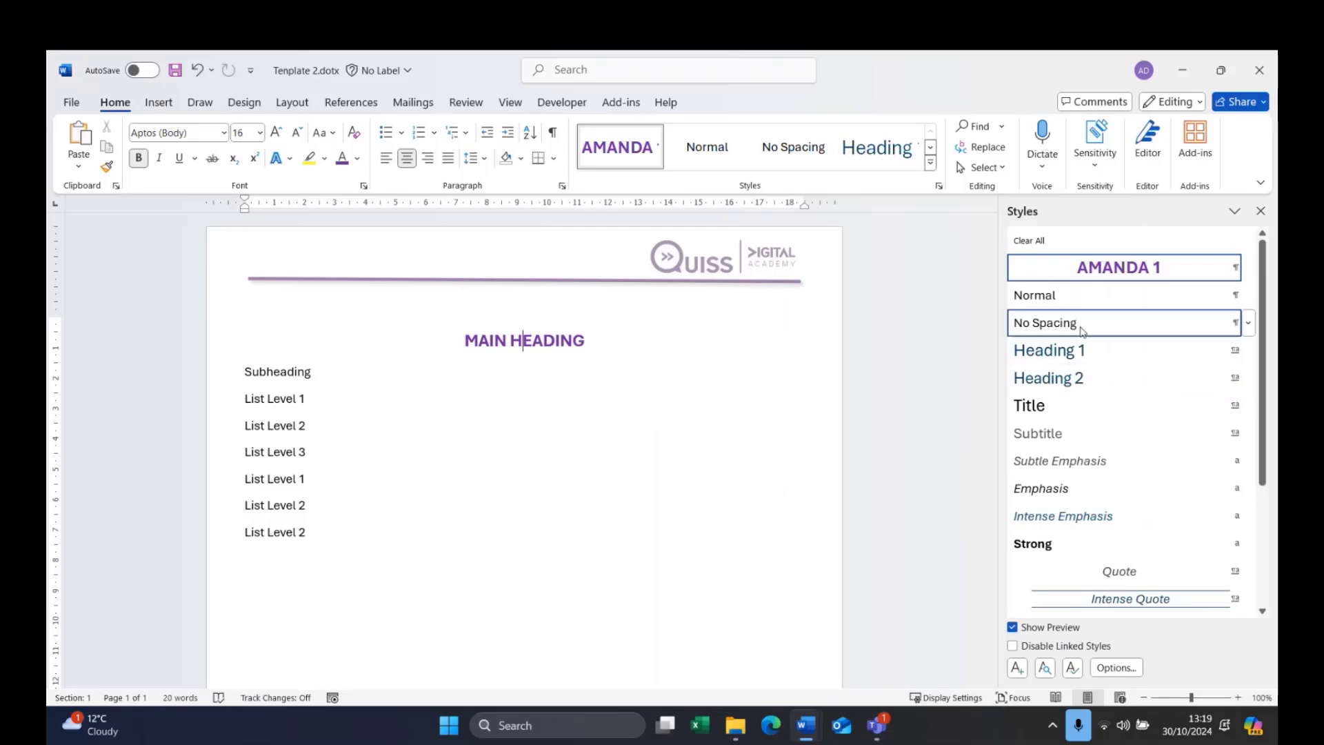
{"action": "mouse_move", "coordinate": [1124, 265]}
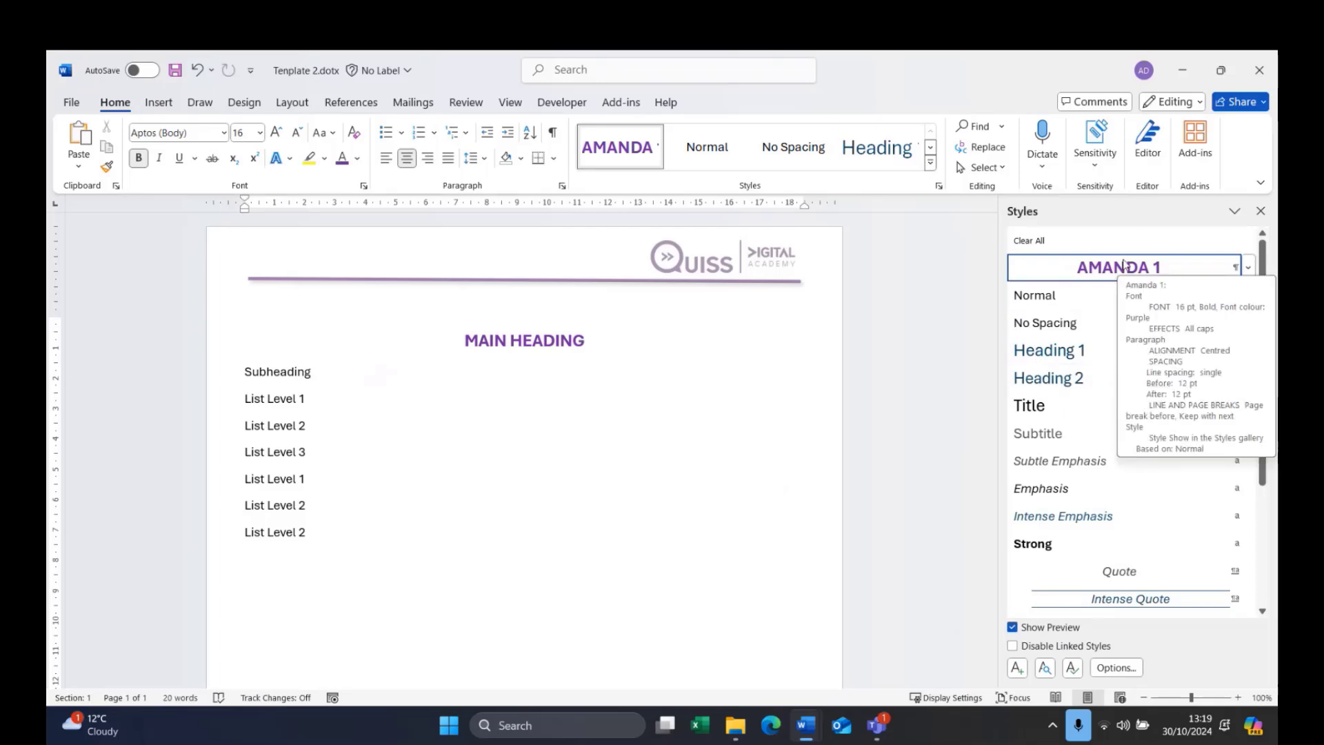
Add the text "Heading" on a line below the list and apply the new custom heading style to it
{"action": "left_click", "coordinate": [361, 607]}
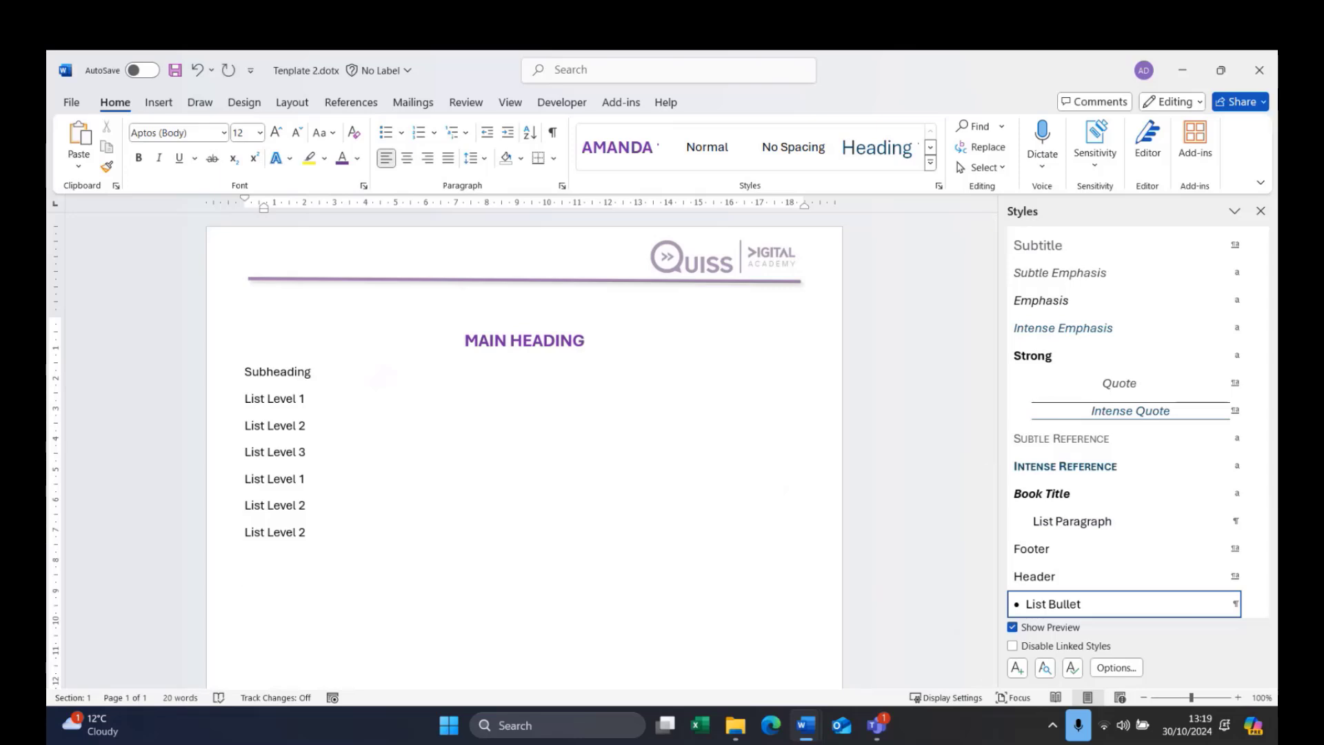
{"action": "type", "text": "Heading"}
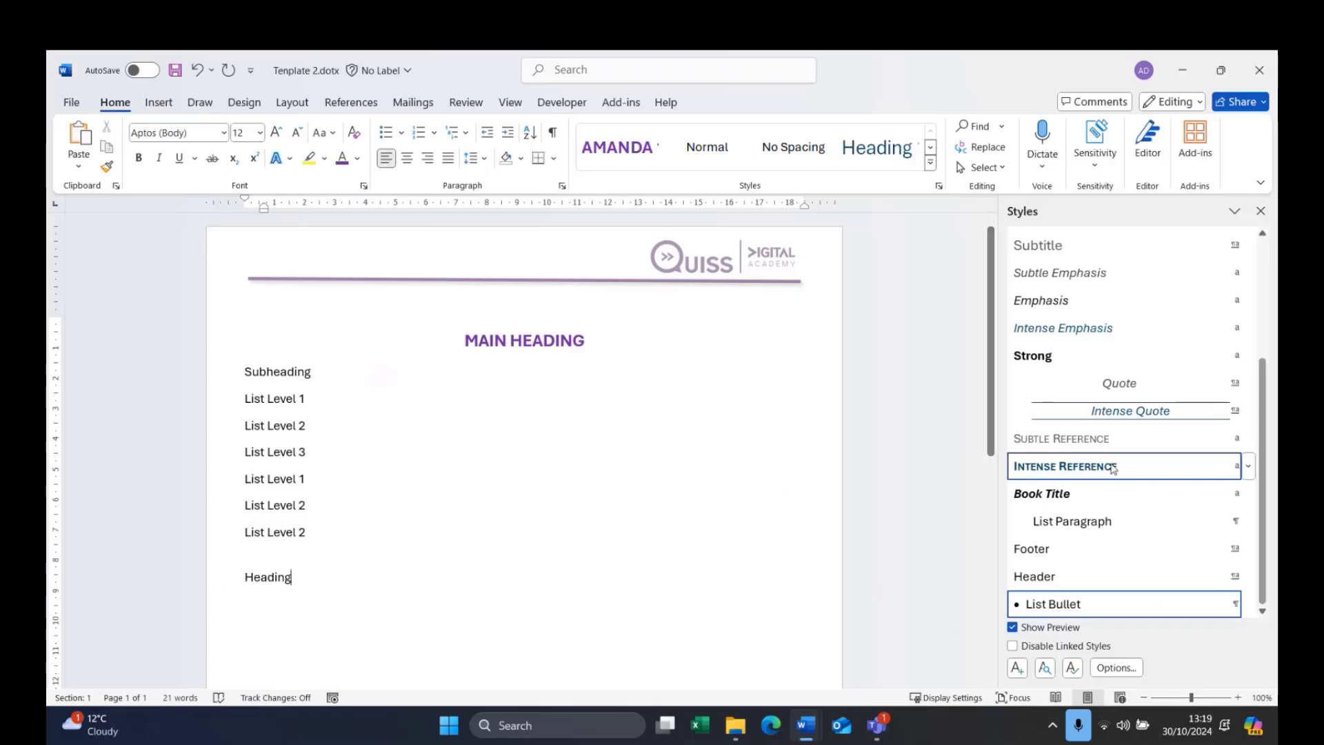
{"action": "scroll", "coordinate": [1172, 469], "scroll_direction": "up", "scroll_amount": 5}
{"action": "left_click", "coordinate": [1064, 279]}
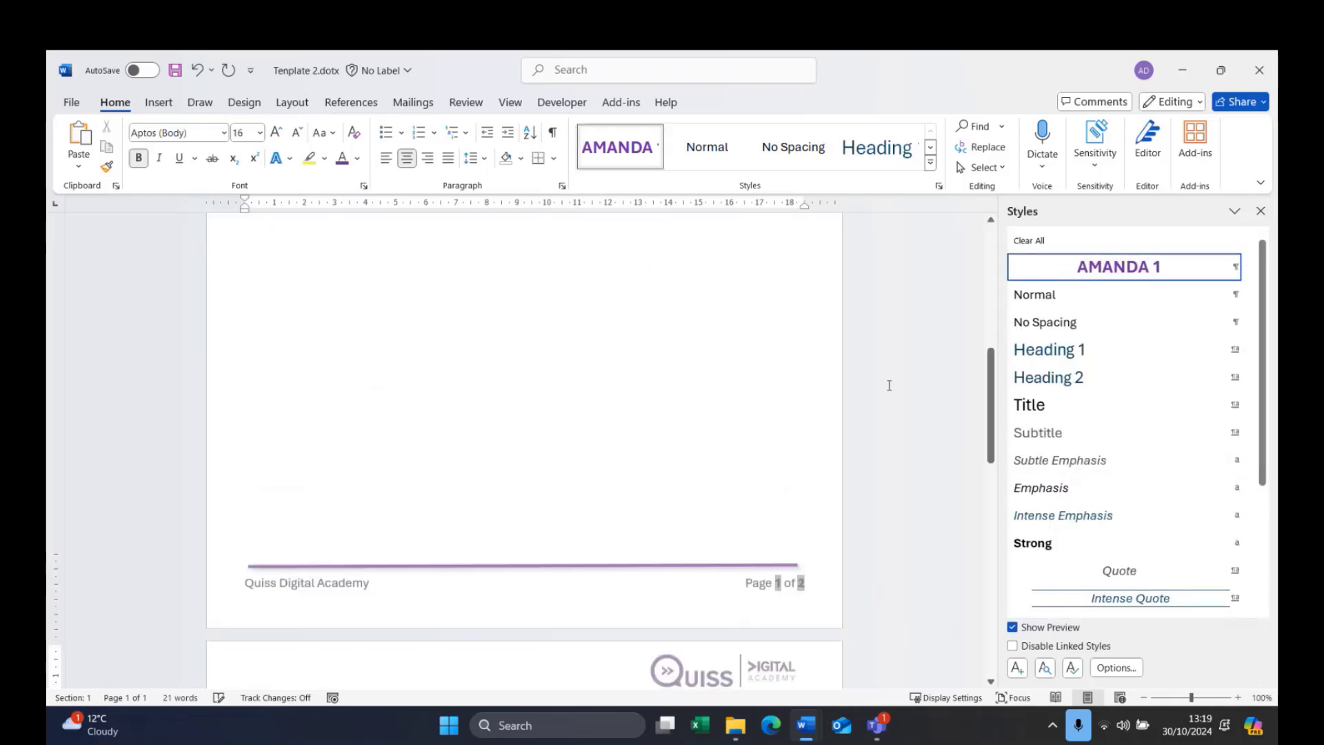
{"action": "scroll", "coordinate": [582, 619], "scroll_direction": "up", "scroll_amount": 5}
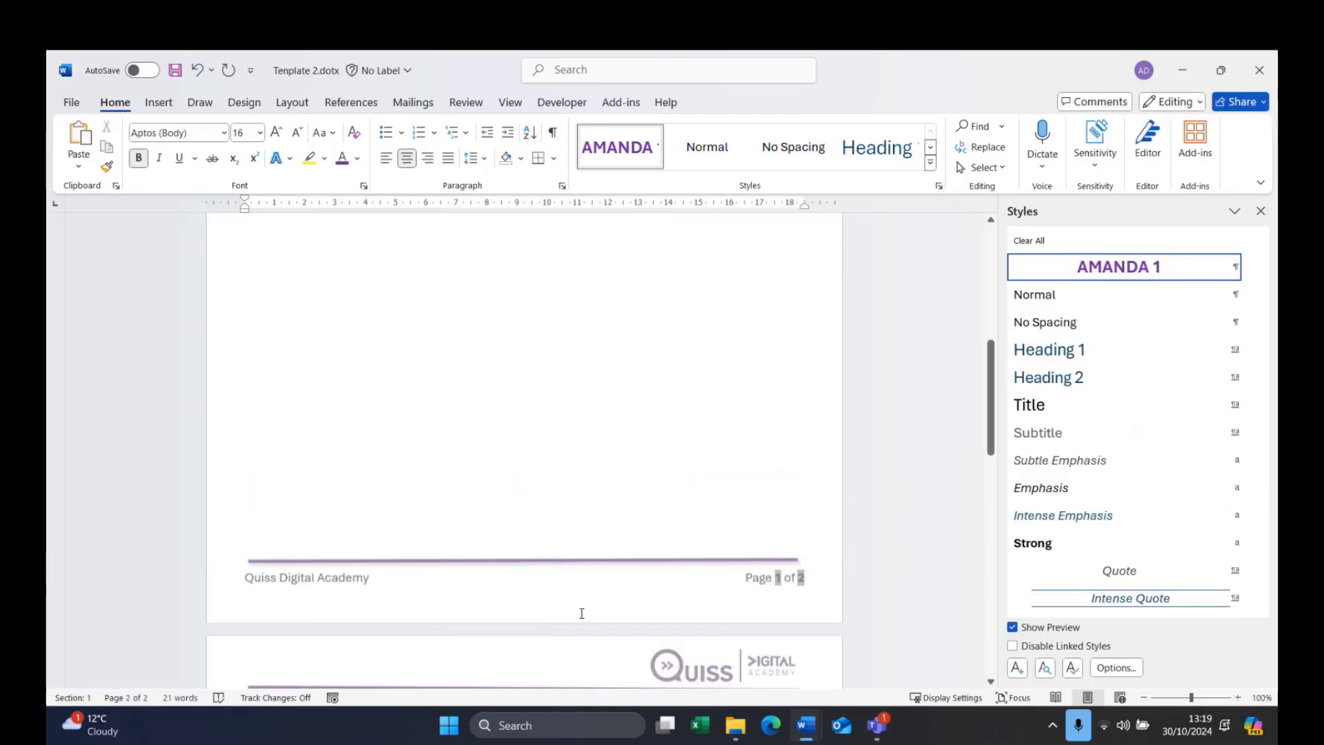
{"action": "scroll", "coordinate": [583, 611], "scroll_direction": "down", "scroll_amount": 3}
{"action": "scroll", "coordinate": [583, 611], "scroll_direction": "down", "scroll_amount": 4}
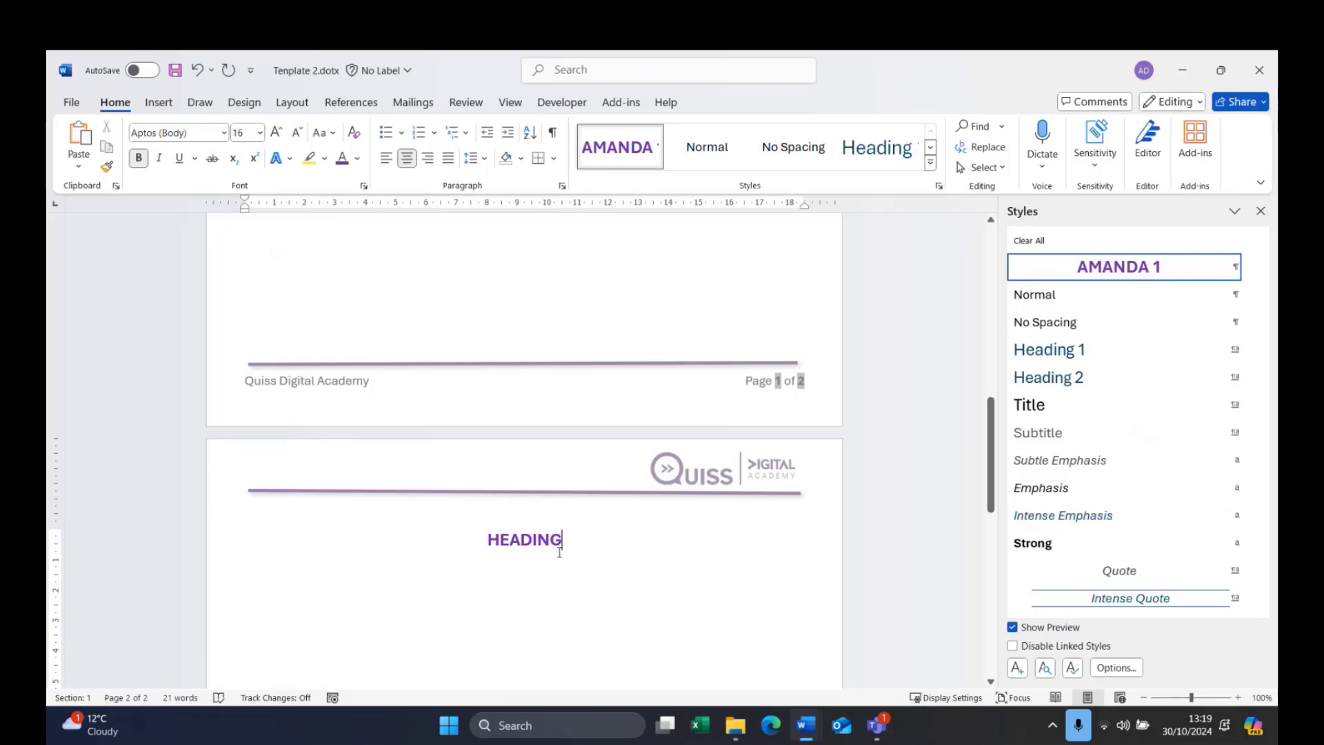
Start a new Character-type style from the Subheading text, named with the author's first name followed by Text
{"action": "scroll", "coordinate": [559, 552], "scroll_direction": "up", "scroll_amount": 10}
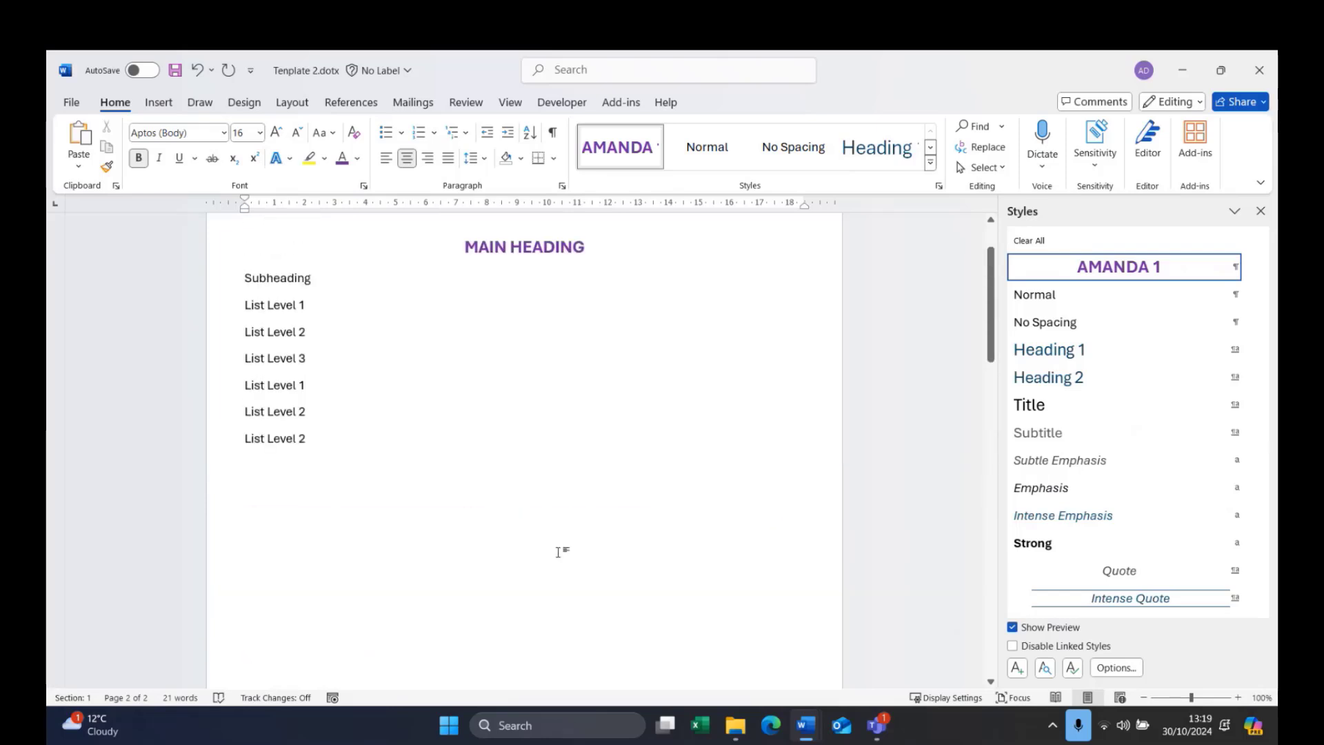
{"action": "scroll", "coordinate": [561, 549], "scroll_direction": "up", "scroll_amount": 3}
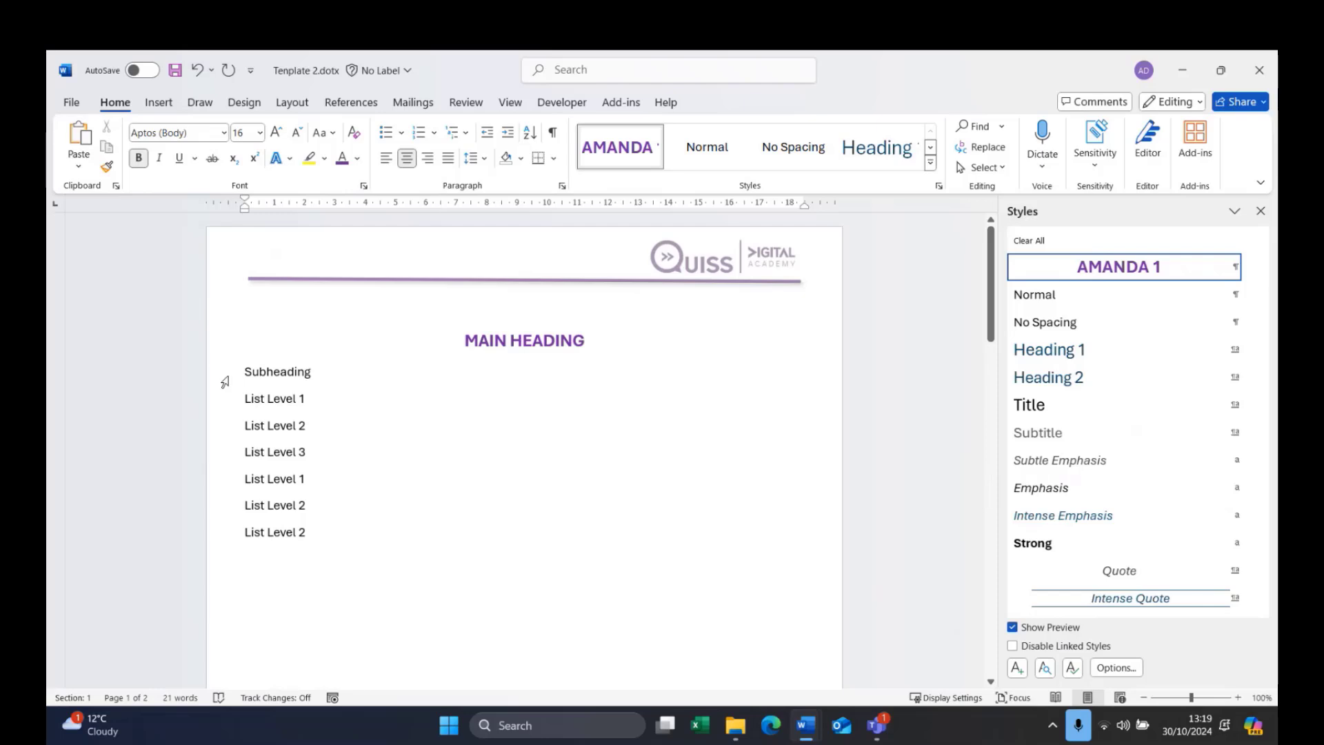
{"action": "left_click", "coordinate": [227, 381]}
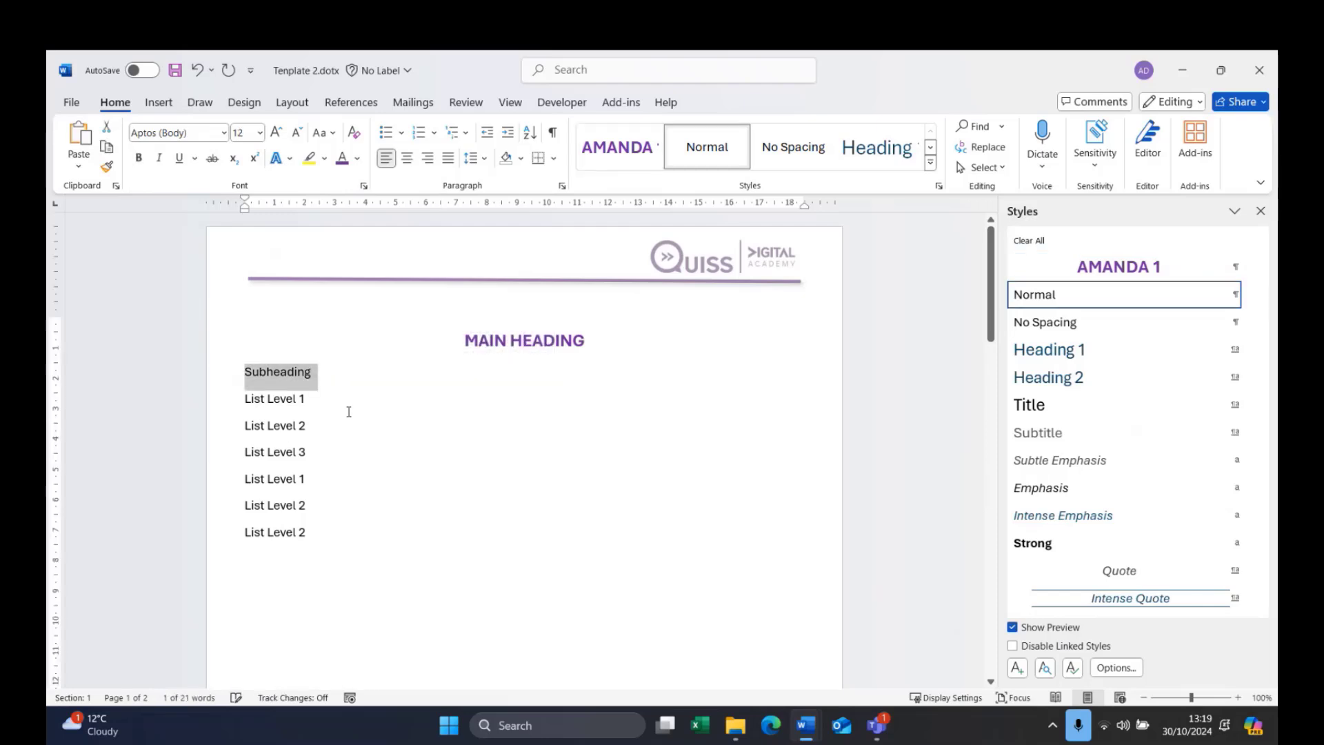
{"action": "left_click_drag", "start_coordinate": [317, 372], "coordinate": [239, 382]}
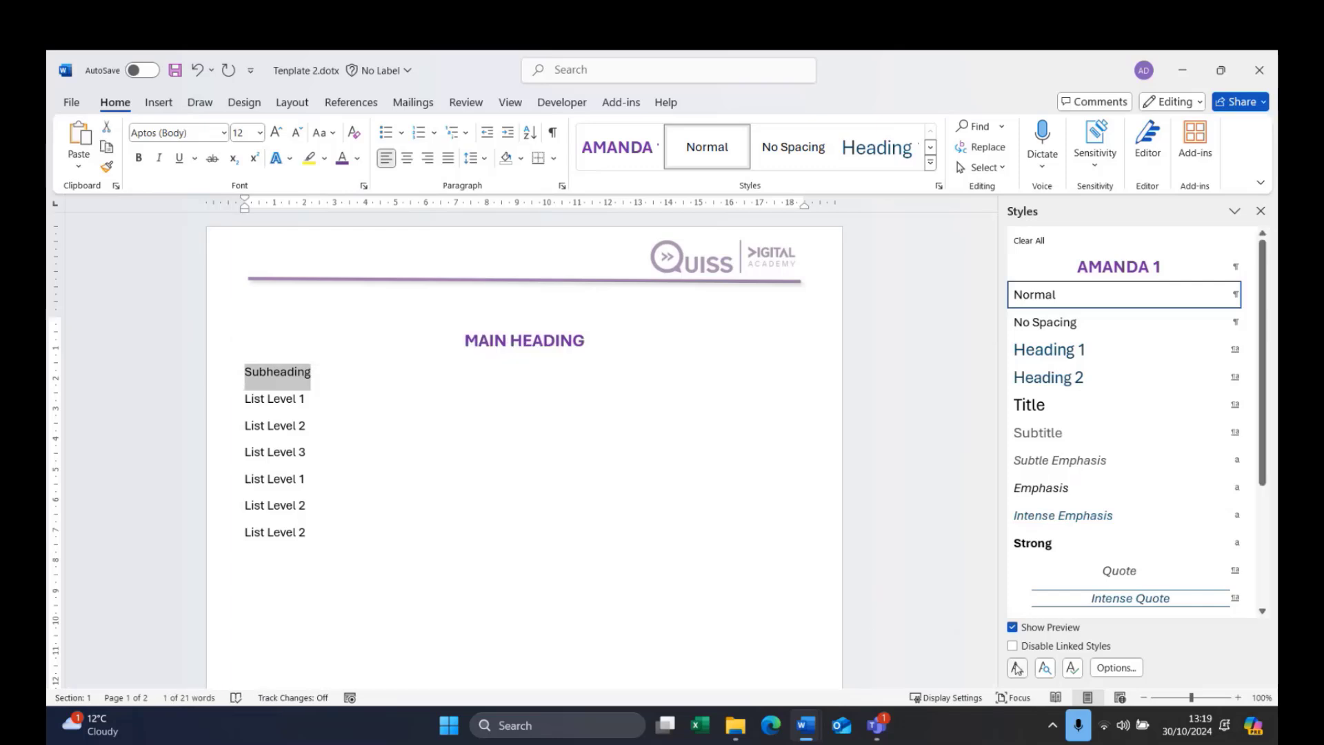
{"action": "left_click", "coordinate": [1017, 668]}
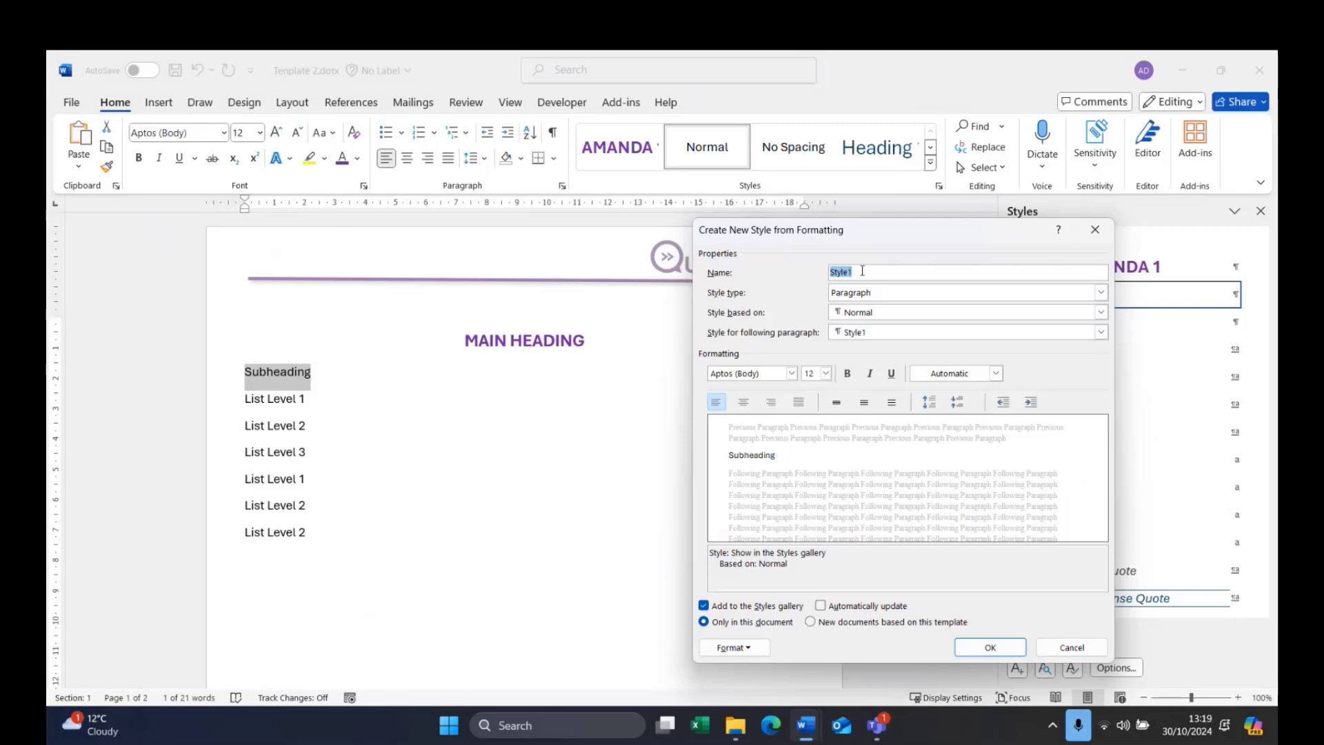
{"action": "type", "text": "Amanda Text"}
{"action": "left_click", "coordinate": [874, 296]}
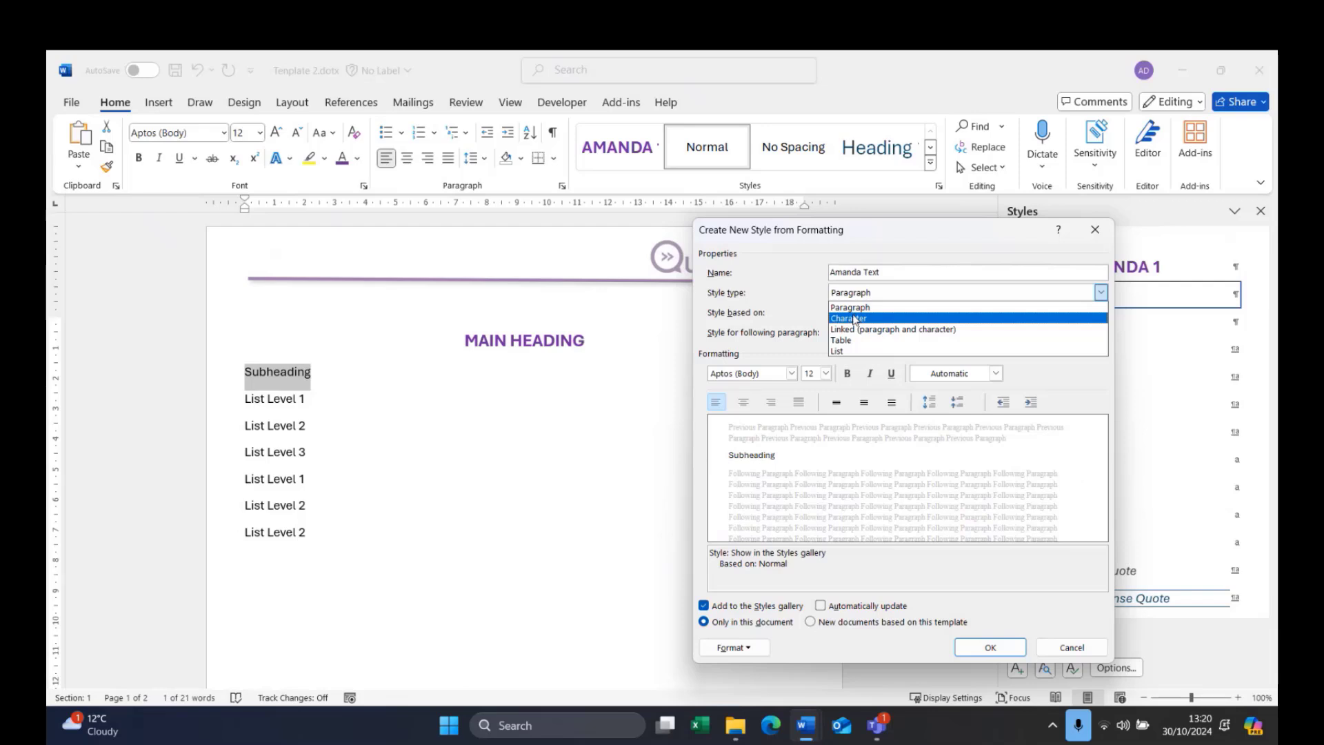
{"action": "left_click", "coordinate": [855, 318]}
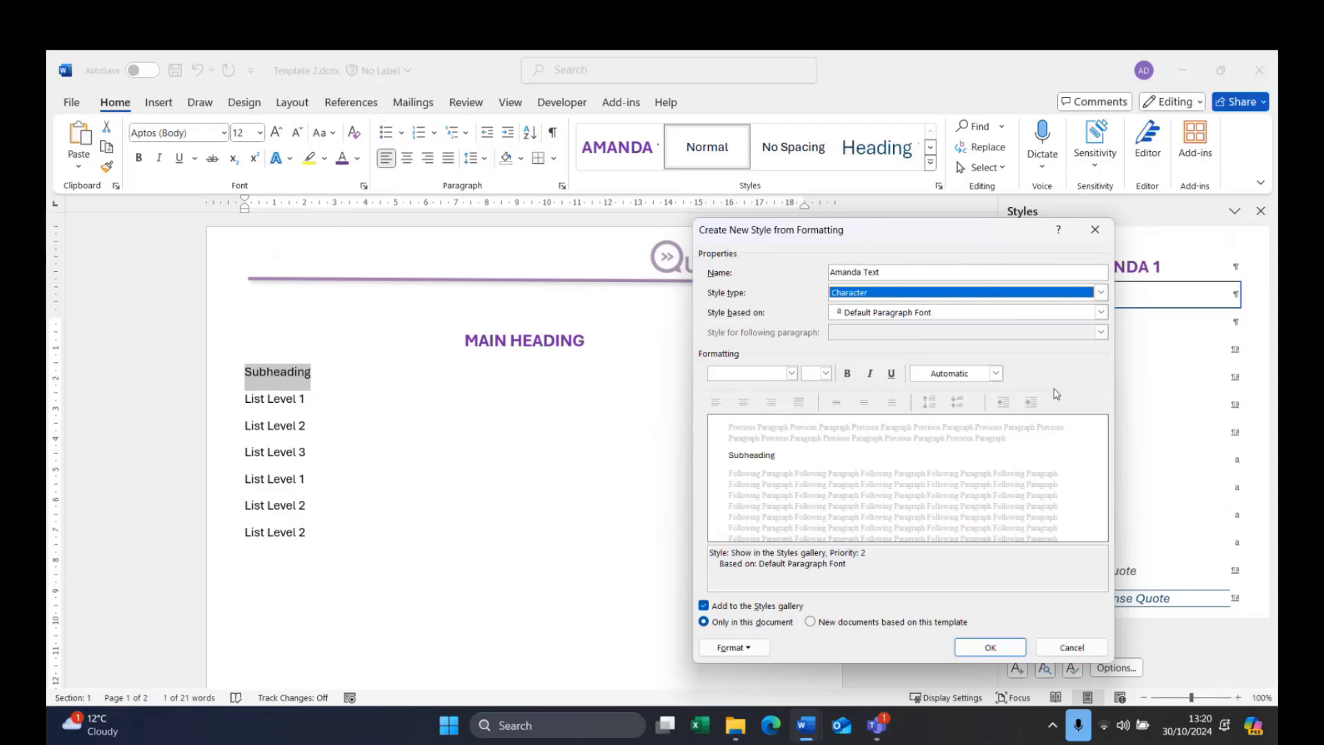
Give the new character style an Accent 1 font colour and a single underline coloured Accent 4
{"action": "left_click", "coordinate": [750, 649]}
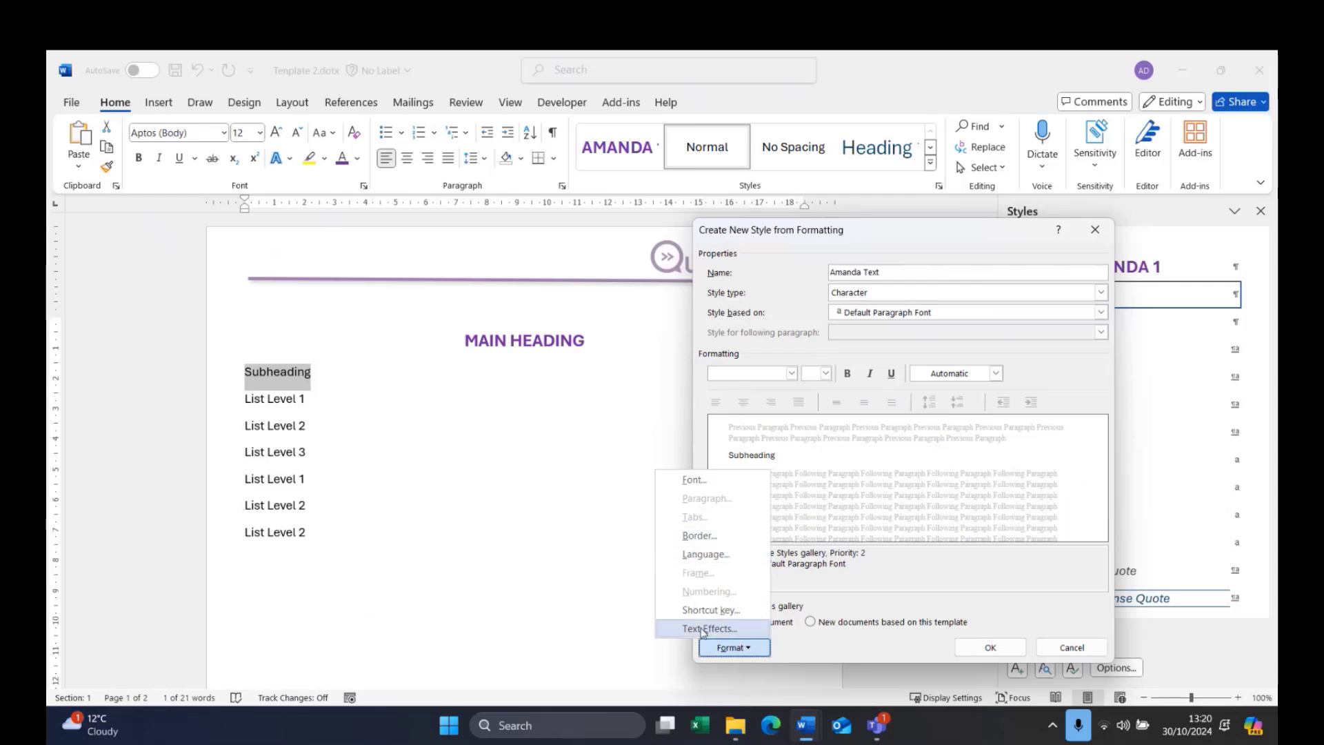
{"action": "left_click", "coordinate": [705, 487]}
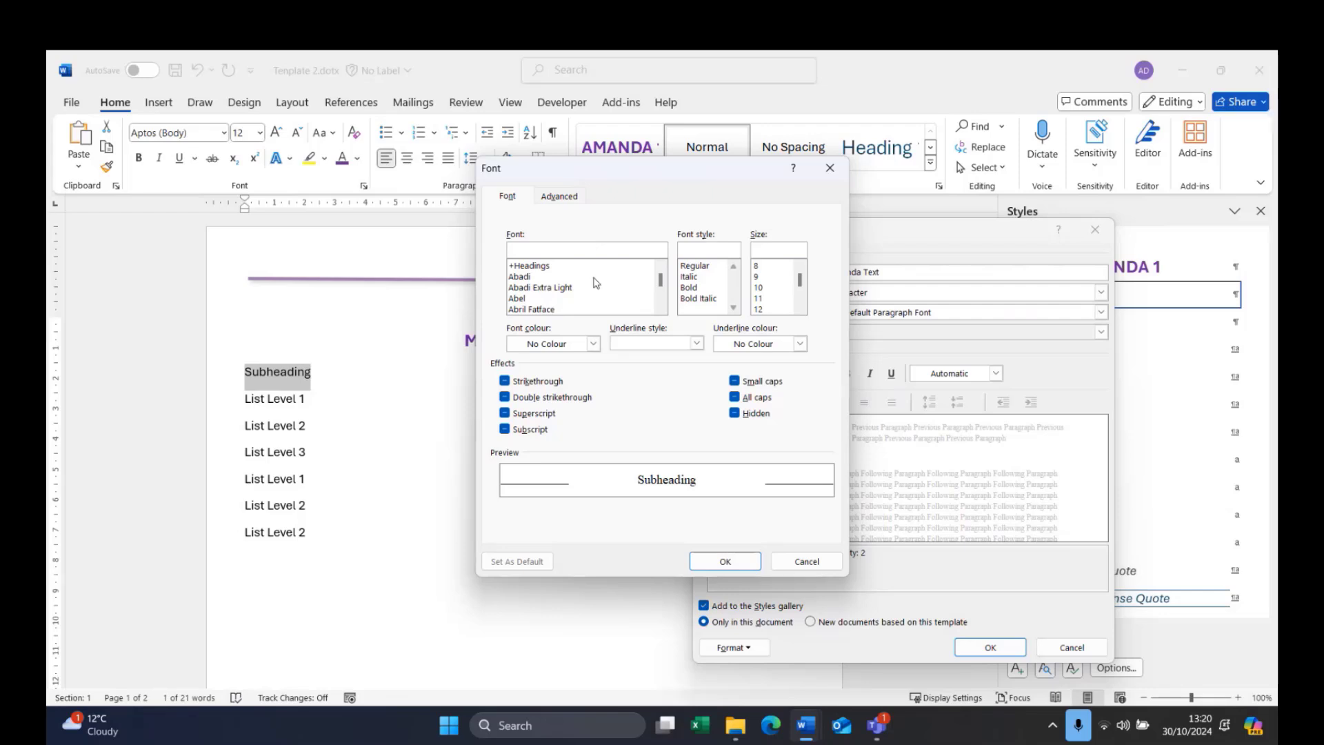
{"action": "left_click", "coordinate": [593, 344]}
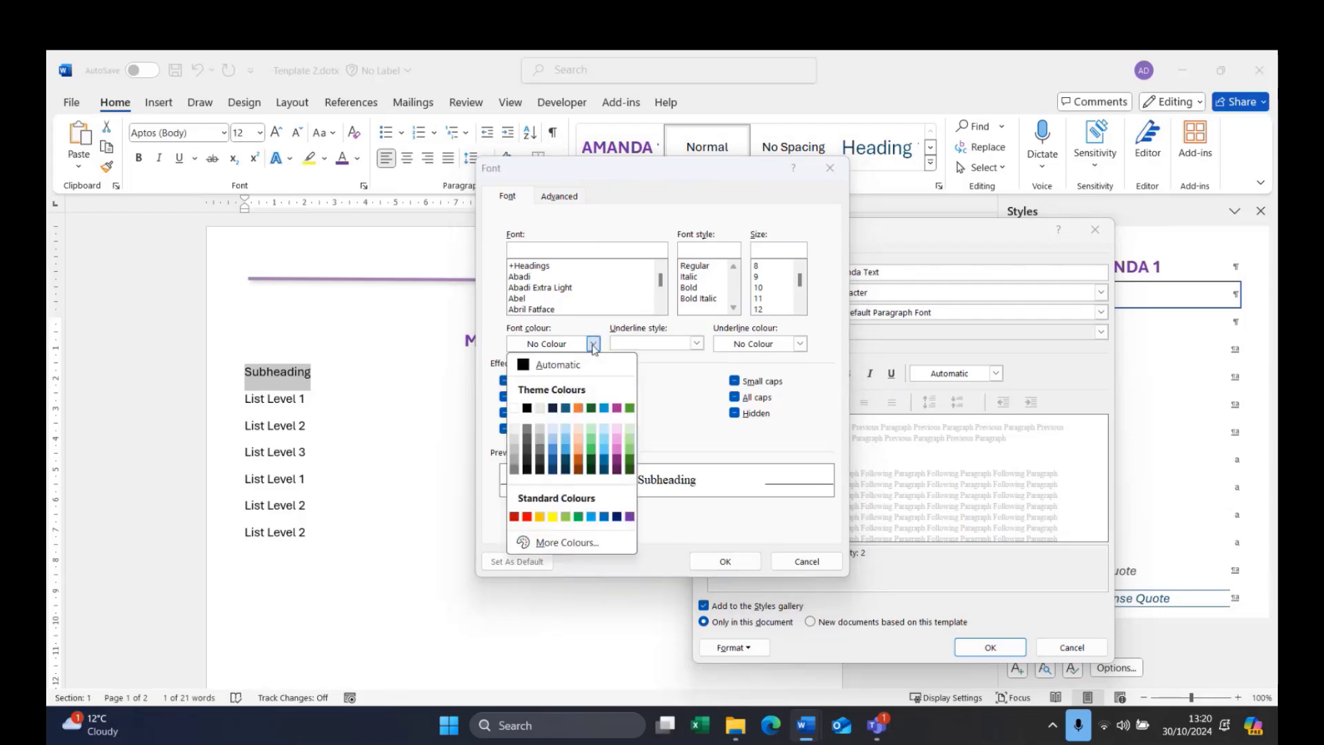
{"action": "left_click", "coordinate": [565, 408]}
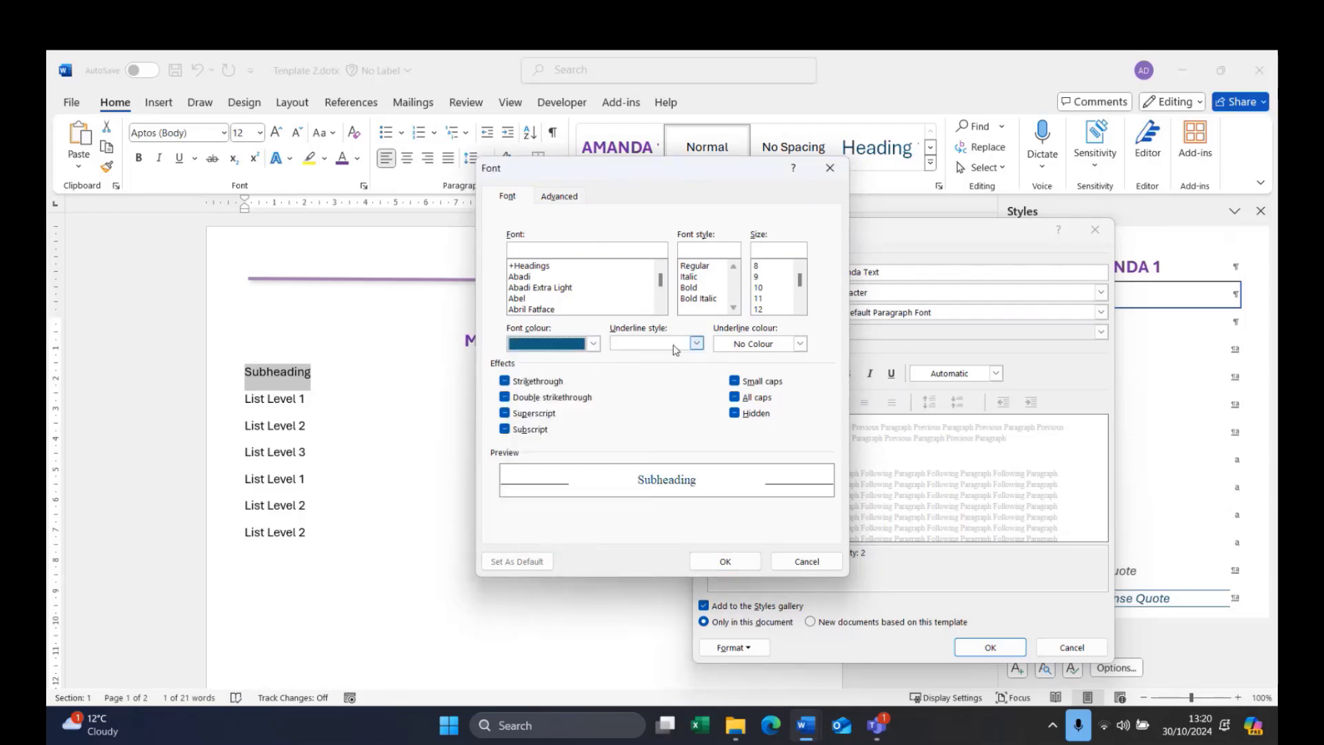
{"action": "left_click", "coordinate": [697, 343]}
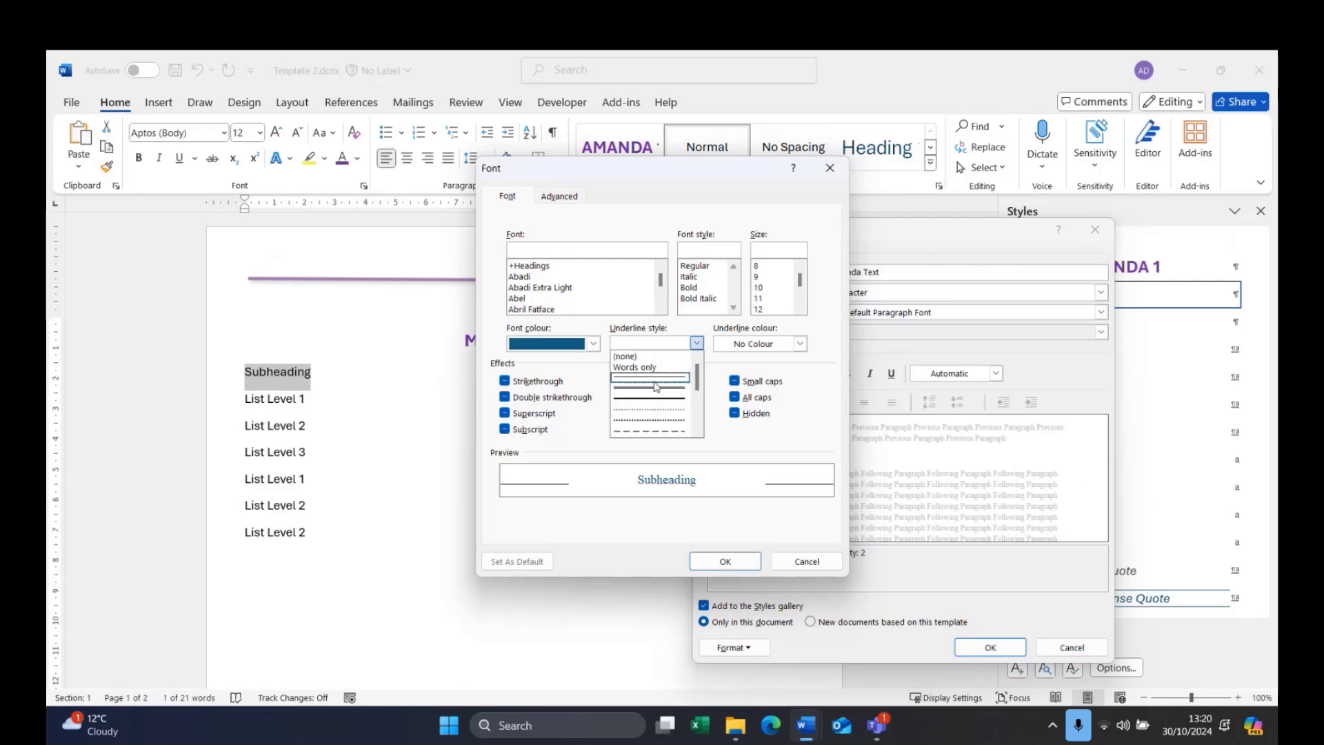
{"action": "left_click", "coordinate": [653, 378]}
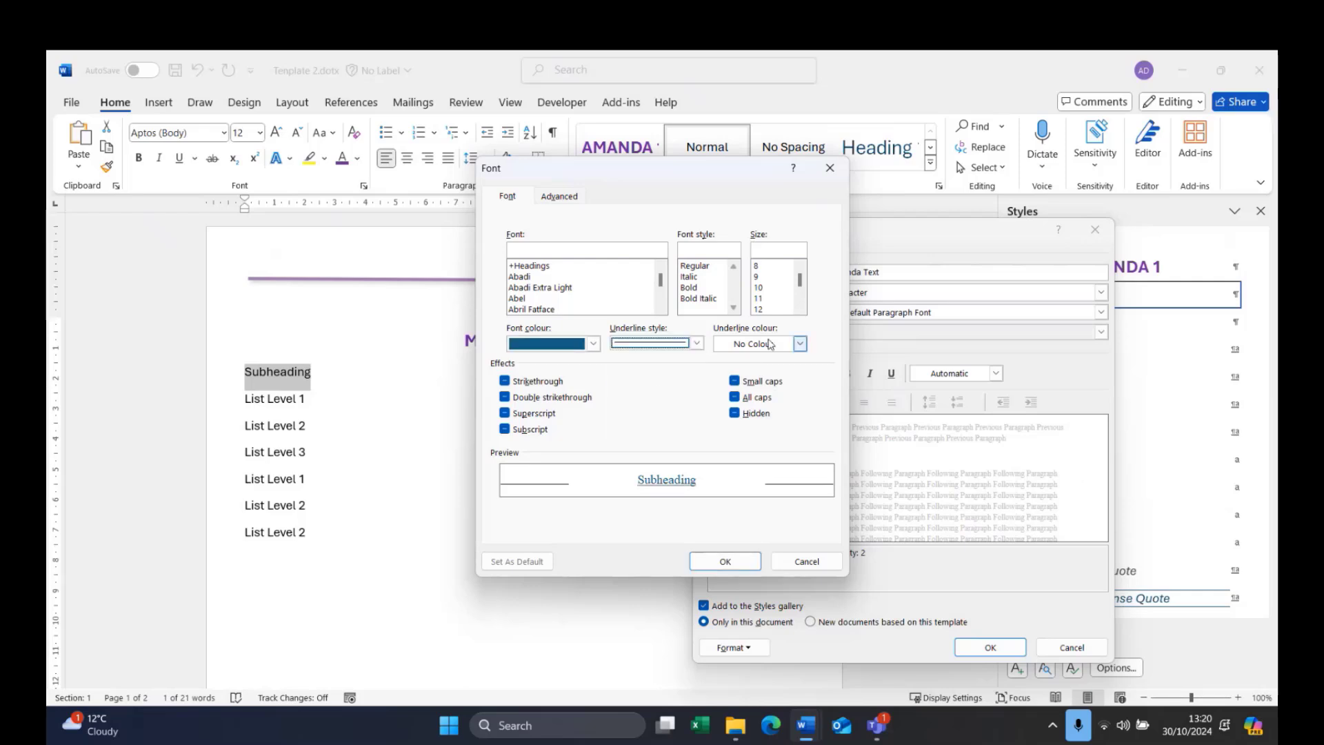
{"action": "left_click", "coordinate": [800, 344]}
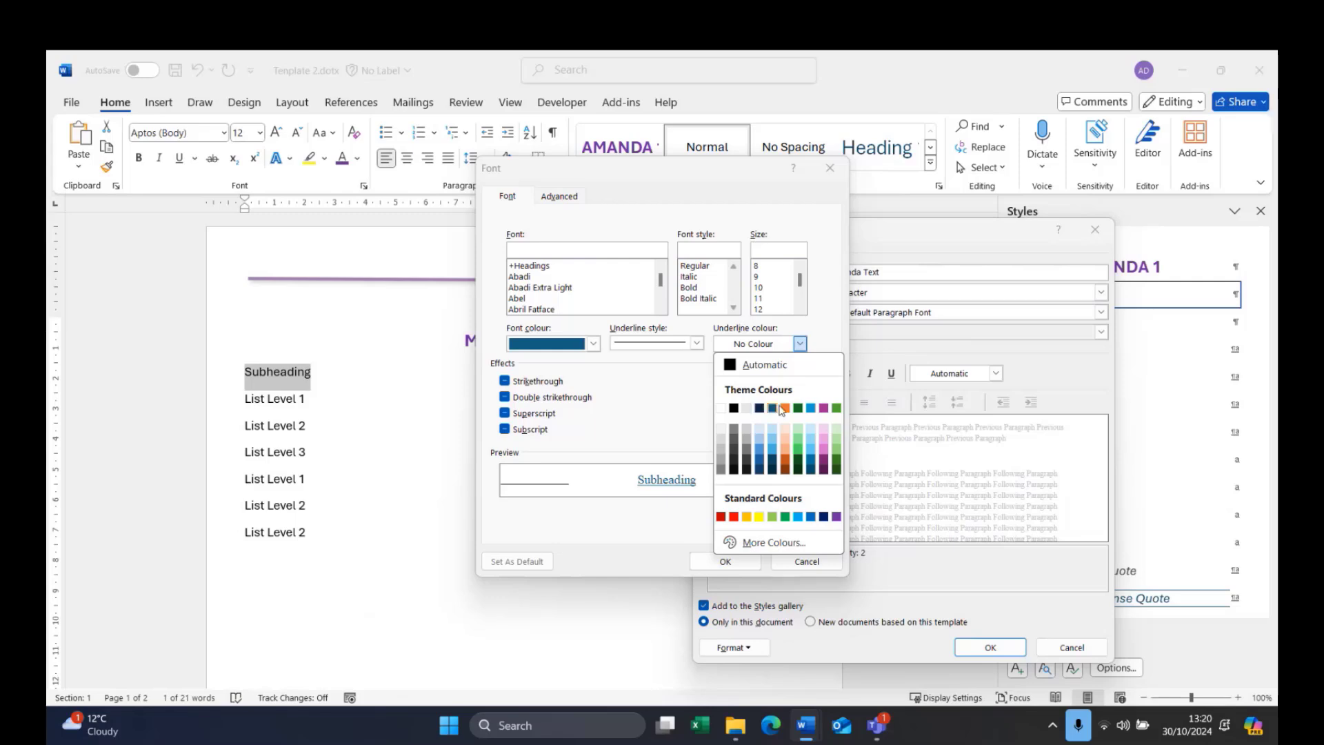
{"action": "left_click", "coordinate": [811, 408]}
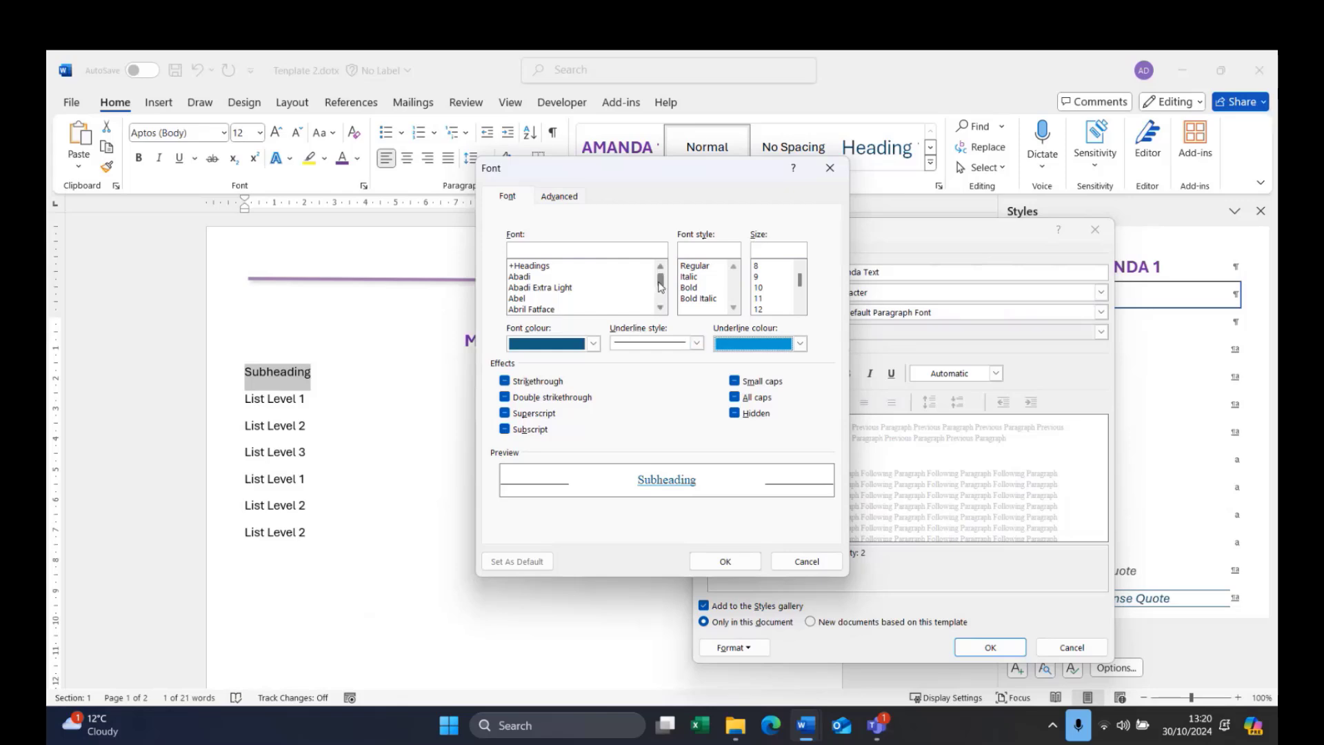
Set the new style's font to Calibri, italic, 12 pt, and save the style for new documents based on this template
{"action": "scroll", "coordinate": [659, 304], "scroll_direction": "down", "scroll_amount": 8}
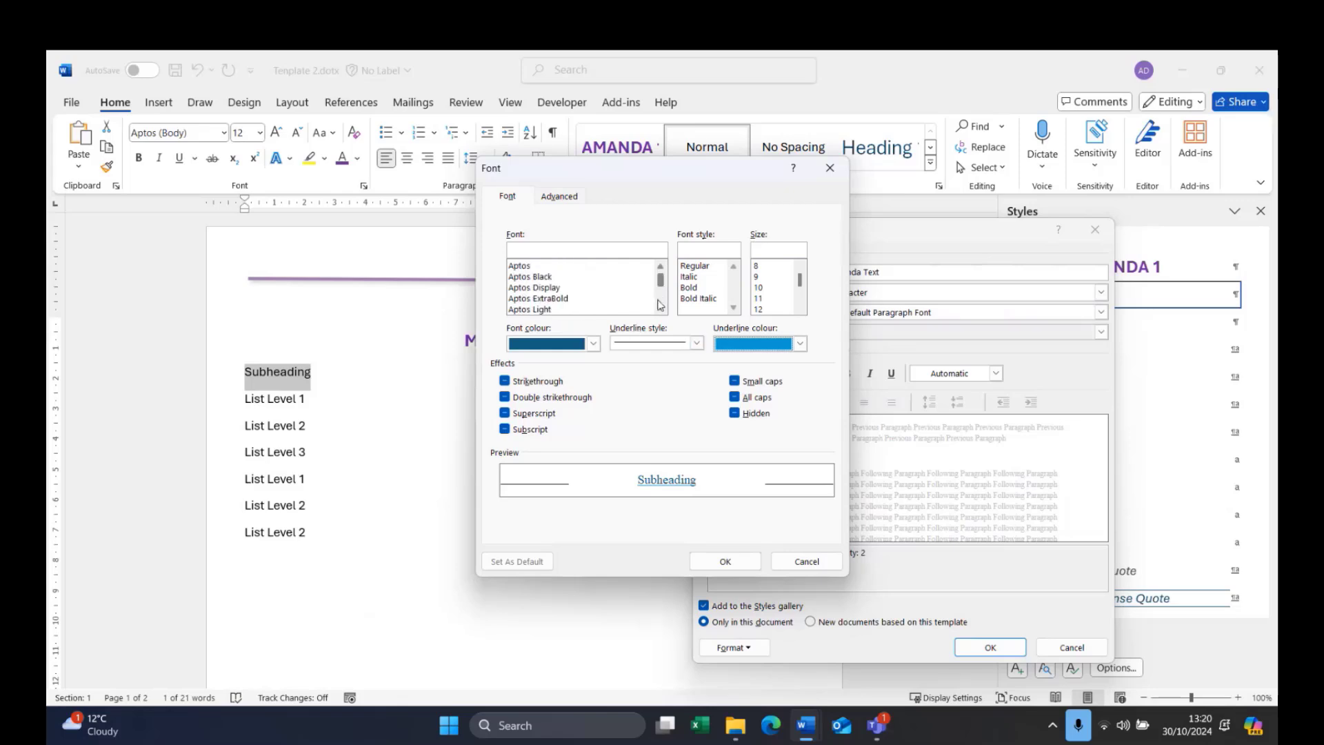
{"action": "key", "text": "alt+c"}
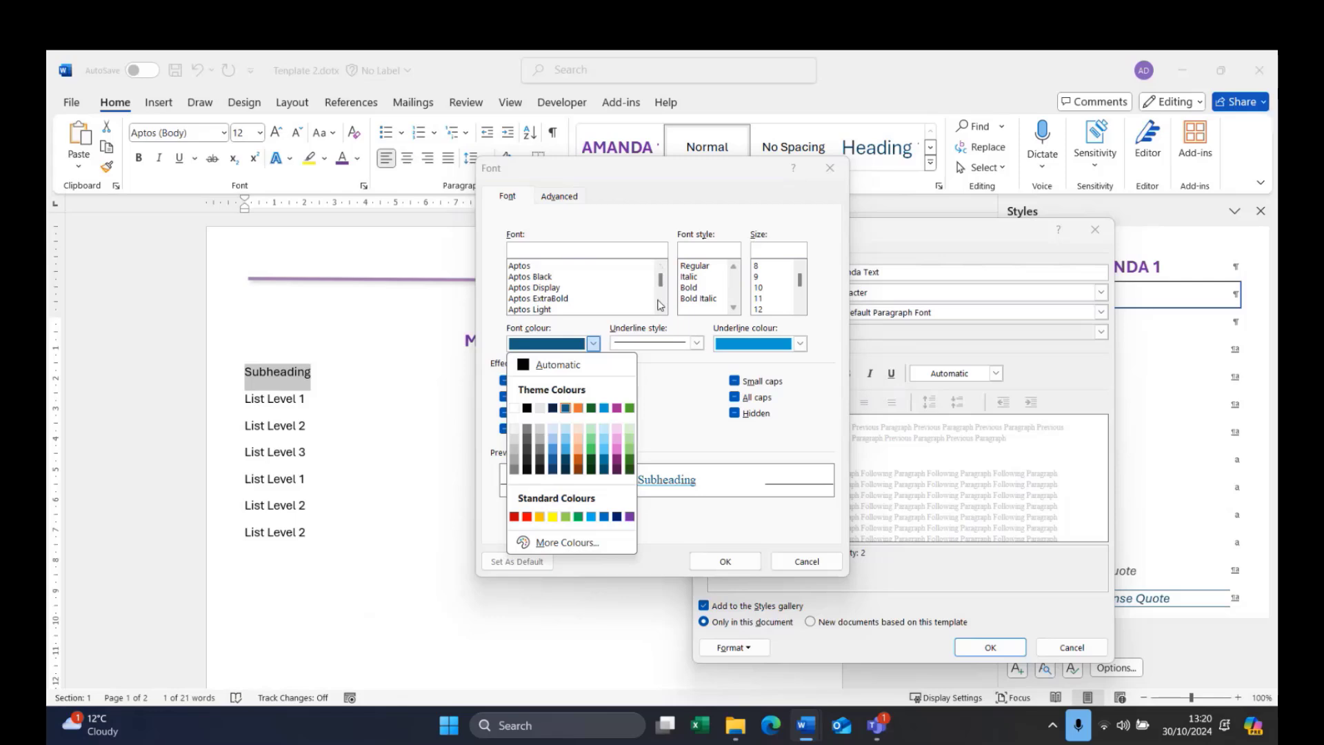
{"action": "left_click", "coordinate": [597, 251]}
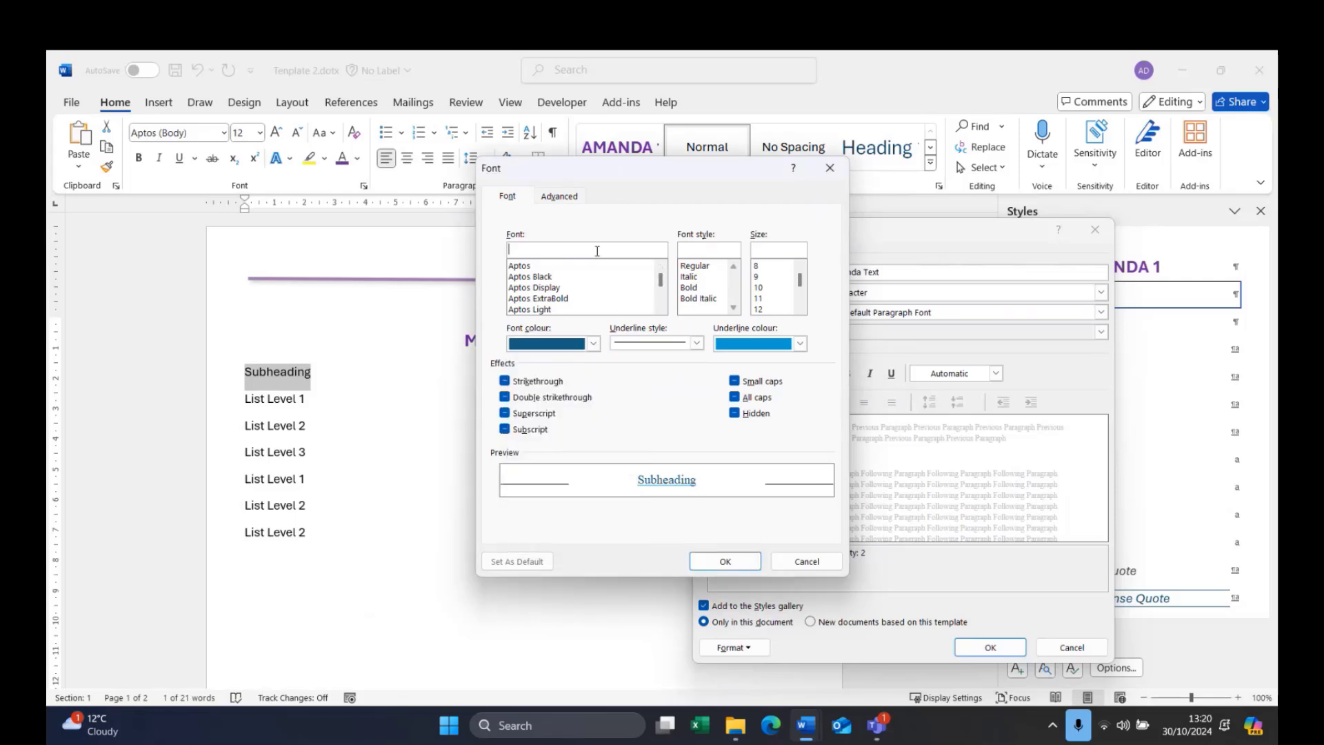
{"action": "type", "text": "ca"}
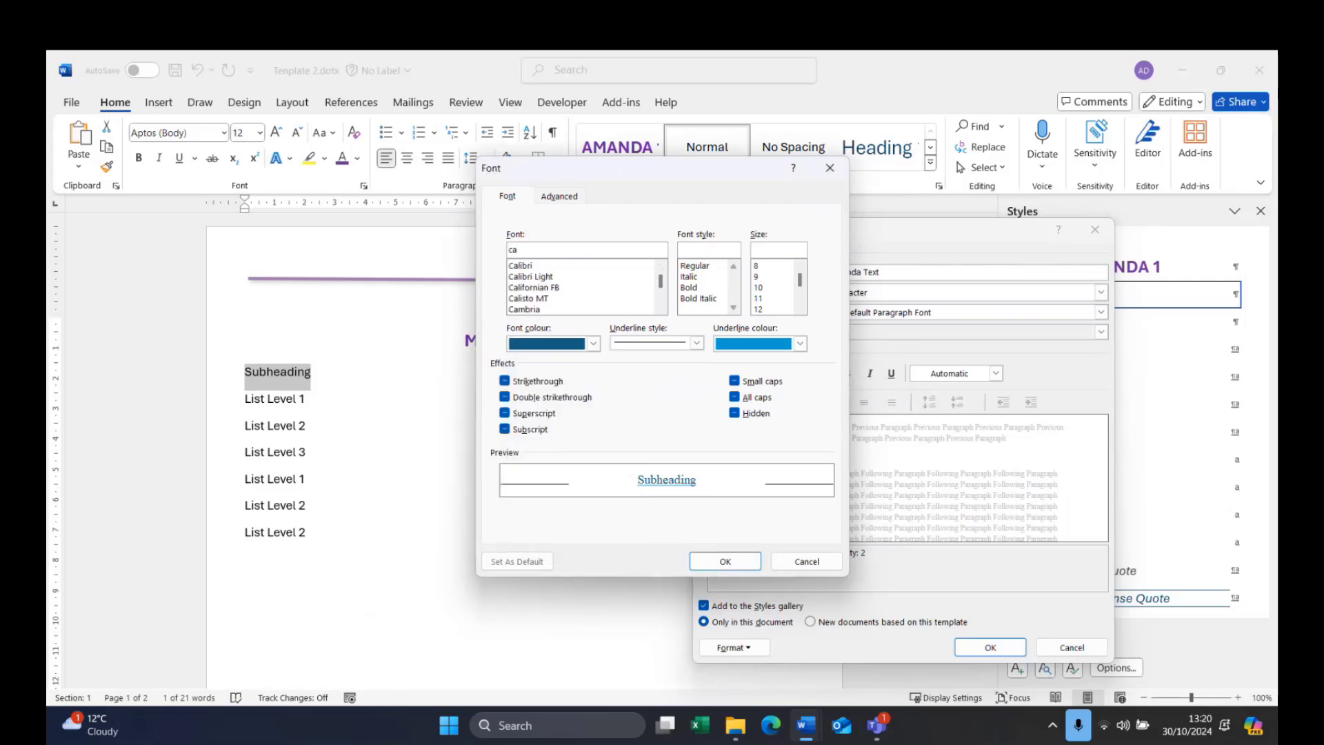
{"action": "left_click", "coordinate": [578, 266]}
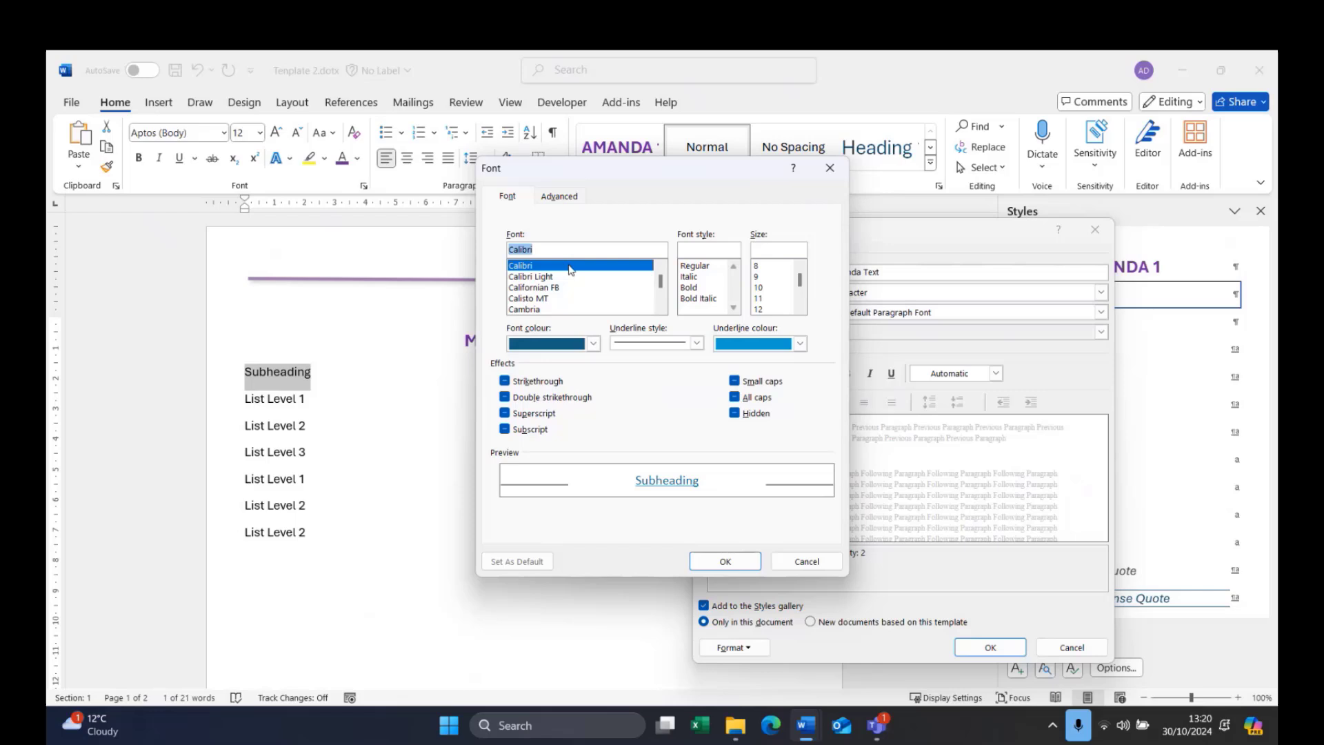
{"action": "left_click", "coordinate": [688, 276]}
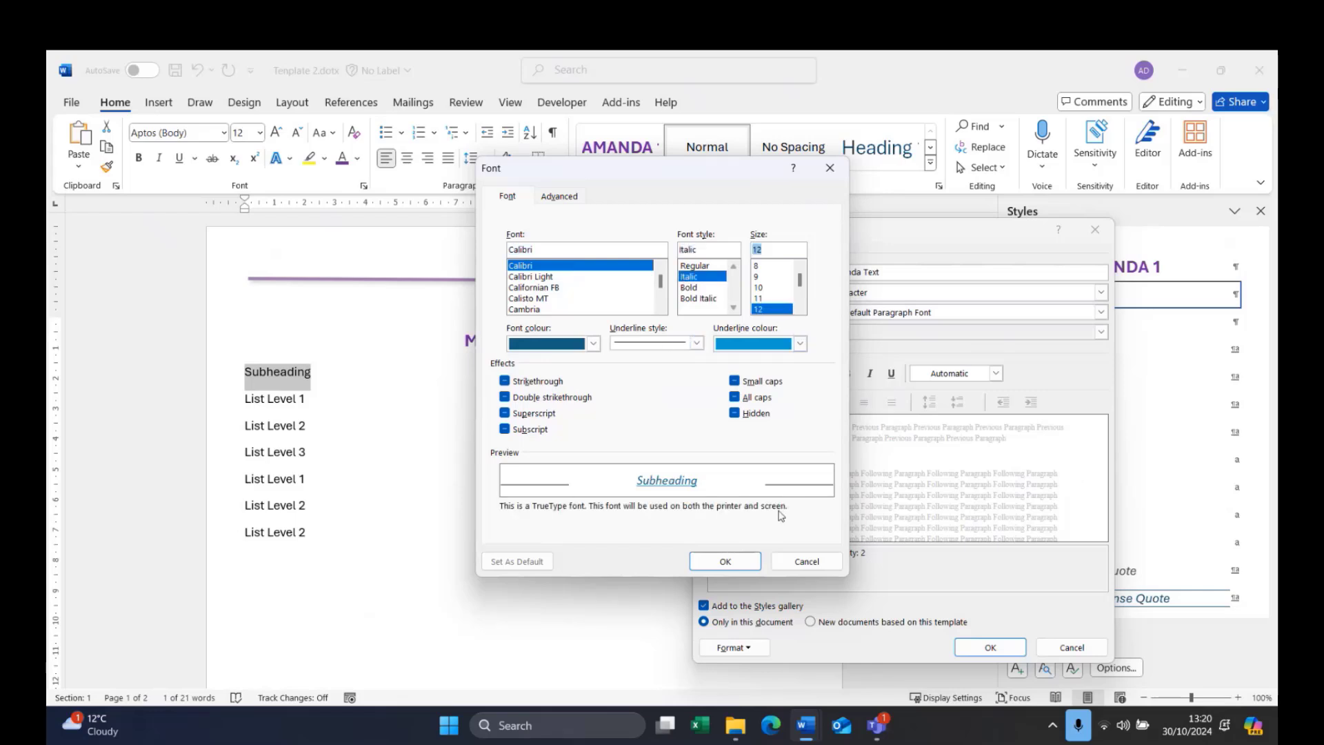
{"action": "left_click", "coordinate": [751, 562]}
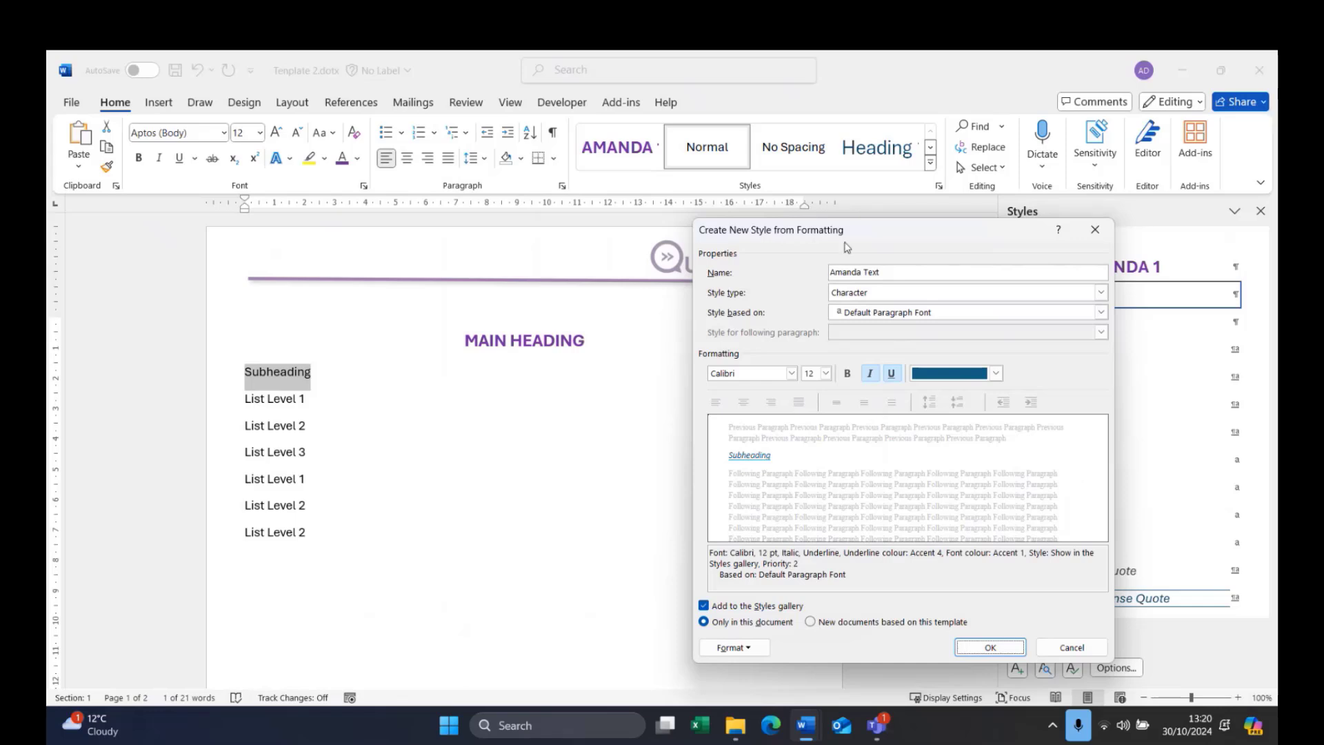
{"action": "left_click", "coordinate": [812, 623]}
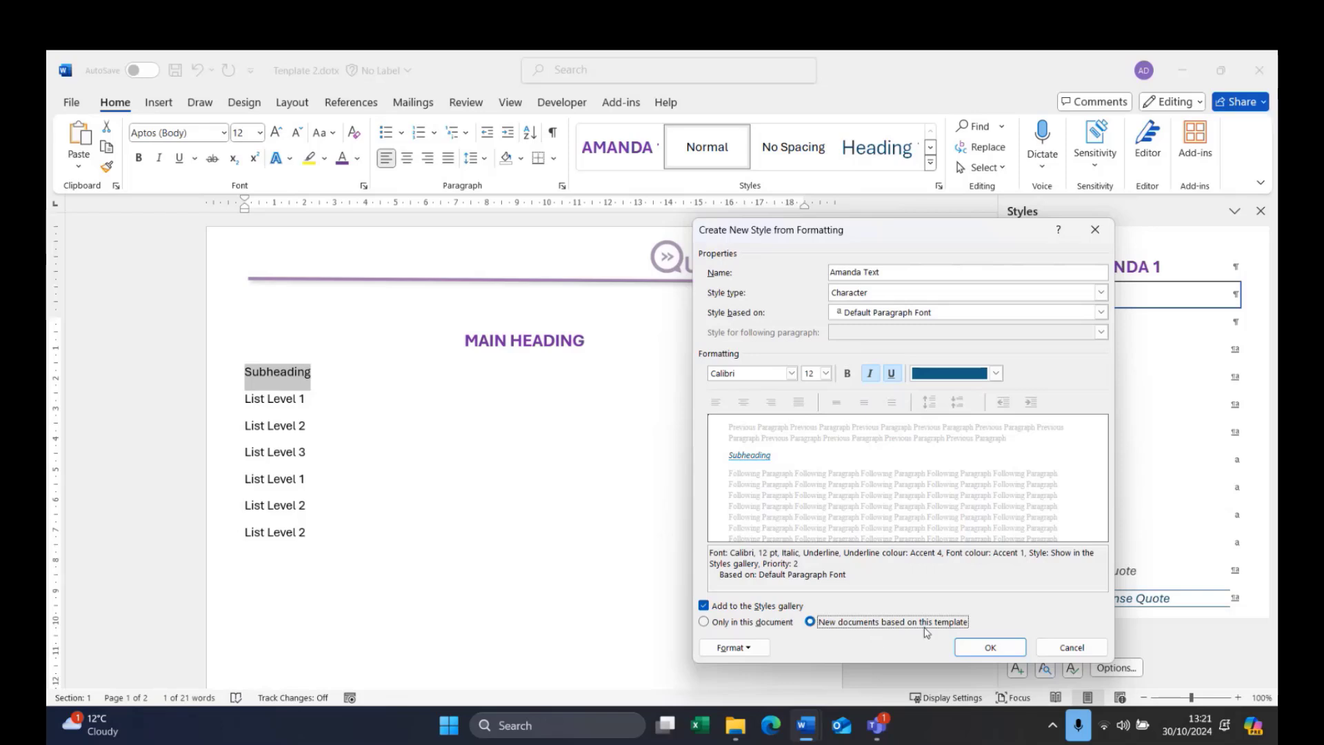
{"action": "left_click", "coordinate": [995, 648]}
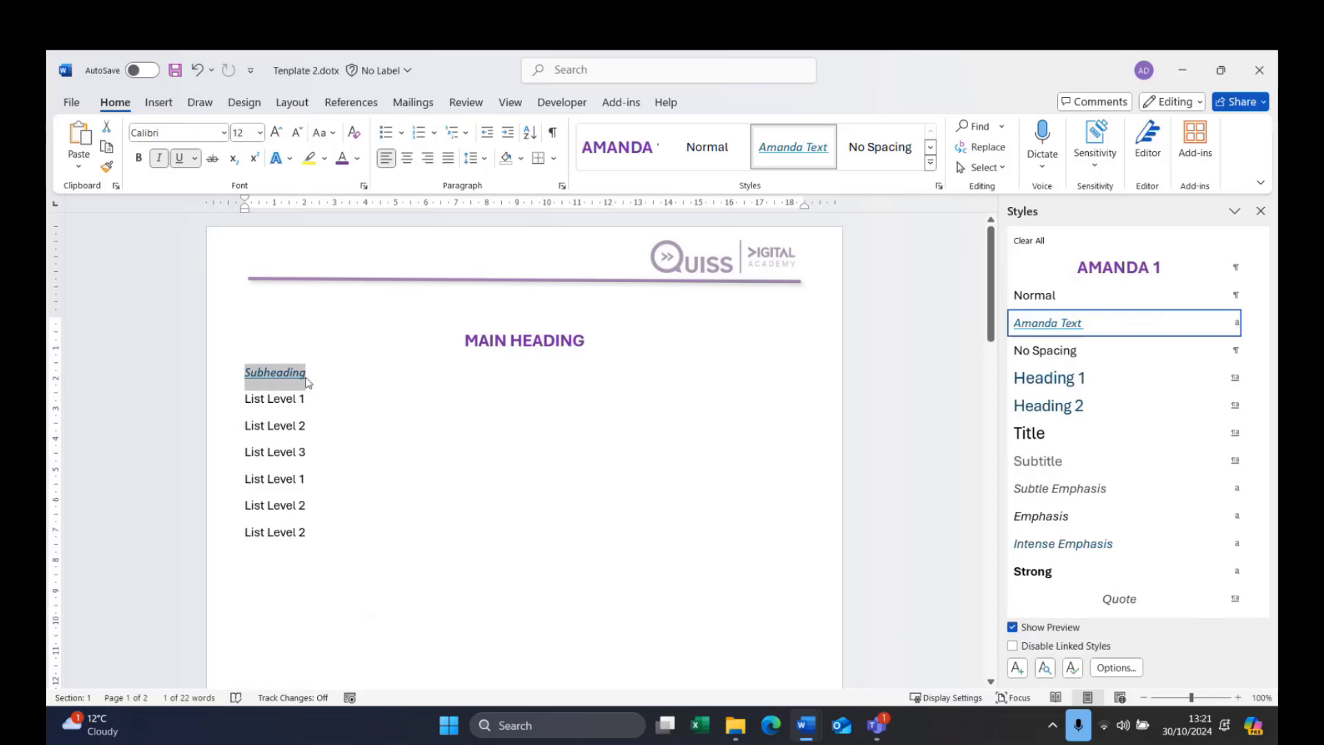
Examine the new character style's formatting summary and compare the style type symbols in the styles list
{"action": "left_click", "coordinate": [324, 400]}
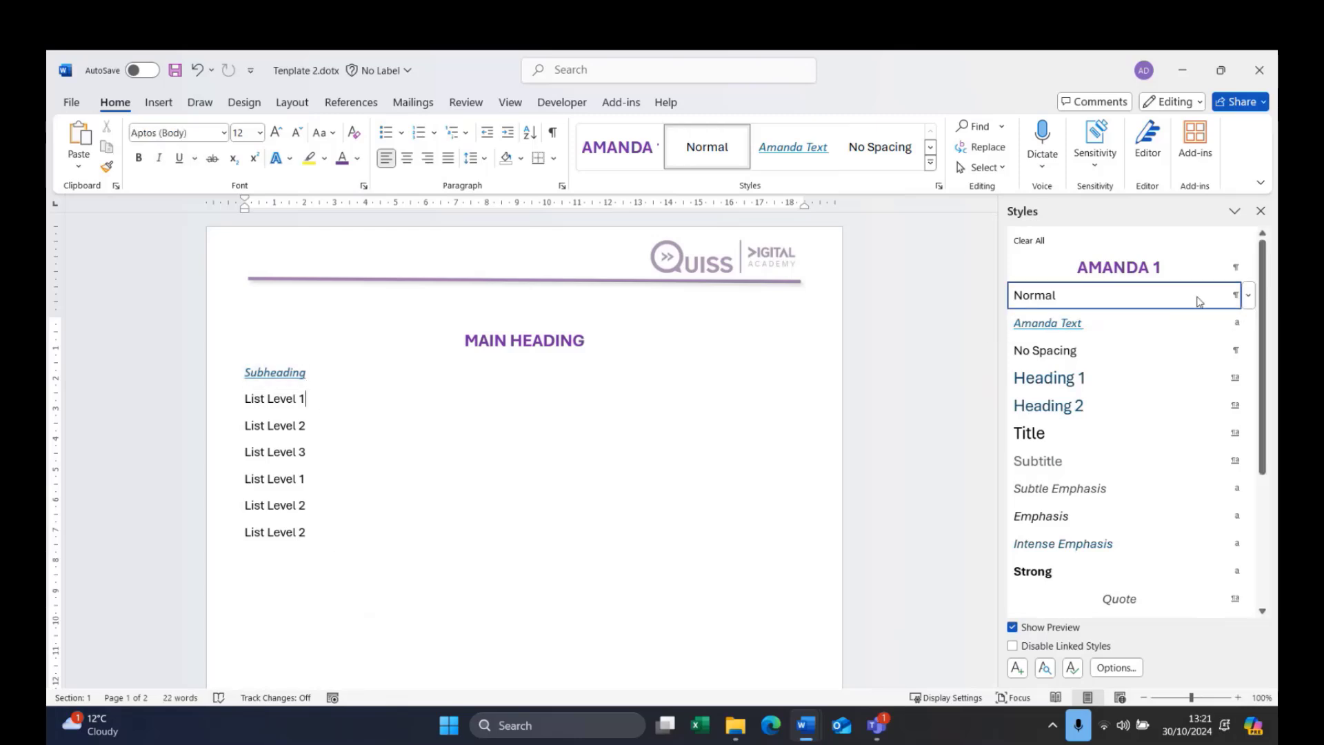
{"action": "mouse_move", "coordinate": [1071, 333]}
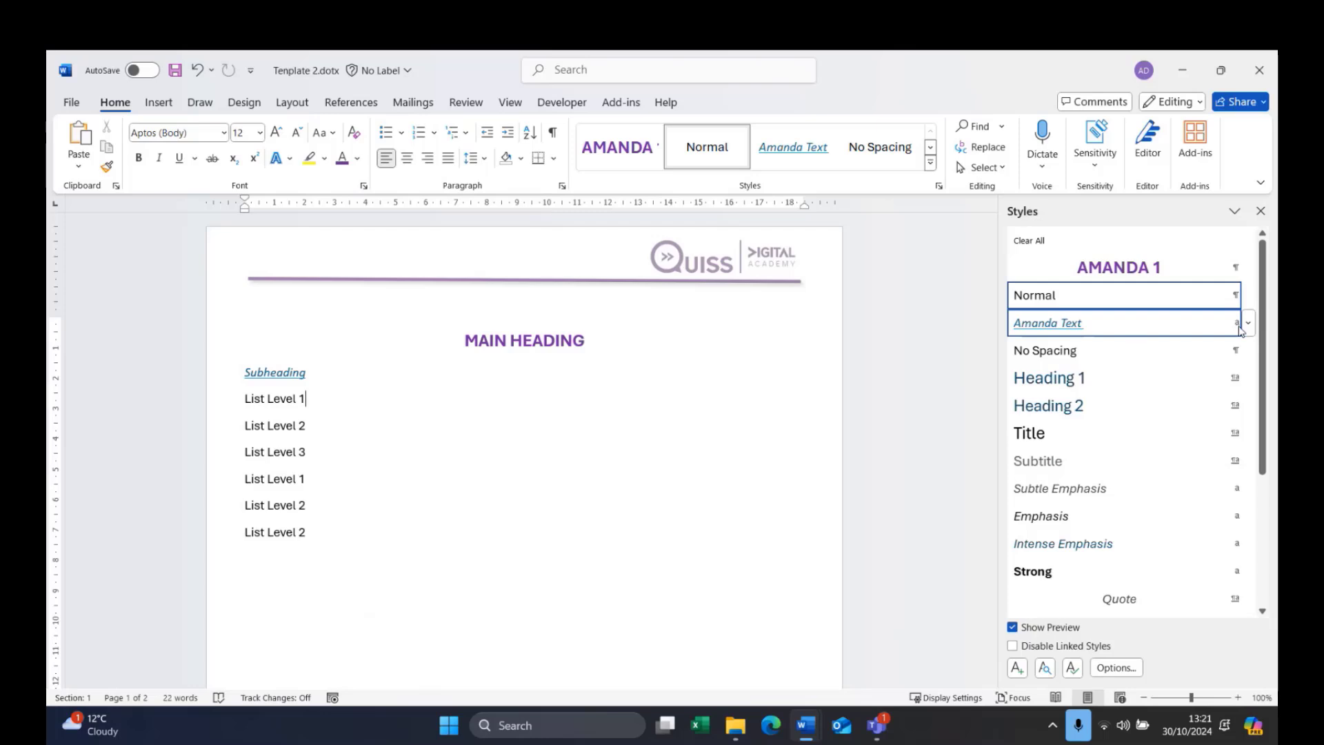
{"action": "mouse_move", "coordinate": [1242, 326]}
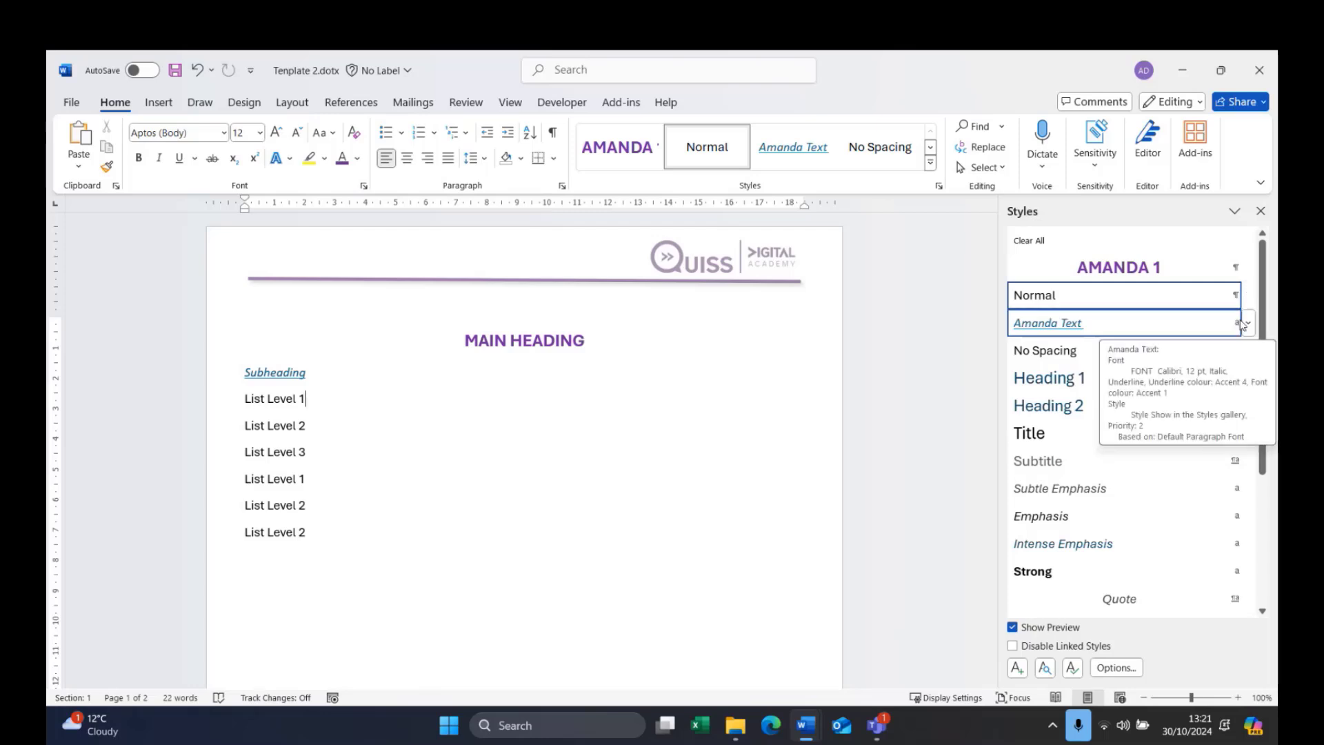
{"action": "mouse_move", "coordinate": [1087, 301]}
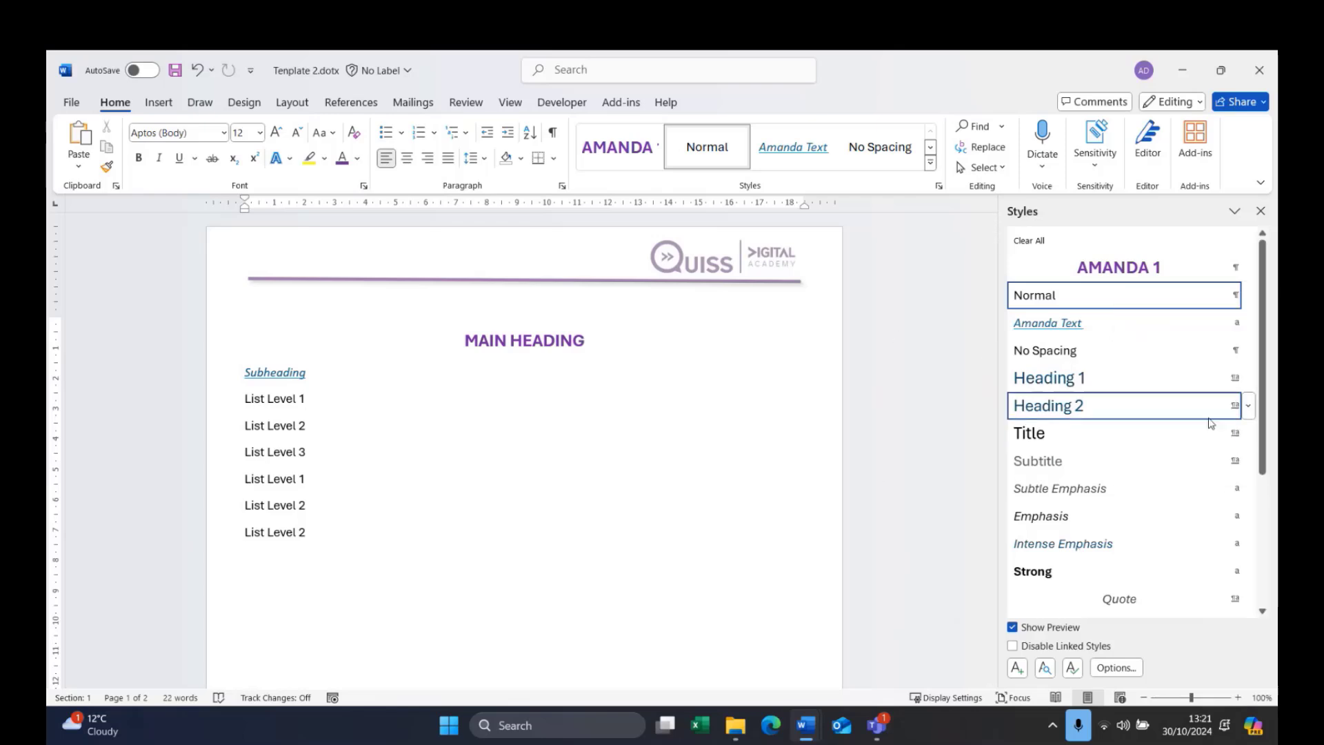
{"action": "mouse_move", "coordinate": [1233, 411]}
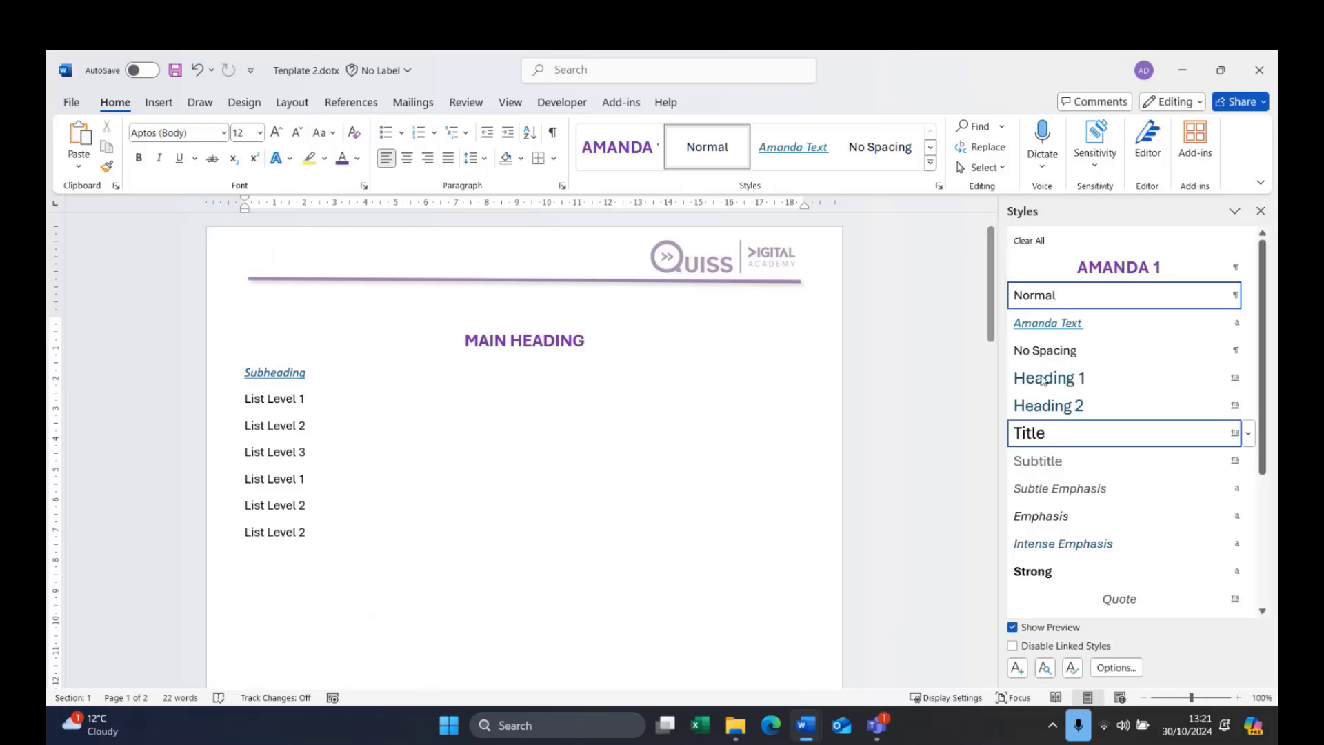
Inspect the paragraph and text level formatting of the Subheading text with the Style Inspector
{"action": "left_click", "coordinate": [1044, 667]}
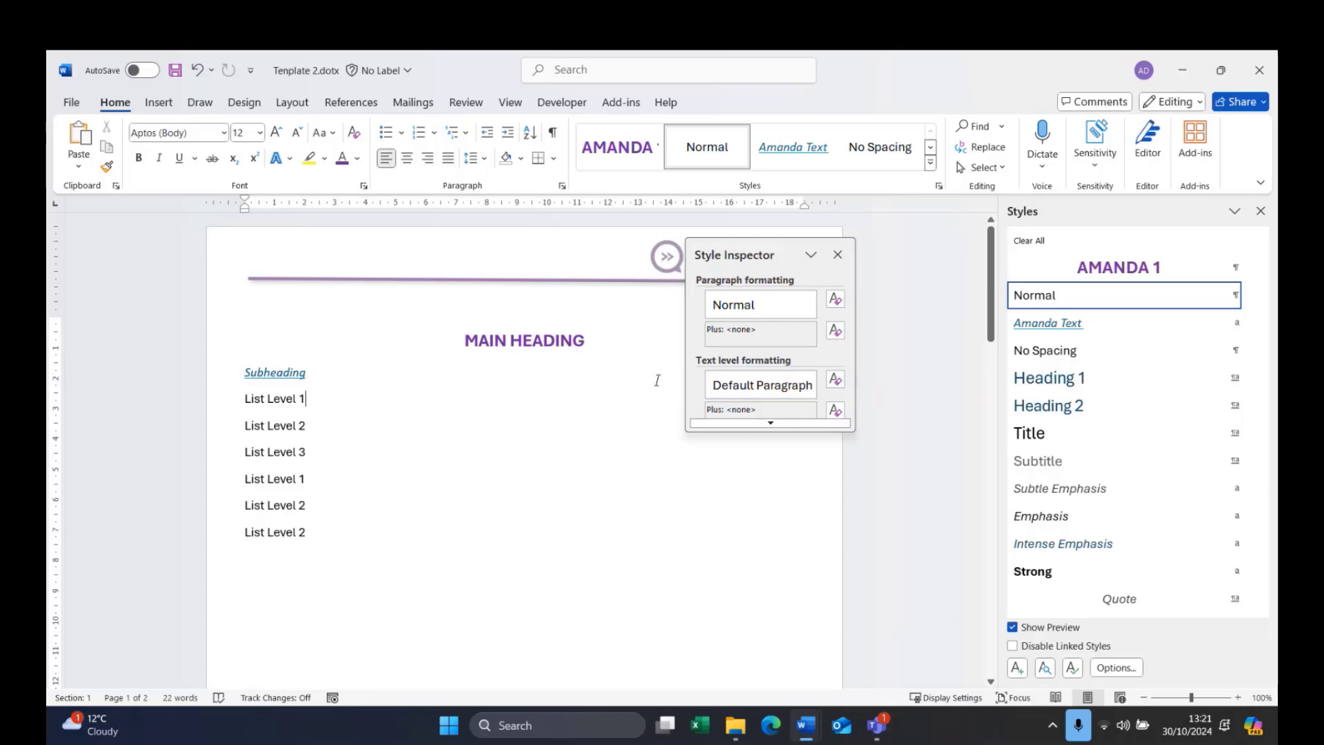
{"action": "left_click", "coordinate": [296, 373]}
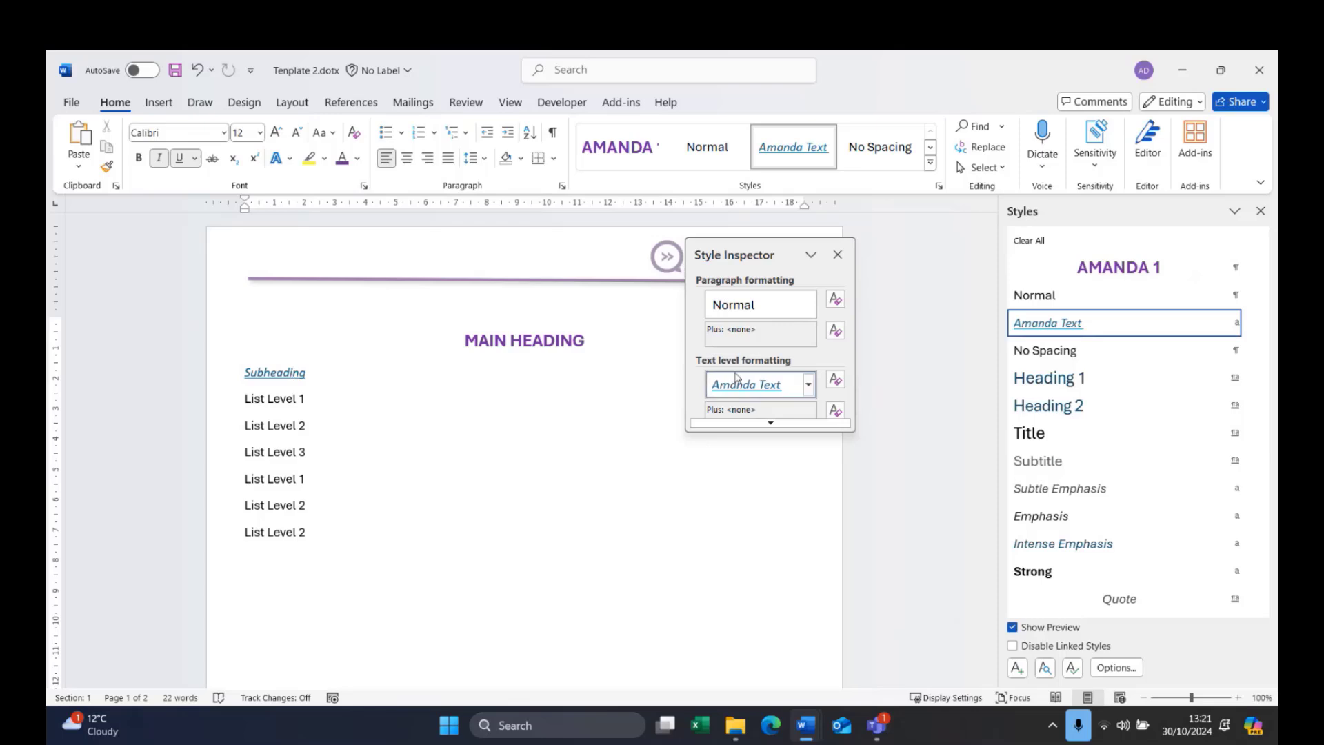
{"action": "left_click", "coordinate": [771, 422]}
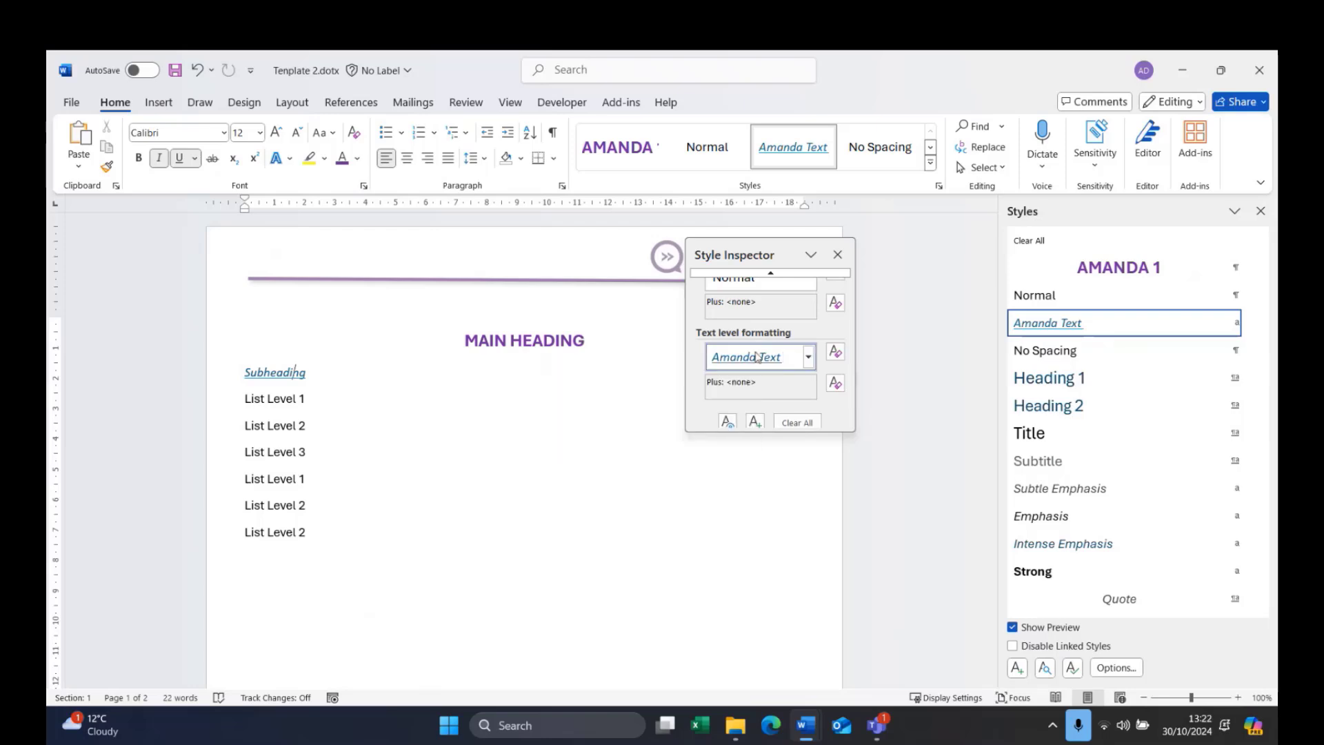
{"action": "left_click", "coordinate": [800, 275]}
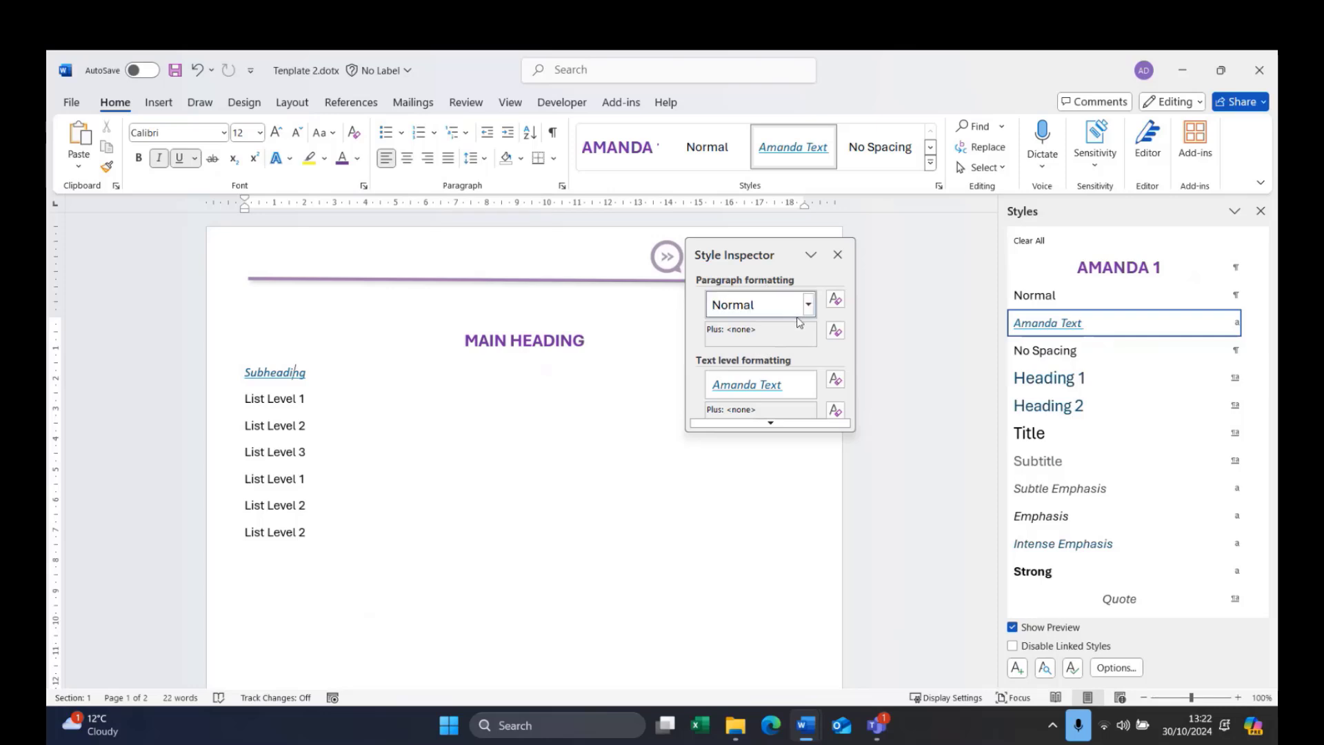
{"action": "left_click", "coordinate": [771, 423]}
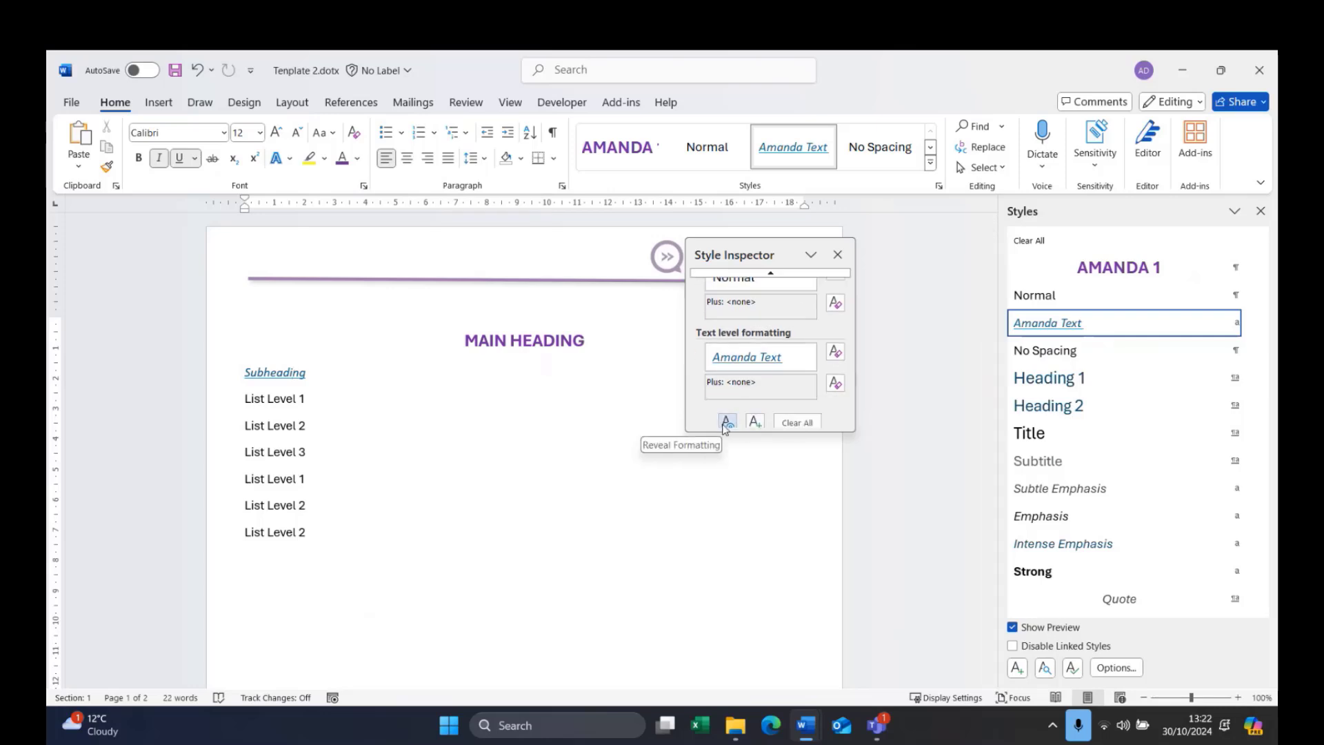
Reveal the full formatting of the Subheading text and review its font, paragraph and section details
{"action": "left_click", "coordinate": [727, 422]}
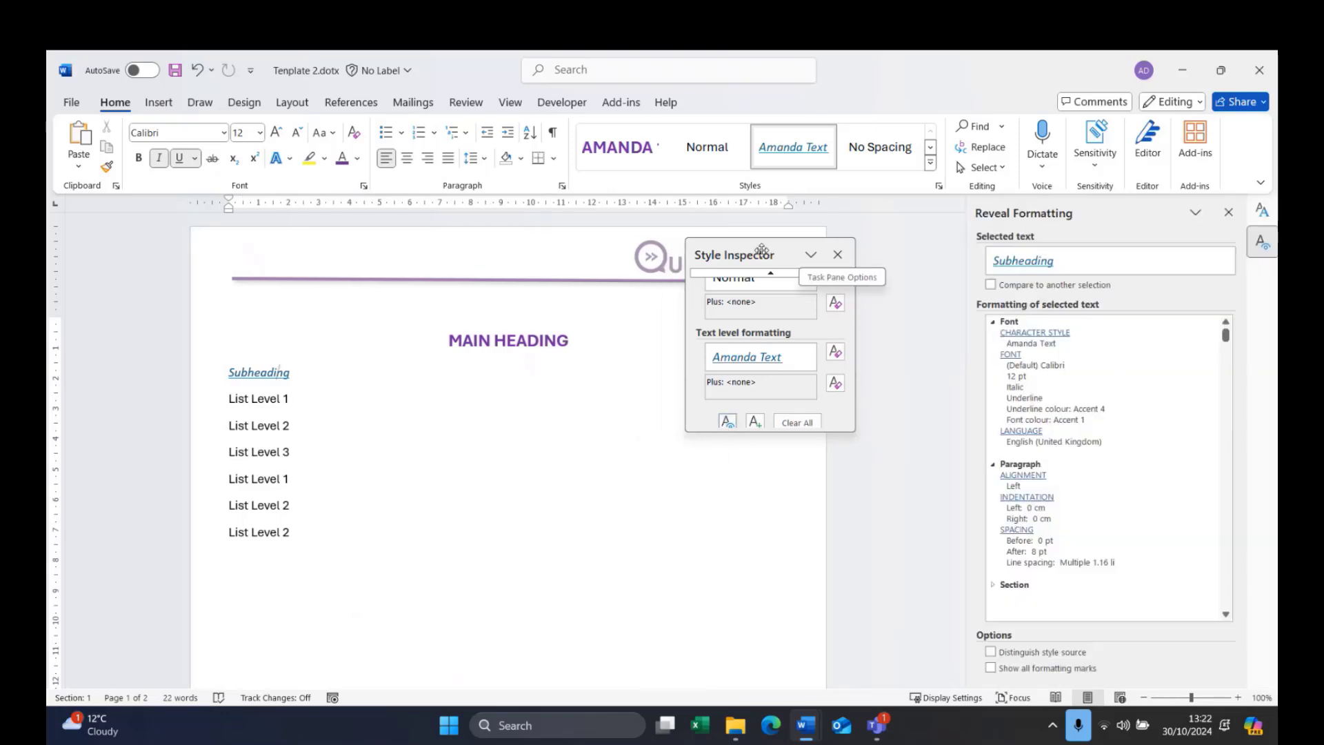
{"action": "left_click_drag", "start_coordinate": [761, 251], "coordinate": [884, 213]}
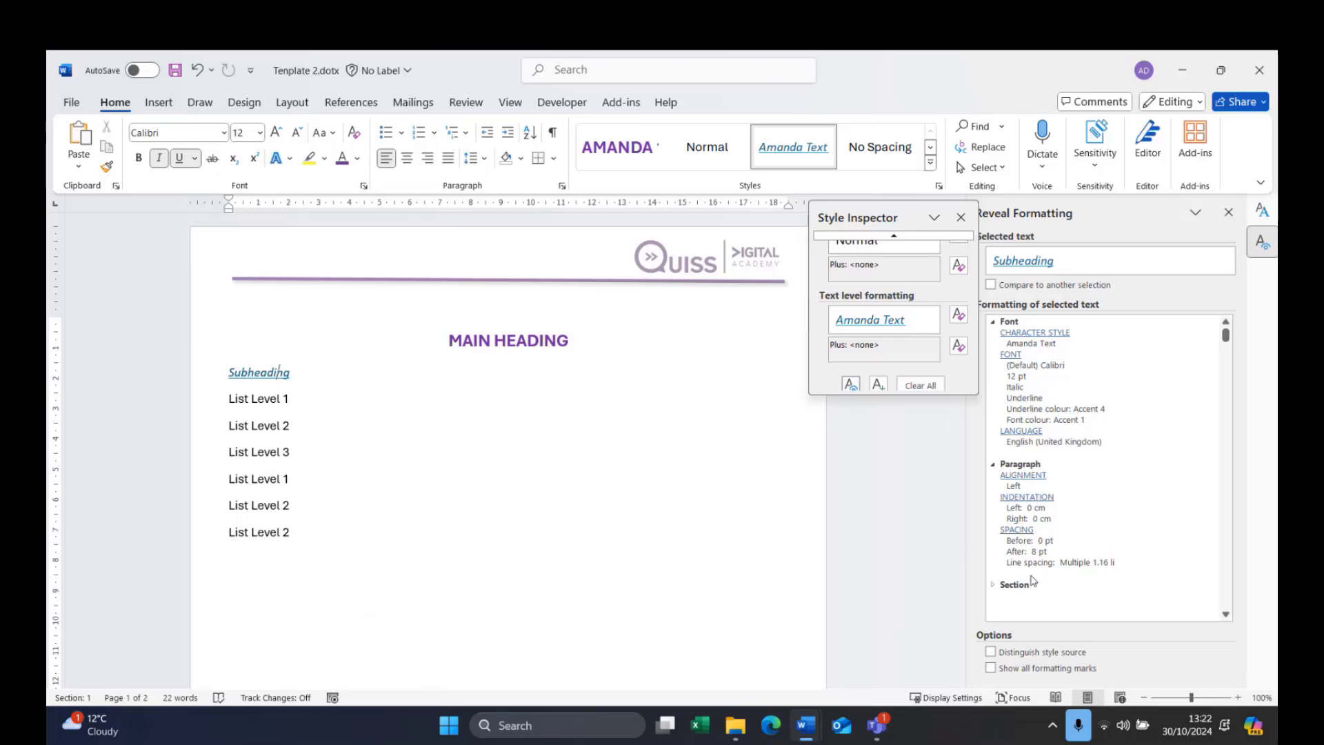
{"action": "left_click", "coordinate": [993, 585]}
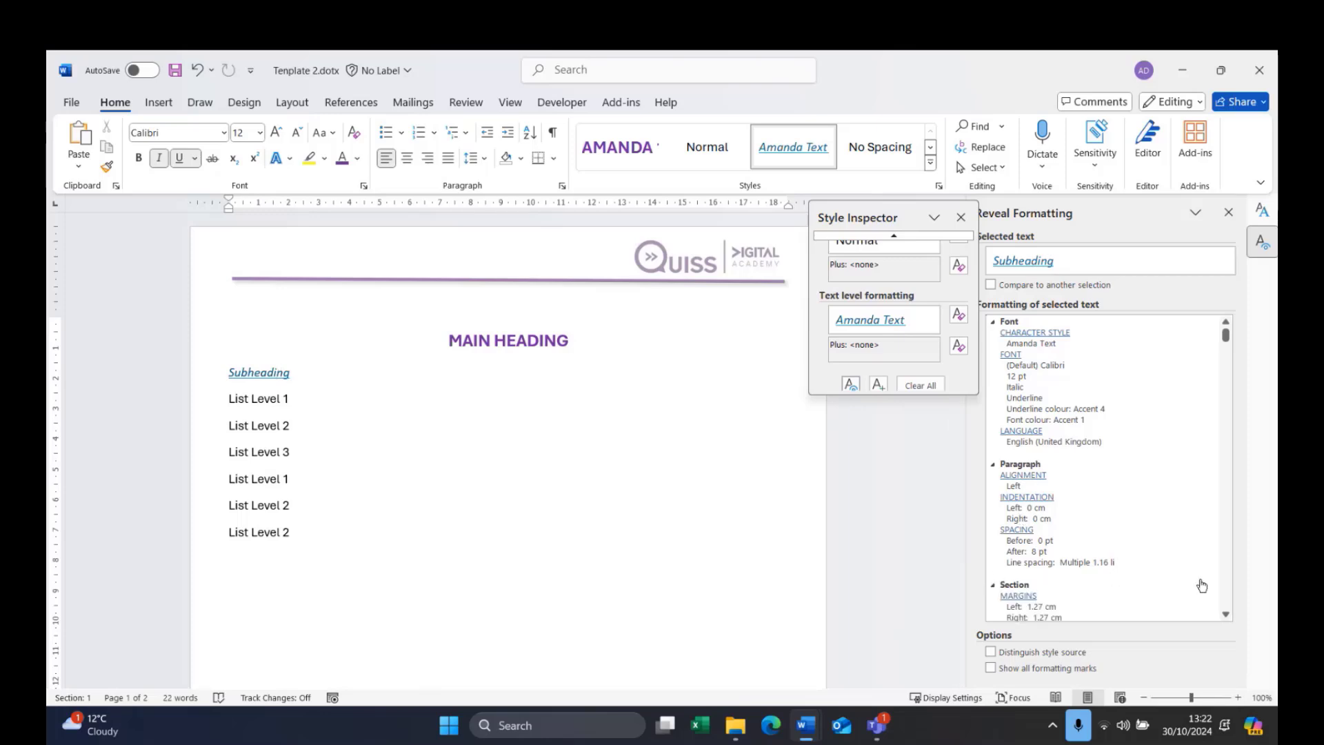
{"action": "left_click", "coordinate": [1225, 615]}
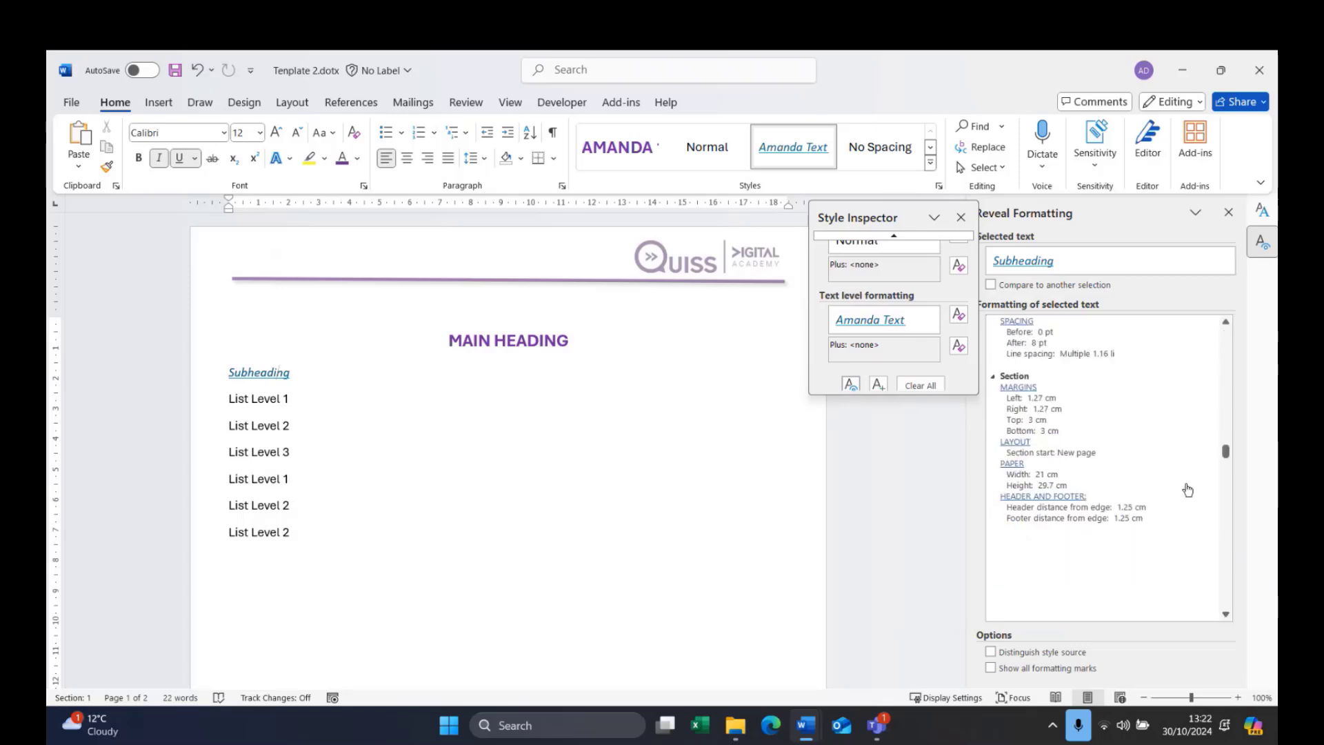
{"action": "left_click_drag", "start_coordinate": [1226, 449], "coordinate": [1226, 333]}
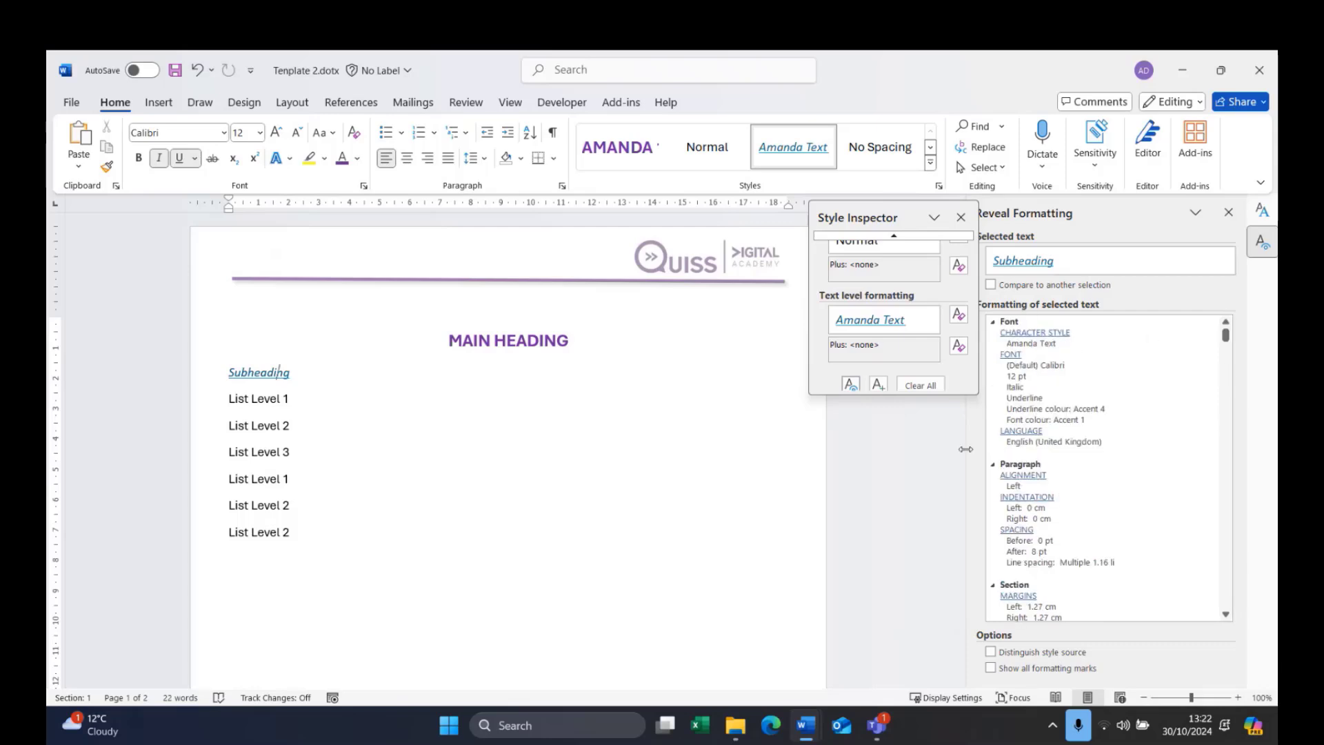
Review the MAIN HEADING text's styles and detailed formatting, and close the Reveal Formatting details
{"action": "left_click", "coordinate": [504, 337]}
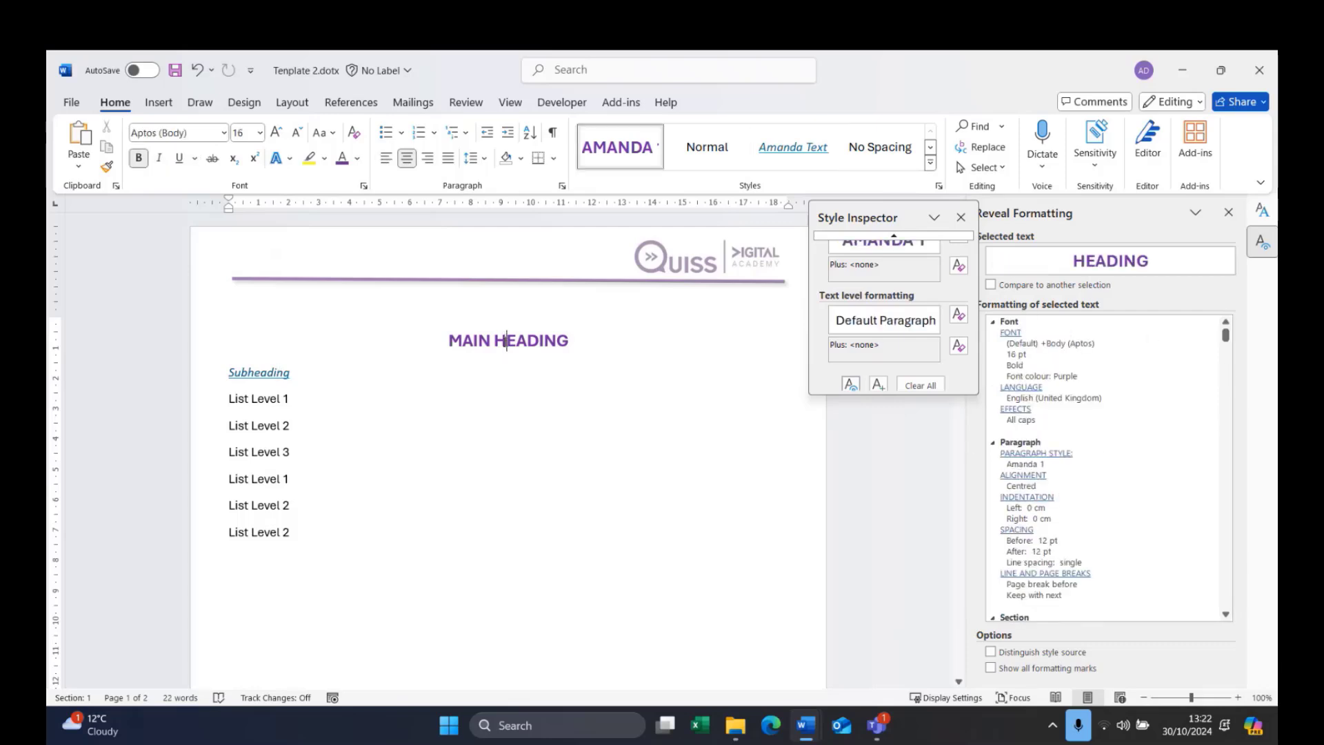
{"action": "left_click", "coordinate": [930, 235]}
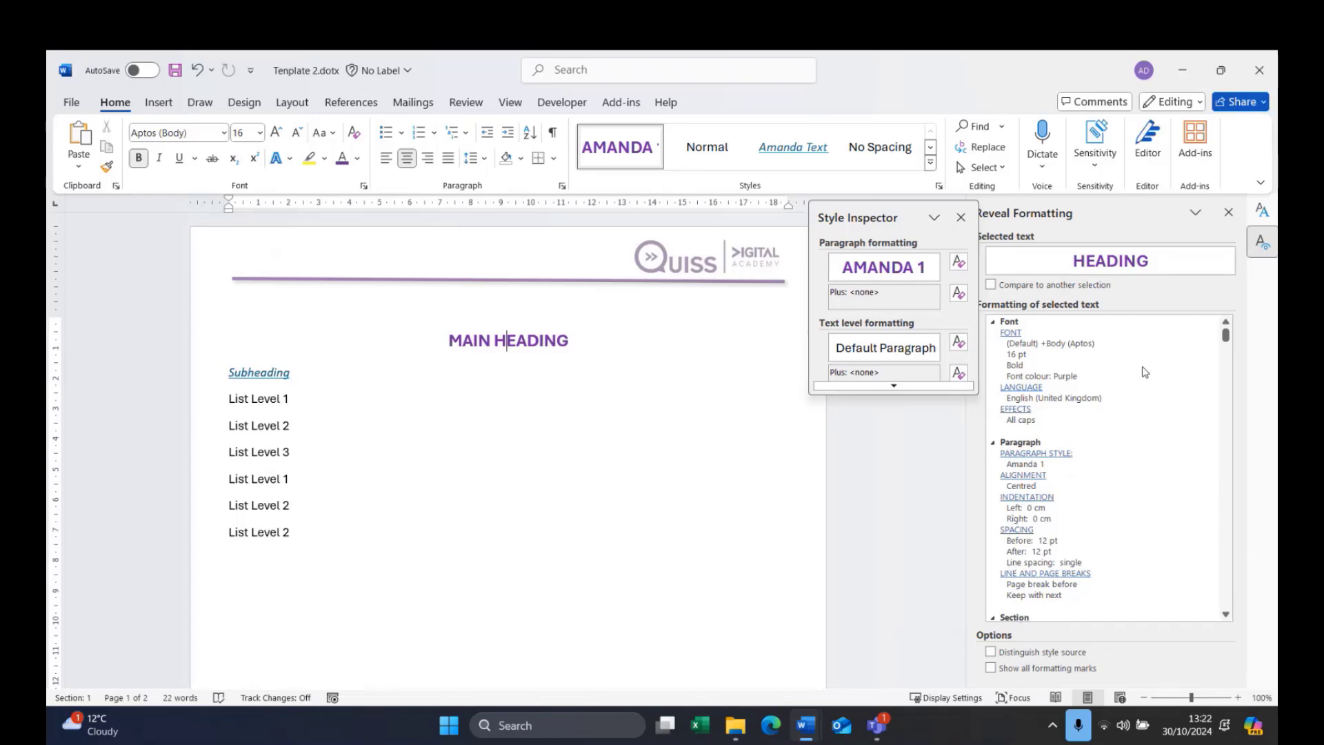
{"action": "left_click", "coordinate": [1228, 213]}
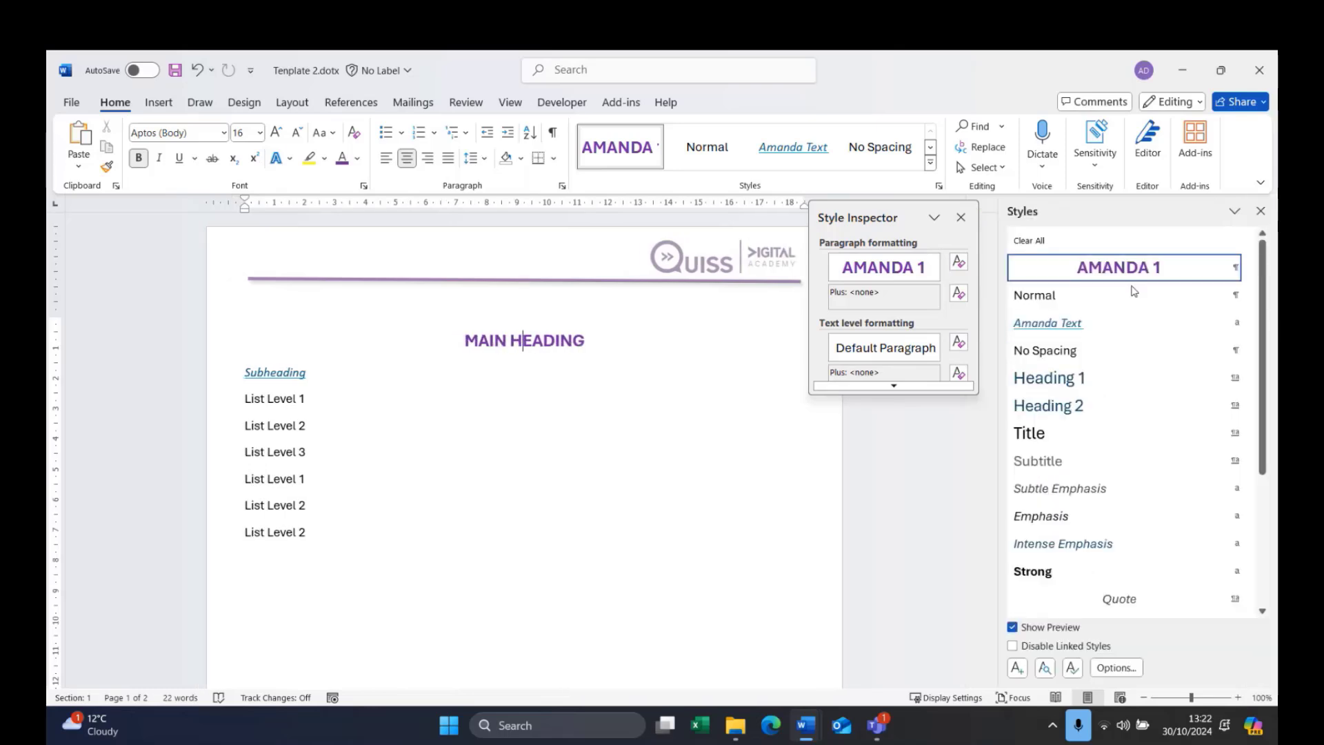
Close the Style Inspector and apply the 1., 1.1., 1.1.1. multilevel list format to the six List Level lines
{"action": "left_click", "coordinate": [962, 218]}
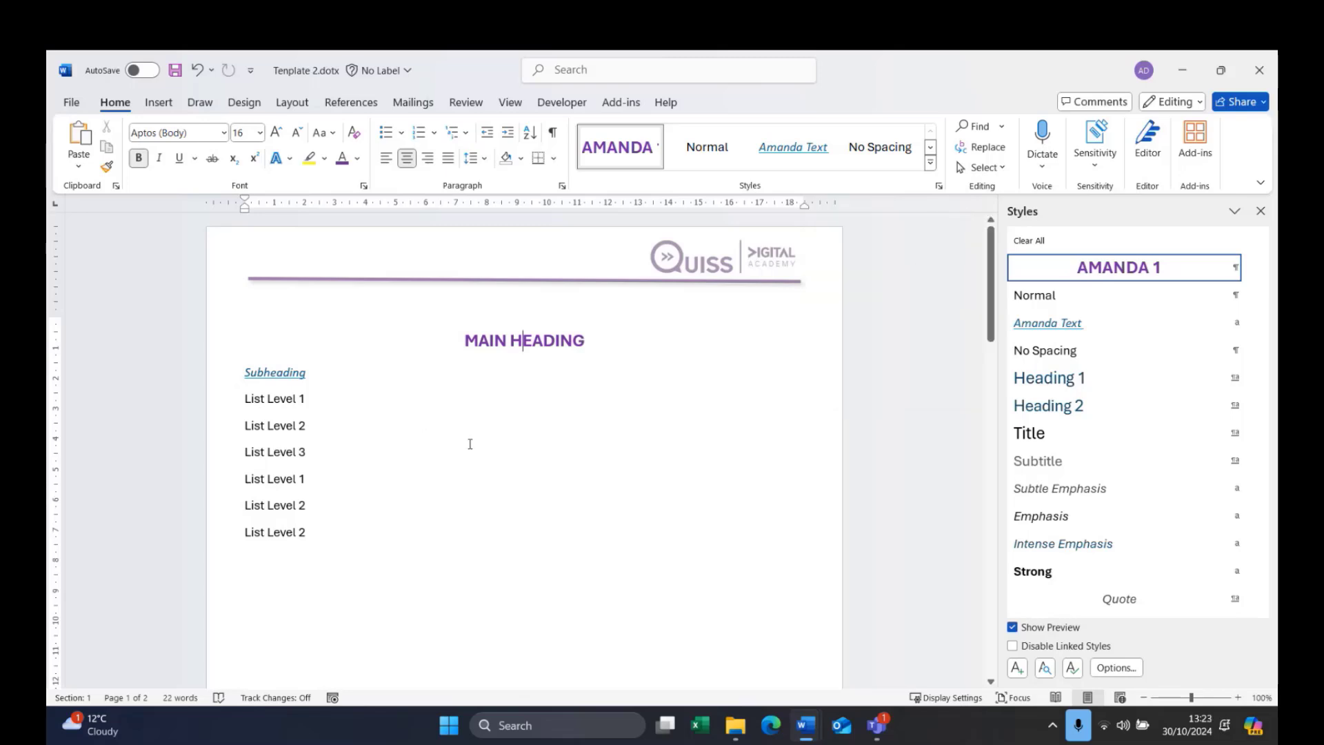
{"action": "left_click", "coordinate": [293, 534]}
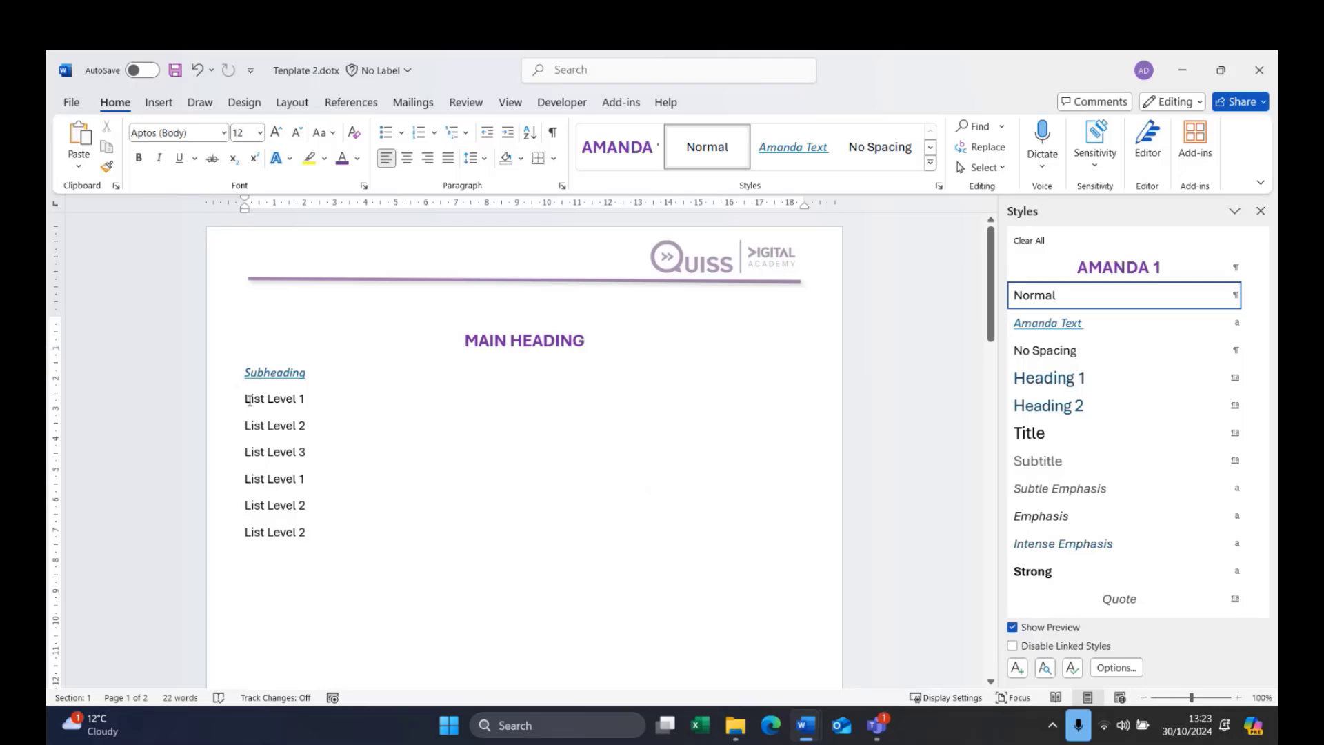
{"action": "left_click_drag", "start_coordinate": [249, 400], "coordinate": [318, 541]}
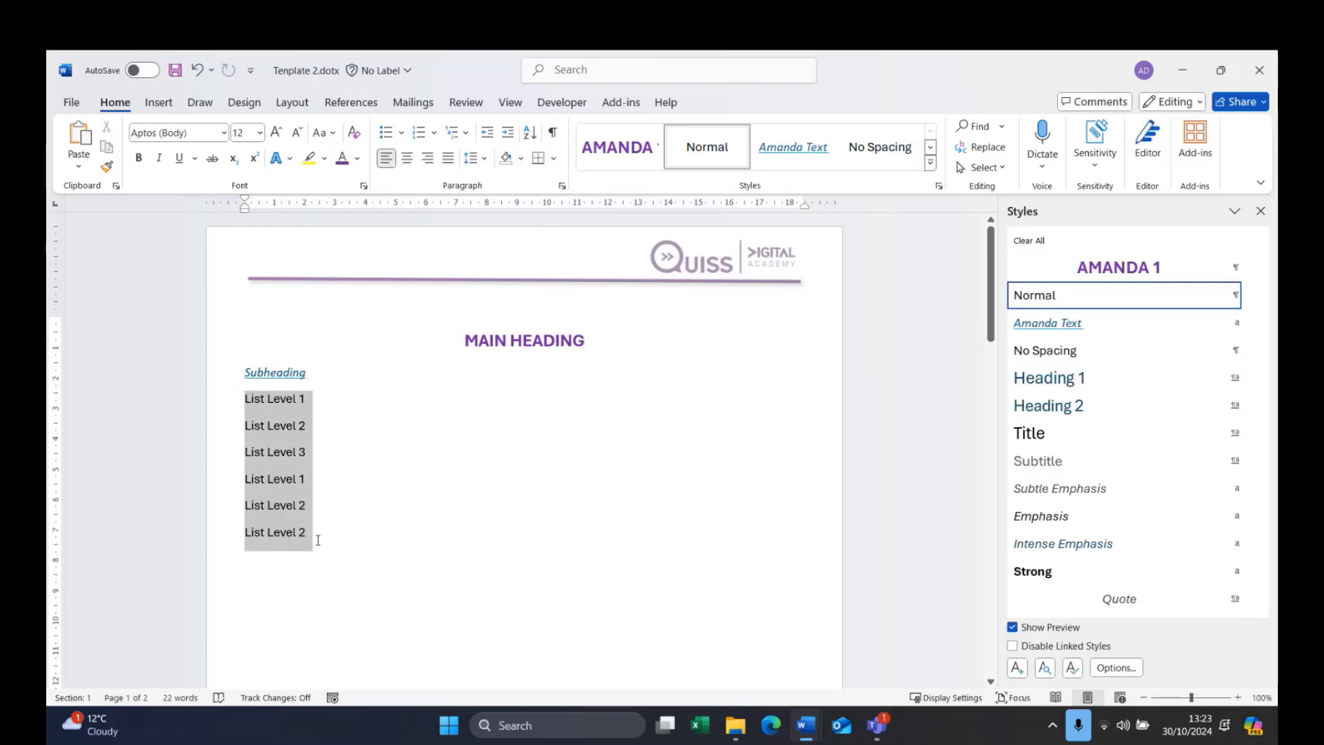
{"action": "left_click", "coordinate": [468, 135]}
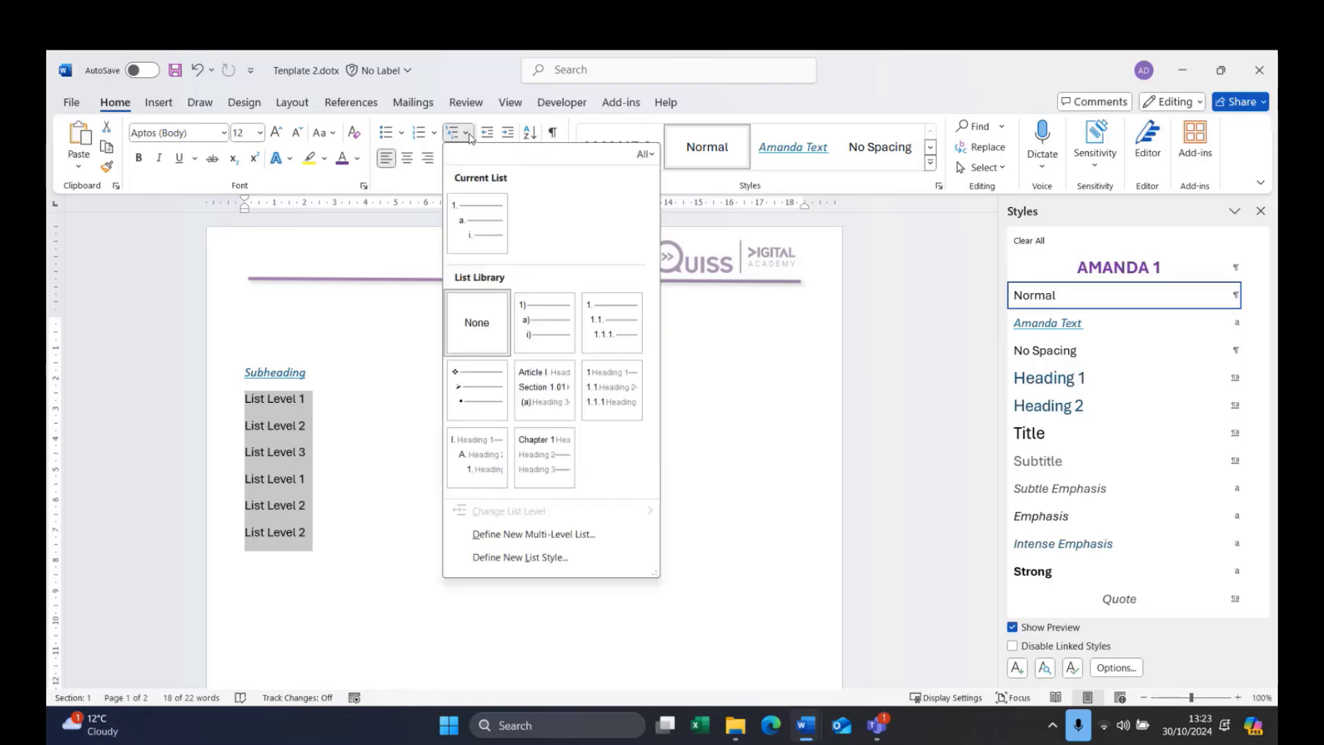
{"action": "left_click", "coordinate": [596, 321]}
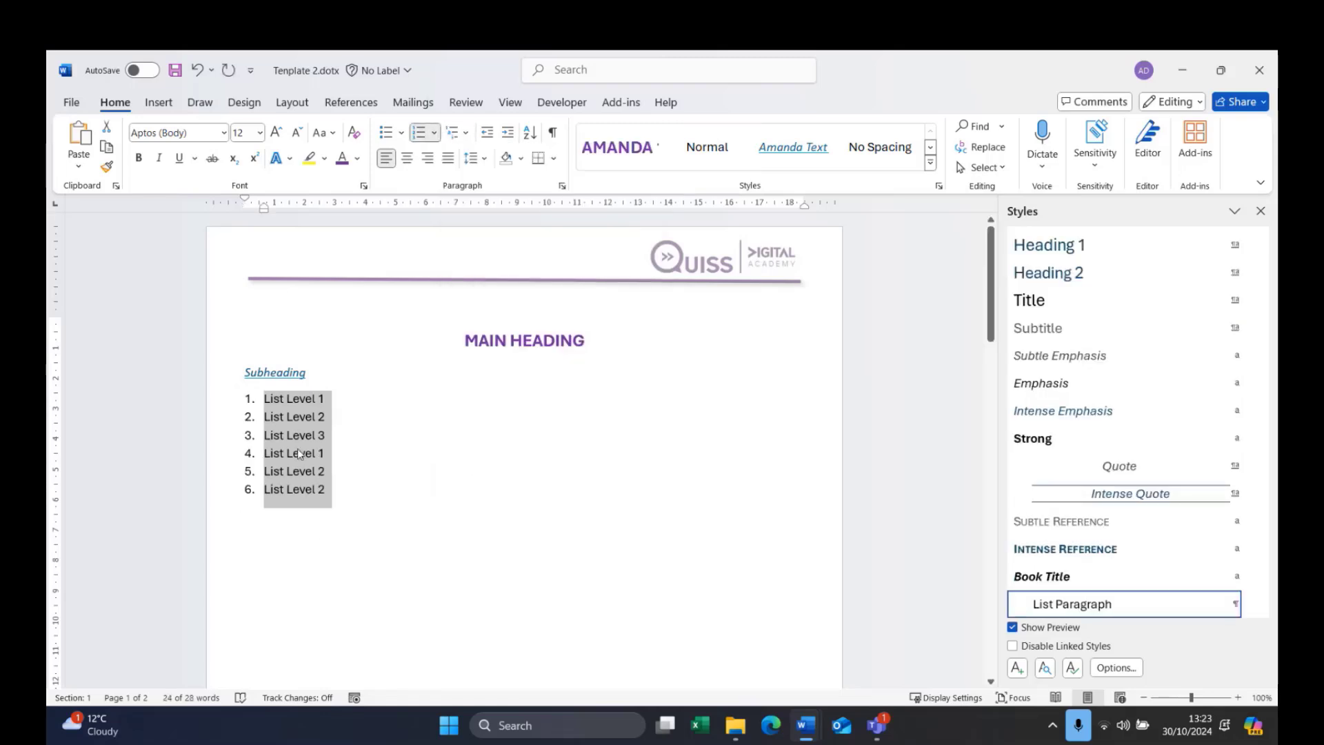
Demote the first List Level 2 line to the second level and the List Level 3 line to the third level
{"action": "left_click", "coordinate": [263, 417]}
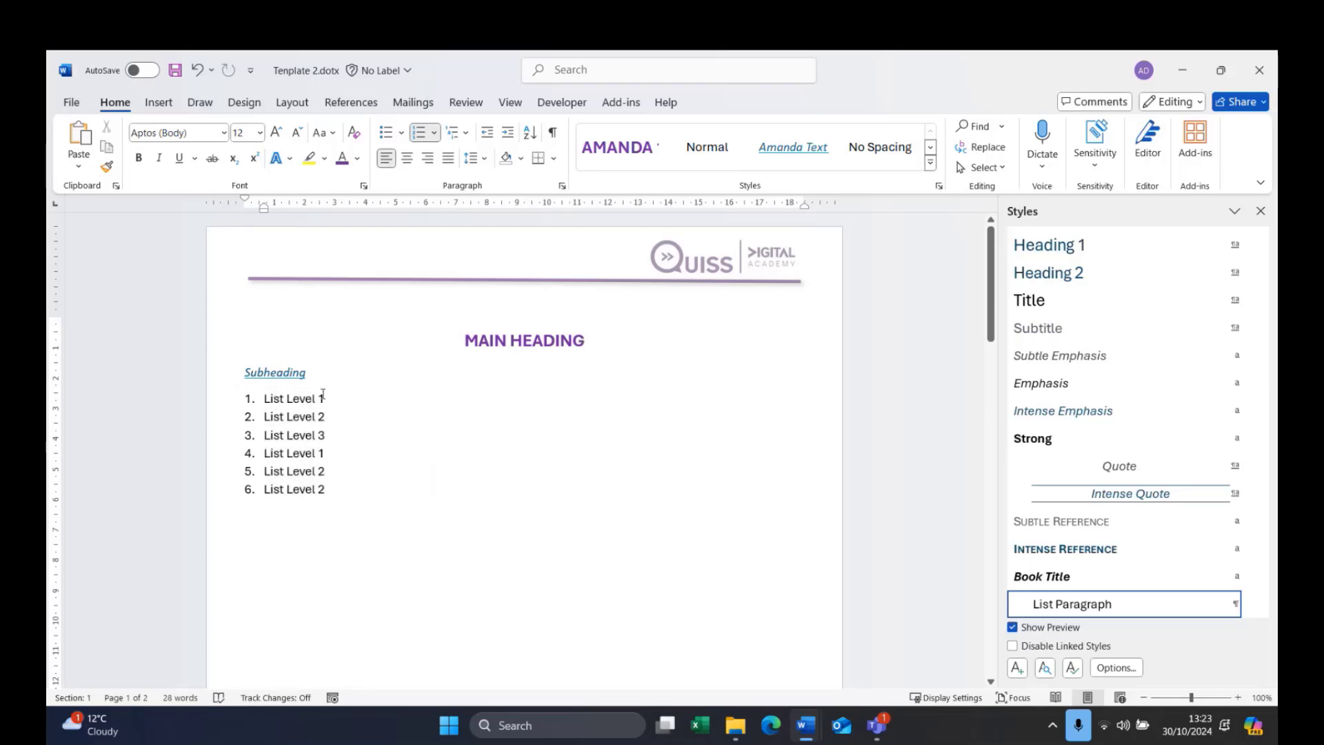
{"action": "key", "text": "Tab"}
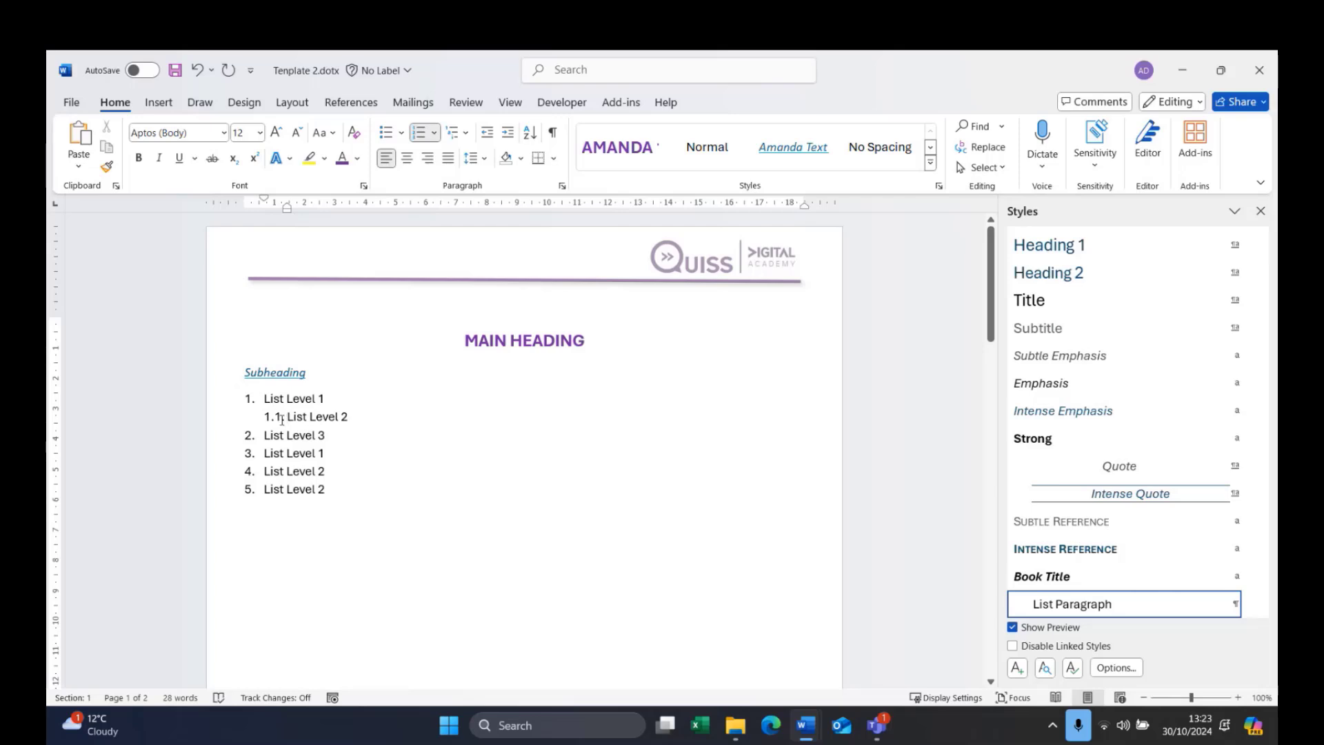
{"action": "left_click", "coordinate": [264, 436]}
{"action": "key", "text": "Tab"}
{"action": "key", "text": "Tab"}
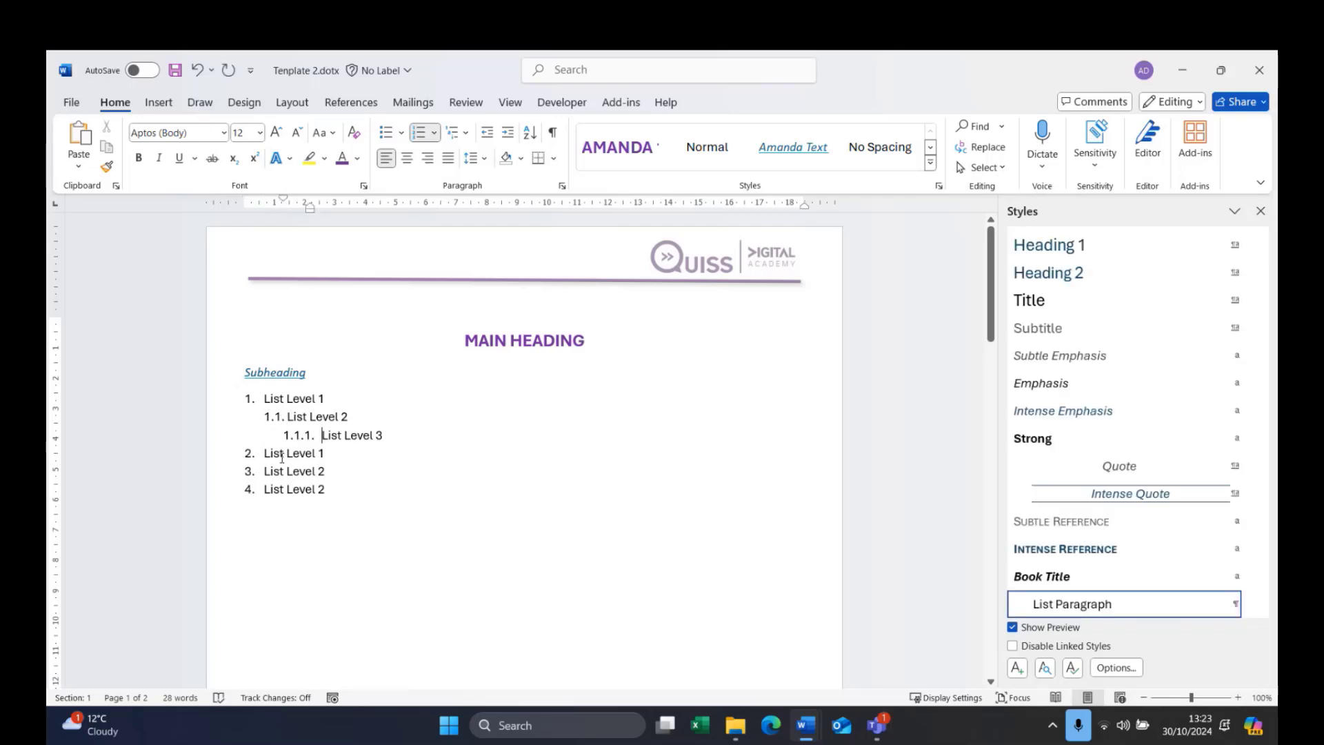
Demote the last two List Level 2 lines to the second list level
{"action": "left_click", "coordinate": [269, 458]}
{"action": "left_click", "coordinate": [265, 471]}
{"action": "key", "text": "Tab"}
{"action": "left_click", "coordinate": [264, 489]}
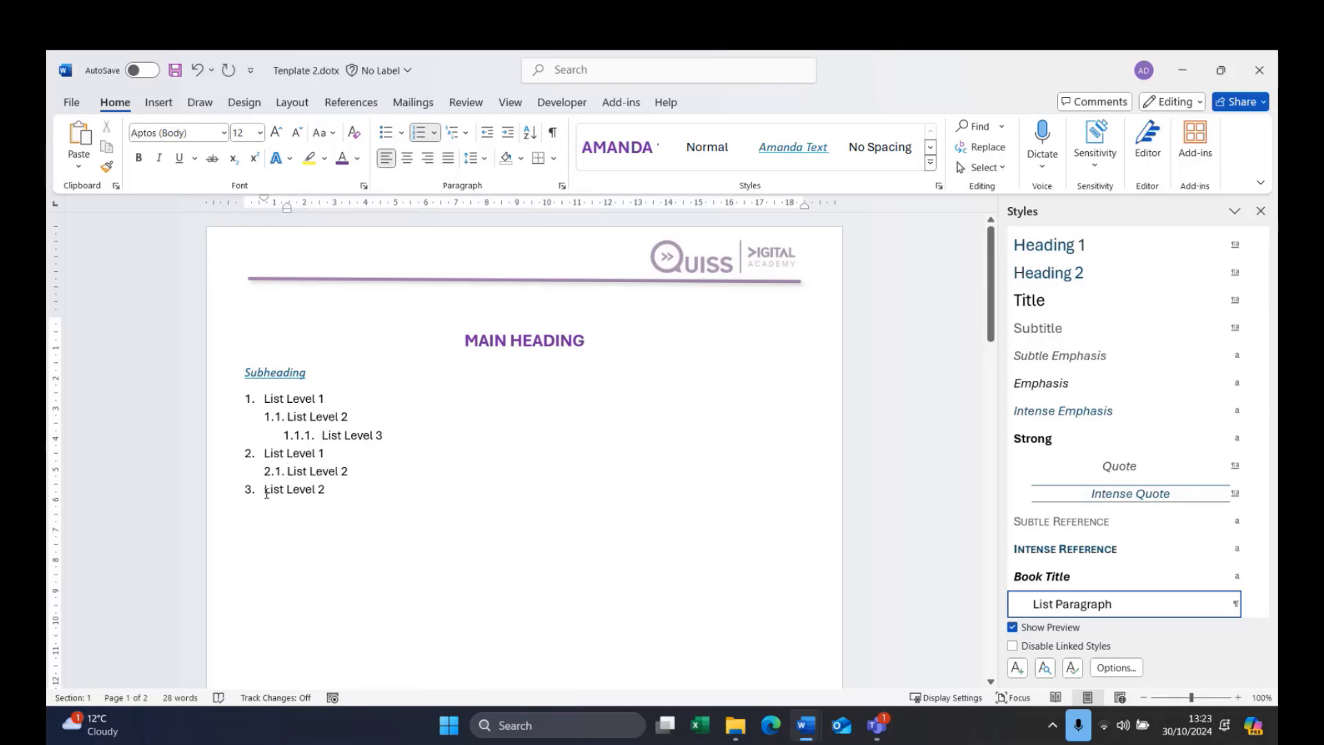
{"action": "key", "text": "Tab"}
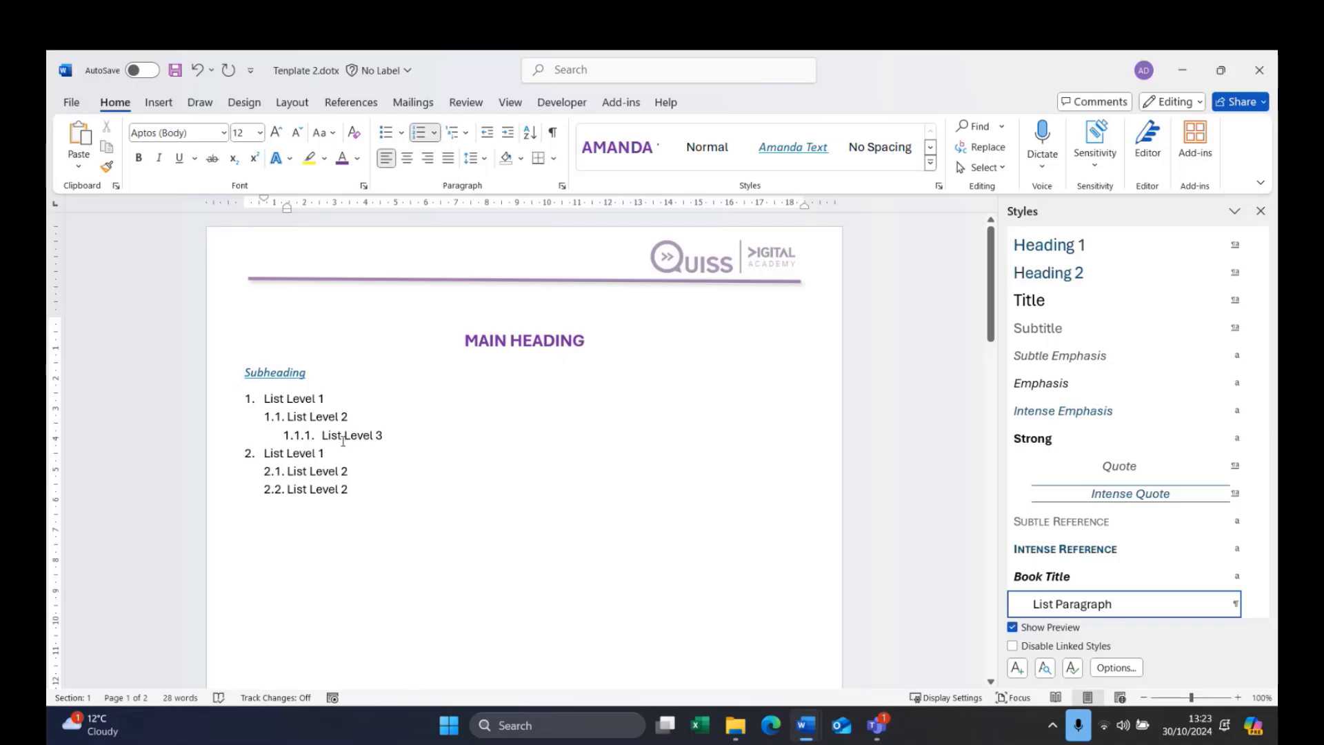
Review the single-level numbering formats available for the first list line, leaving the numbering as it is
{"action": "left_click", "coordinate": [300, 398]}
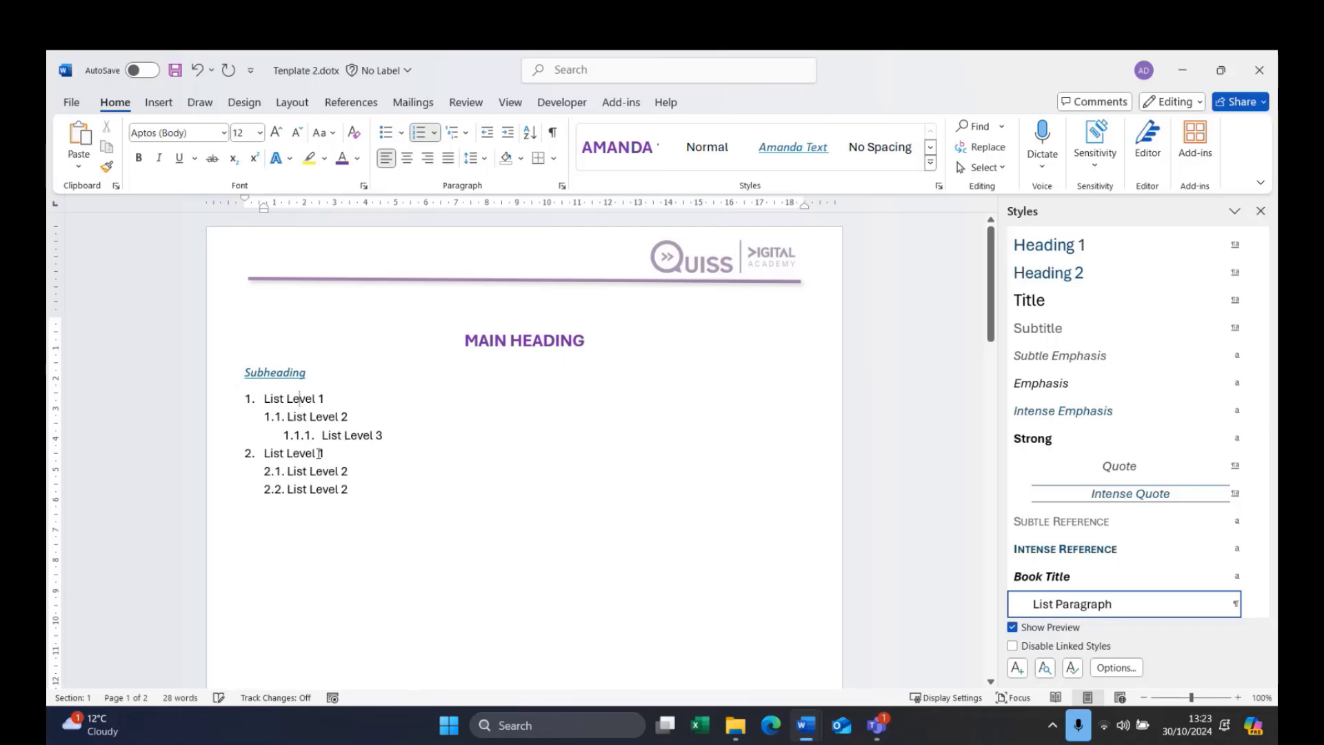
{"action": "left_click", "coordinate": [434, 133]}
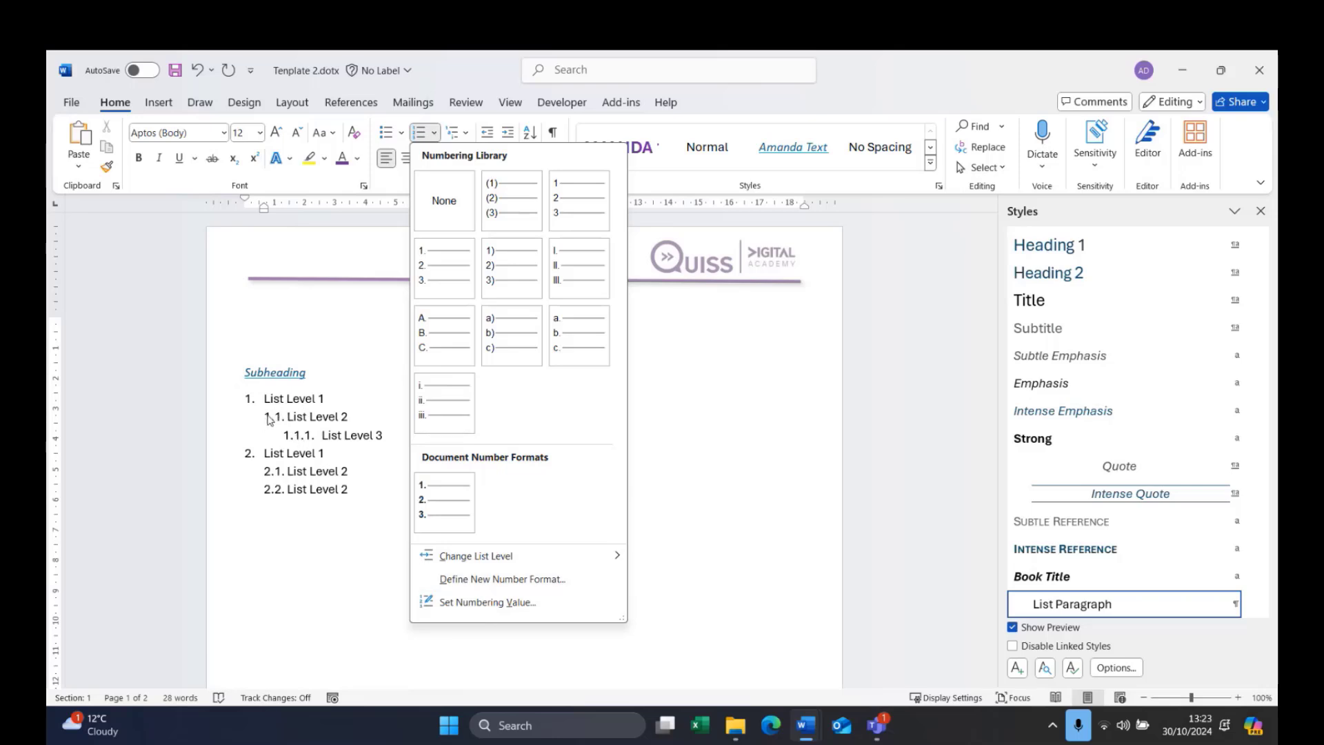
{"action": "left_click", "coordinate": [319, 480]}
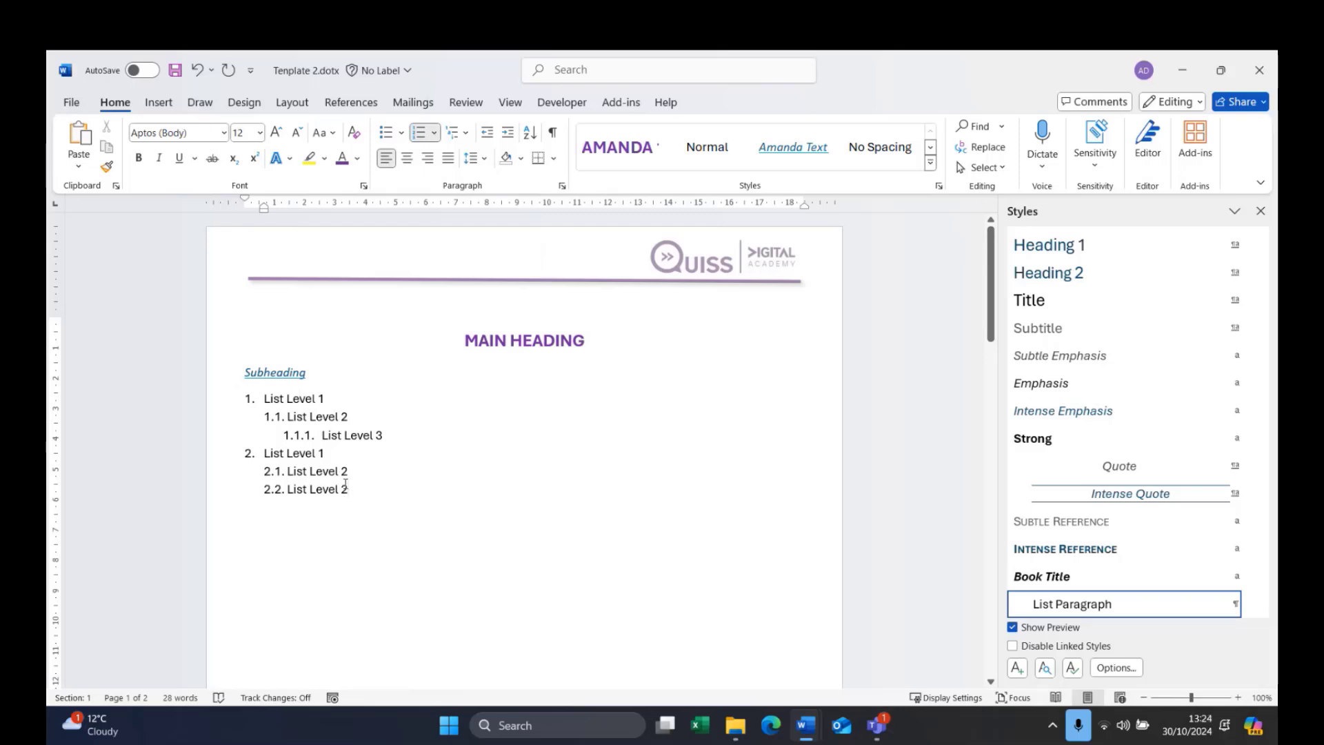
Start defining a new multilevel list for all six list lines and review the number format and position of levels 1 to 3
{"action": "left_click_drag", "start_coordinate": [346, 484], "coordinate": [281, 417]}
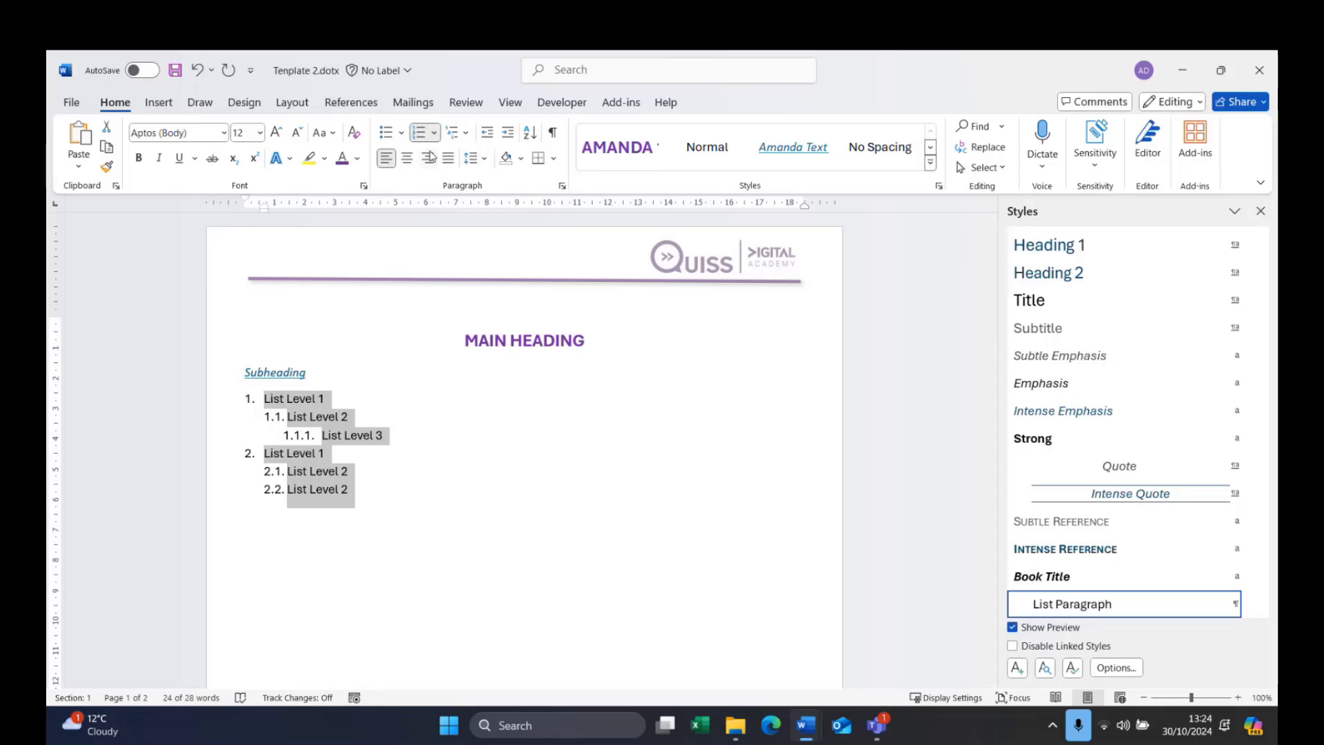
{"action": "left_click", "coordinate": [468, 133]}
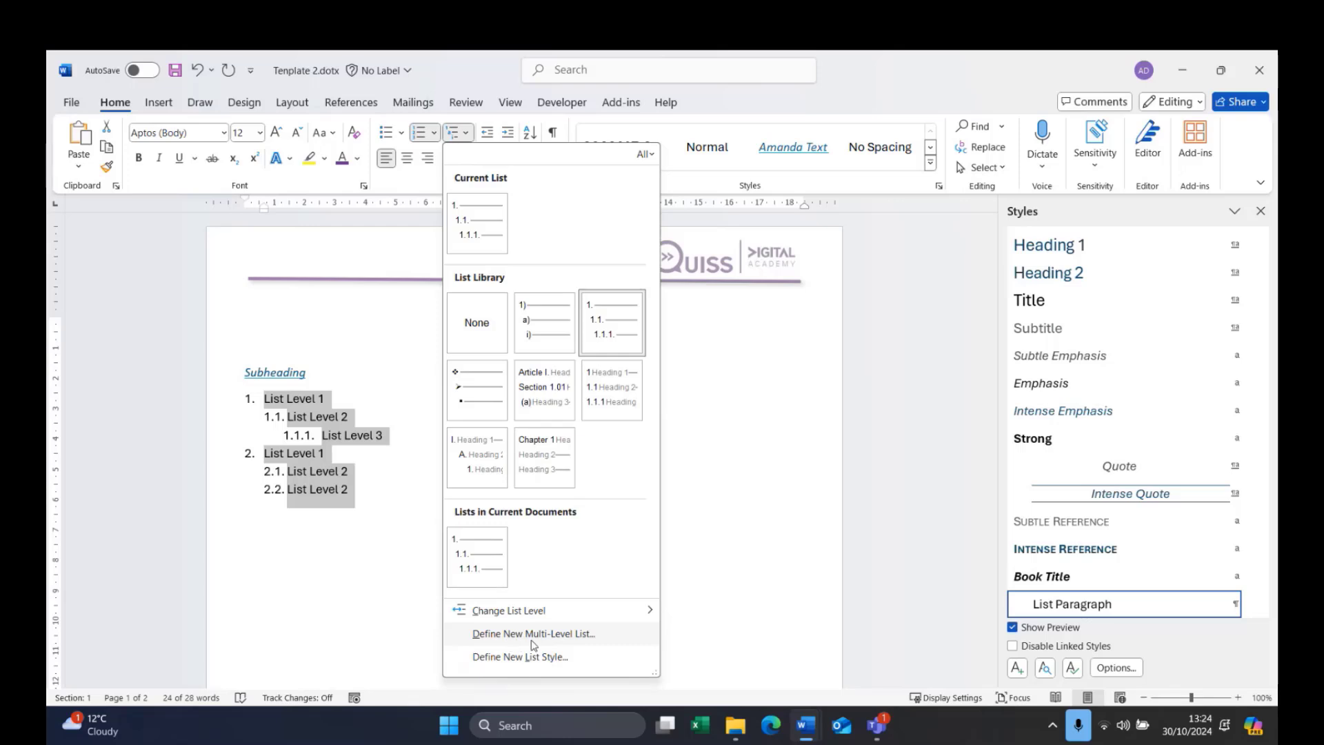
{"action": "left_click", "coordinate": [586, 641]}
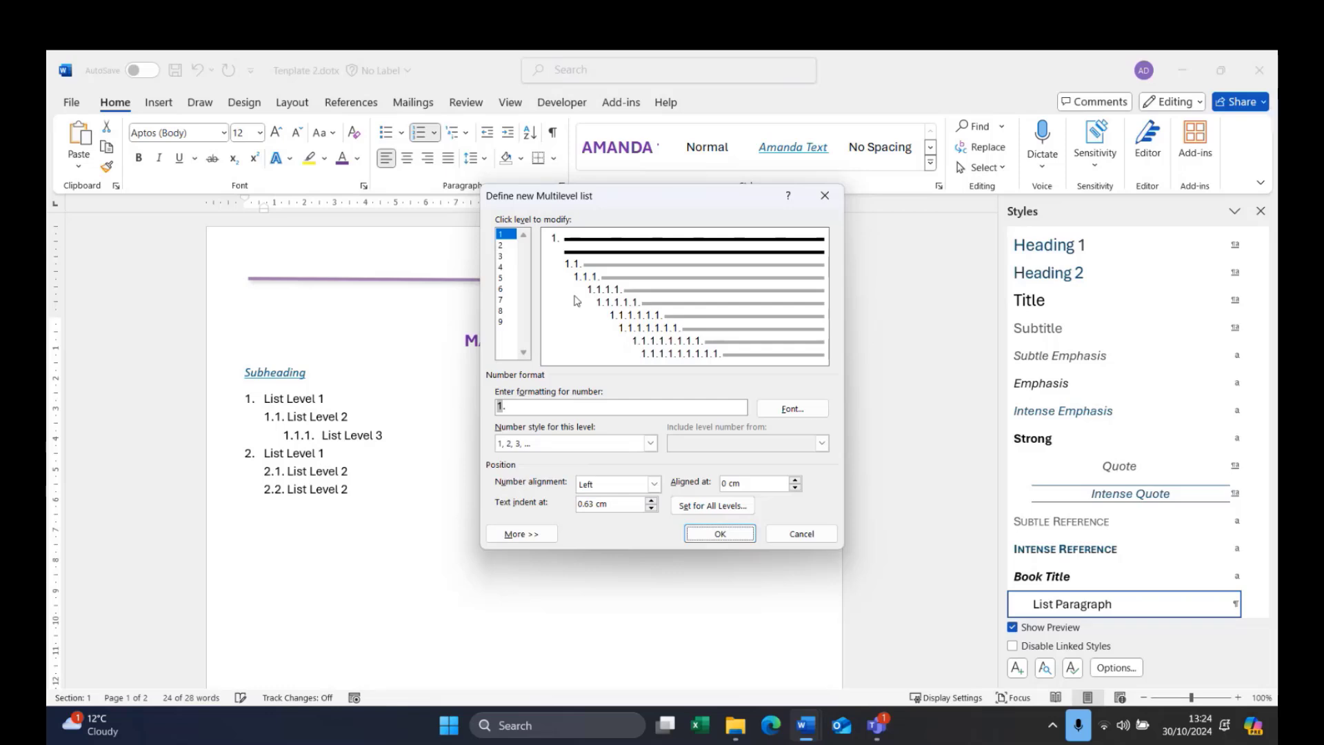
{"action": "left_click", "coordinate": [505, 246]}
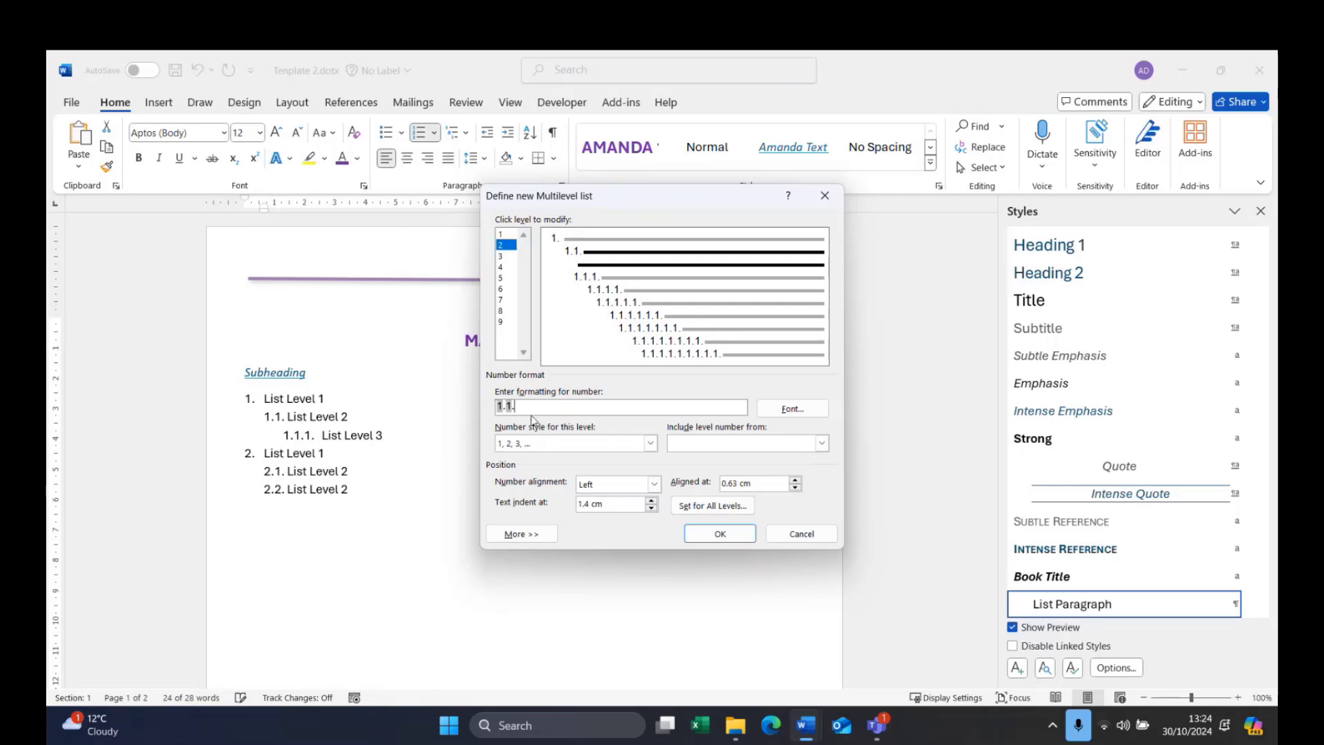
{"action": "left_click", "coordinate": [502, 256]}
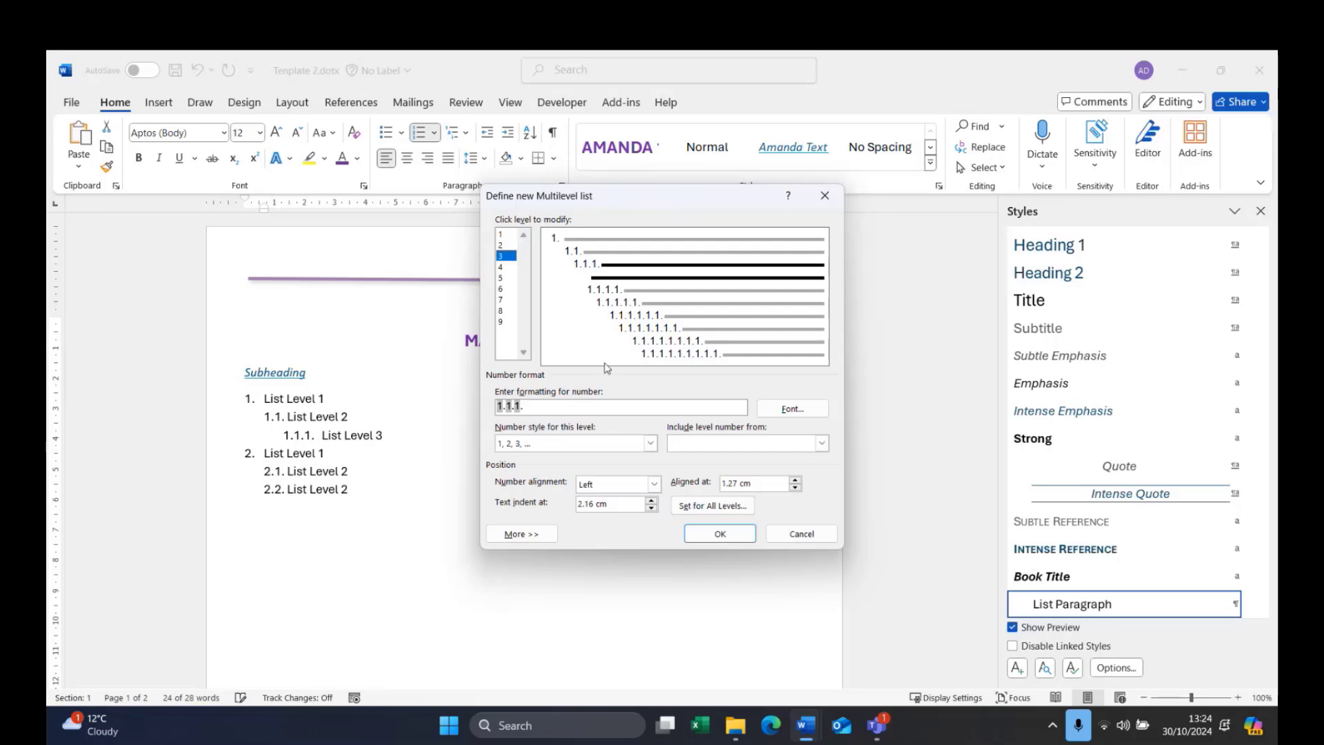
{"action": "left_click", "coordinate": [505, 235]}
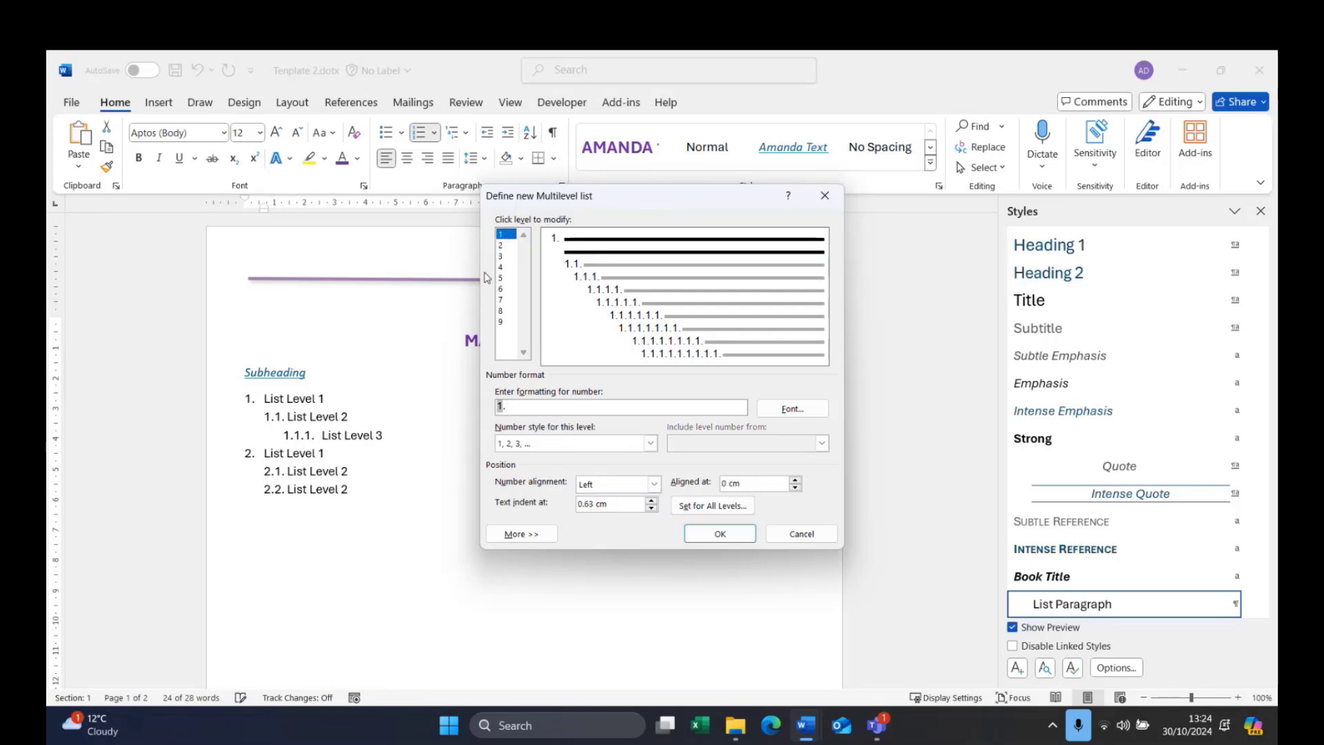
{"action": "left_click", "coordinate": [502, 246]}
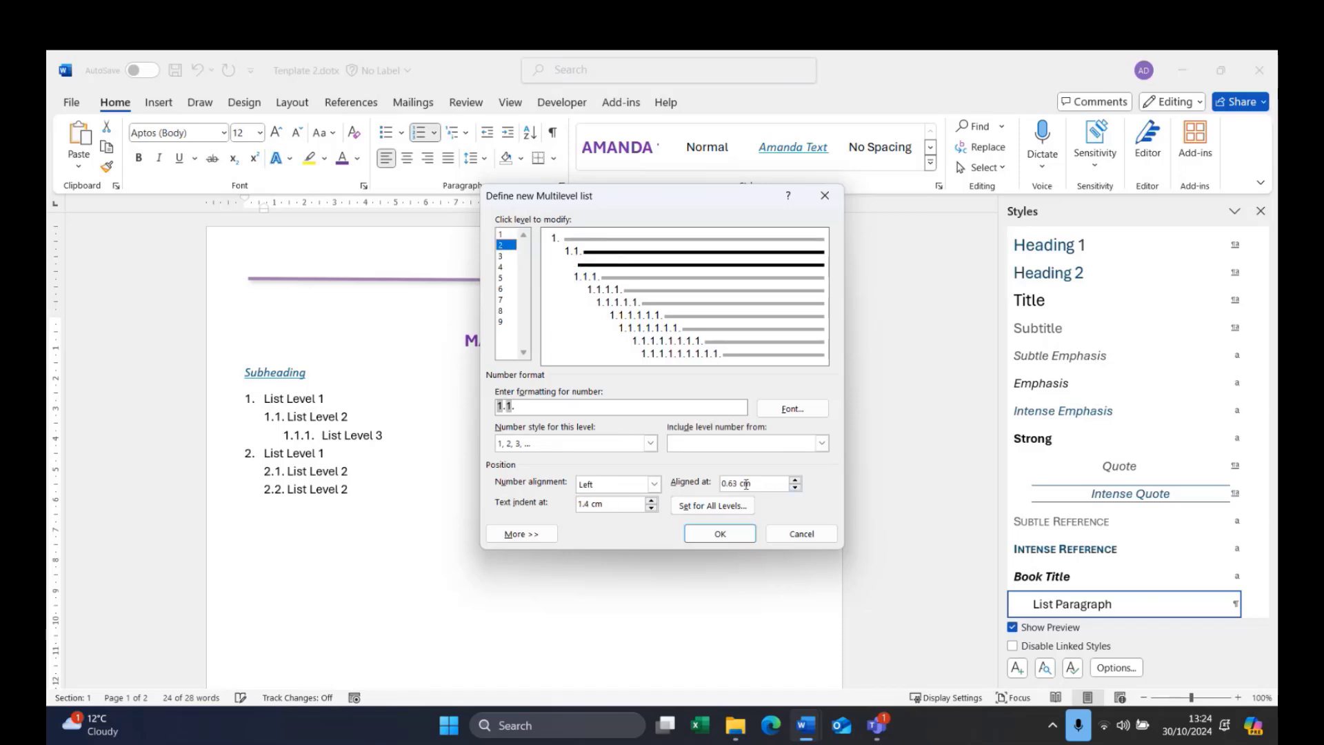
{"action": "left_click", "coordinate": [502, 257]}
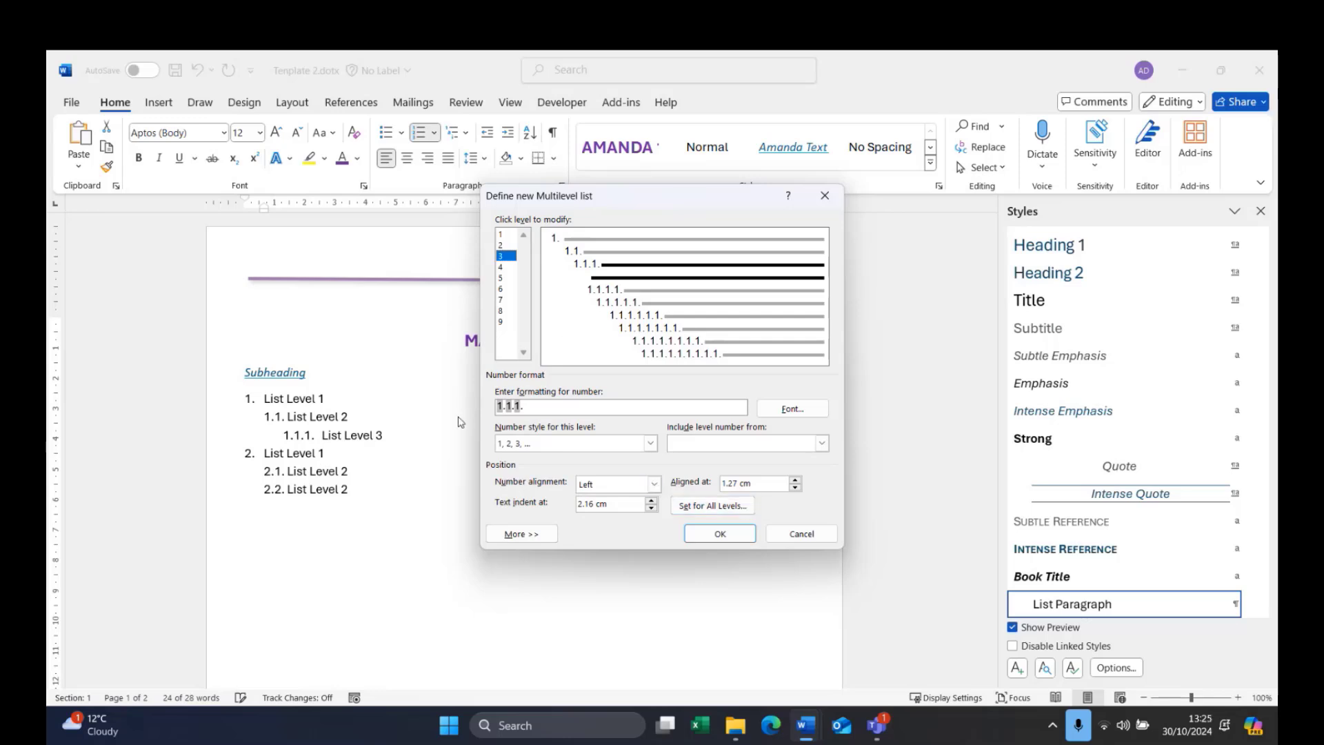
Set the number style to A, B, C for level 1 and a, b, c for level 2
{"action": "left_click", "coordinate": [500, 234]}
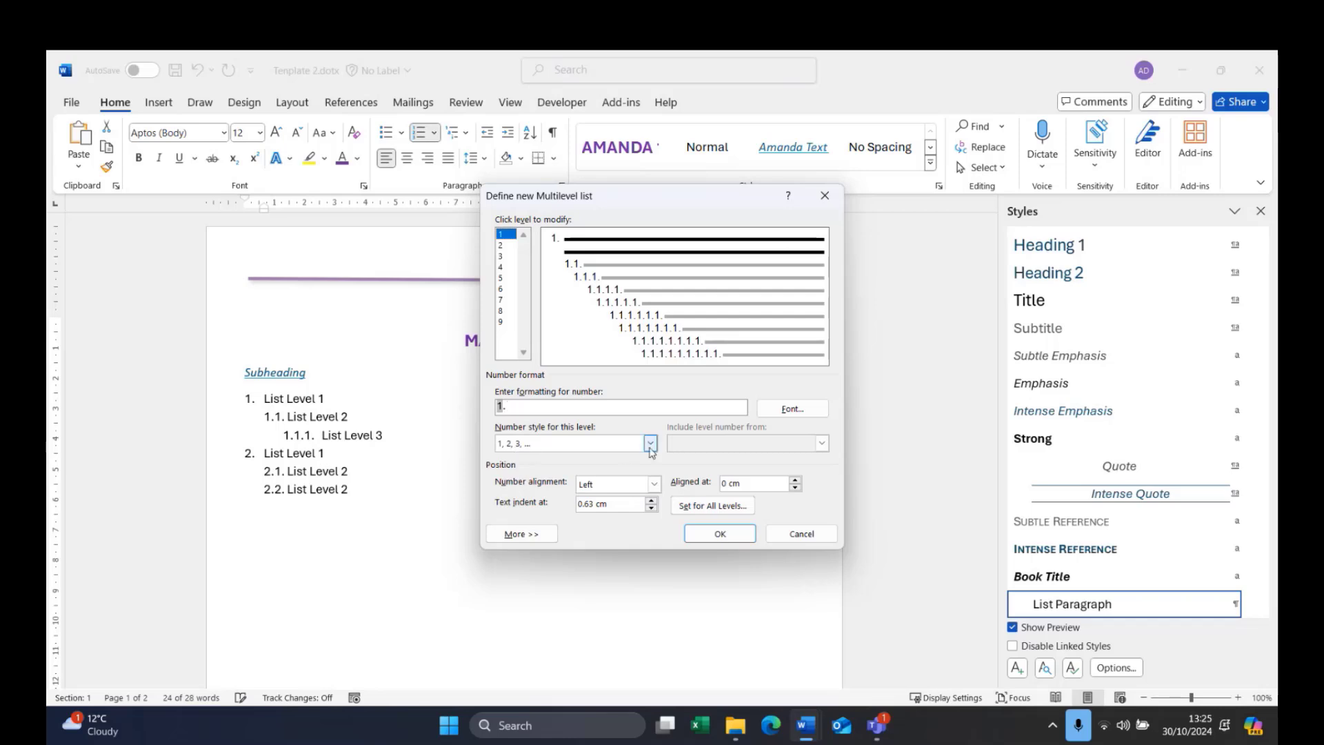
{"action": "left_click", "coordinate": [650, 443]}
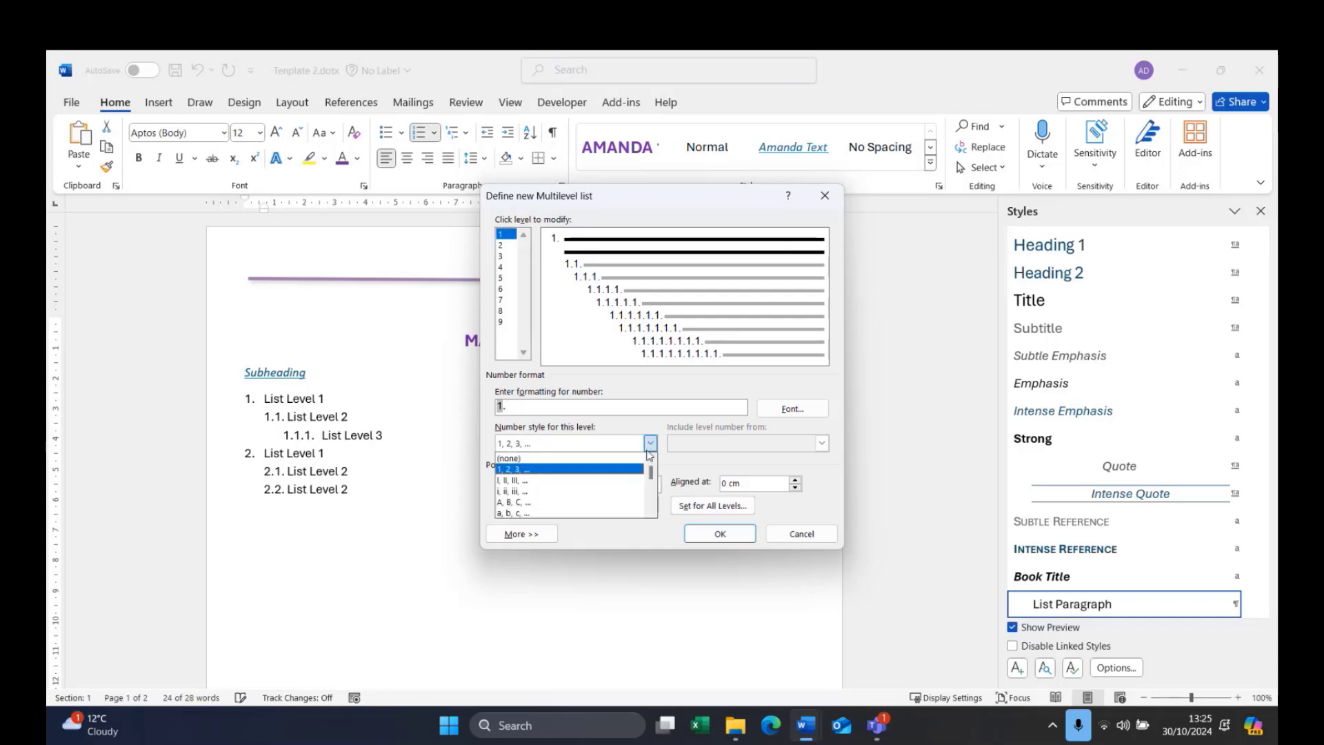
{"action": "left_click", "coordinate": [597, 502]}
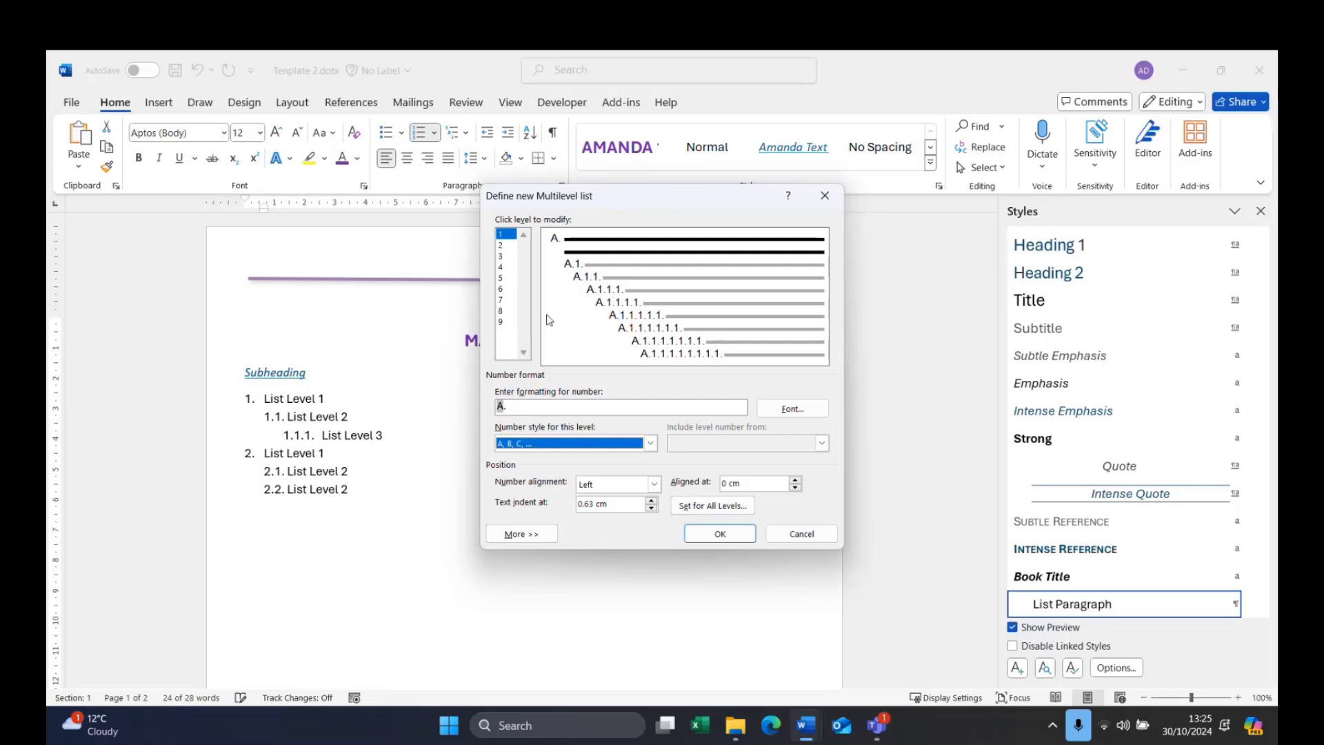
{"action": "left_click", "coordinate": [504, 246]}
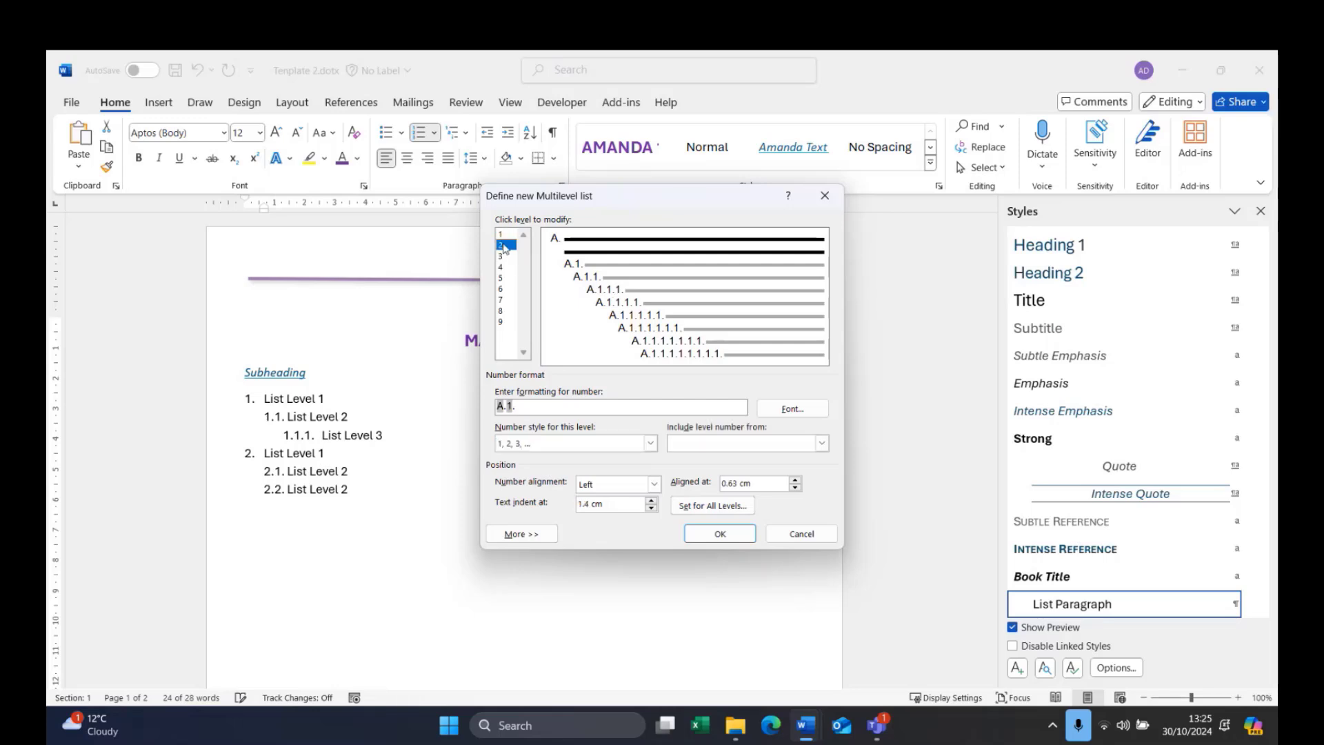
{"action": "left_click", "coordinate": [651, 444]}
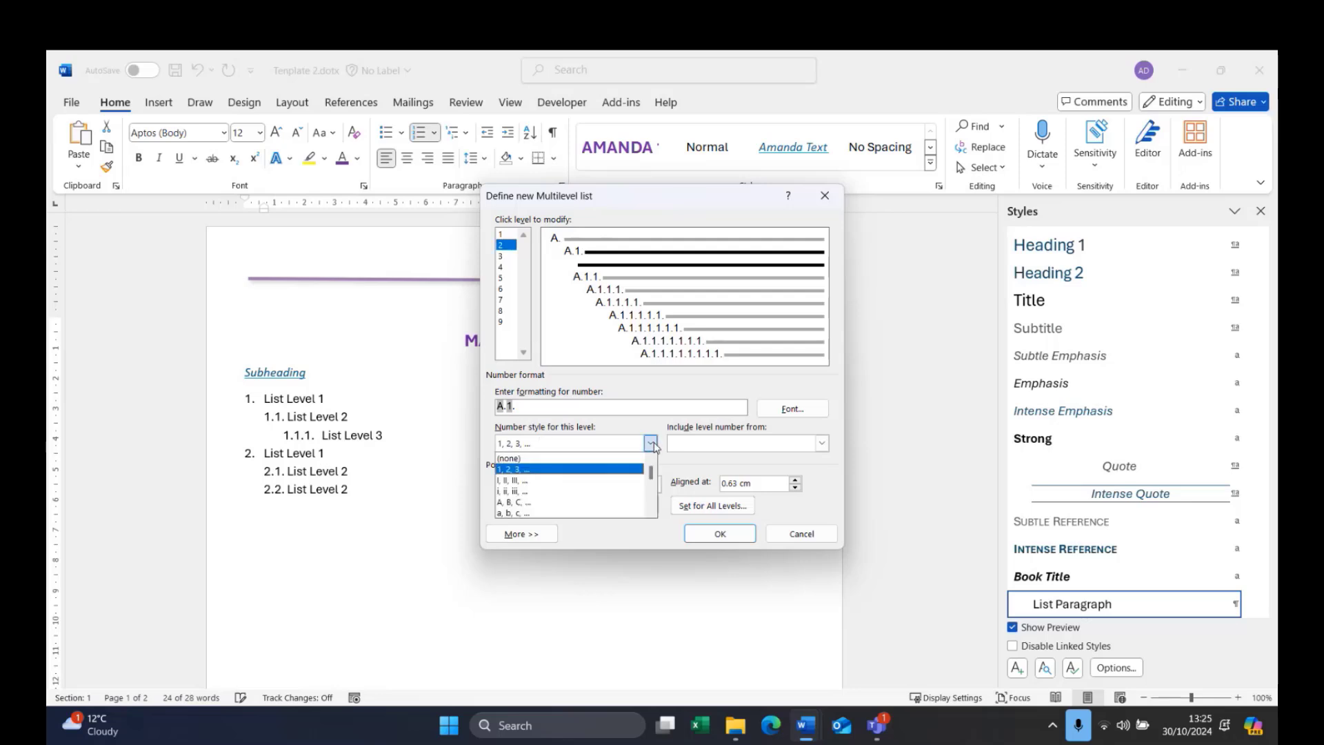
{"action": "left_click", "coordinate": [572, 513]}
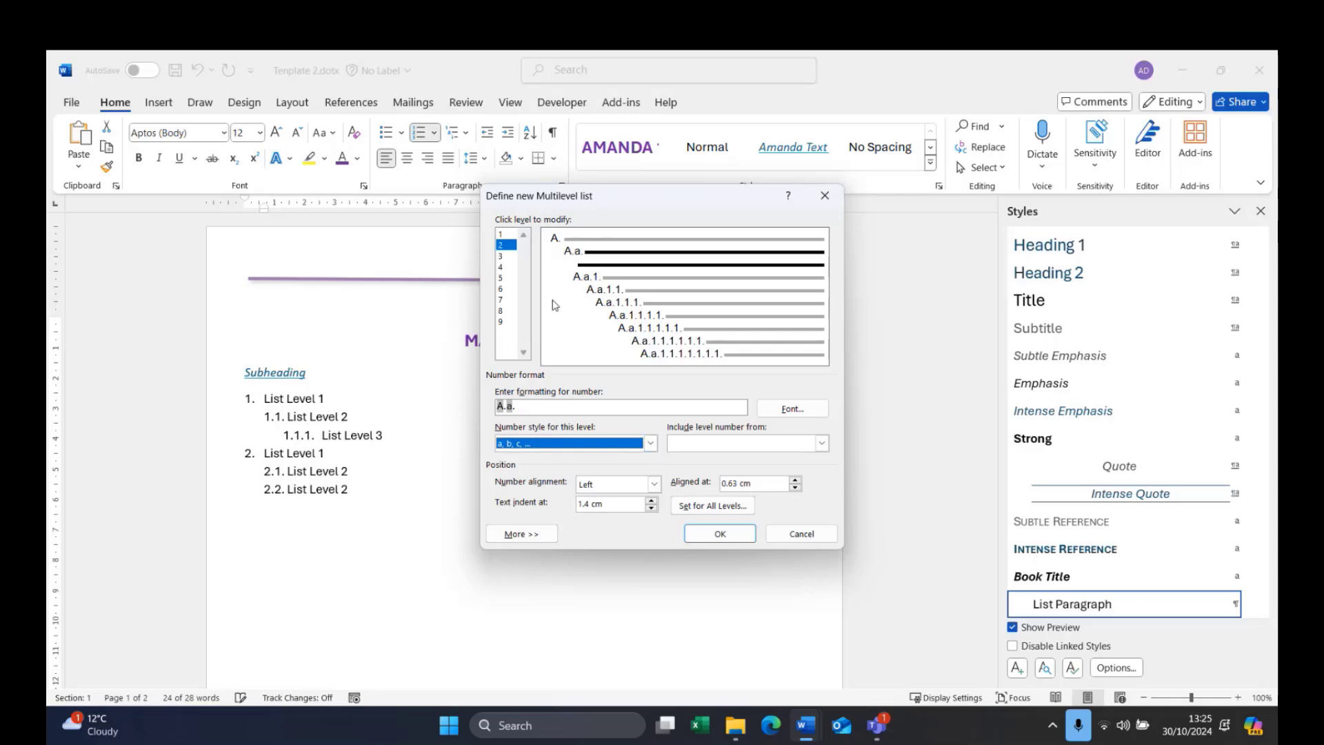
{"action": "left_click", "coordinate": [505, 256]}
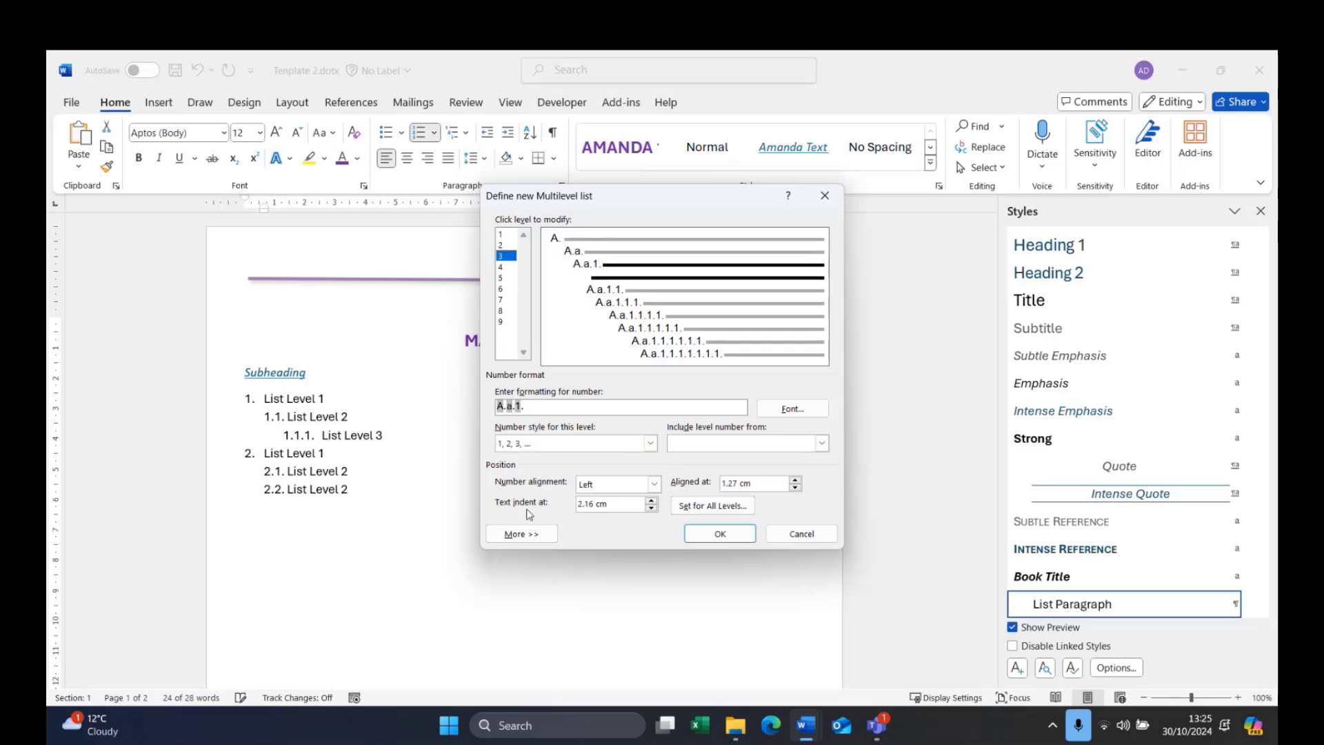
Change the level 1 number format to "A -" and set its font colour to standard purple
{"action": "left_click", "coordinate": [506, 234]}
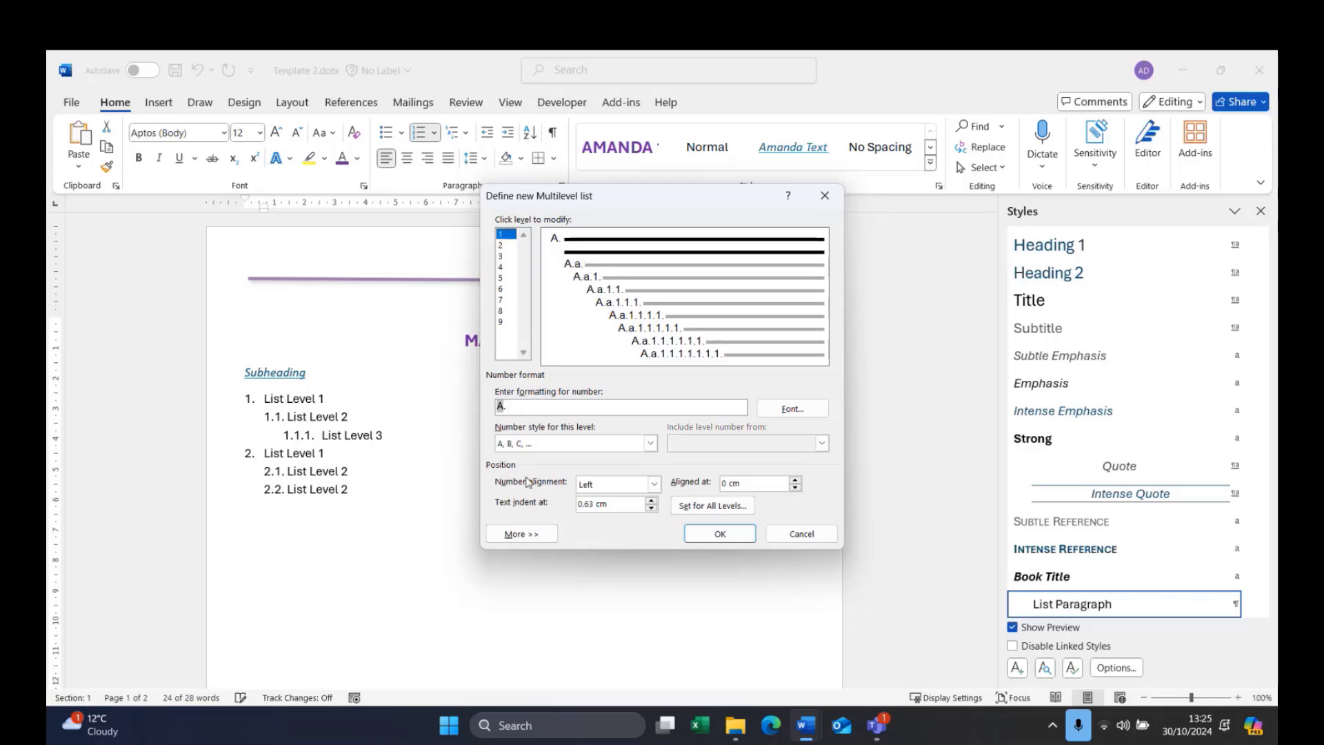
{"action": "left_click", "coordinate": [507, 407]}
{"action": "key", "text": "BackSpace"}
{"action": "type", "text": ")"}
{"action": "left_click", "coordinate": [790, 413]}
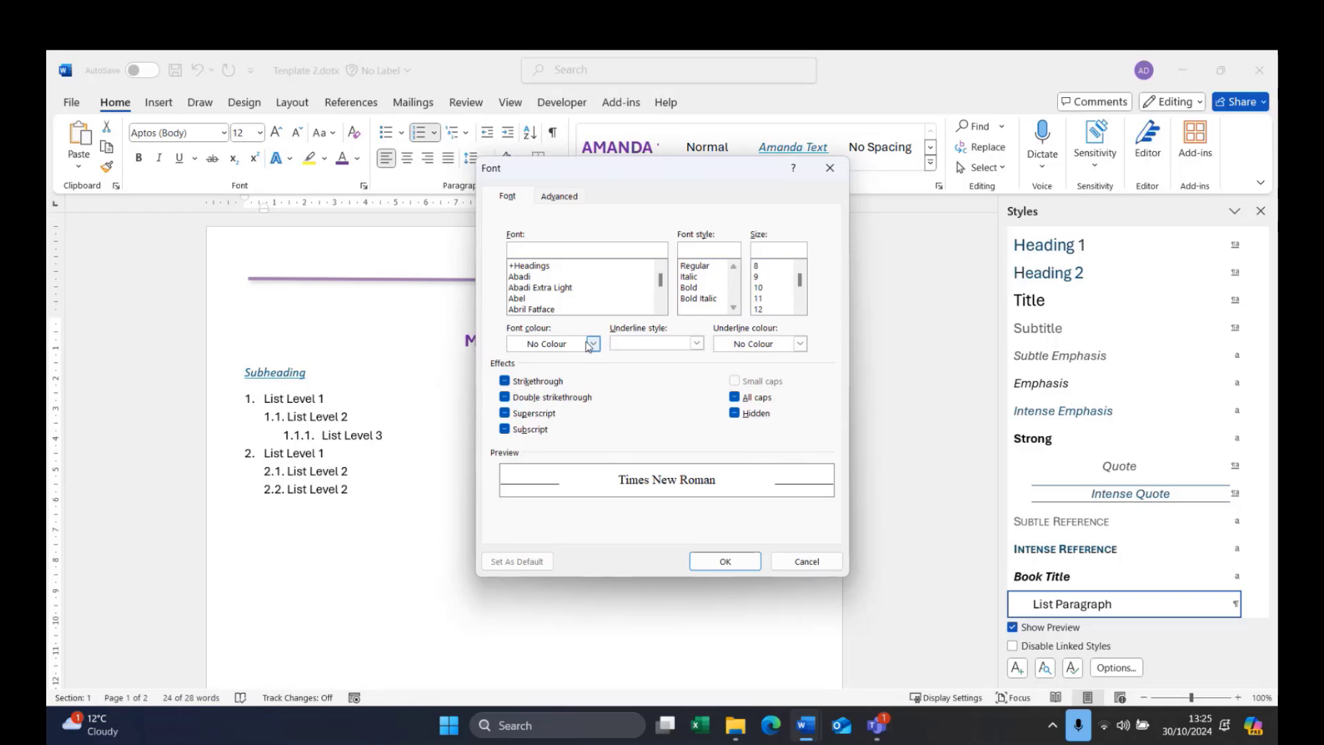
{"action": "left_click", "coordinate": [593, 344]}
{"action": "left_click", "coordinate": [629, 520]}
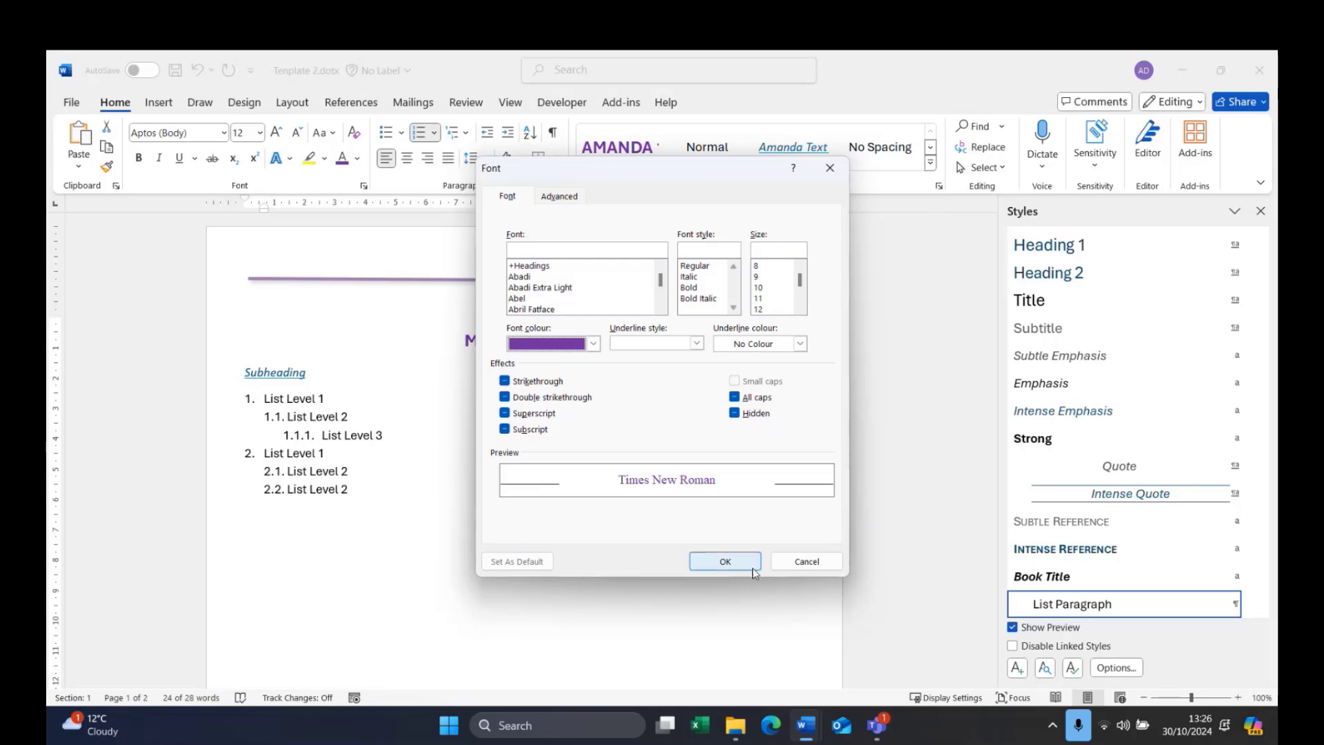
{"action": "left_click", "coordinate": [725, 561]}
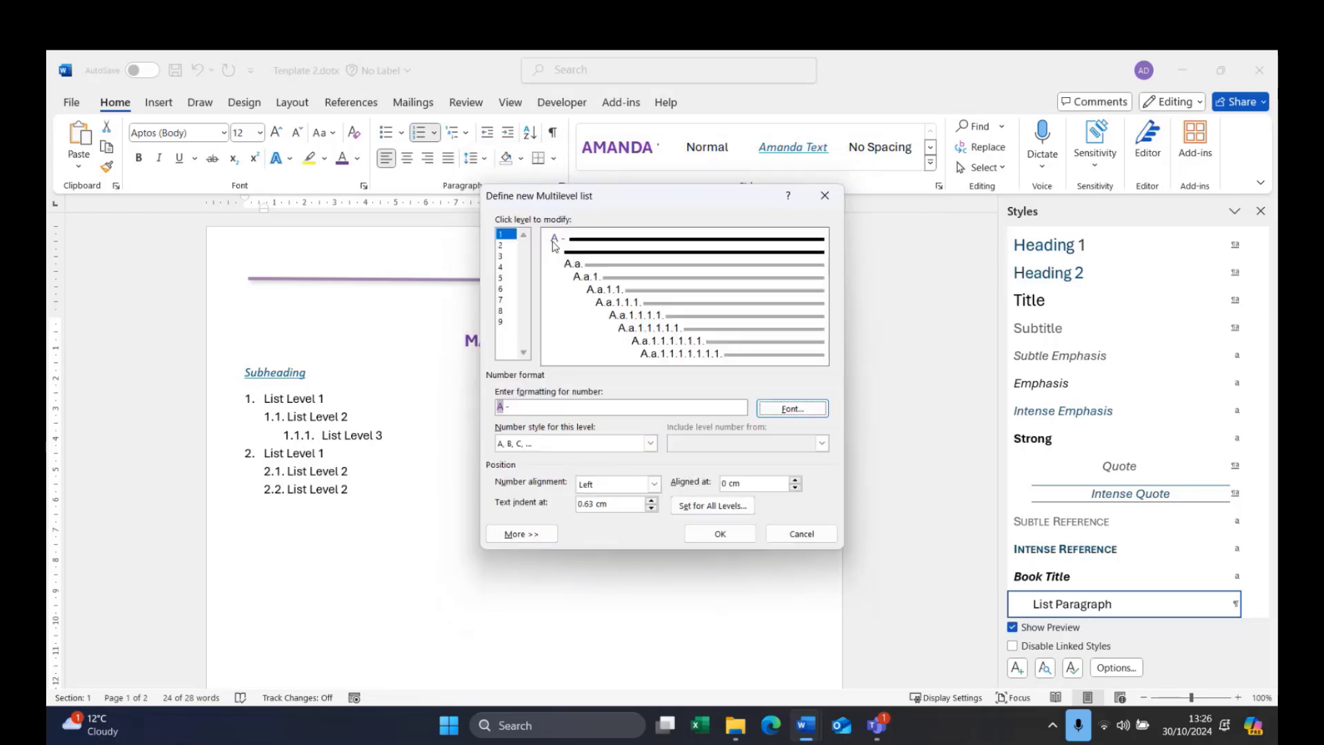
Set the level 2 number font colour to the magenta theme colour
{"action": "left_click", "coordinate": [506, 245]}
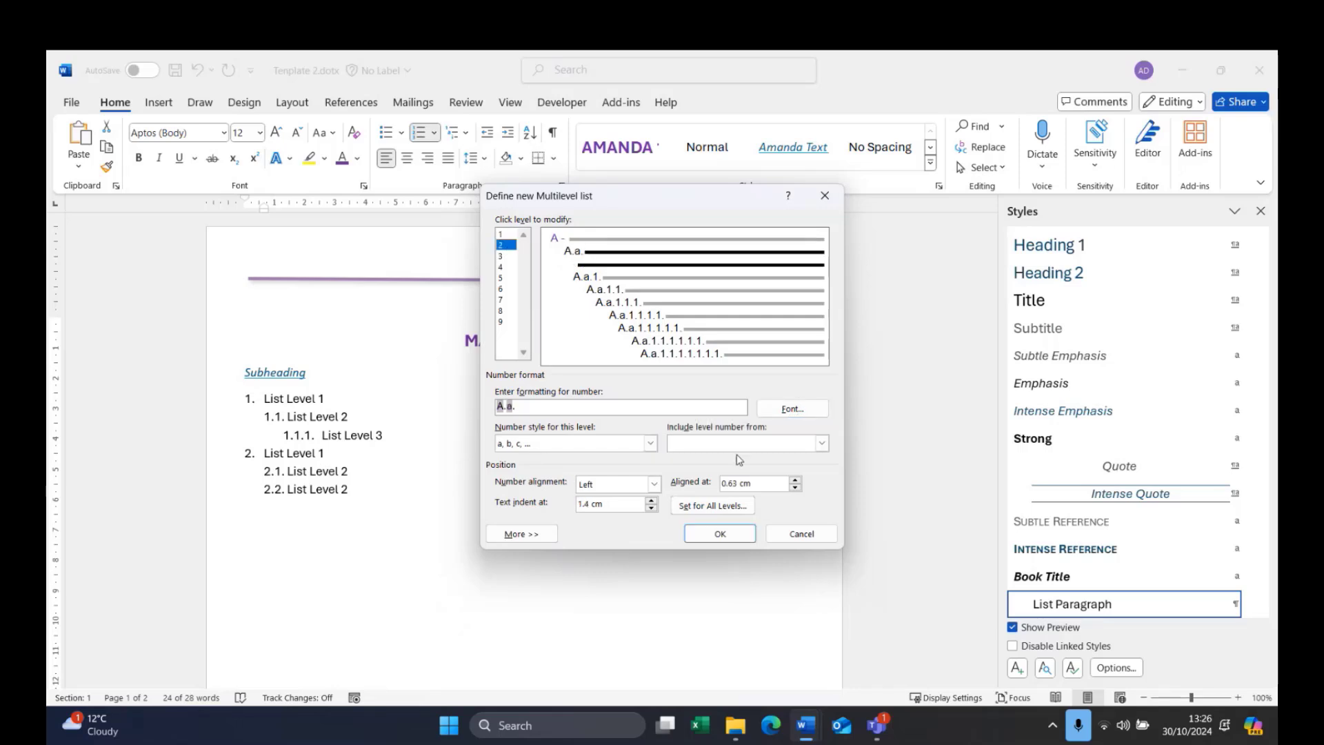
{"action": "left_click", "coordinate": [793, 408]}
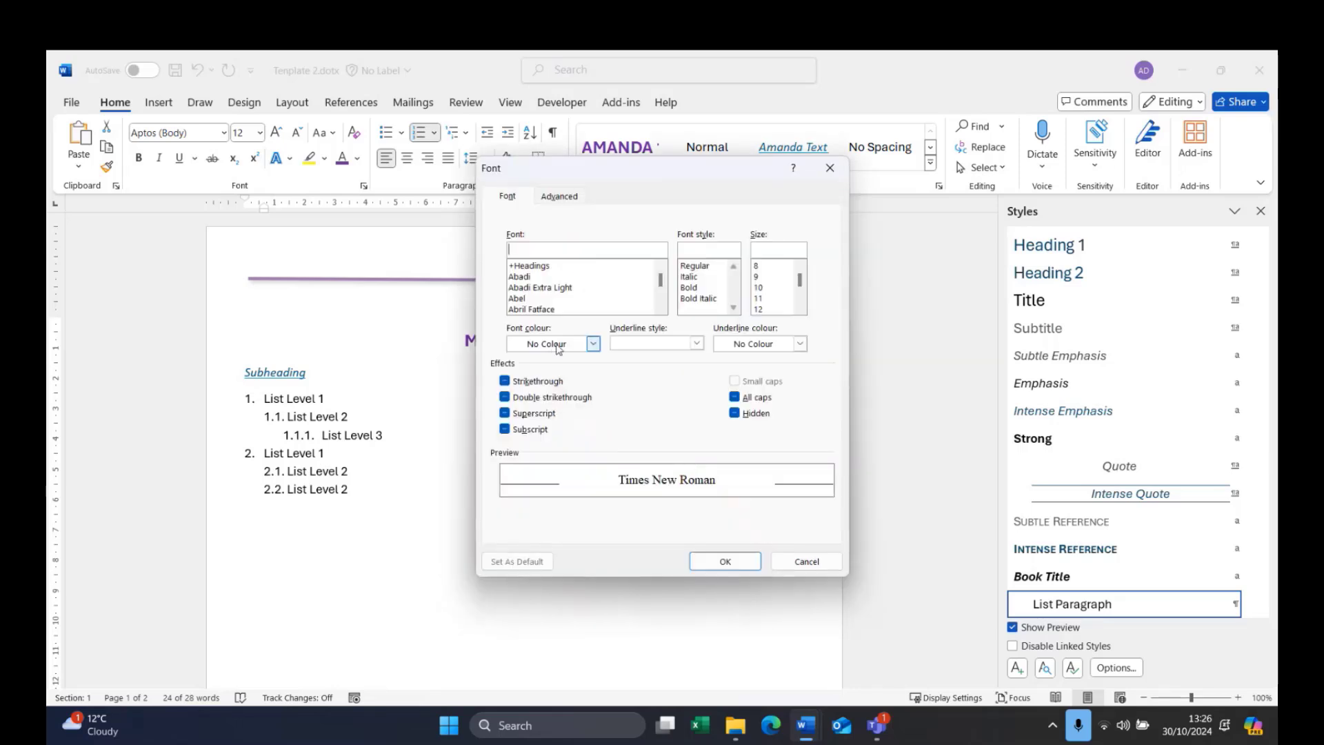
{"action": "left_click", "coordinate": [593, 345]}
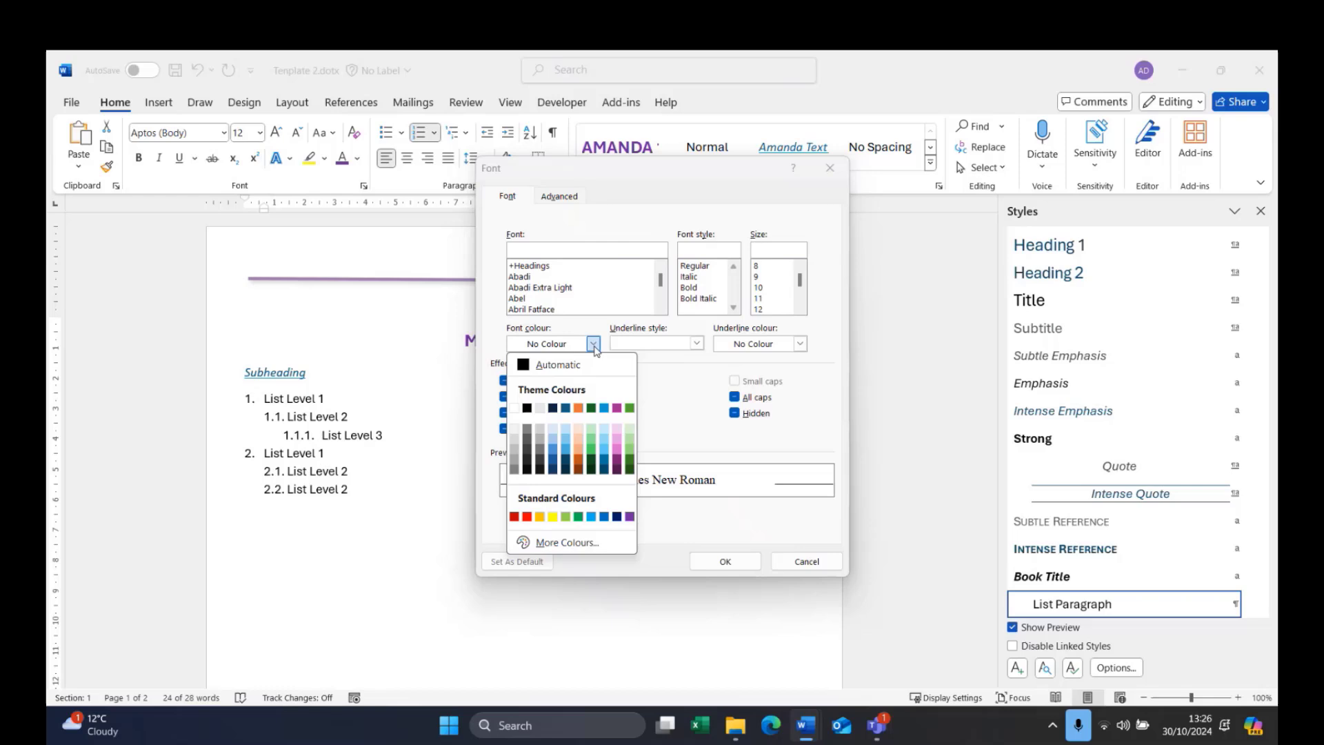
{"action": "left_click", "coordinate": [616, 409]}
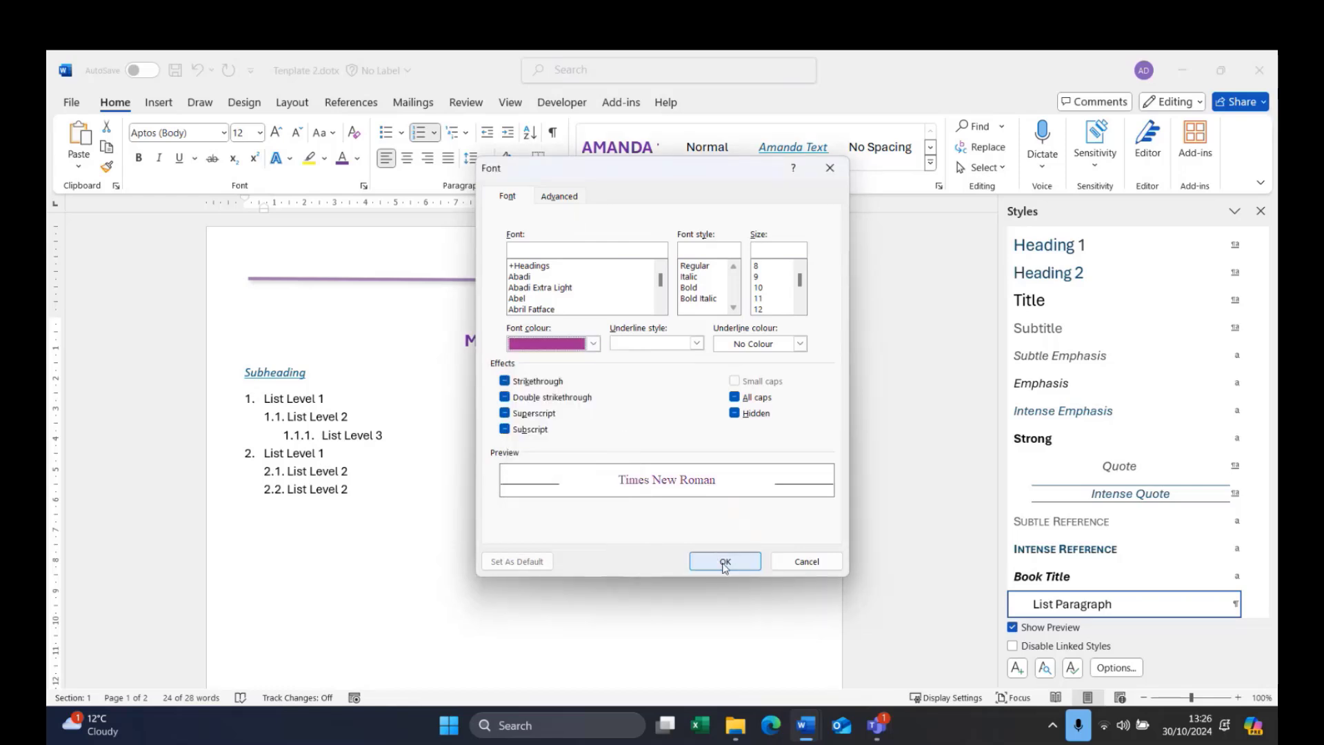
{"action": "left_click", "coordinate": [725, 562]}
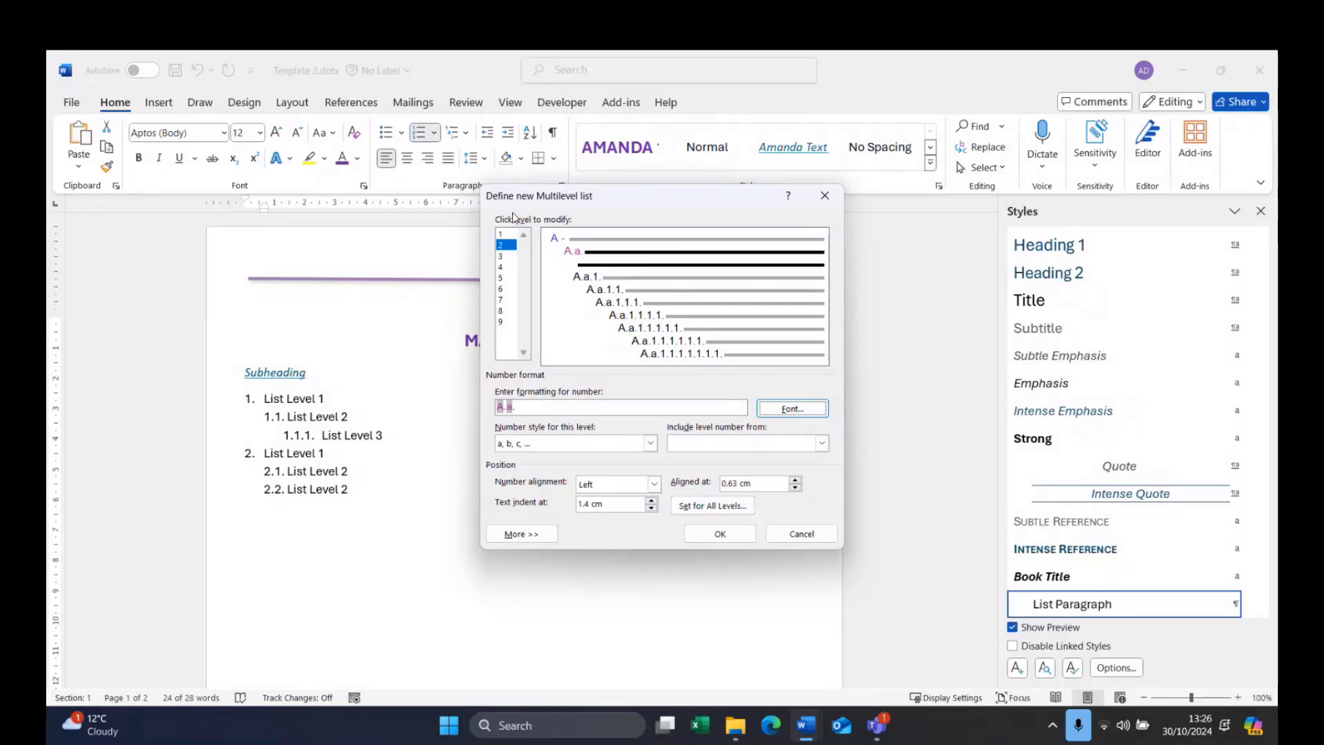
Align the level 1 number at 0.5 cm with a 1 cm text indent, and apply the multilevel list definition
{"action": "left_click", "coordinate": [505, 234]}
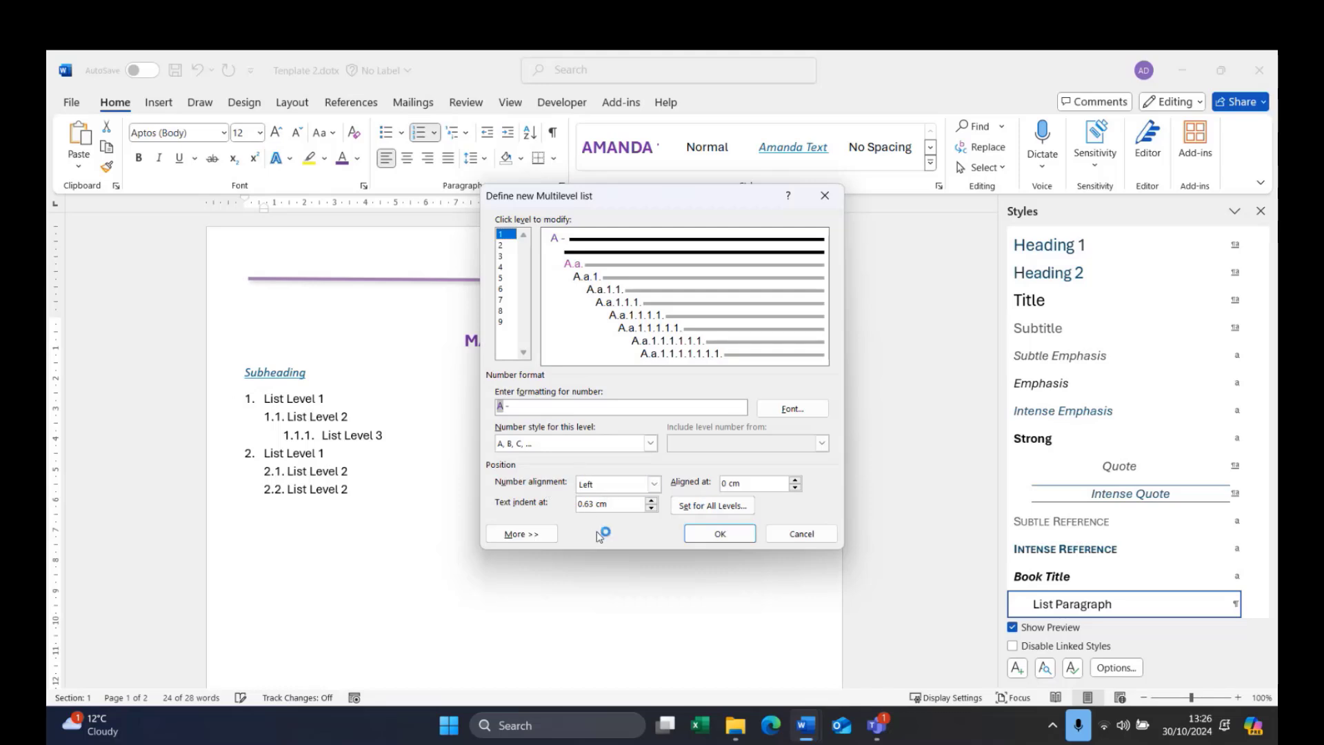
{"action": "left_click", "coordinate": [797, 481]}
{"action": "left_click", "coordinate": [797, 481]}
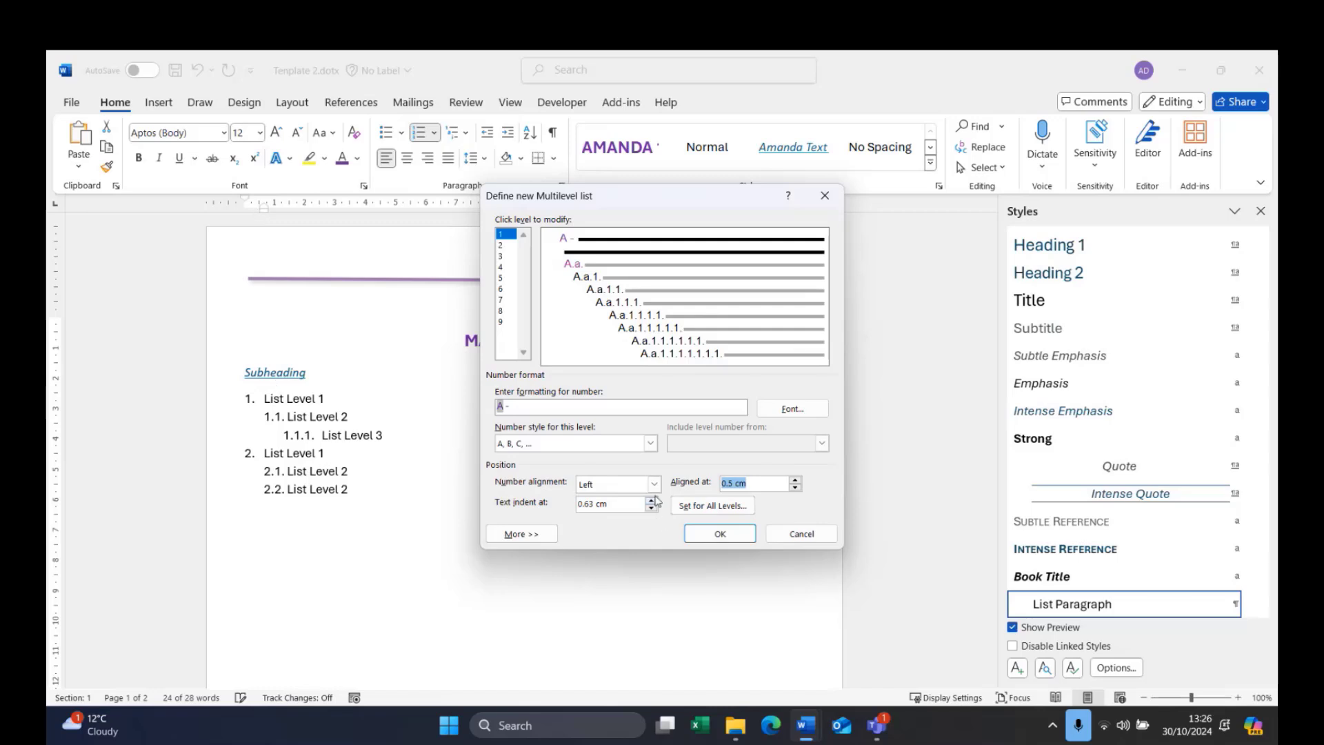
{"action": "left_click", "coordinate": [652, 500]}
{"action": "left_click", "coordinate": [720, 535]}
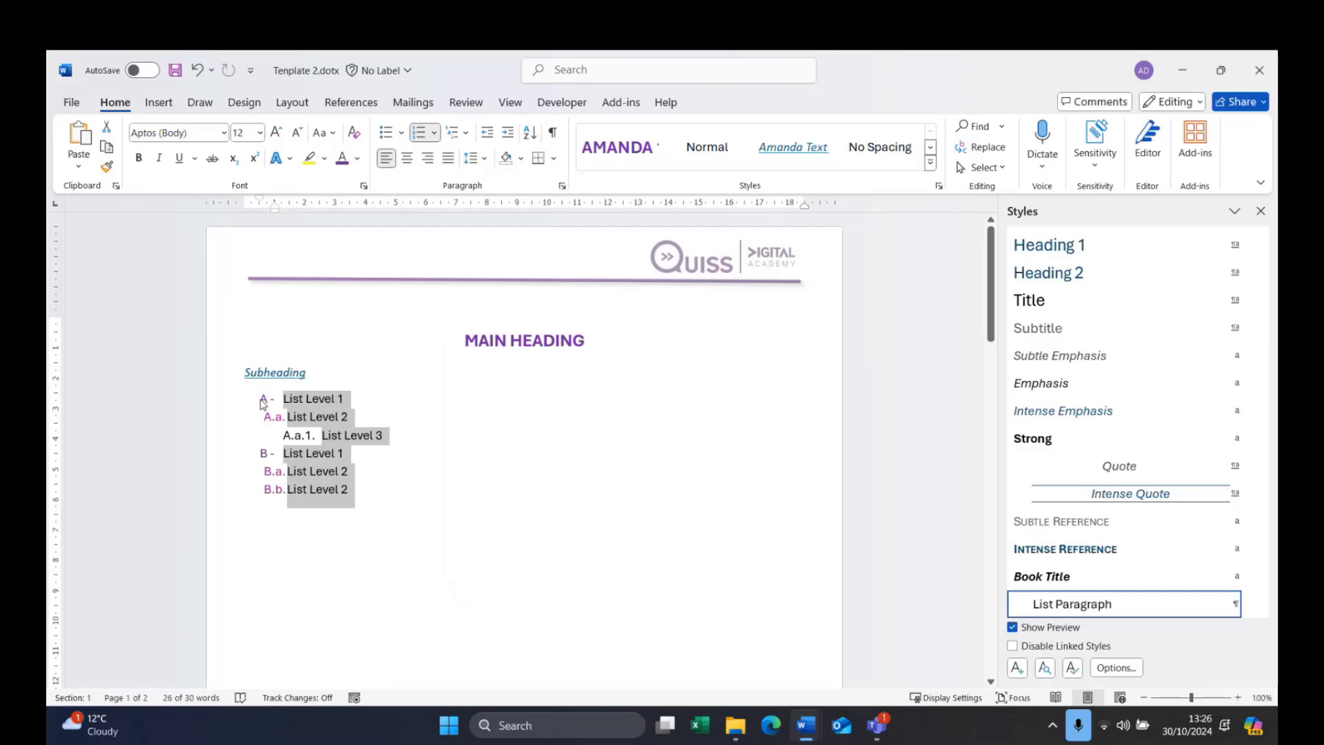
Try to adjust the hanging indent of the first list line on the ruler to about 1.25 cm
{"action": "left_click", "coordinate": [263, 403]}
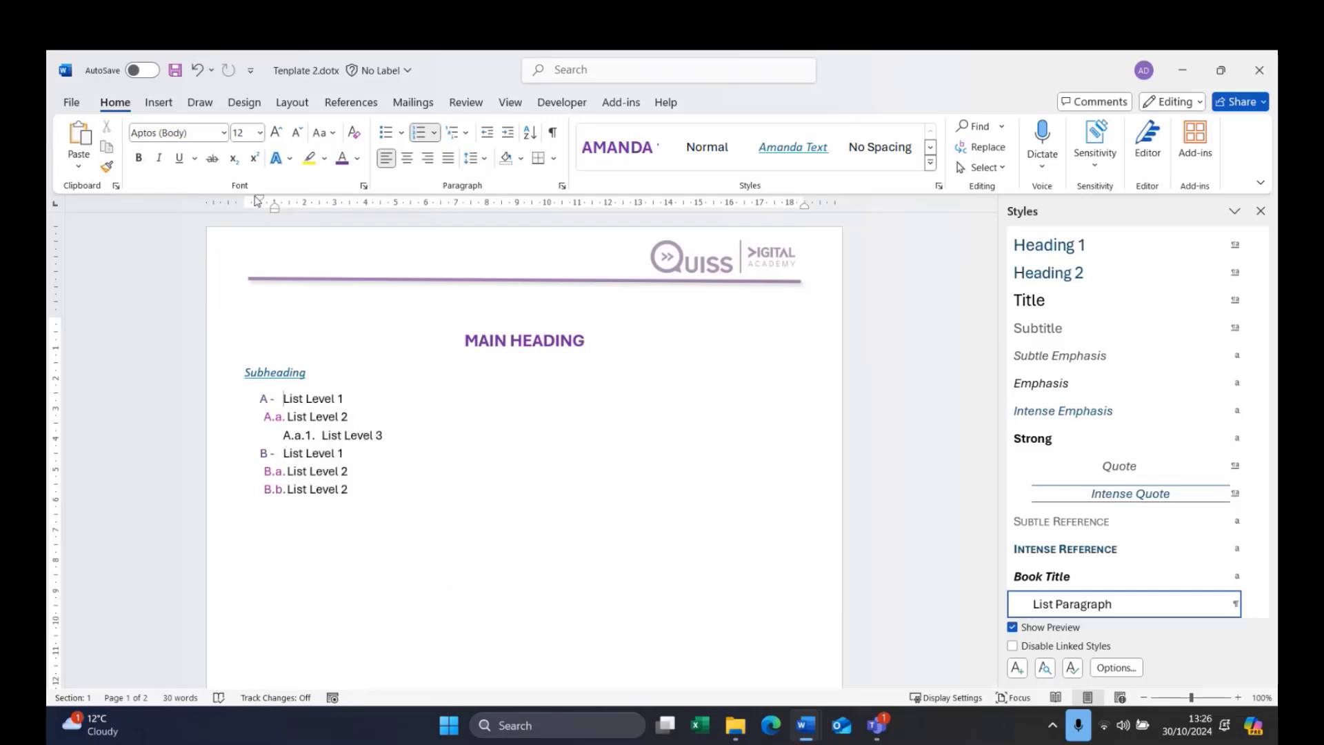
{"action": "left_click_drag", "start_coordinate": [262, 203], "coordinate": [262, 204]}
{"action": "left_click", "coordinate": [274, 208]}
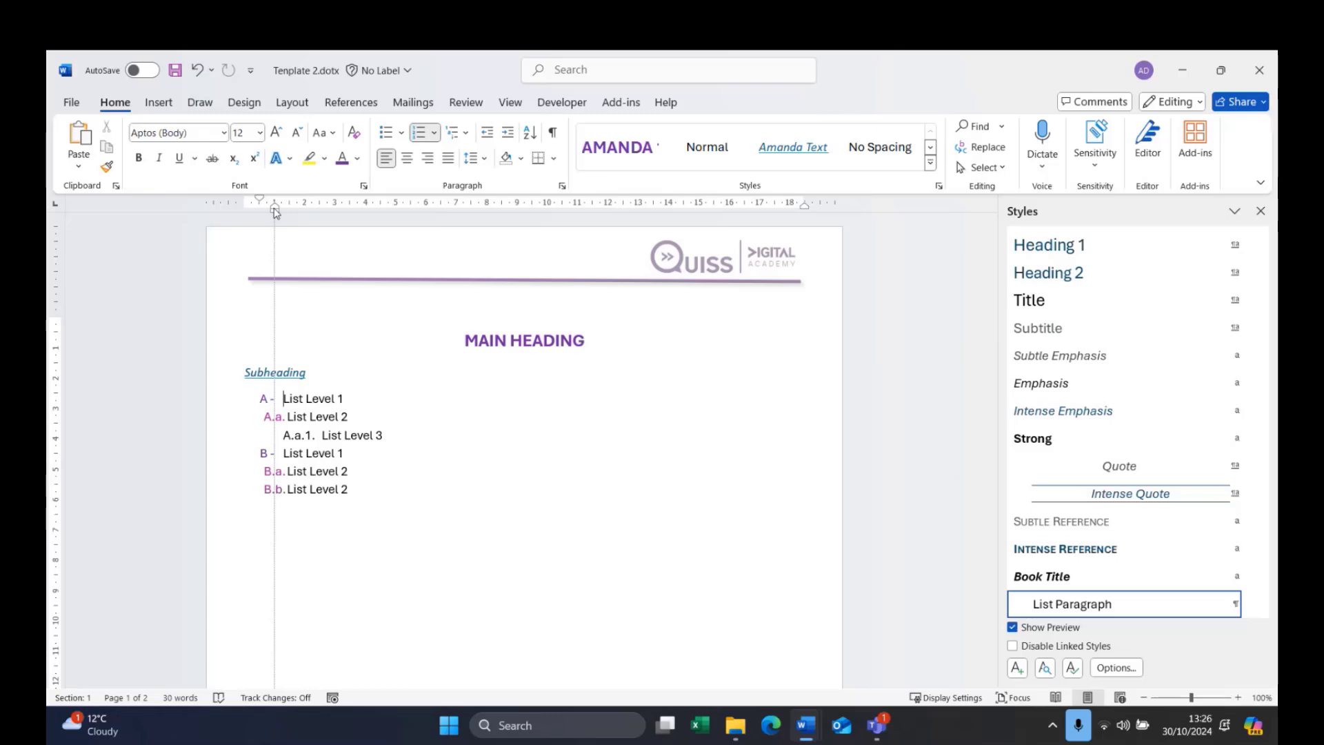
{"action": "left_click_drag", "start_coordinate": [274, 209], "coordinate": [275, 209]}
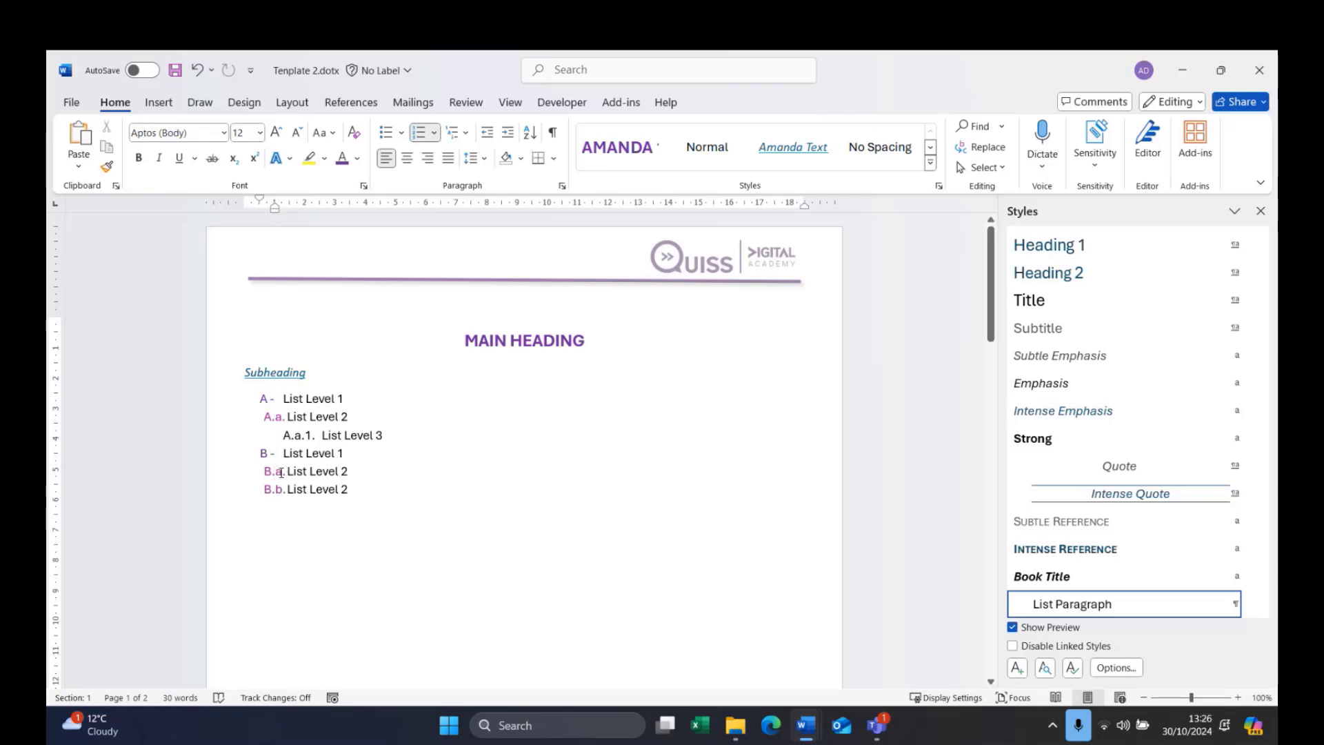
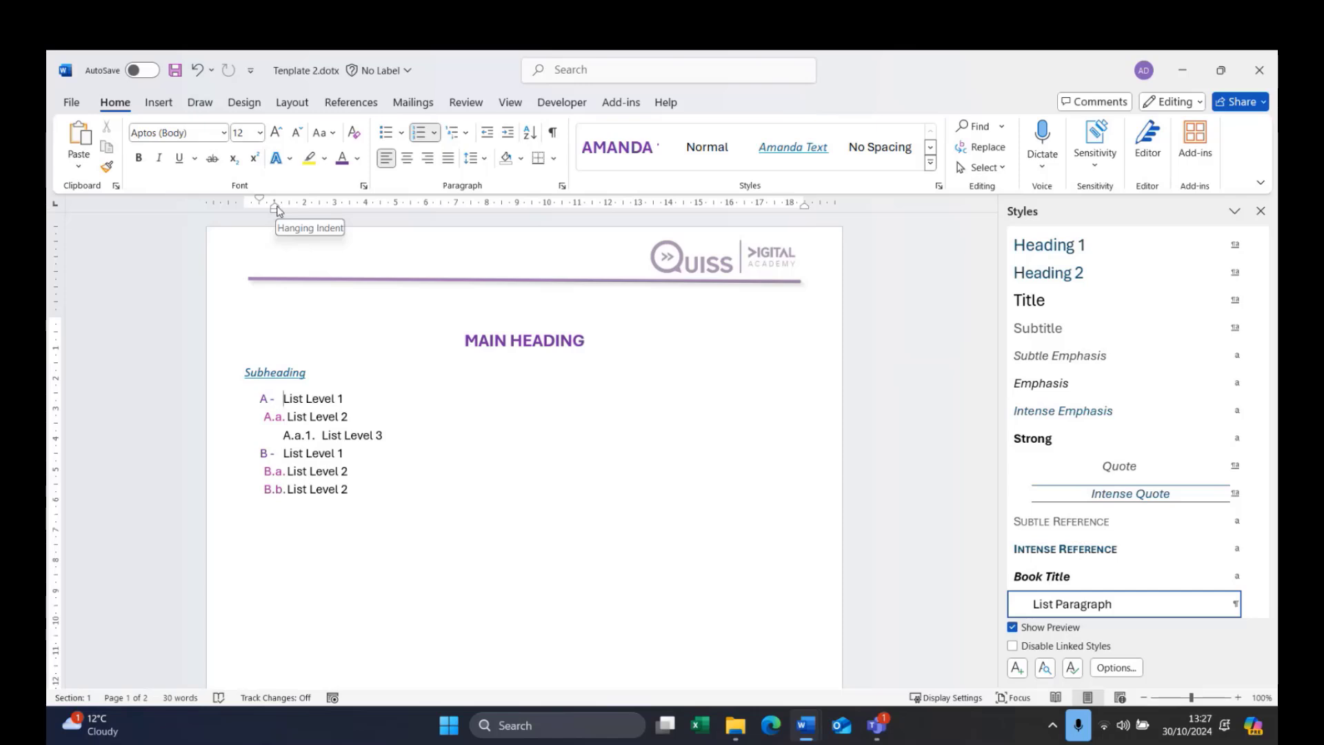
{"action": "mouse_move", "coordinate": [276, 210]}
{"action": "left_mouse_down"}
{"action": "mouse_move", "coordinate": [405, 210]}
{"action": "mouse_move", "coordinate": [420, 224]}
{"action": "mouse_move", "coordinate": [283, 228]}
{"action": "left_mouse_up"}
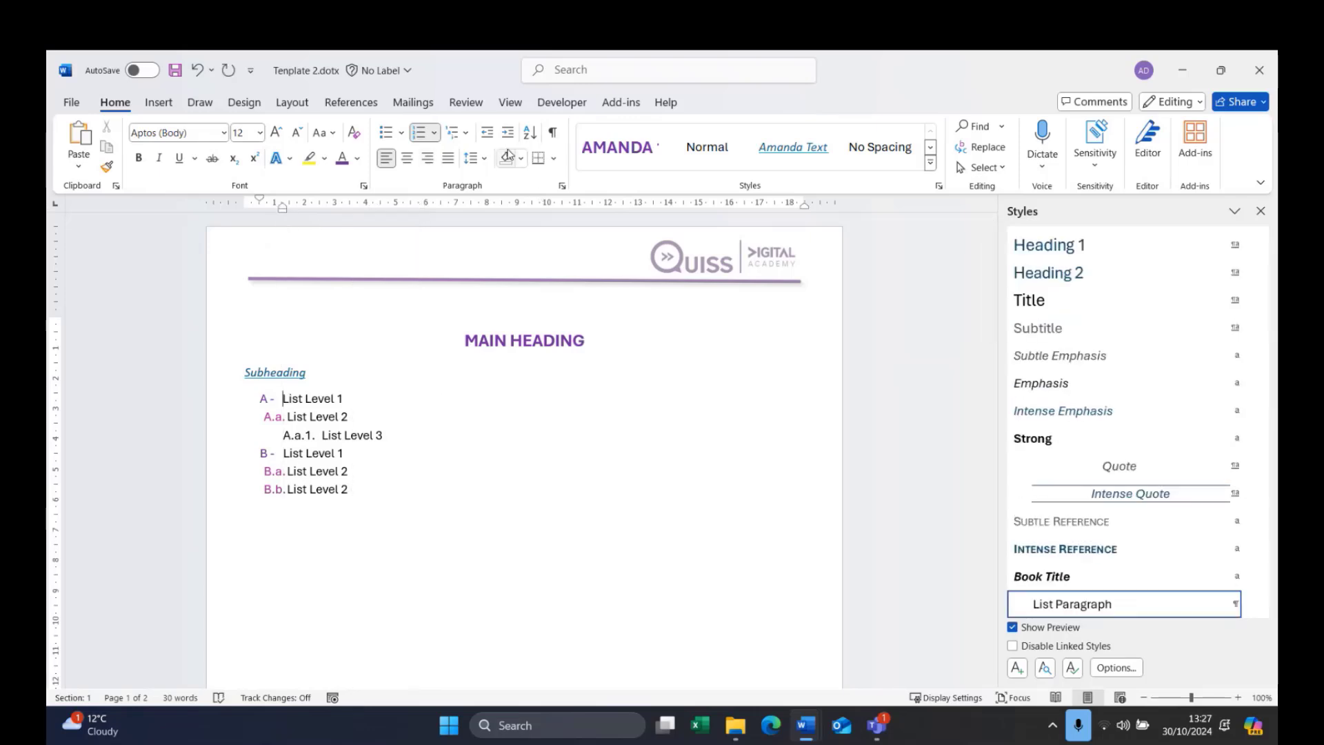
Change all six list lines to the first list level, "A -"
{"action": "left_click_drag", "start_coordinate": [358, 508], "coordinate": [285, 399]}
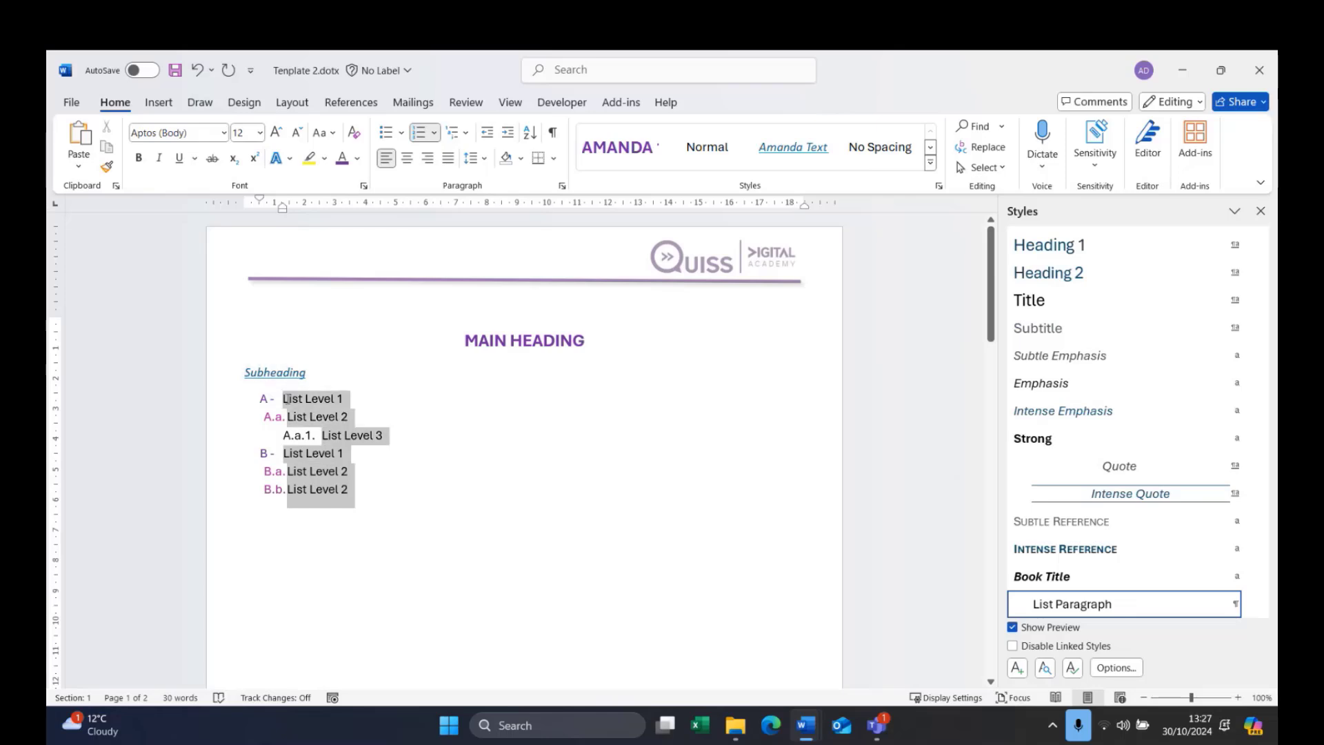
{"action": "left_click", "coordinate": [466, 134]}
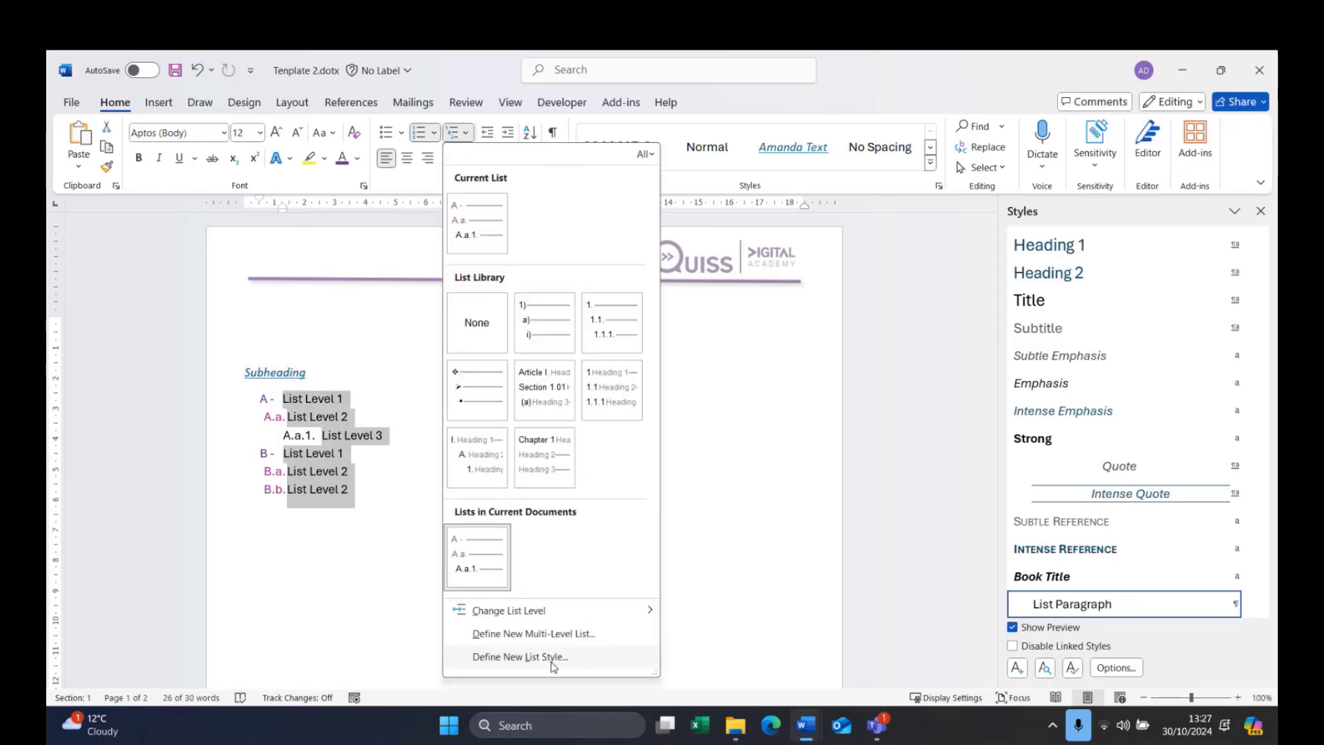
{"action": "mouse_move", "coordinate": [479, 554]}
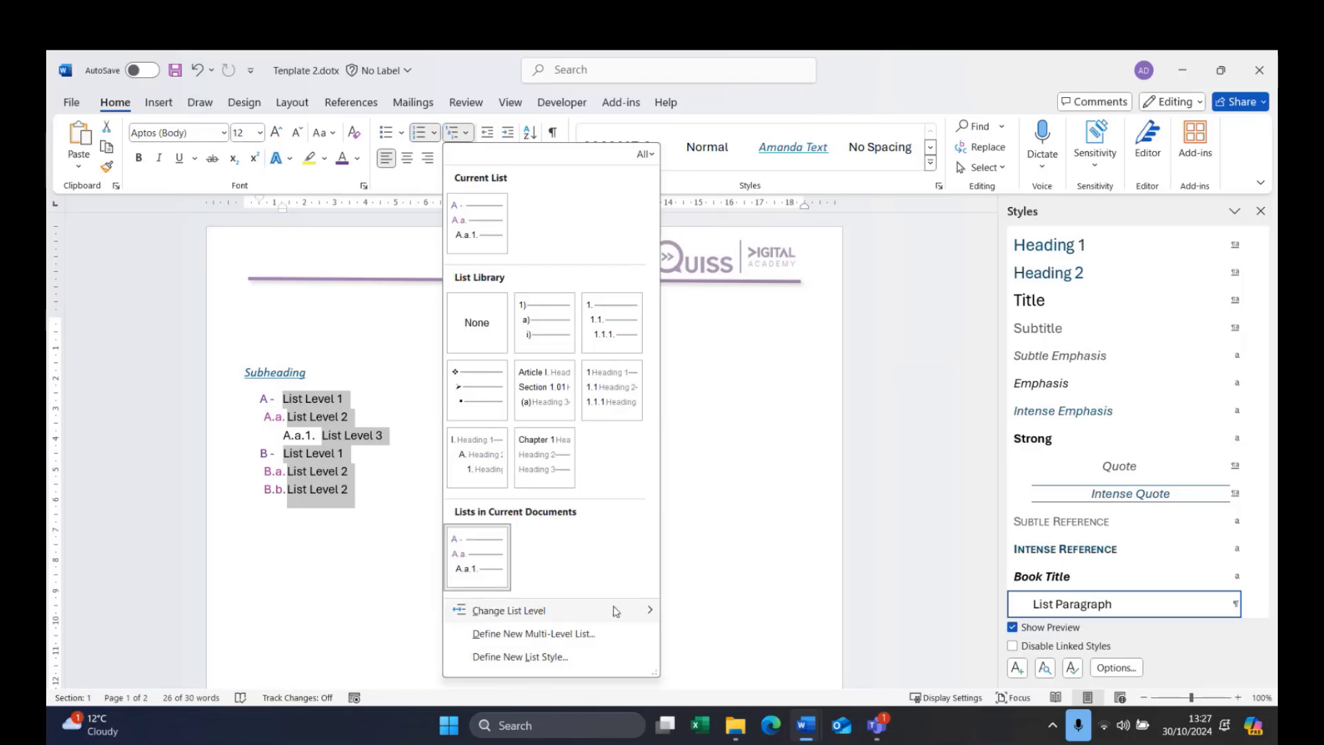
{"action": "mouse_move", "coordinate": [621, 610]}
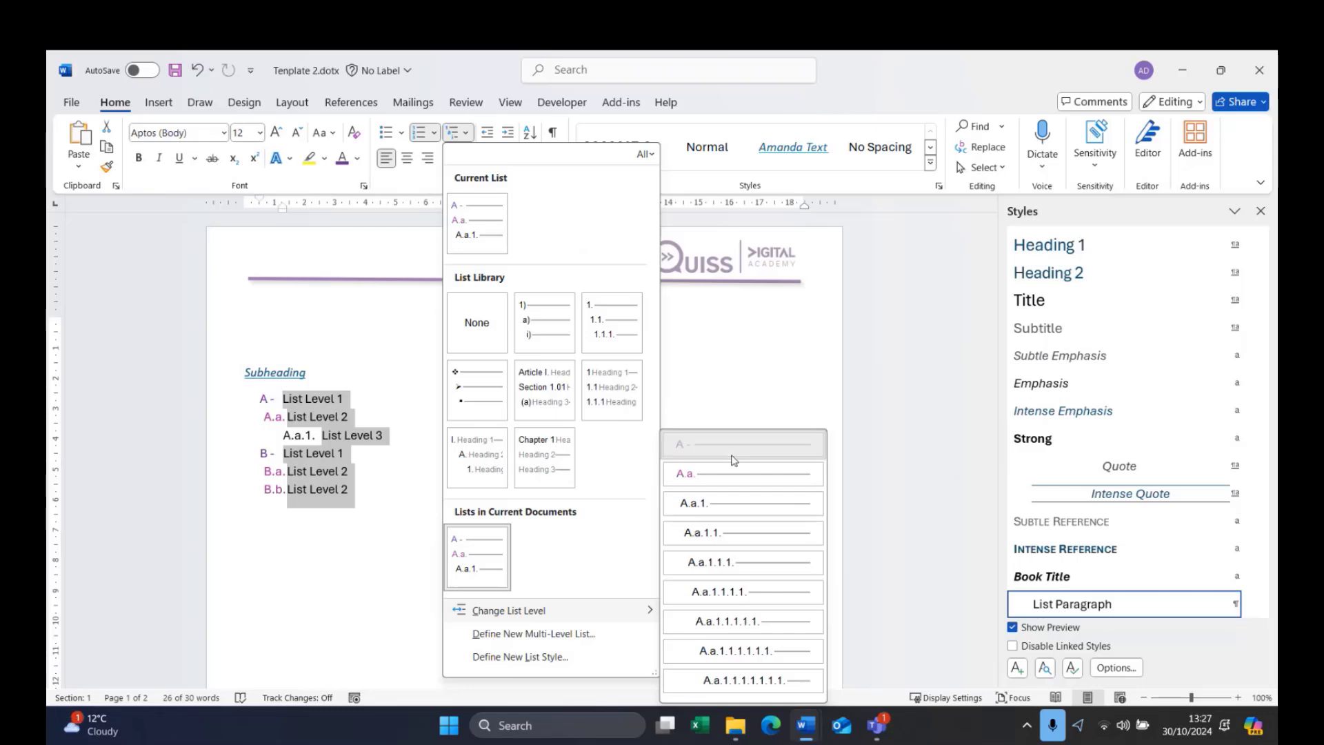
{"action": "left_click", "coordinate": [732, 455]}
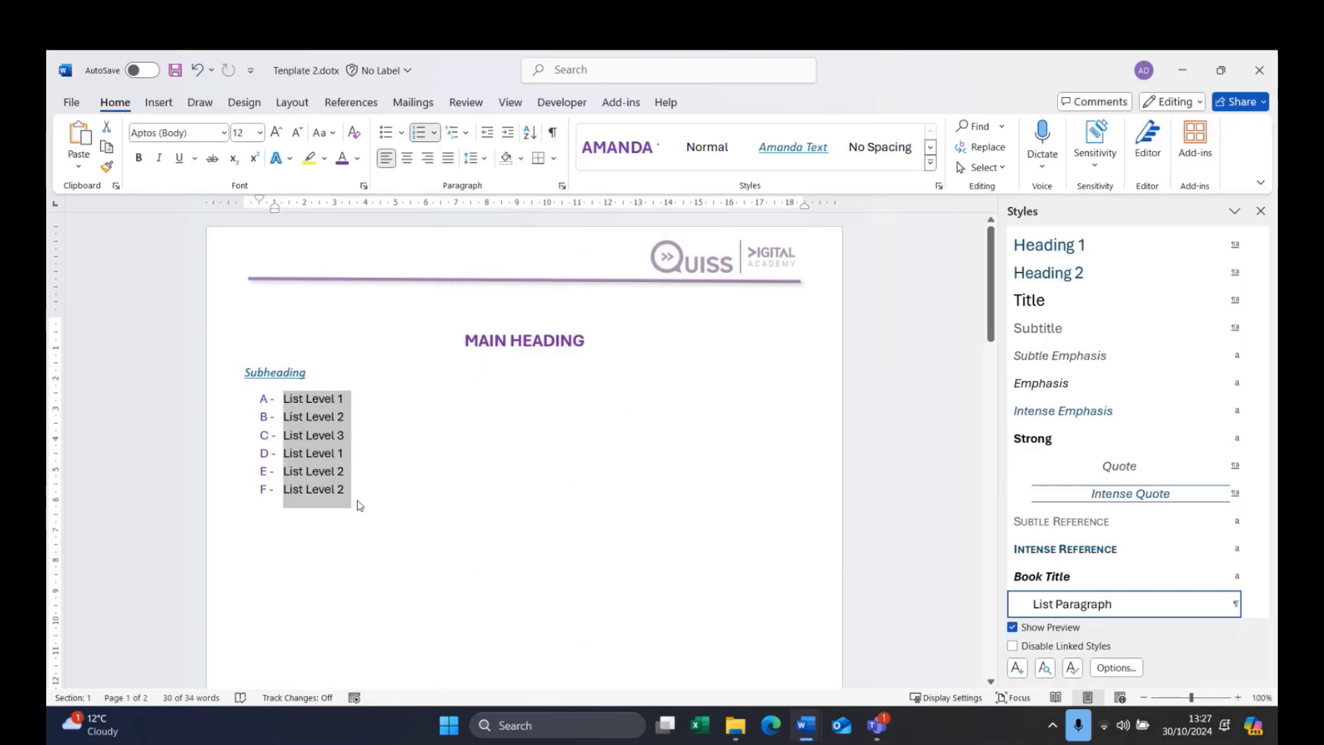
Review the multilevel list definition for the six list lines, leaving its settings as they are
{"action": "left_click", "coordinate": [362, 480]}
{"action": "left_click_drag", "start_coordinate": [340, 490], "coordinate": [284, 396]}
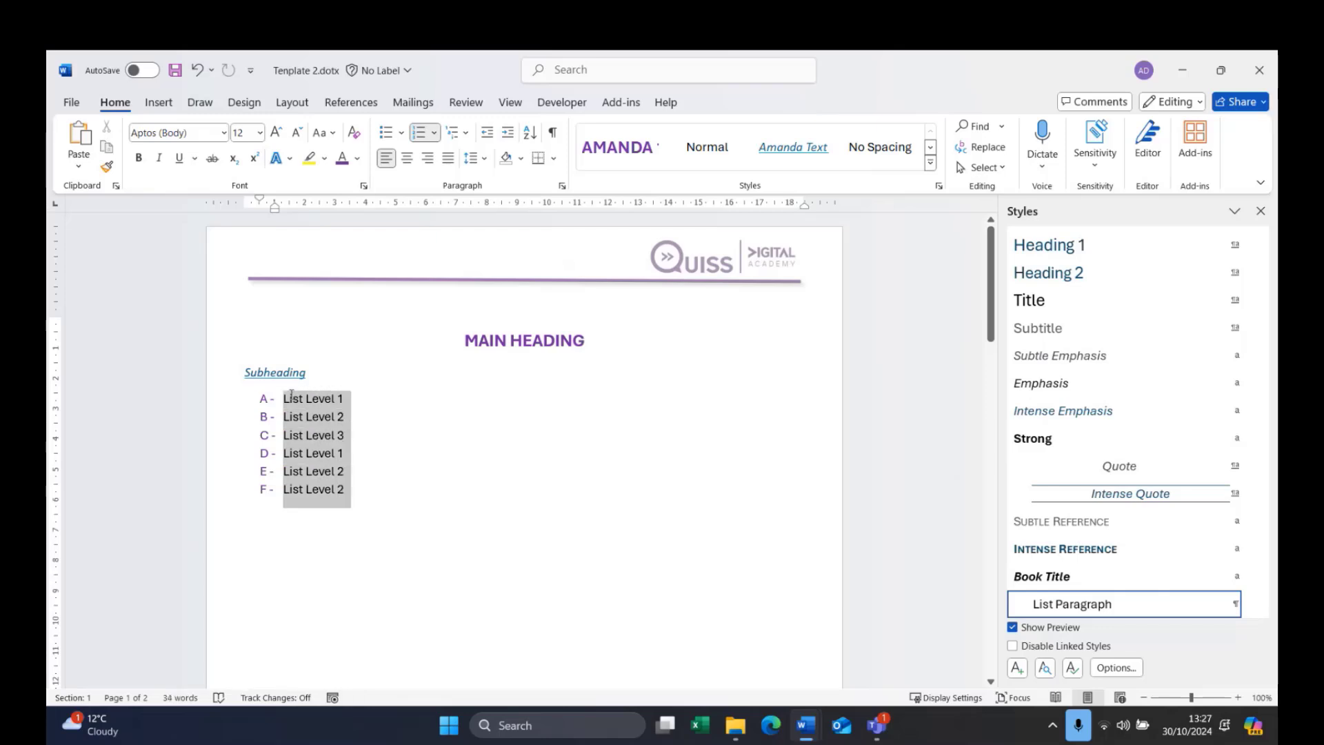
{"action": "left_click", "coordinate": [473, 135]}
{"action": "left_click", "coordinate": [583, 644]}
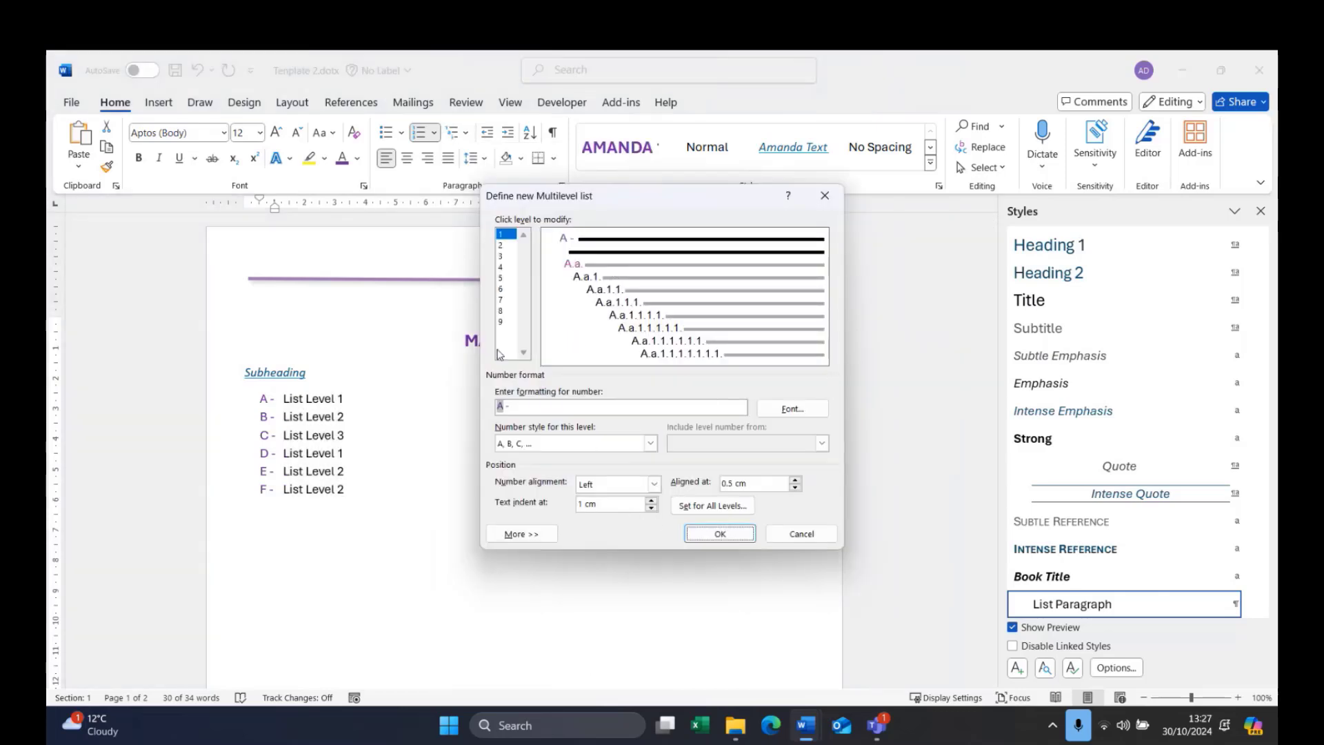
{"action": "left_click", "coordinate": [804, 536]}
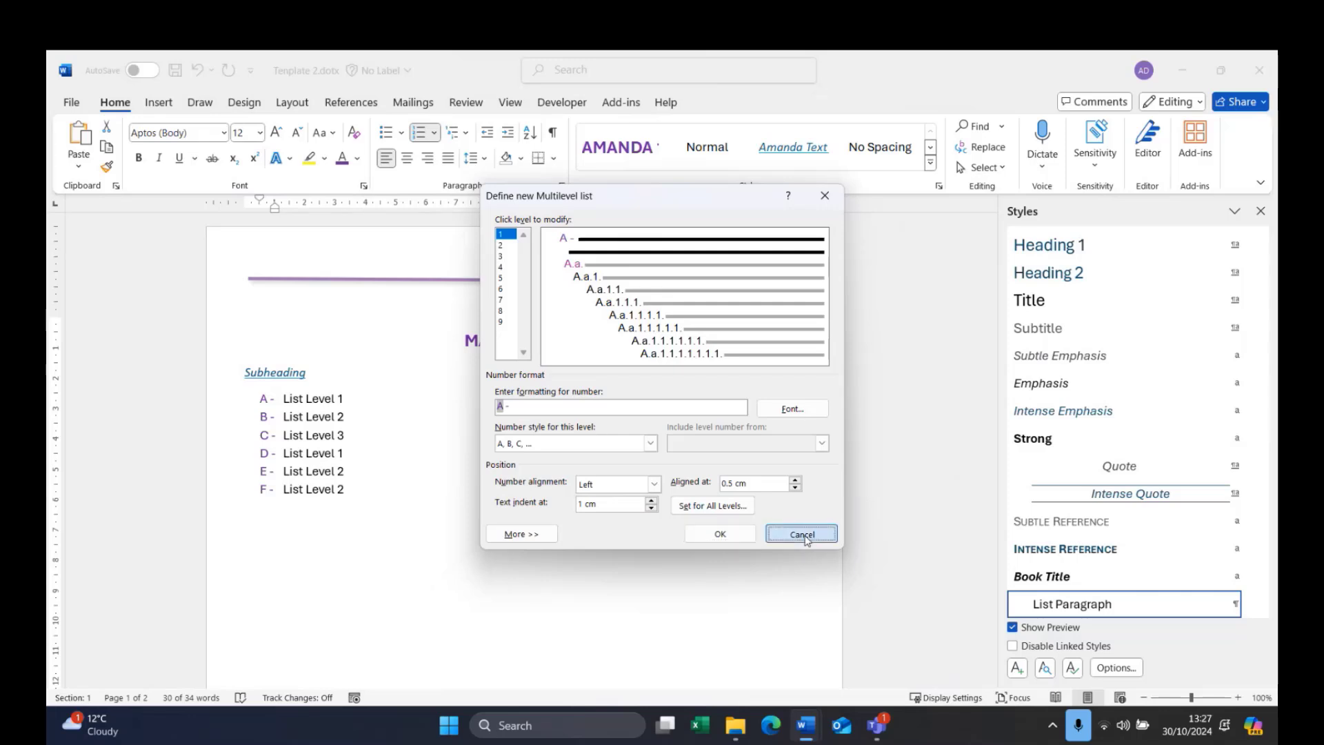
Compare the single-level number format settings with the multilevel list options for the six selected lines, without applying any
{"action": "left_click", "coordinate": [437, 133]}
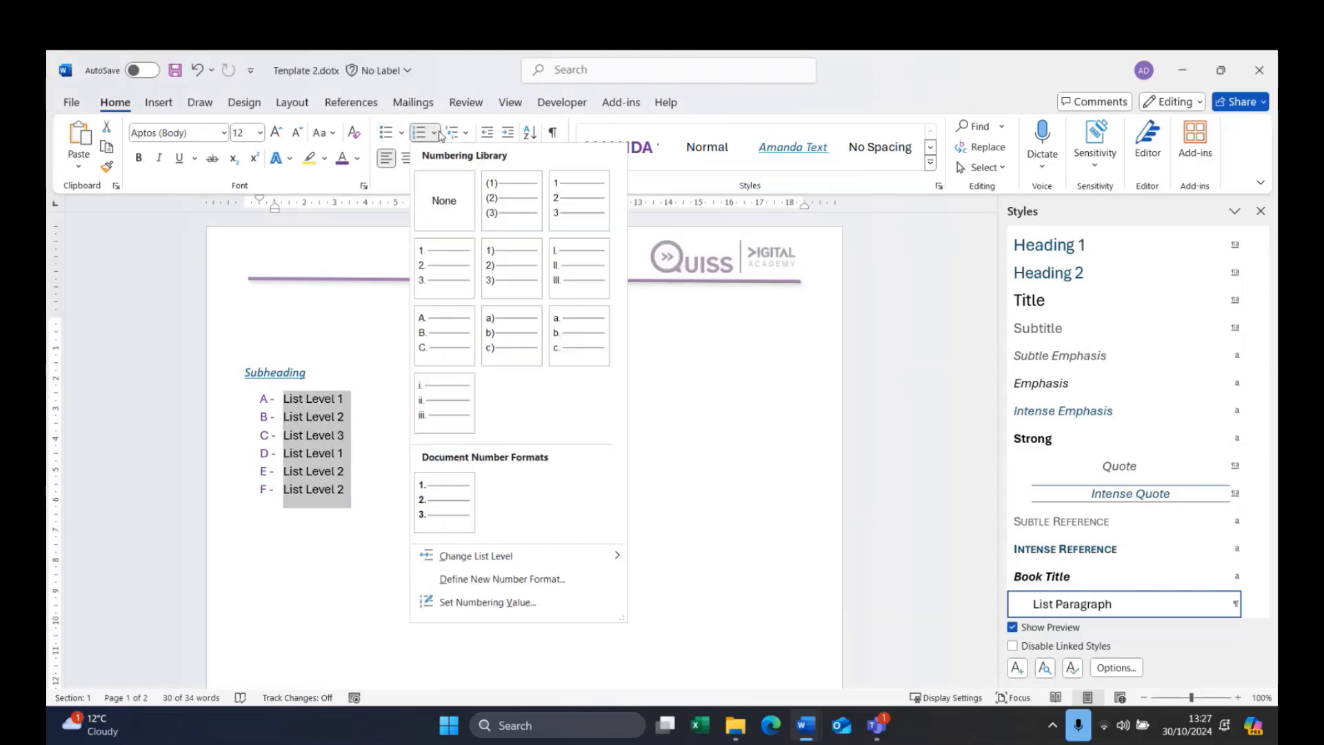
{"action": "left_click", "coordinate": [509, 580]}
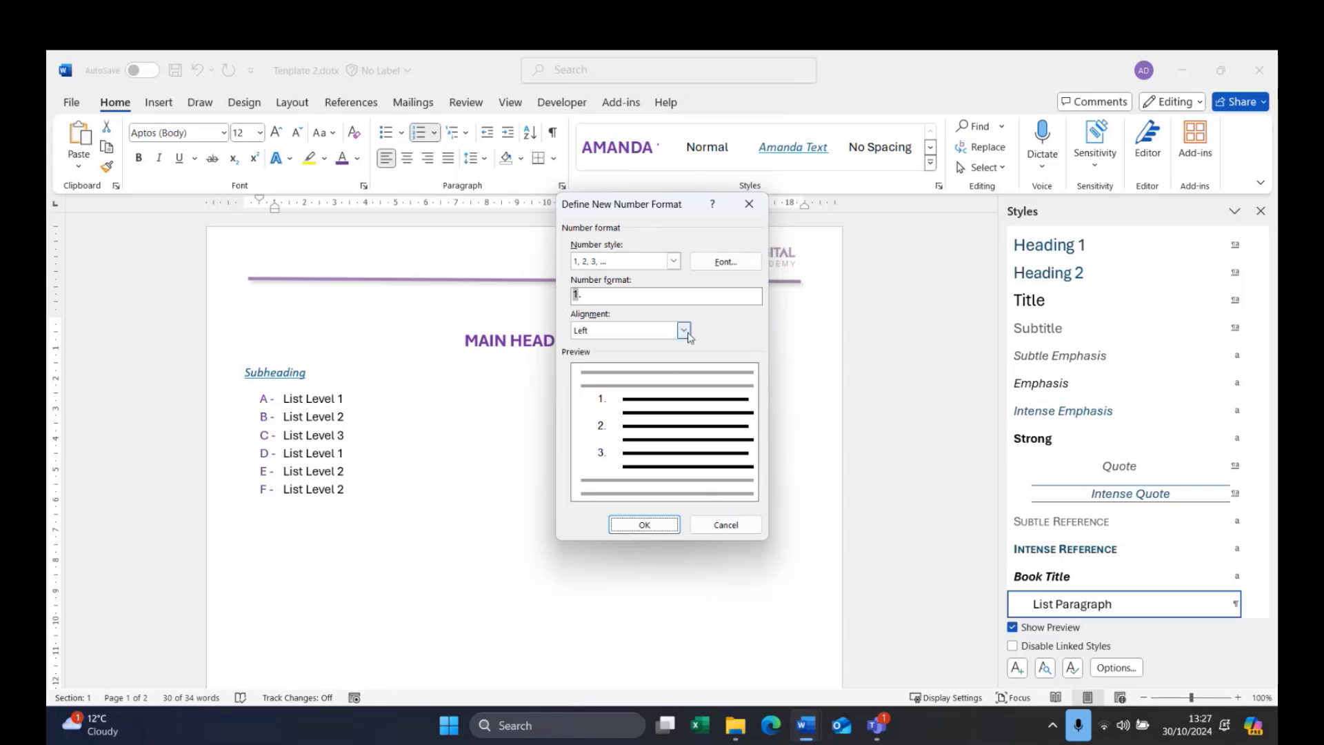
{"action": "left_click", "coordinate": [731, 532]}
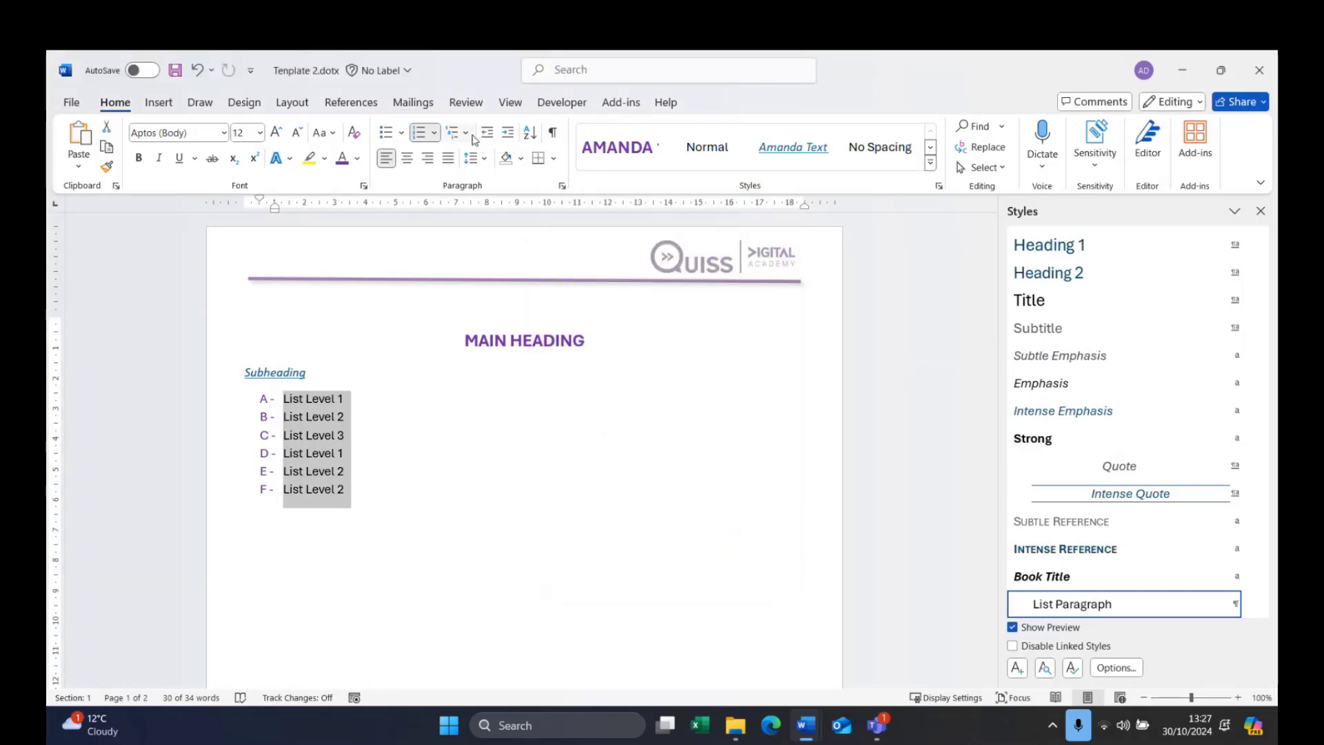
{"action": "left_click", "coordinate": [471, 137]}
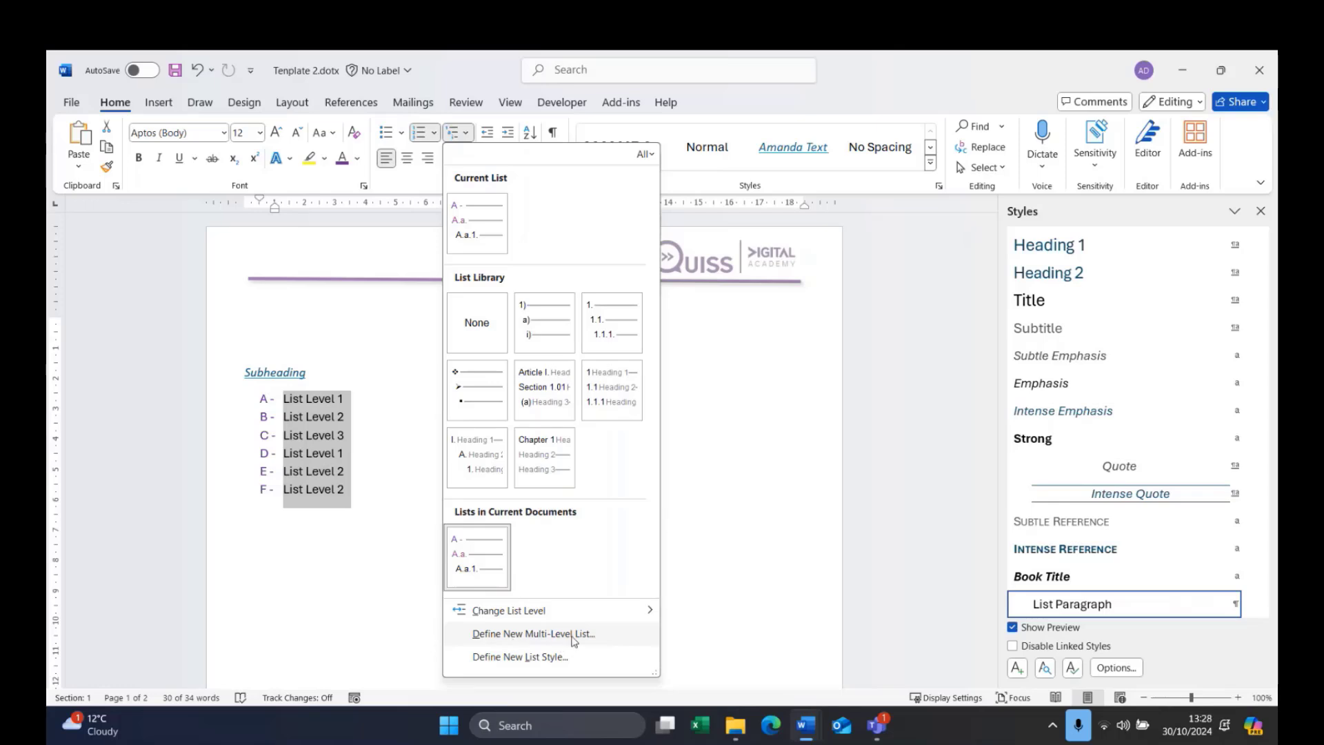
{"action": "left_click", "coordinate": [384, 543]}
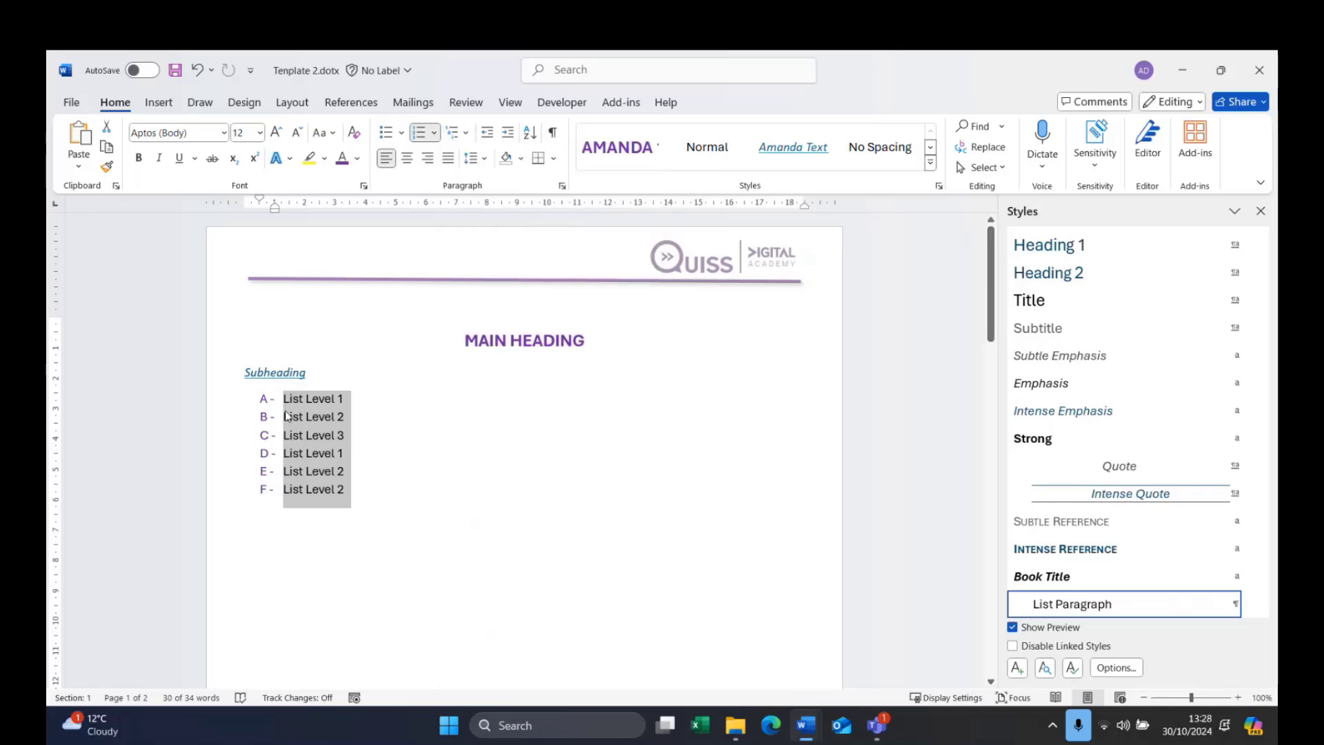
Demote the first "List Level 2" line to list level 2 and the "List Level 3" line to list level 3
{"action": "left_click", "coordinate": [287, 415]}
{"action": "key", "text": "Tab"}
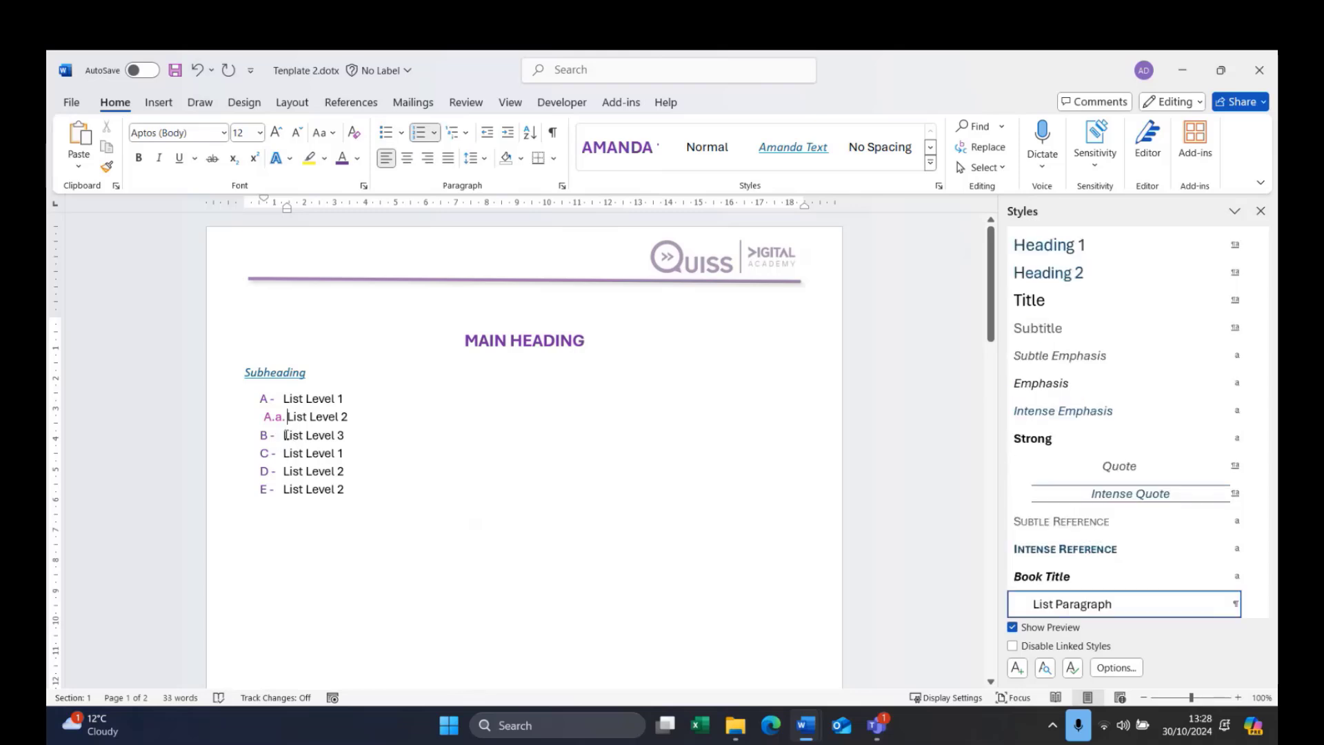
{"action": "left_click", "coordinate": [283, 435]}
{"action": "key", "text": "Tab"}
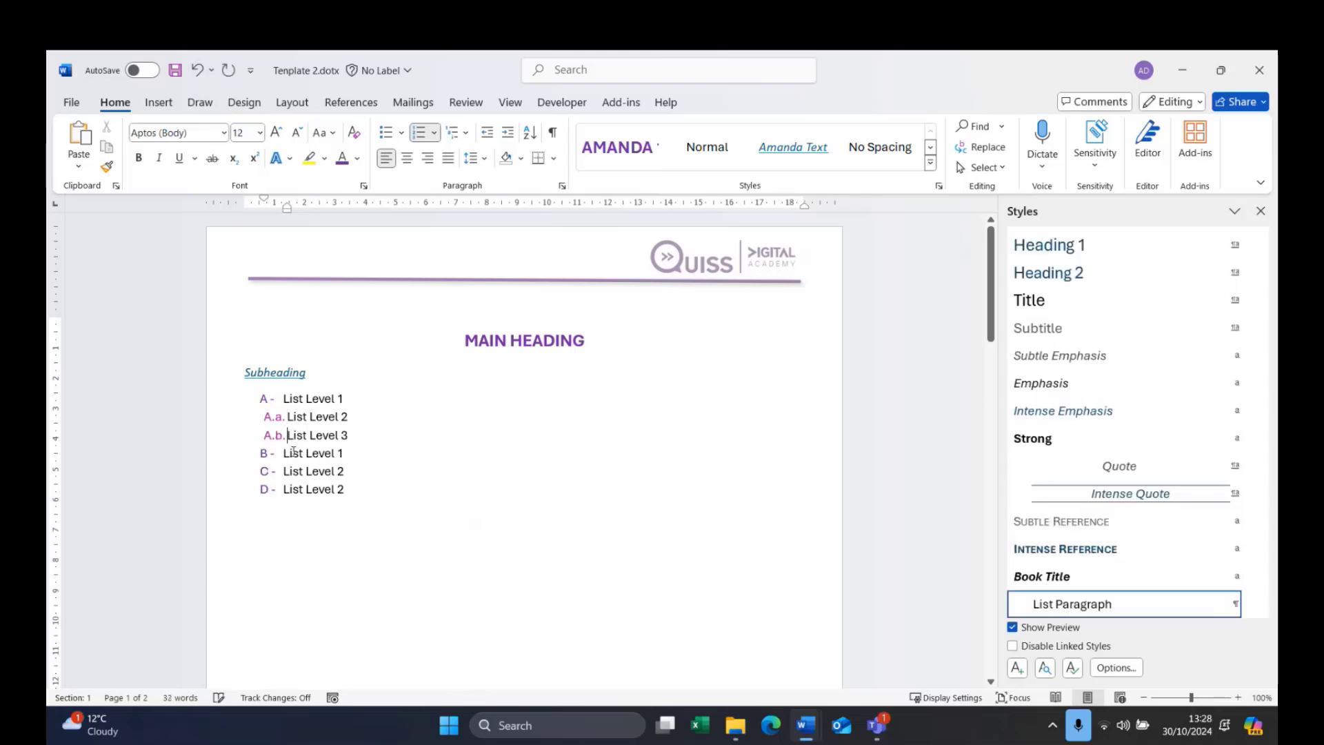
{"action": "key", "text": "Tab"}
{"action": "left_click", "coordinate": [400, 434]}
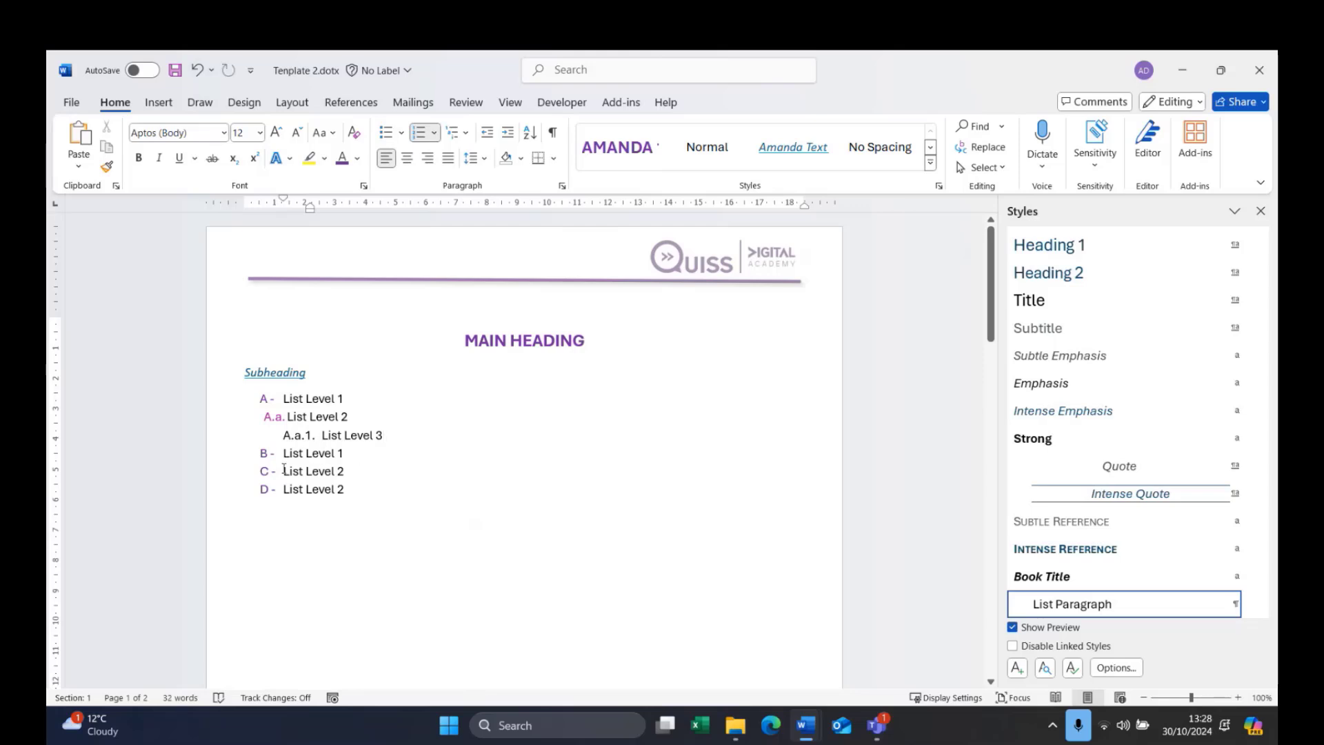
Demote the last two "List Level 2" lines to list level 2
{"action": "left_click", "coordinate": [284, 470]}
{"action": "key", "text": "Tab"}
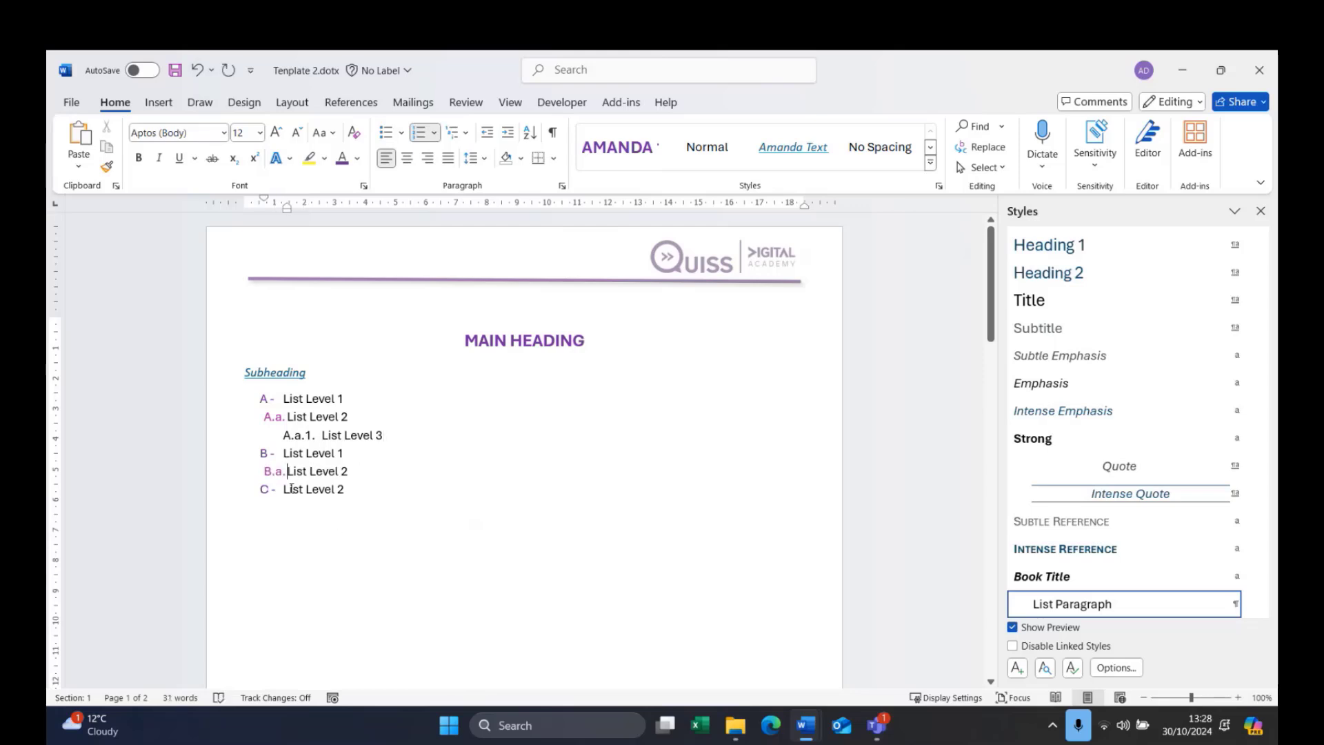
{"action": "left_click", "coordinate": [284, 488]}
{"action": "key", "text": "Tab"}
Format the text of the first "List Level 1" line in standard green and bold
{"action": "left_click_drag", "start_coordinate": [349, 399], "coordinate": [294, 397]}
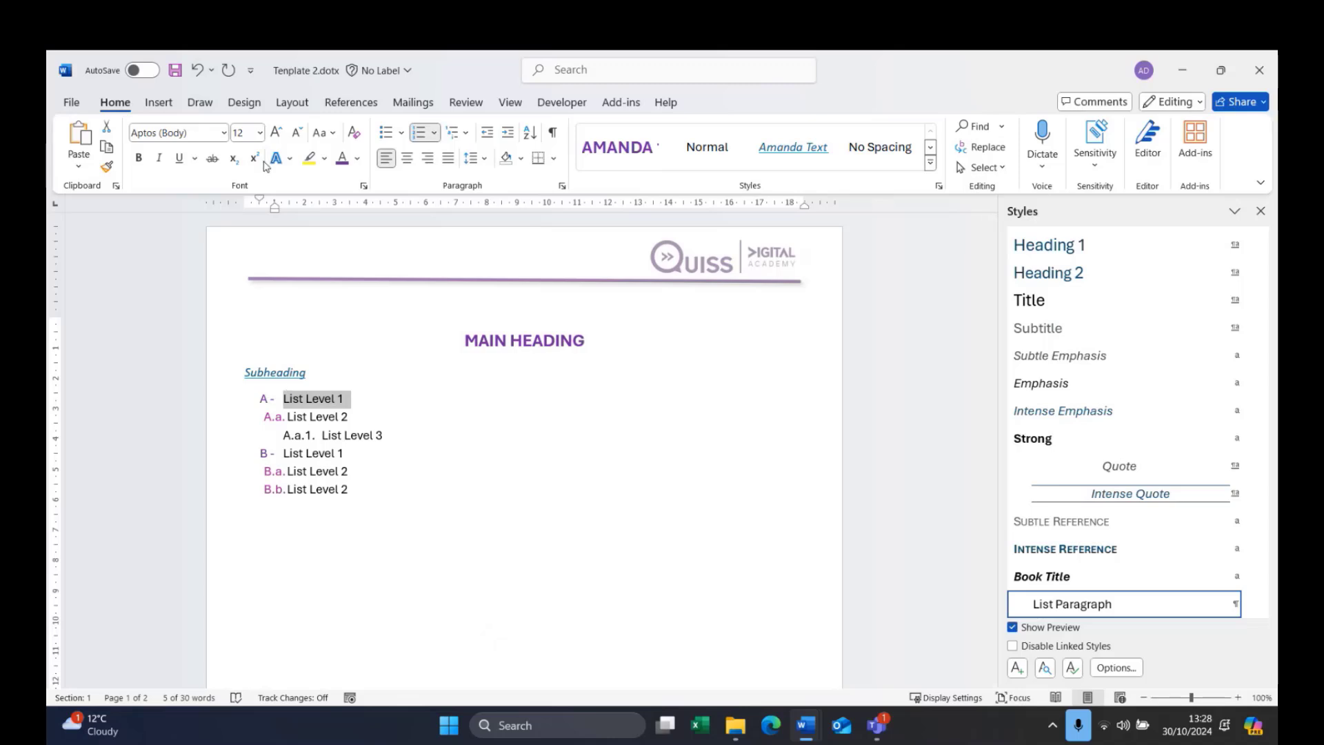
{"action": "left_click", "coordinate": [357, 163]}
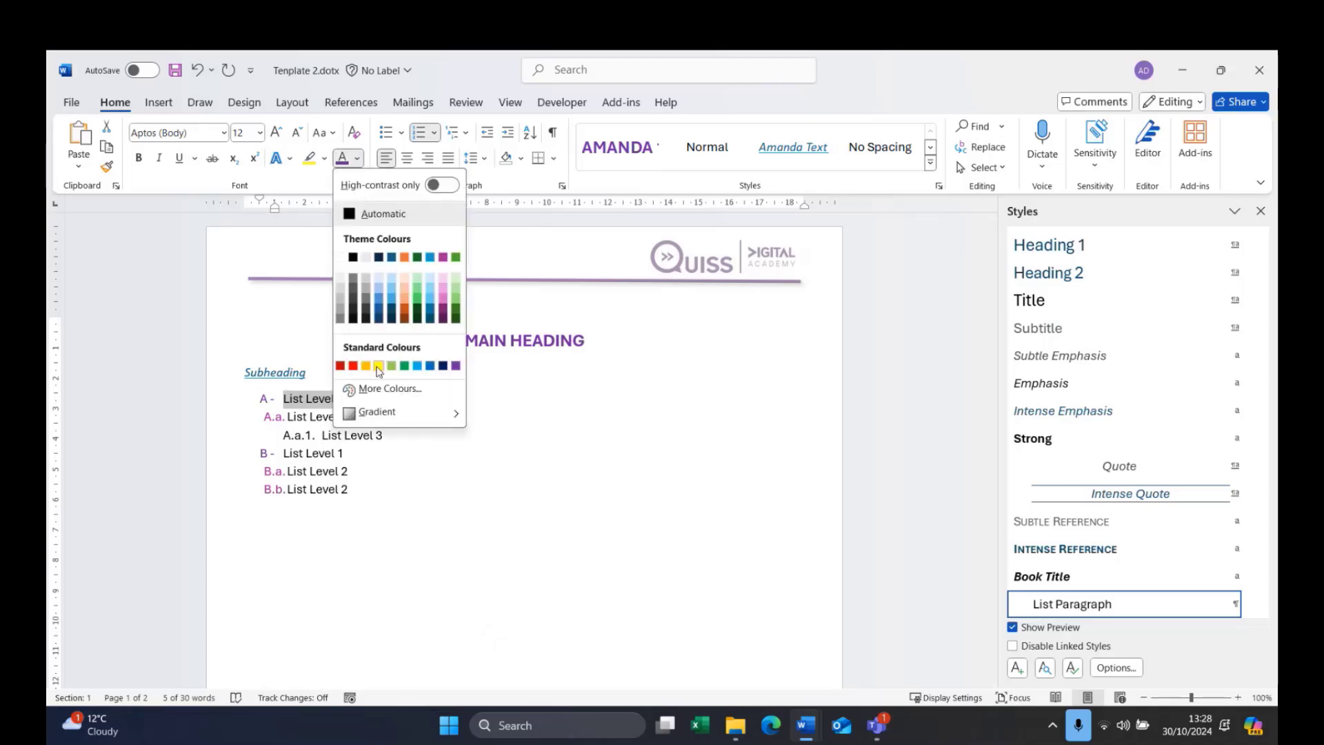
{"action": "left_click", "coordinate": [403, 364]}
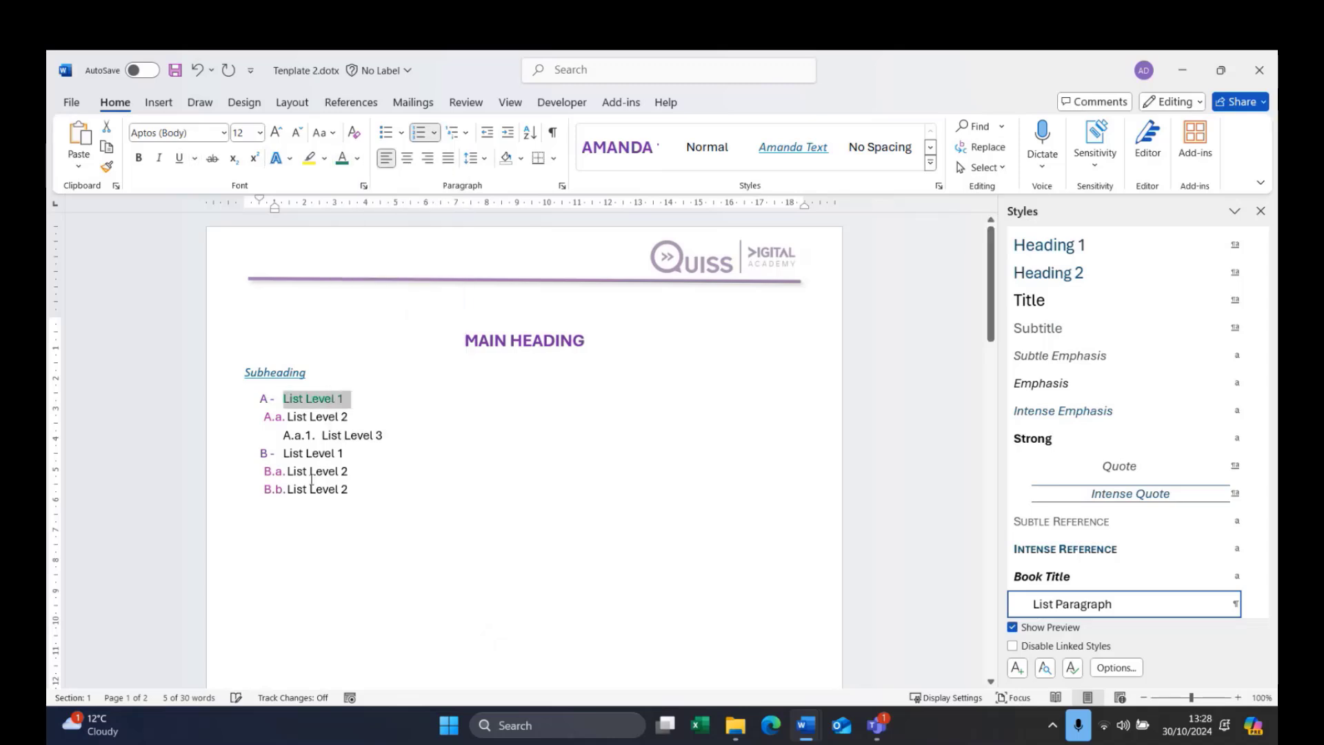
{"action": "left_click", "coordinate": [139, 158]}
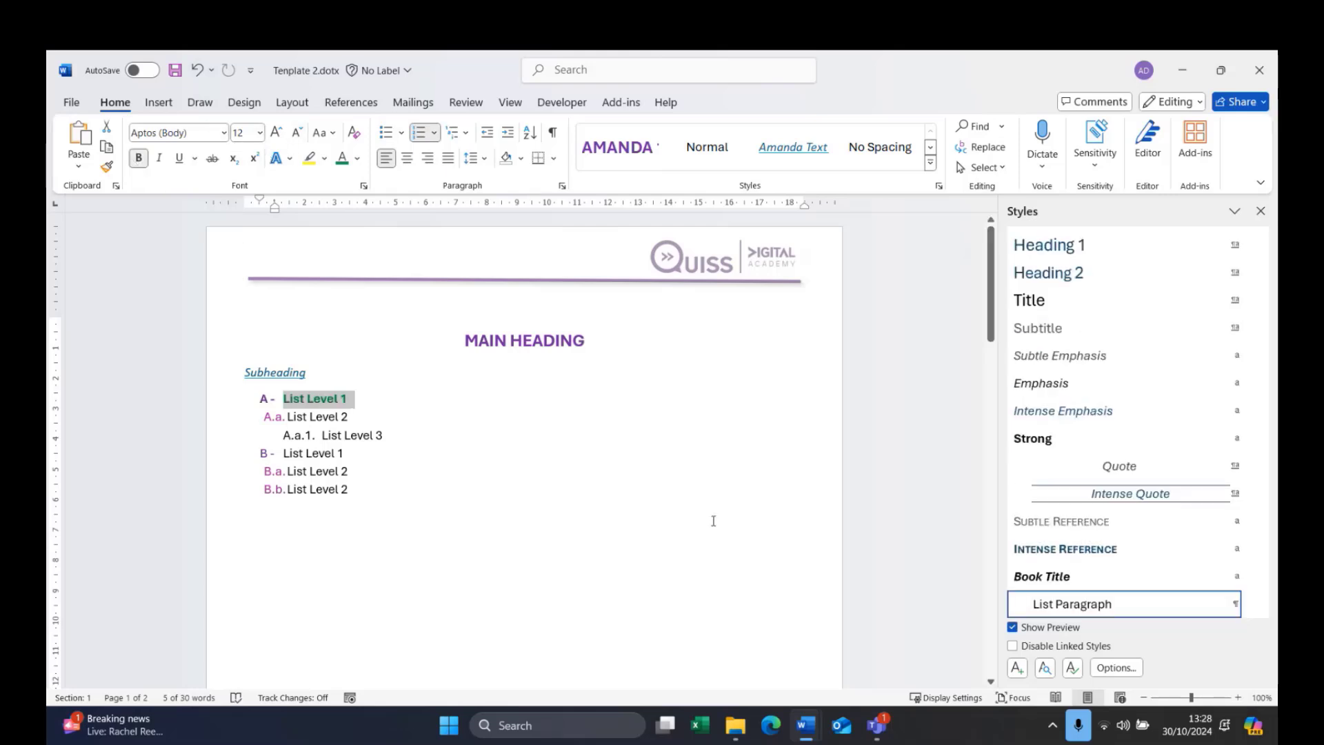
Create a paragraph style named AD1 from the green bold "List Level 1" line, available in new documents based on this template
{"action": "left_click", "coordinate": [1017, 668]}
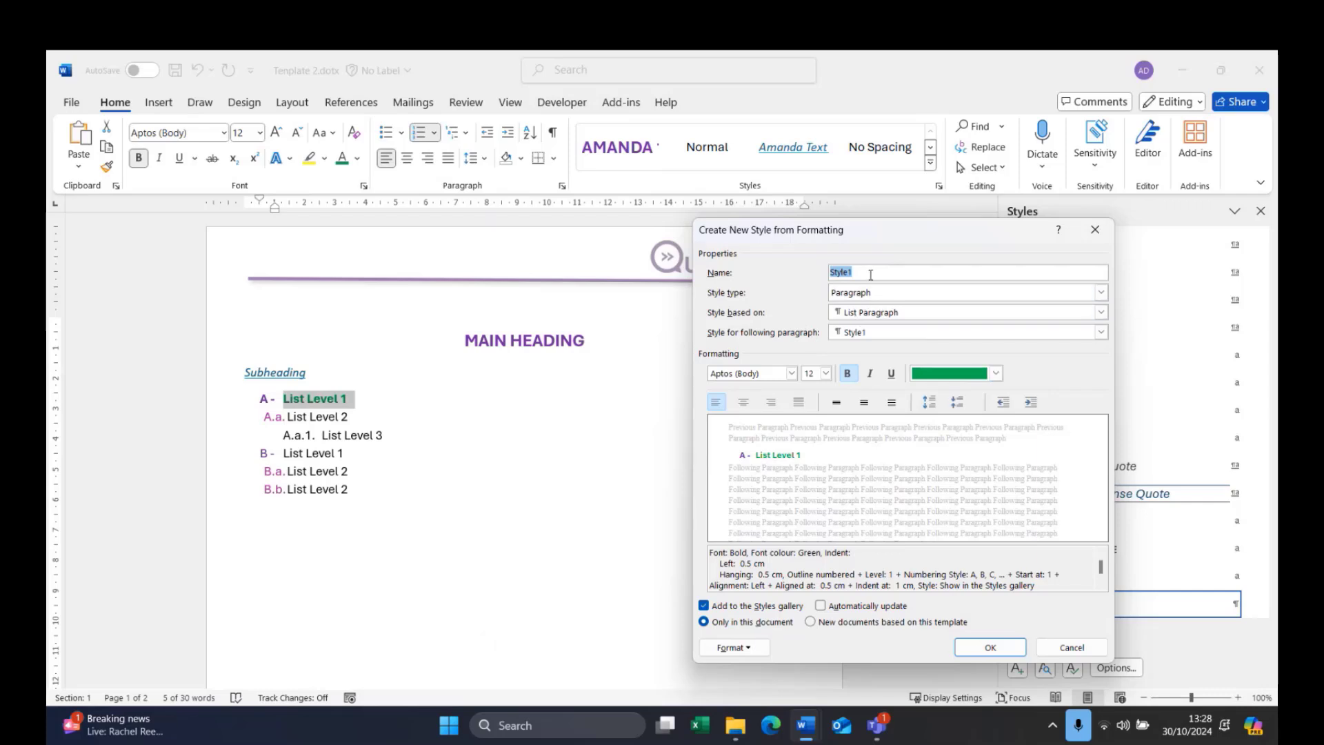
{"action": "type", "text": "AD1"}
{"action": "left_click", "coordinate": [810, 623]}
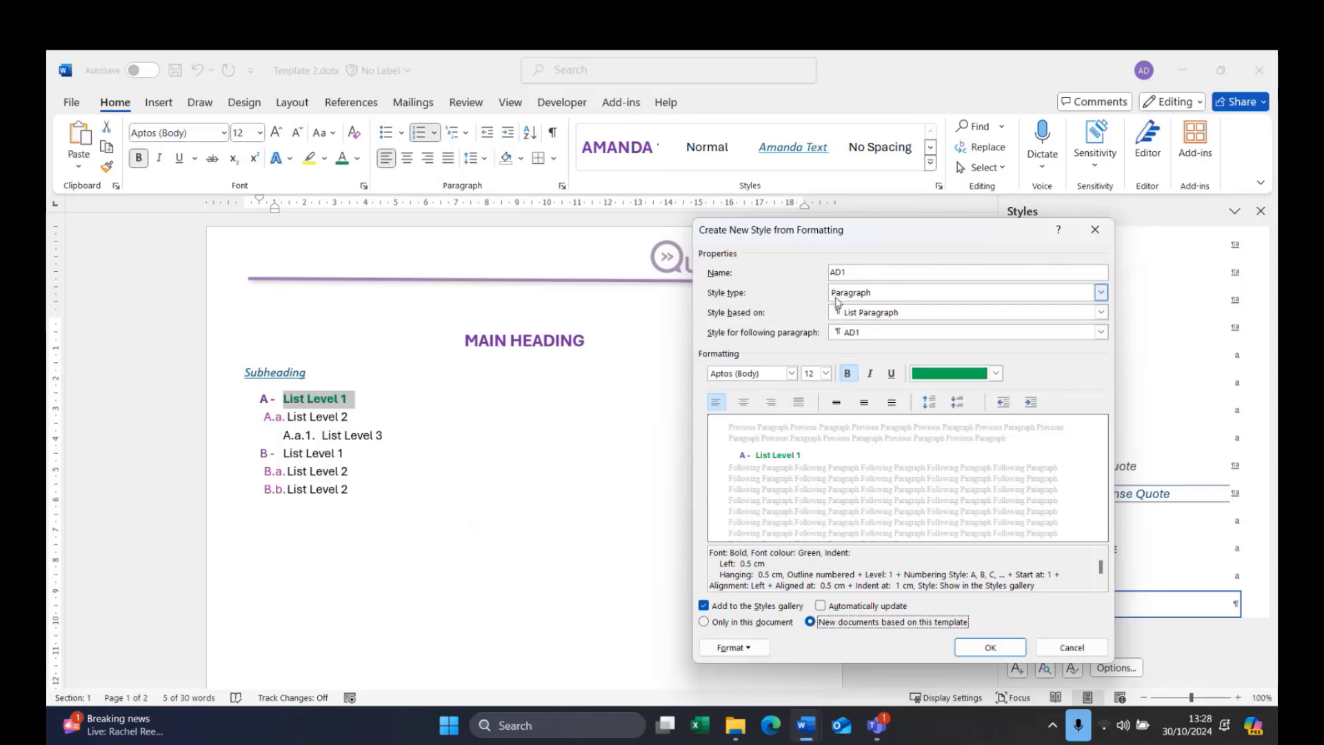
{"action": "left_click", "coordinate": [732, 647]}
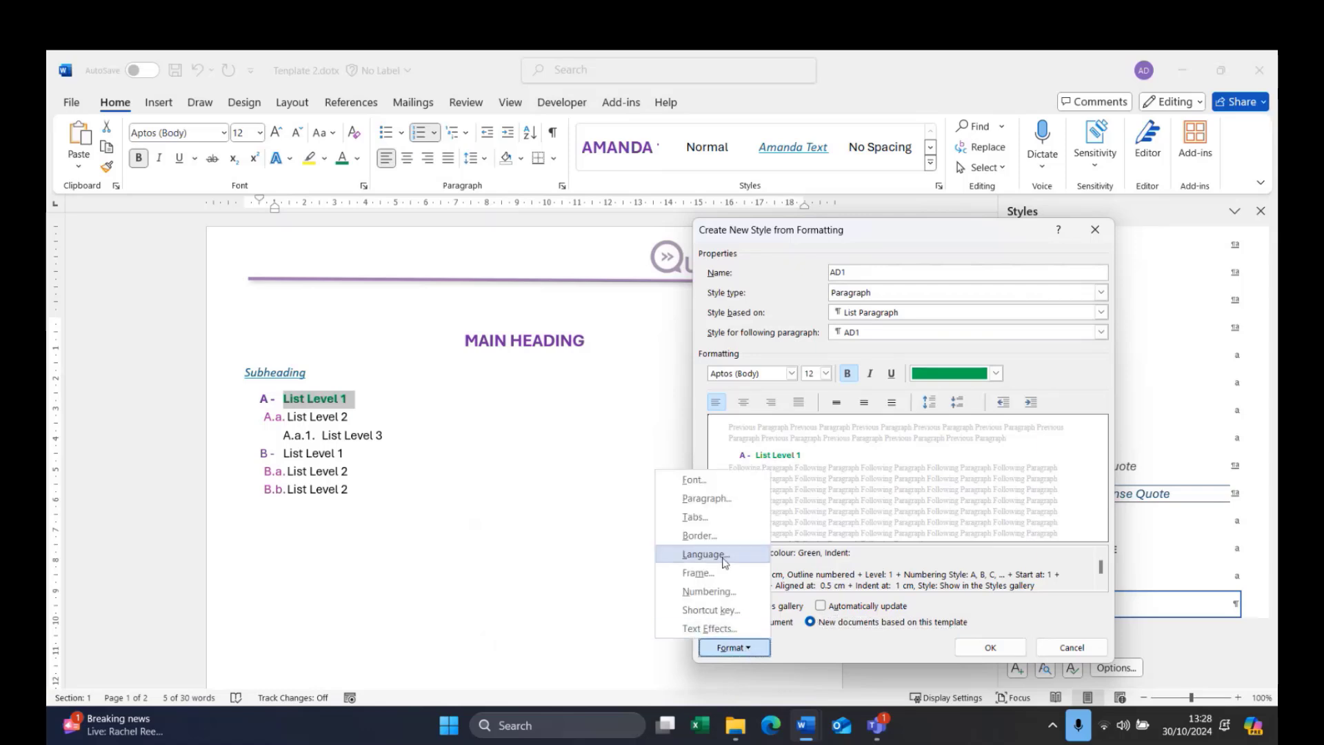
{"action": "left_click", "coordinate": [890, 659]}
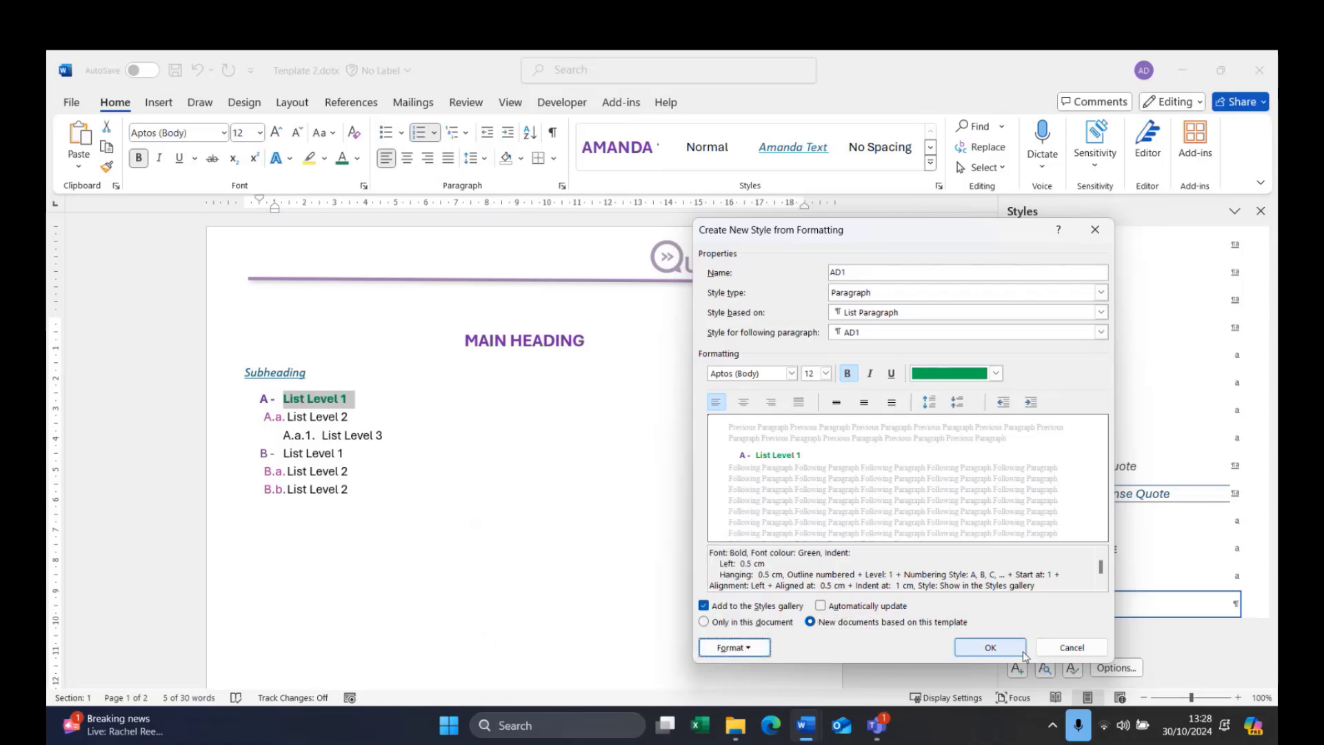
{"action": "left_click", "coordinate": [1023, 652]}
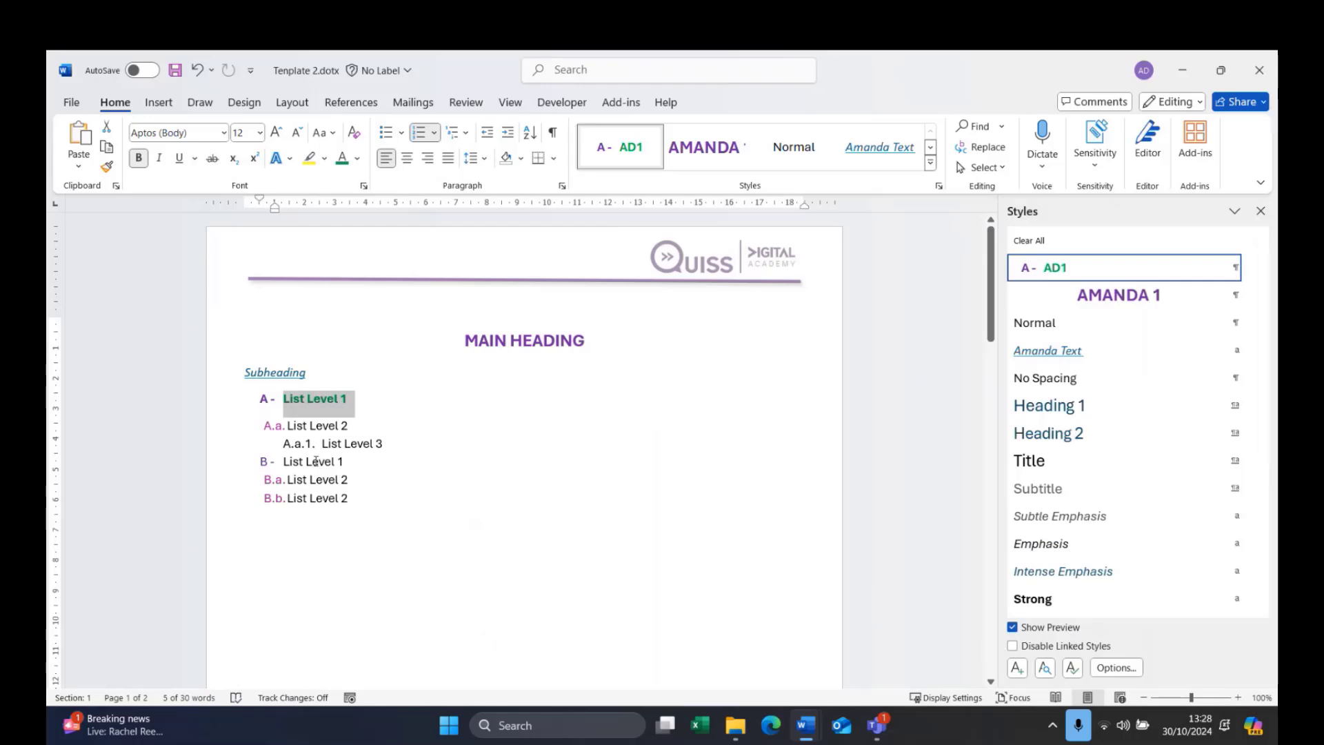
Format the first "List Level 2" line with font size 11, 1.15 line spacing and italics
{"action": "left_click_drag", "start_coordinate": [365, 426], "coordinate": [286, 425]}
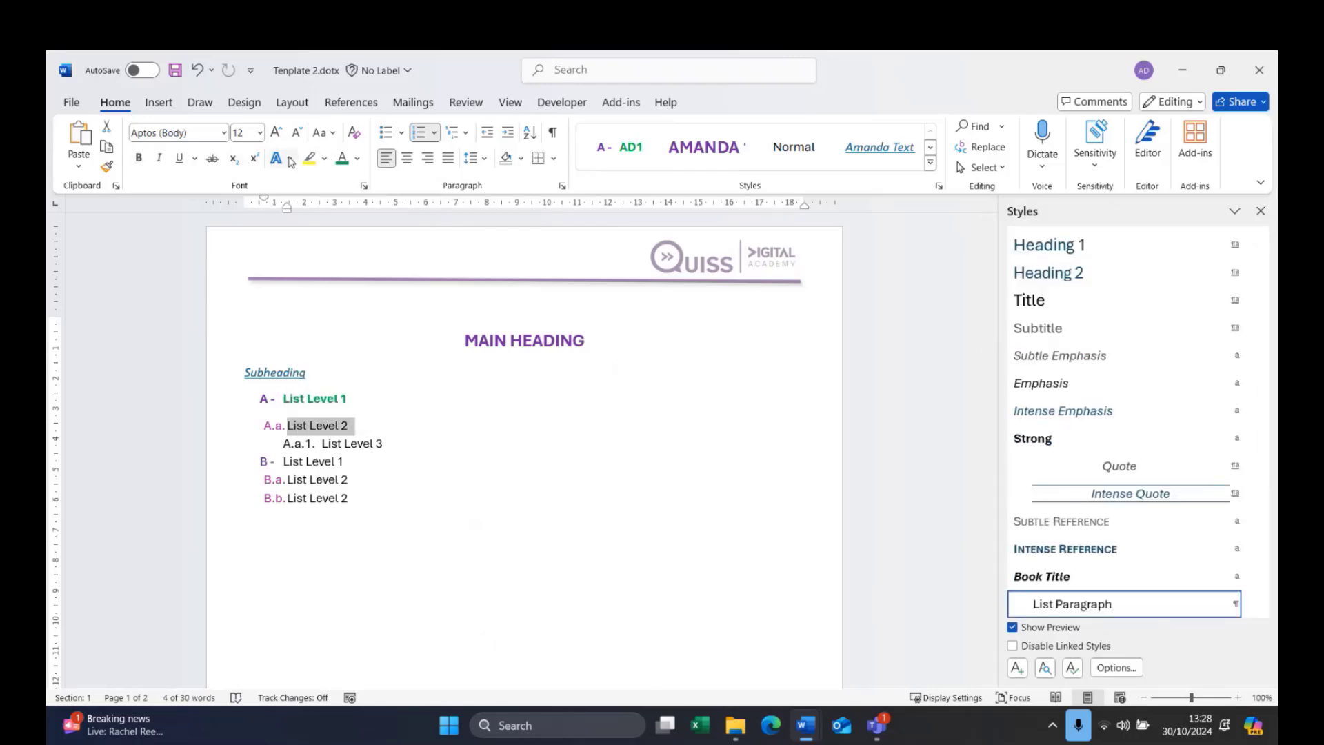
{"action": "left_click", "coordinate": [260, 133]}
{"action": "left_click", "coordinate": [243, 219]}
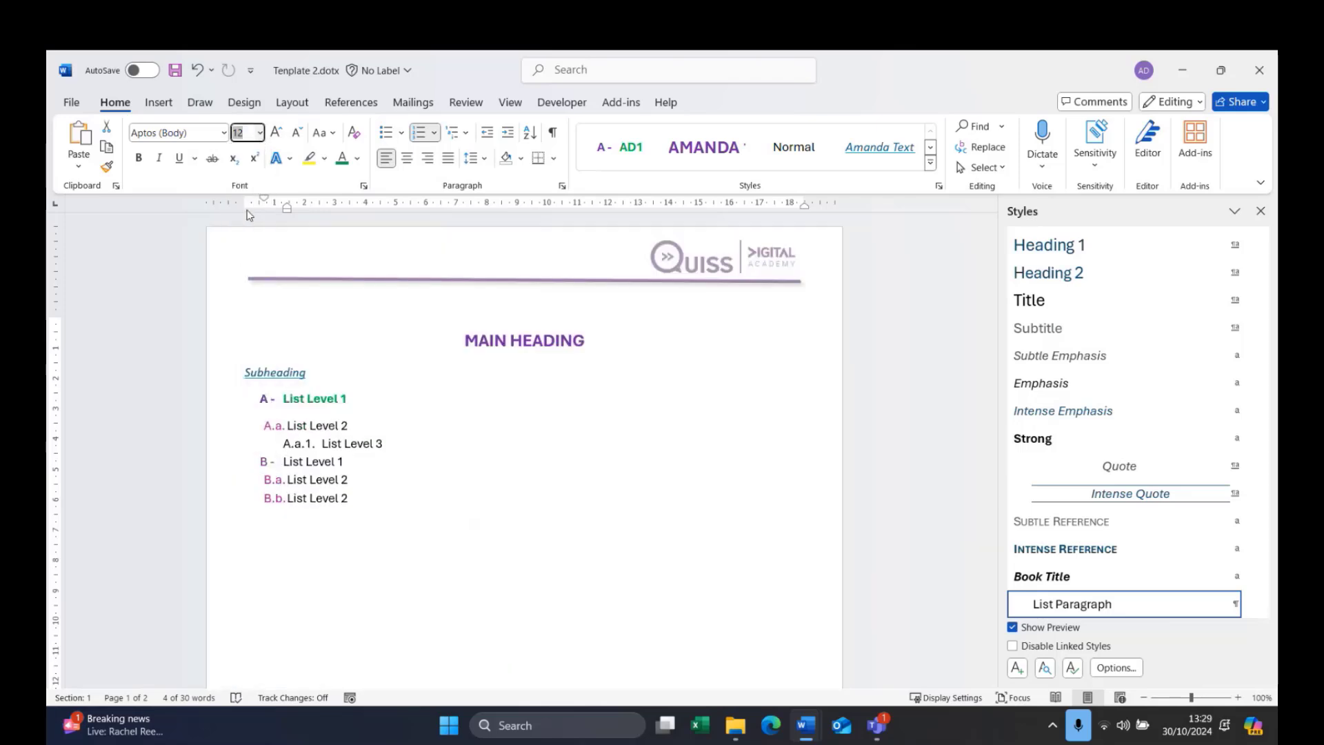
{"action": "left_click", "coordinate": [485, 159]}
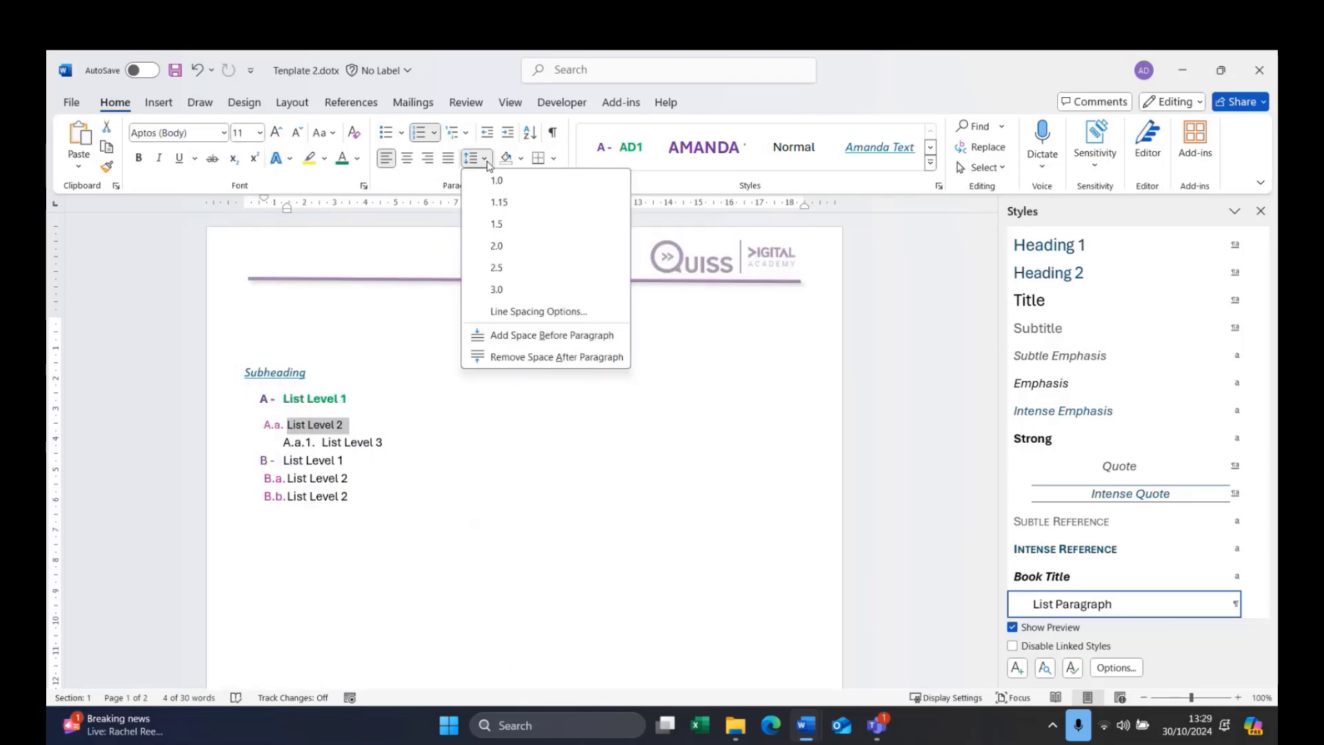
{"action": "left_click", "coordinate": [520, 205]}
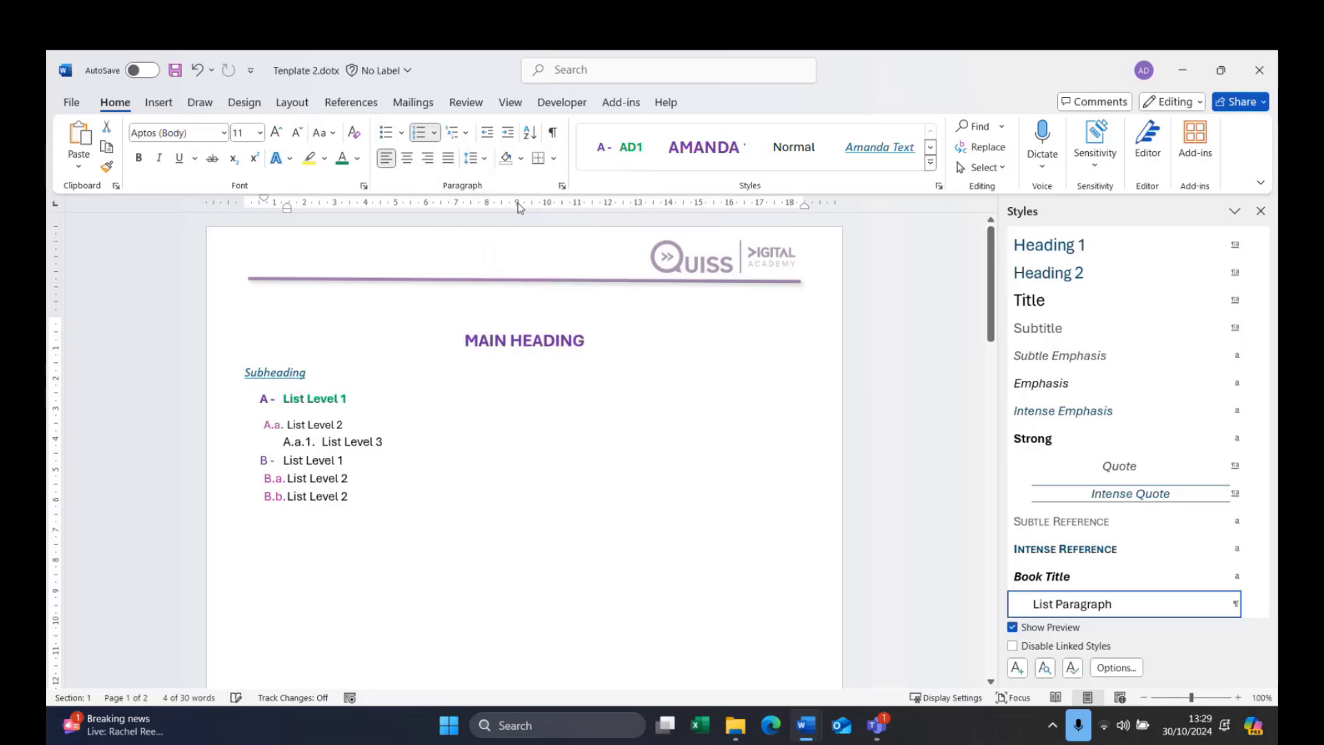
{"action": "left_click", "coordinate": [161, 165]}
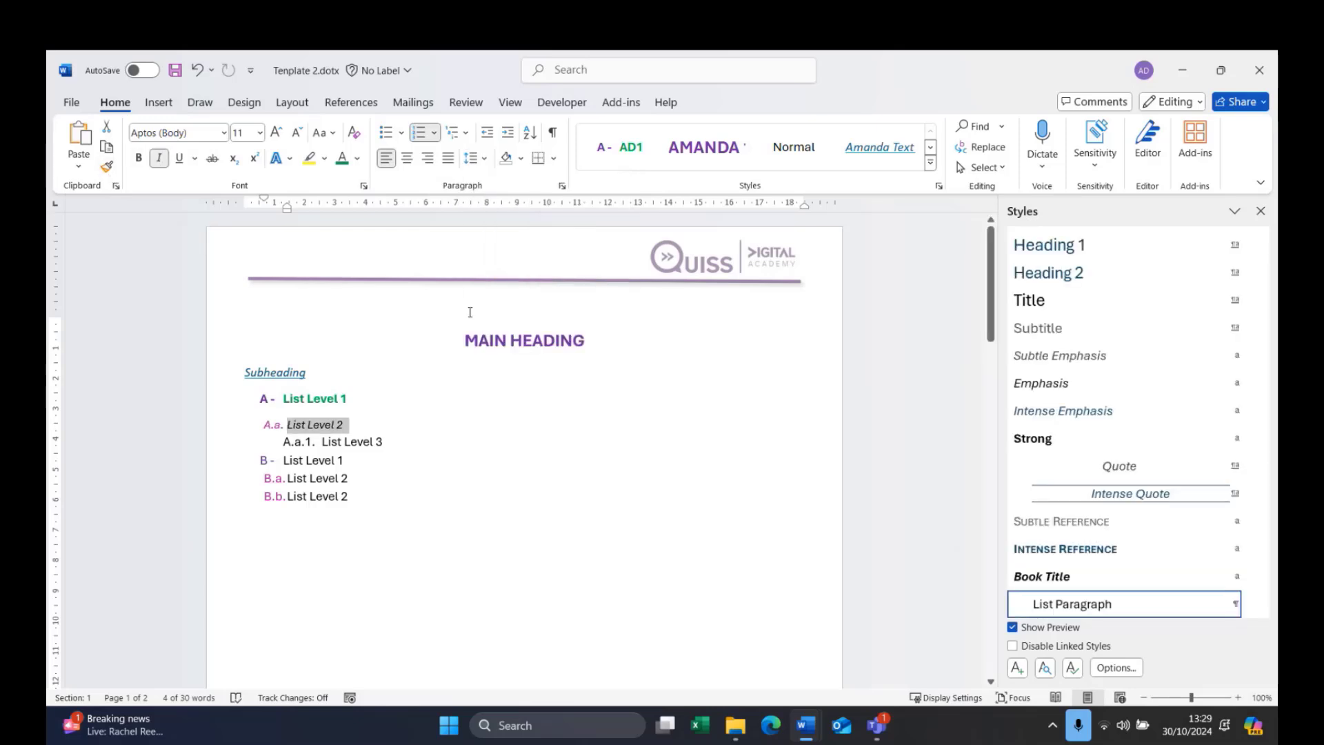
Create a paragraph style named AD2 from the italic "List Level 2" line
{"action": "left_click", "coordinate": [1017, 667]}
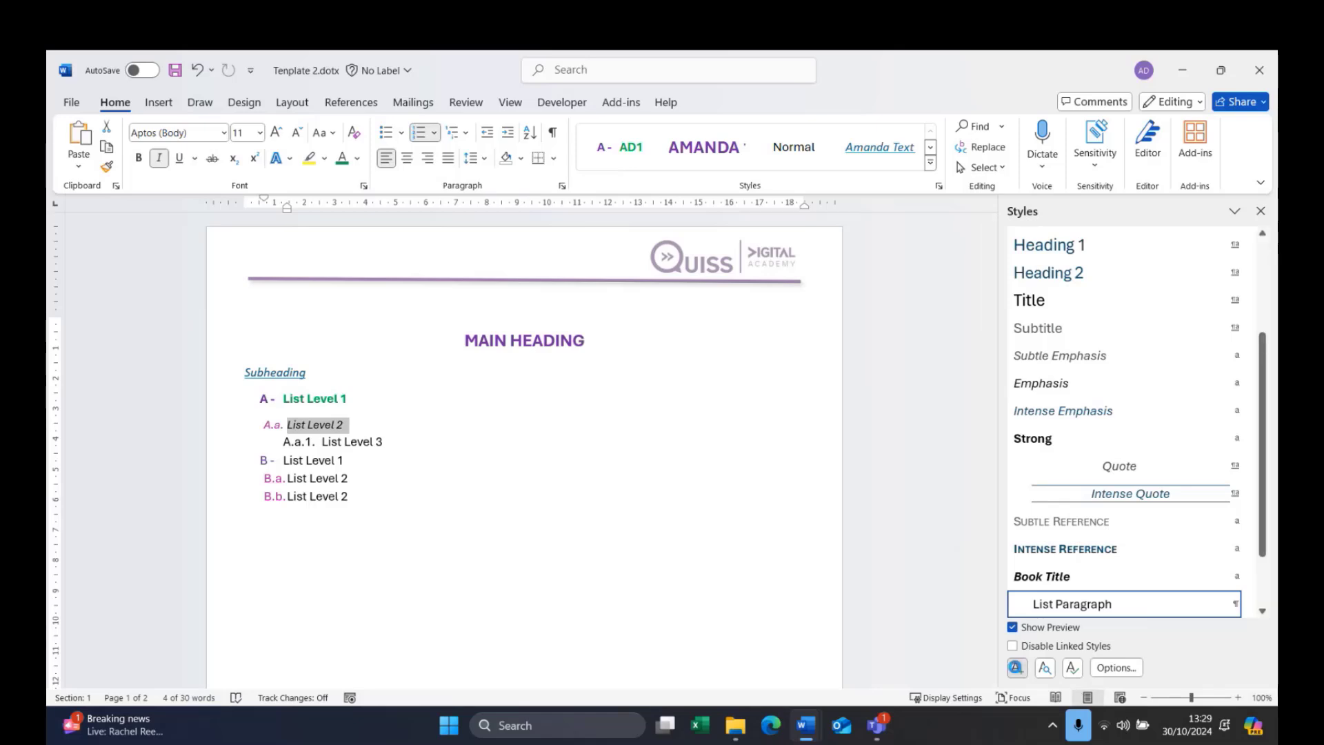
{"action": "type", "text": "AD2"}
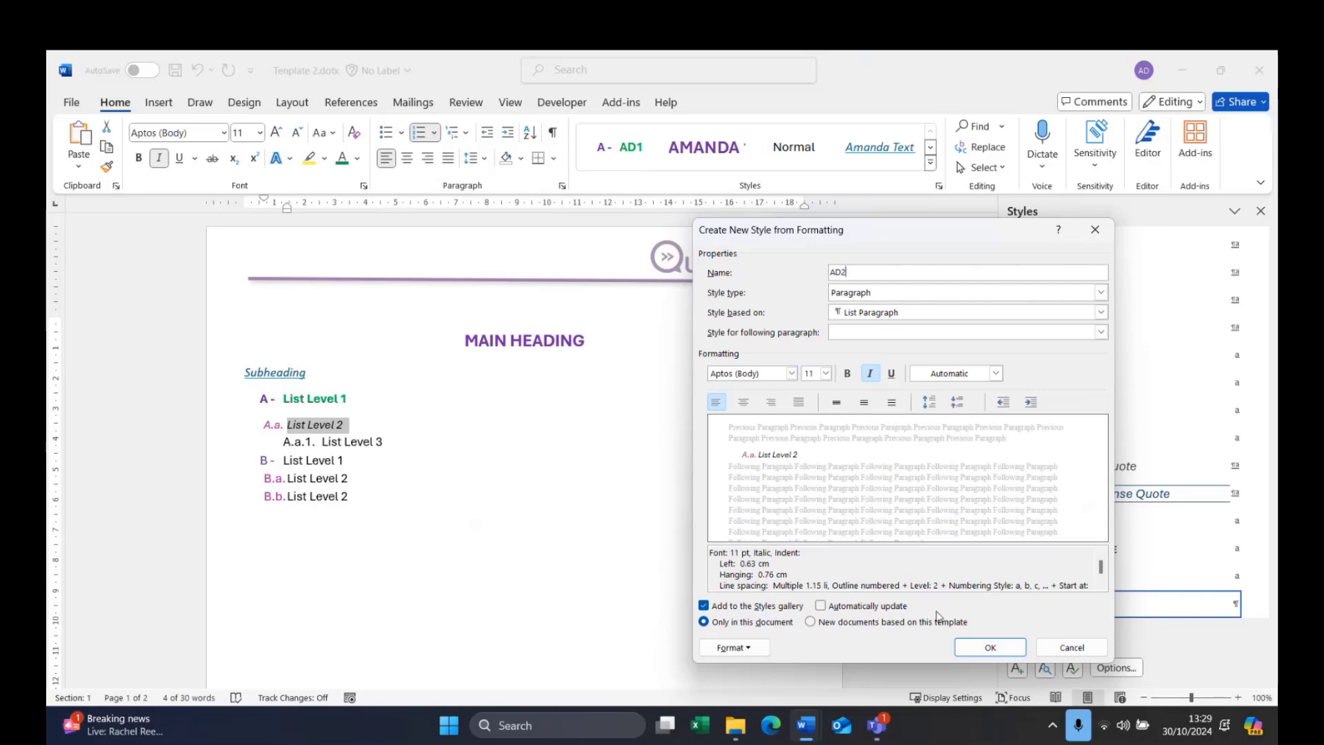
{"action": "left_click", "coordinate": [983, 649]}
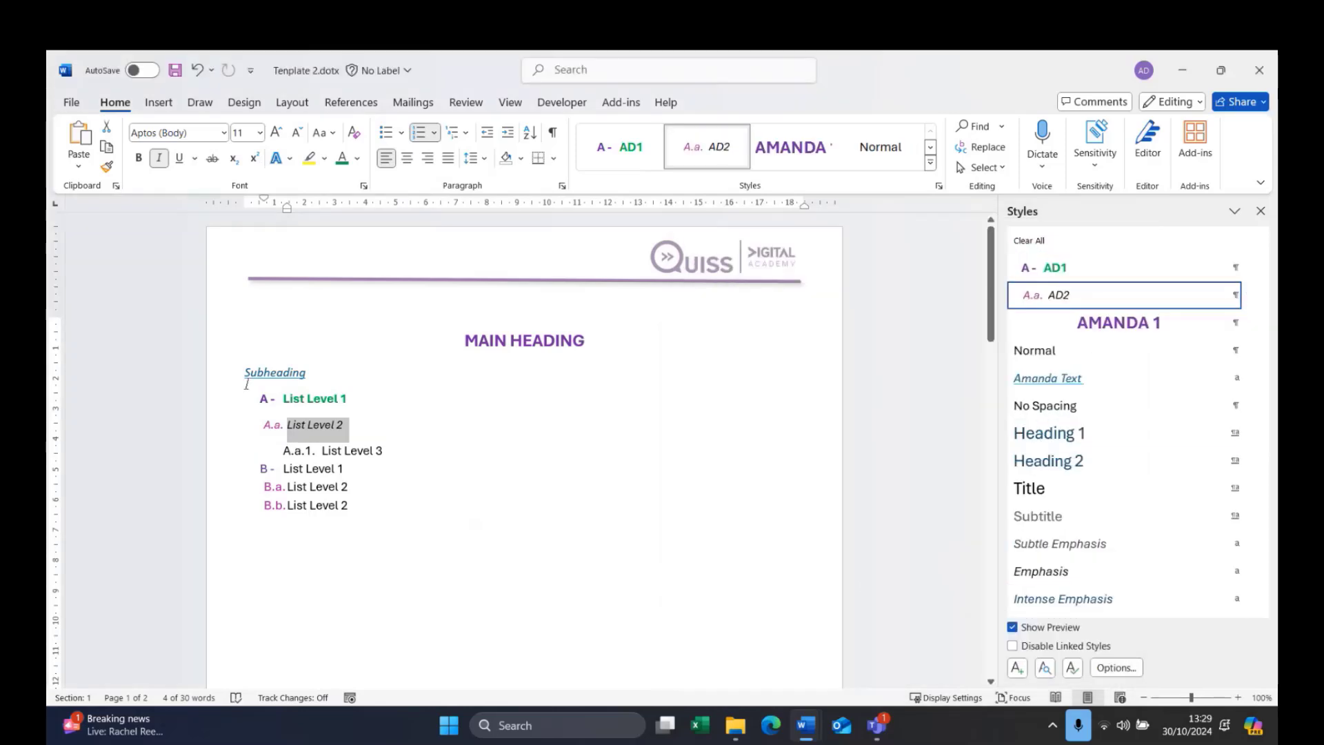
Format the "List Level 3" line in the orange Accent 2 theme colour and underline it
{"action": "left_click_drag", "start_coordinate": [384, 451], "coordinate": [323, 452]}
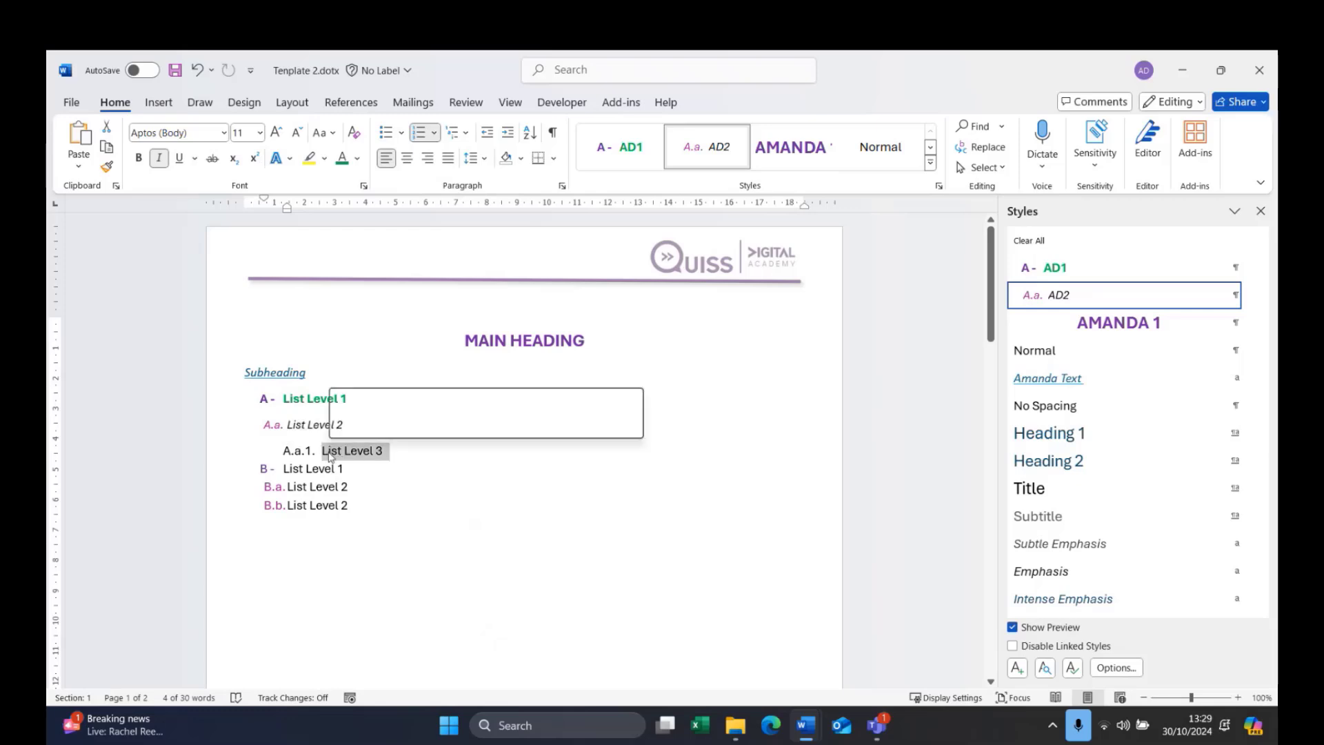
{"action": "left_click", "coordinate": [358, 171]}
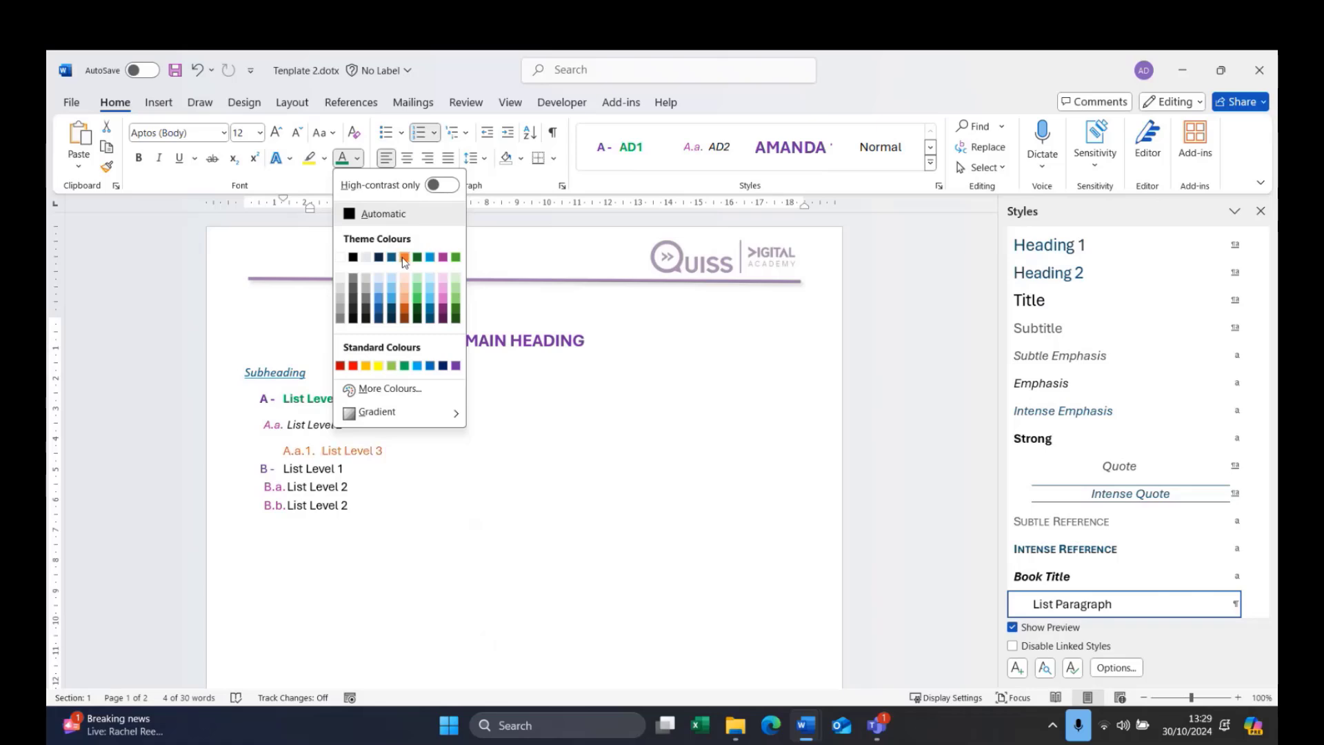
{"action": "left_click", "coordinate": [404, 258]}
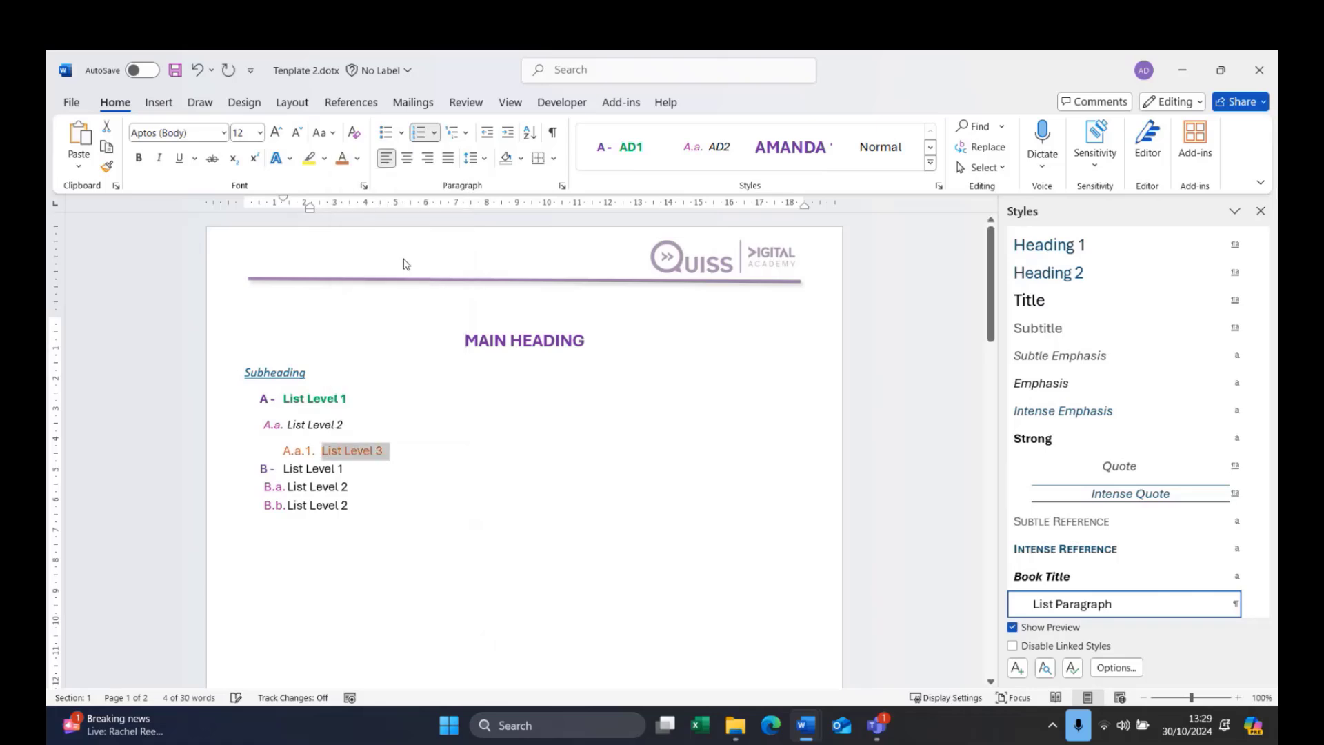
{"action": "left_click", "coordinate": [179, 159]}
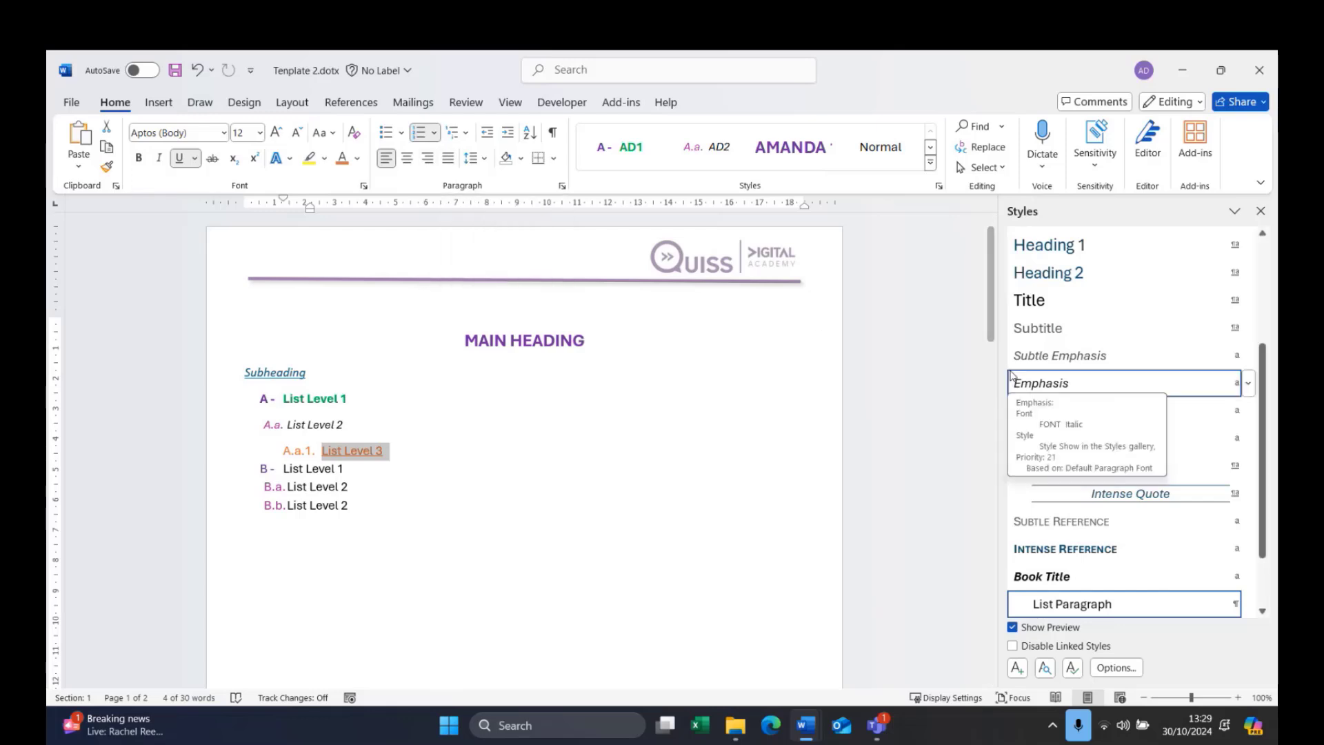
Create a paragraph style named AD3 from the "List Level 3" line, available in new documents based on this template
{"action": "left_click", "coordinate": [1017, 667]}
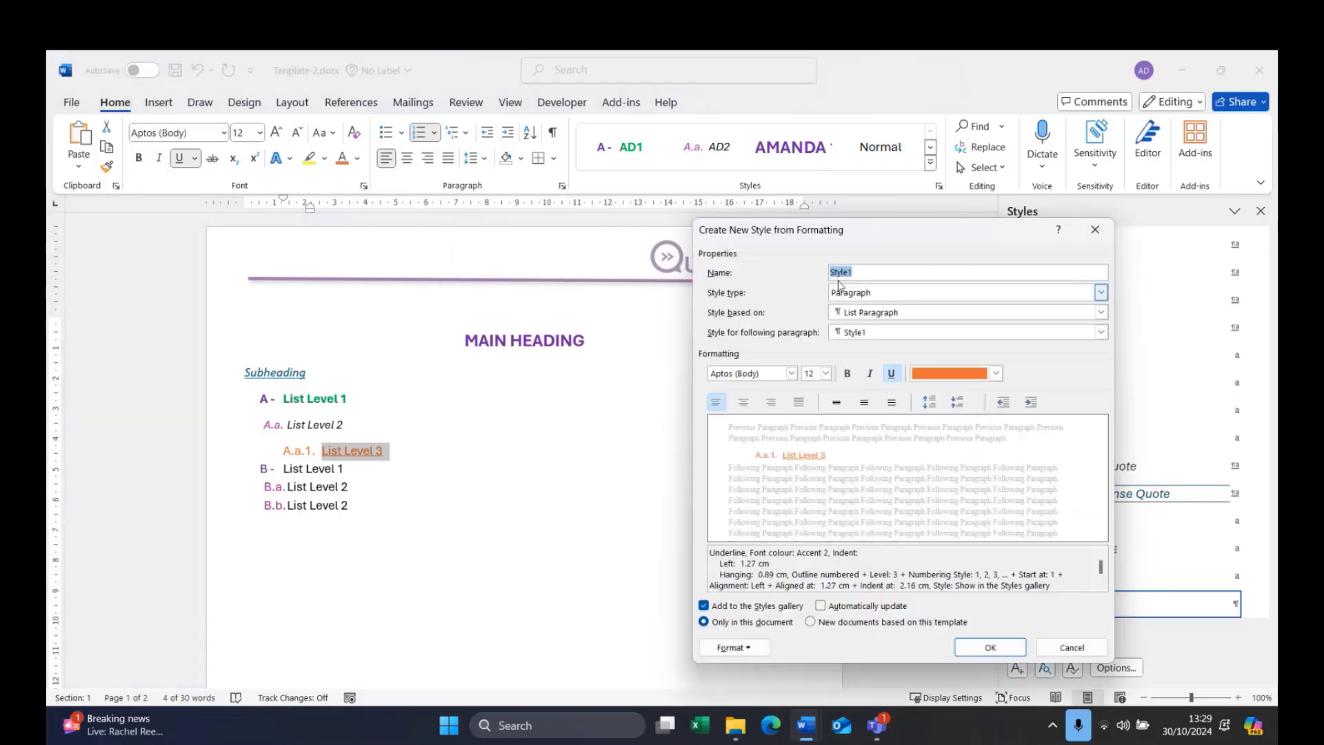
{"action": "type", "text": "AD3"}
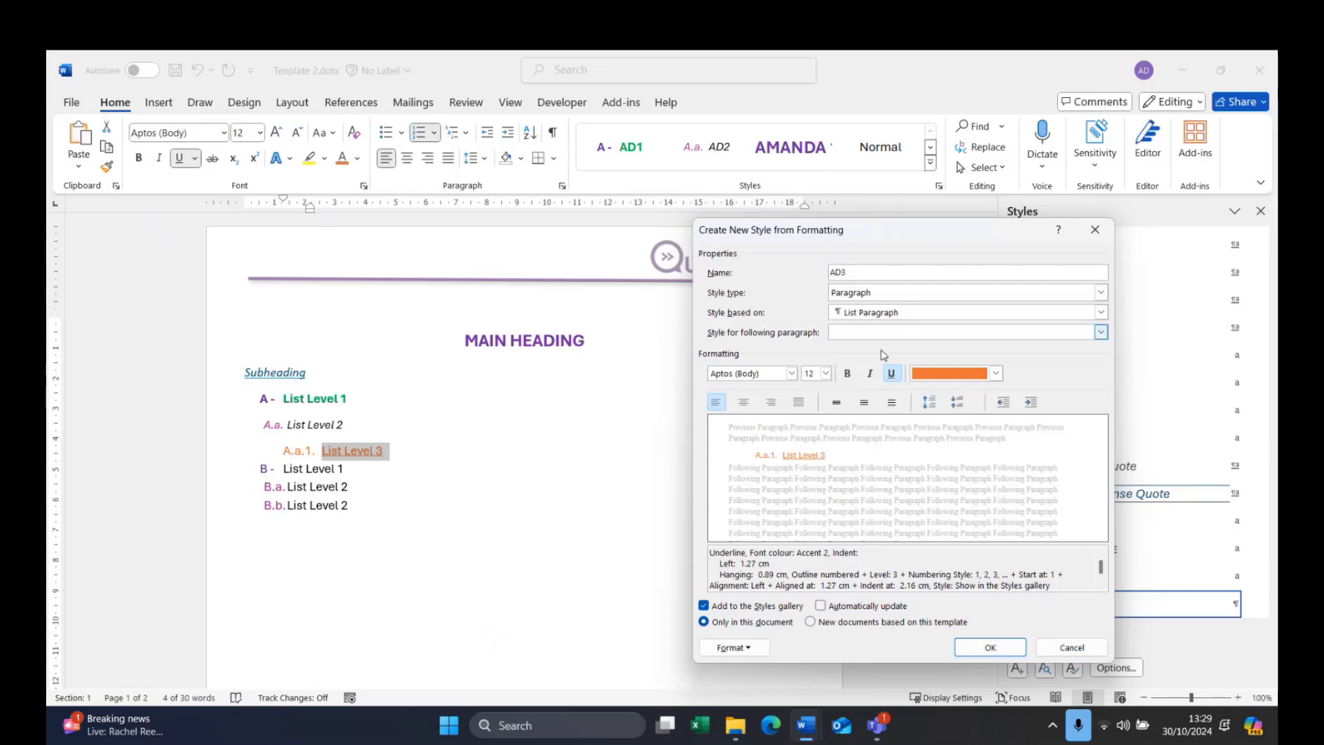
{"action": "left_click", "coordinate": [917, 624]}
{"action": "left_click", "coordinate": [990, 647]}
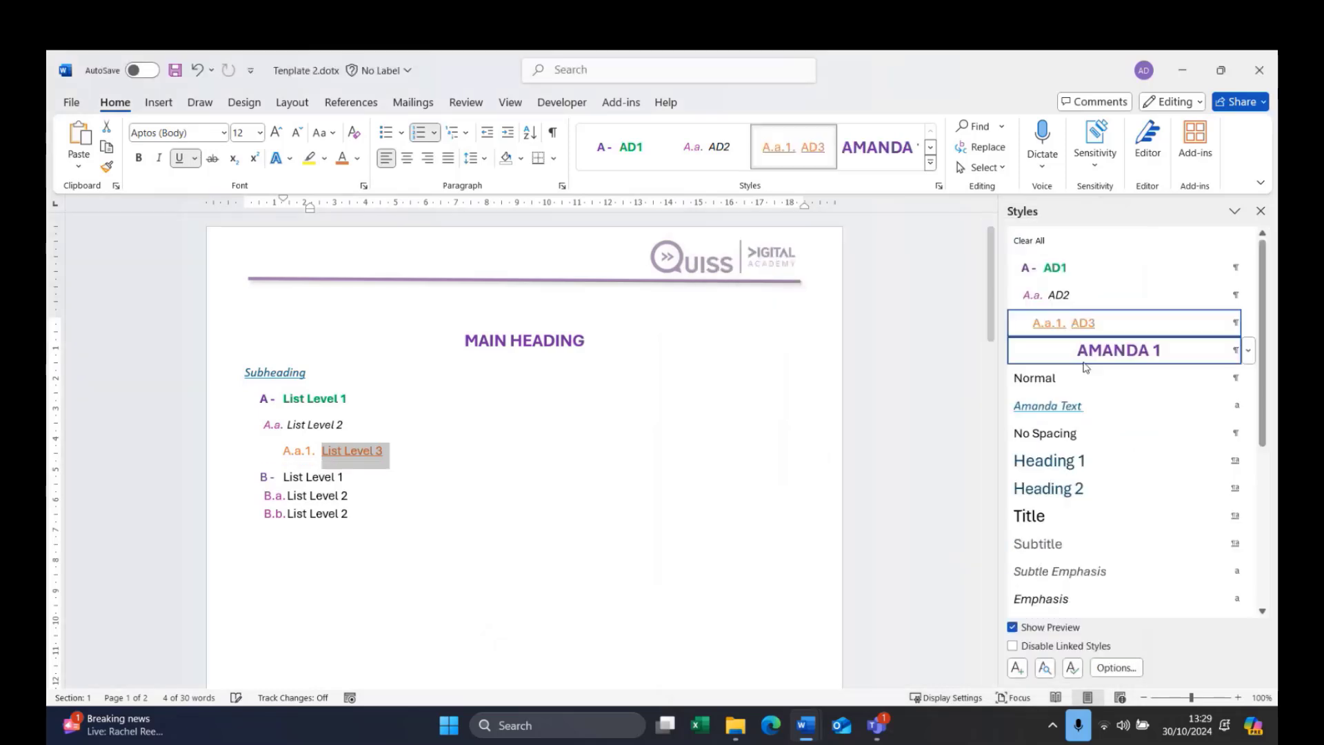
Modify the AD2 style to be available in new documents based on this template, and dismiss the style list
{"action": "left_click", "coordinate": [1248, 301]}
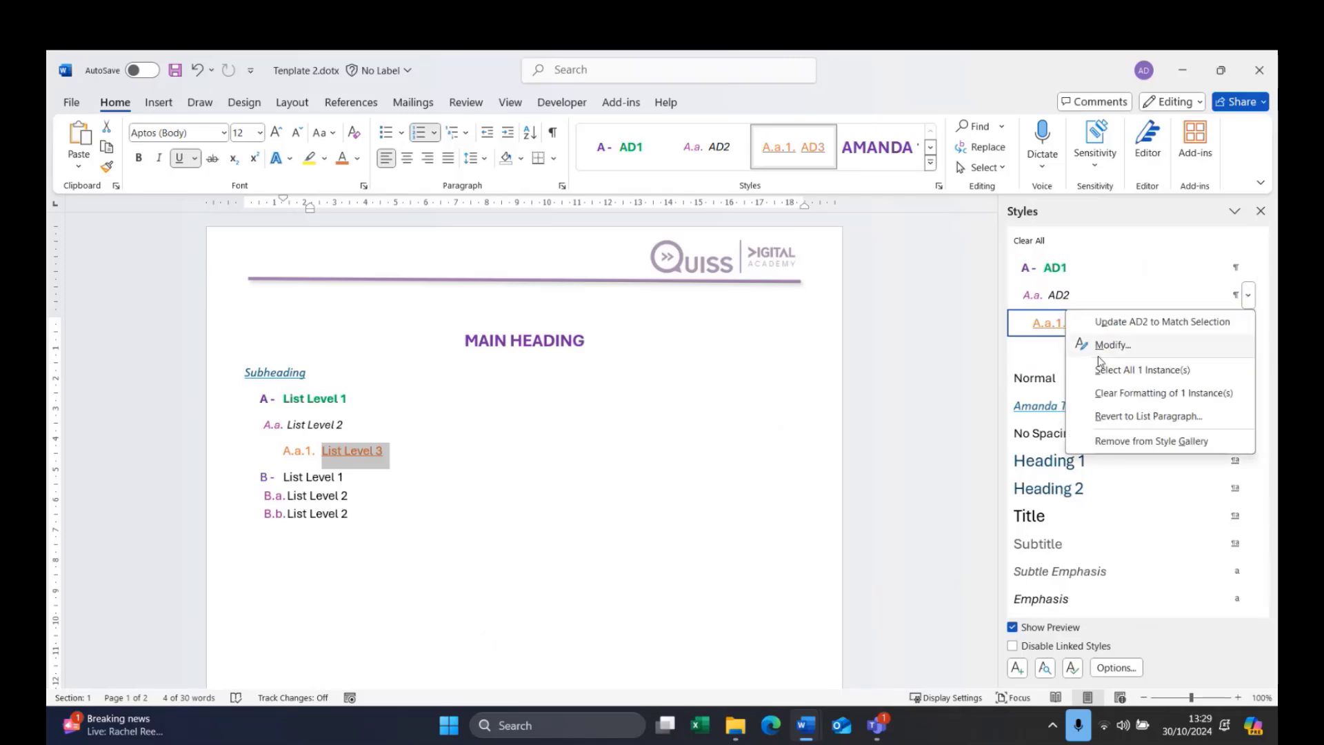
{"action": "left_click", "coordinate": [1115, 348]}
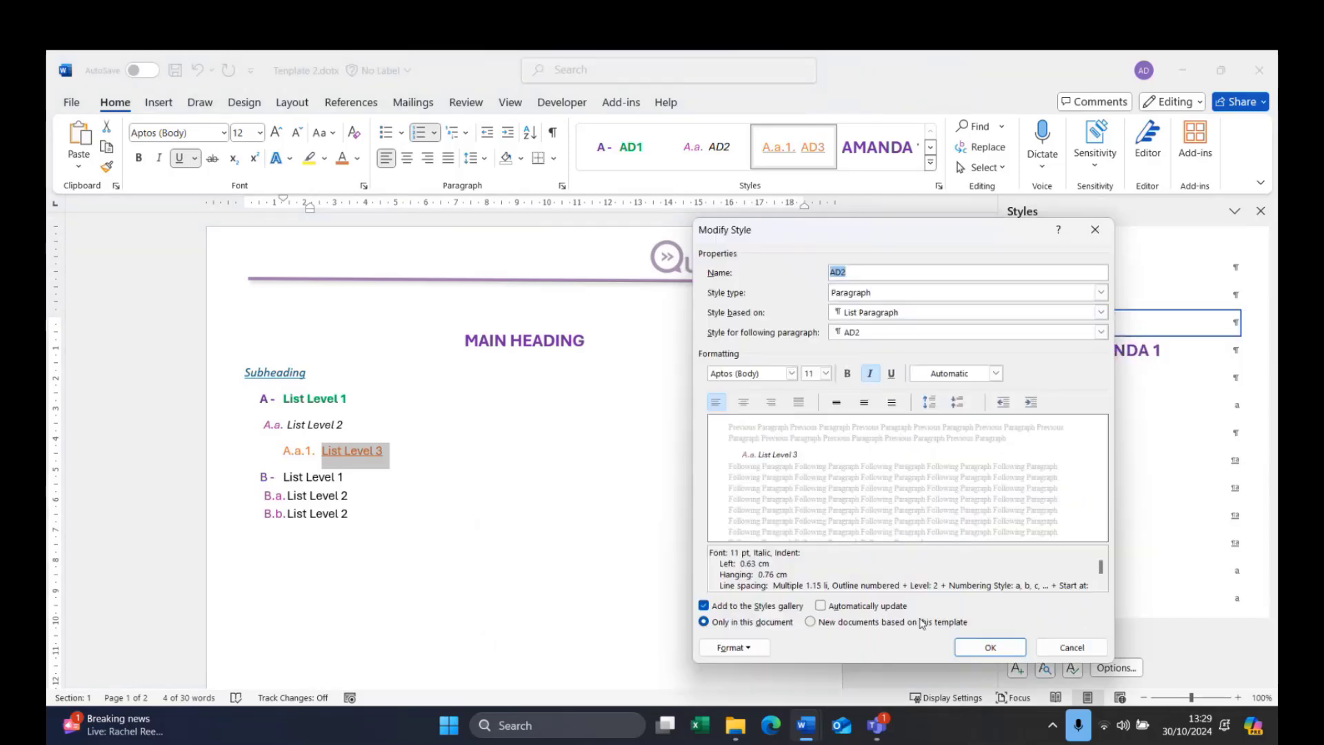
{"action": "left_click", "coordinate": [906, 621]}
{"action": "left_click", "coordinate": [990, 646]}
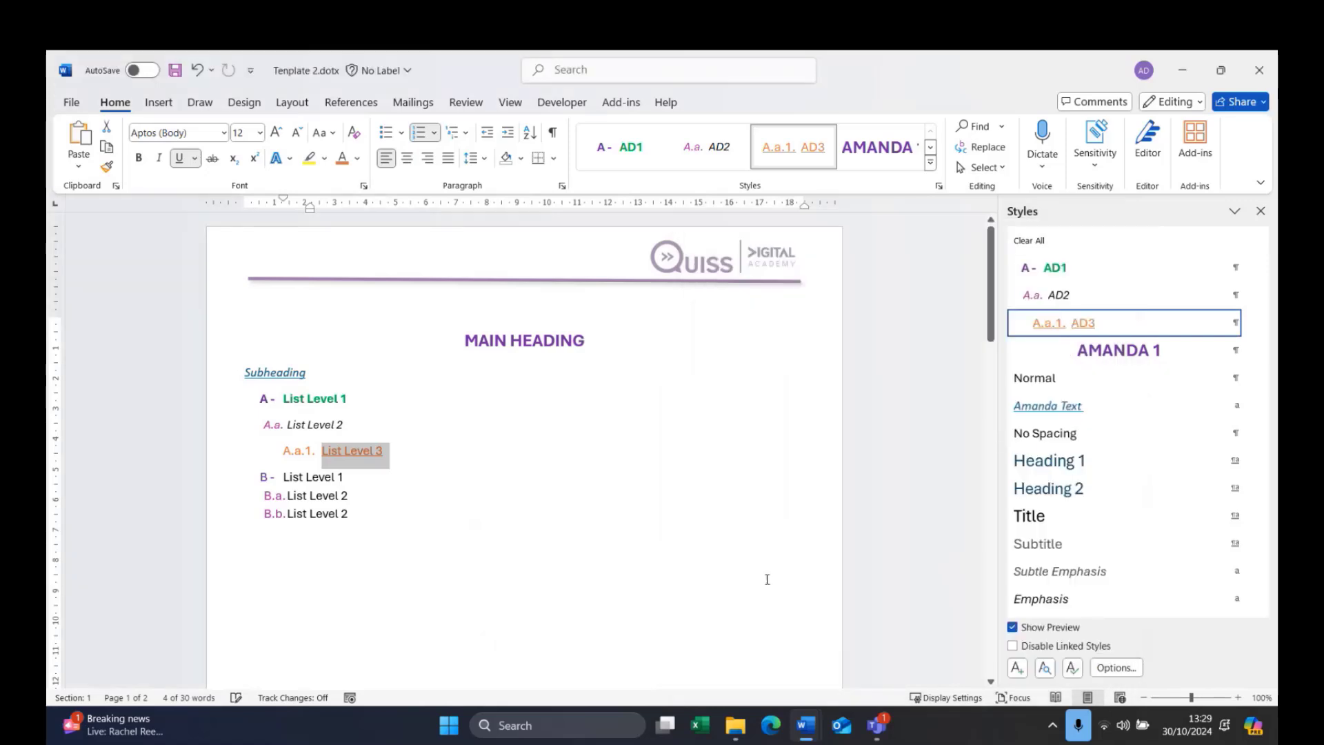
{"action": "left_click", "coordinate": [1260, 211]}
Delete all the heading and list text from the page, keeping the header, and save and close Tenplate 2.dotx
{"action": "left_click", "coordinate": [458, 551]}
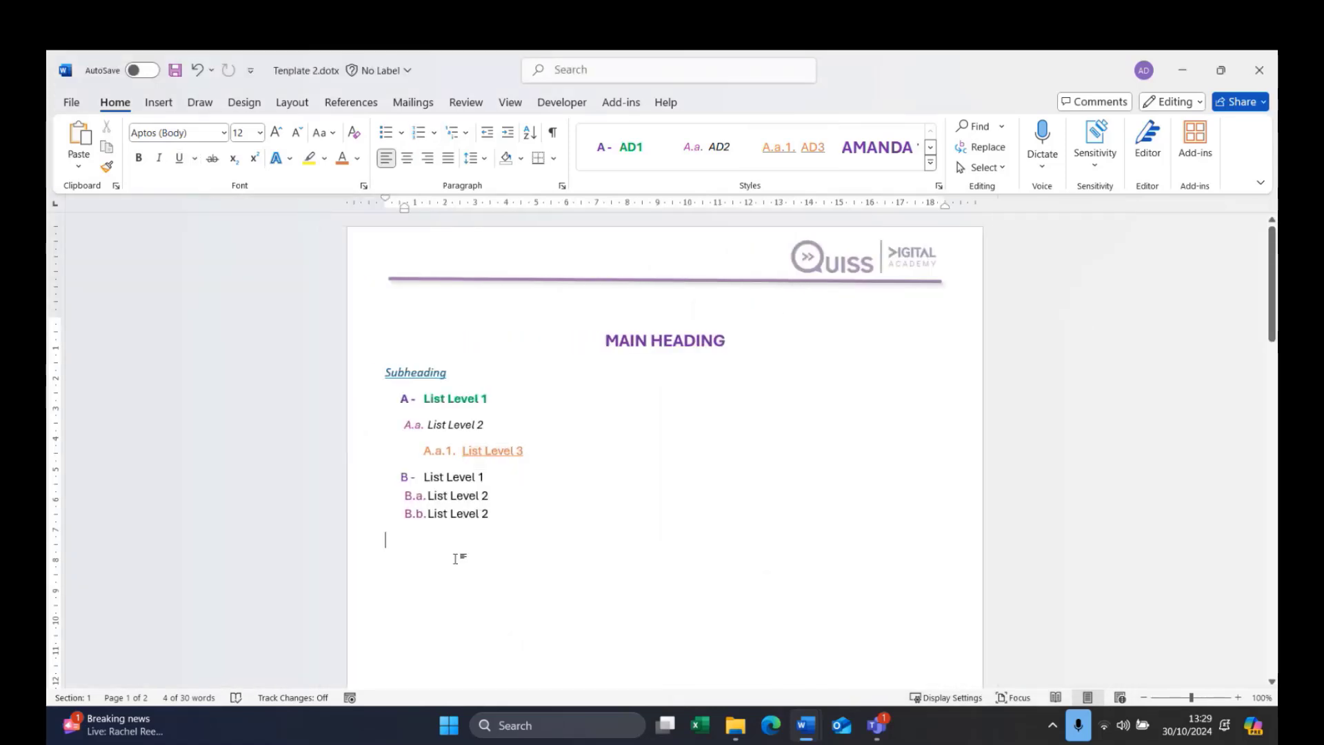
{"action": "left_click", "coordinate": [383, 372]}
{"action": "left_click_drag", "start_coordinate": [606, 340], "coordinate": [612, 552]}
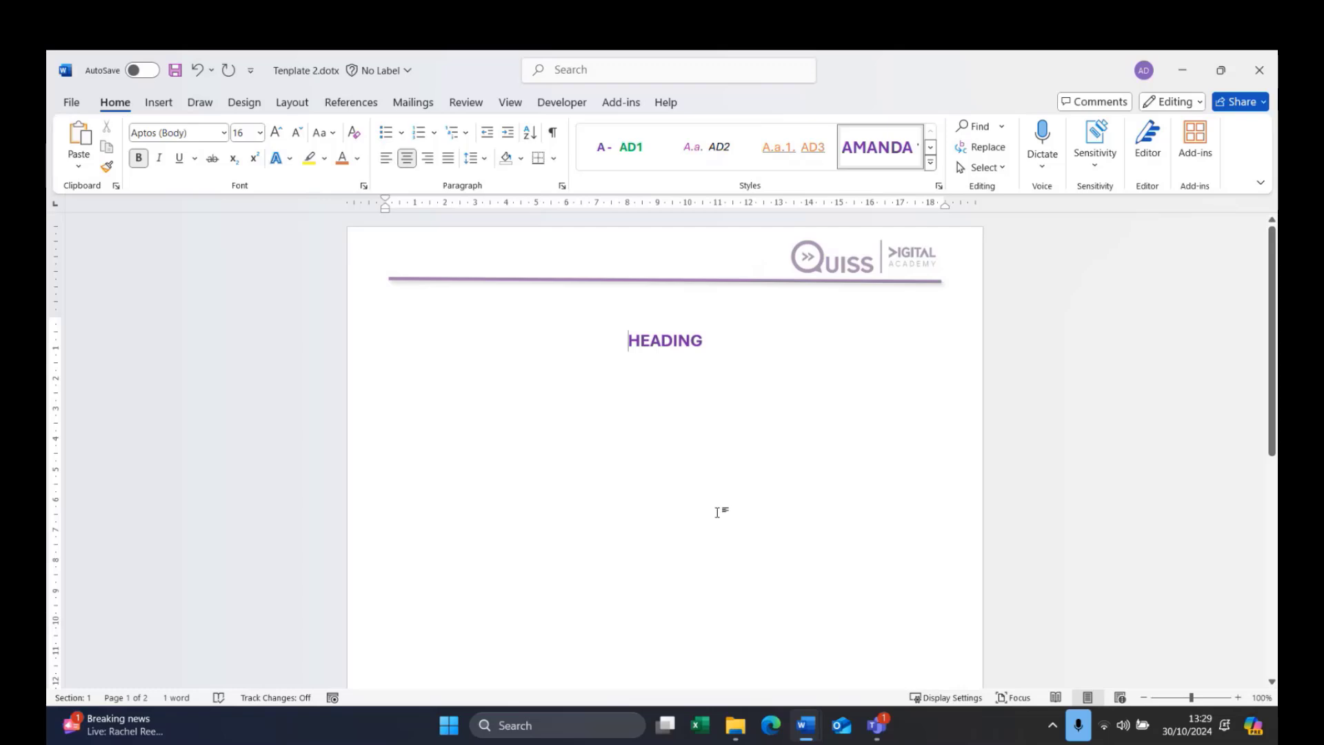
{"action": "left_click_drag", "start_coordinate": [535, 351], "coordinate": [751, 370]}
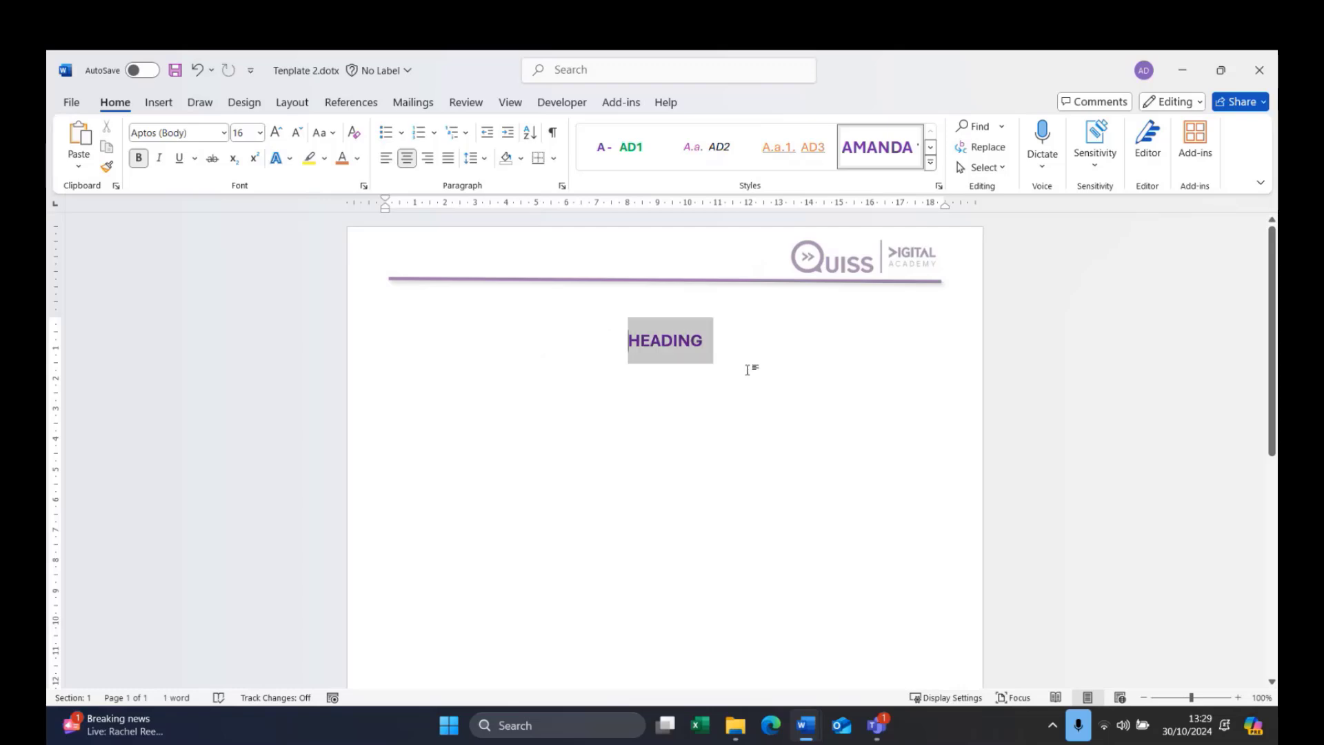
{"action": "key", "text": "Delete"}
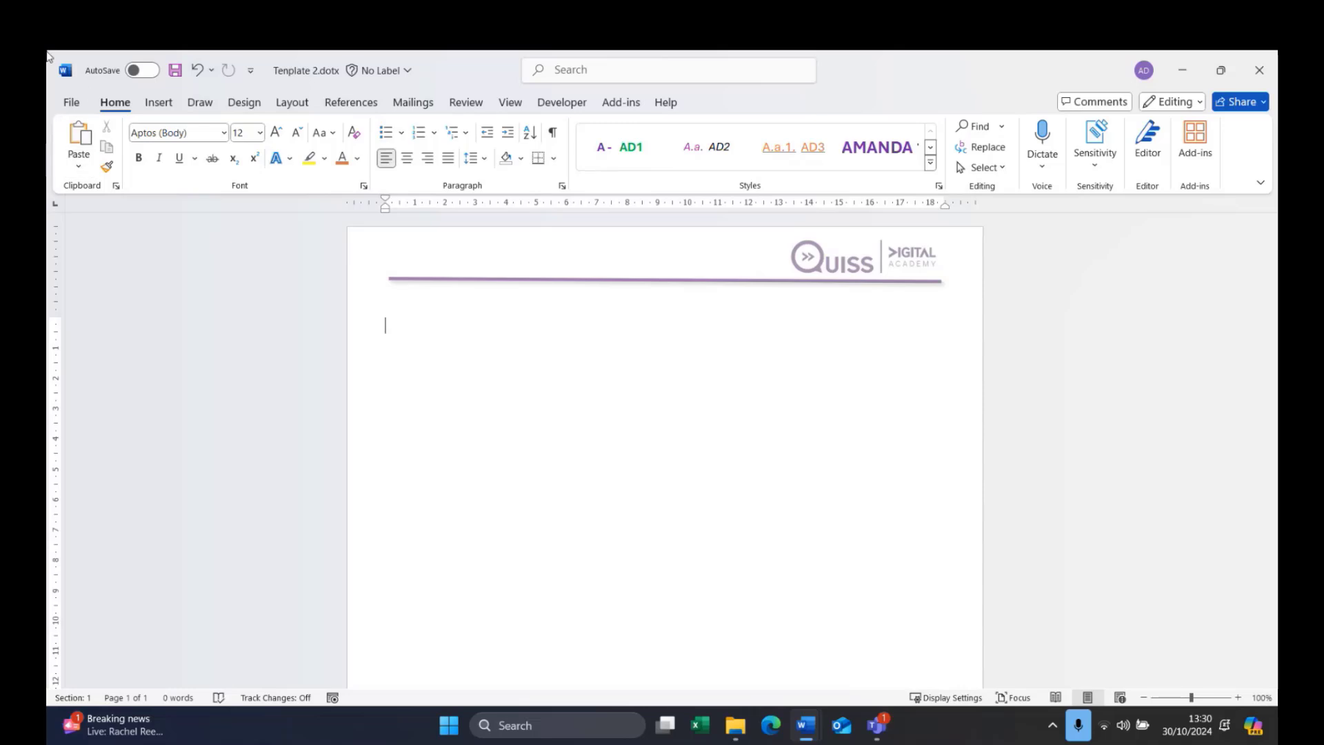
{"action": "left_click", "coordinate": [173, 73]}
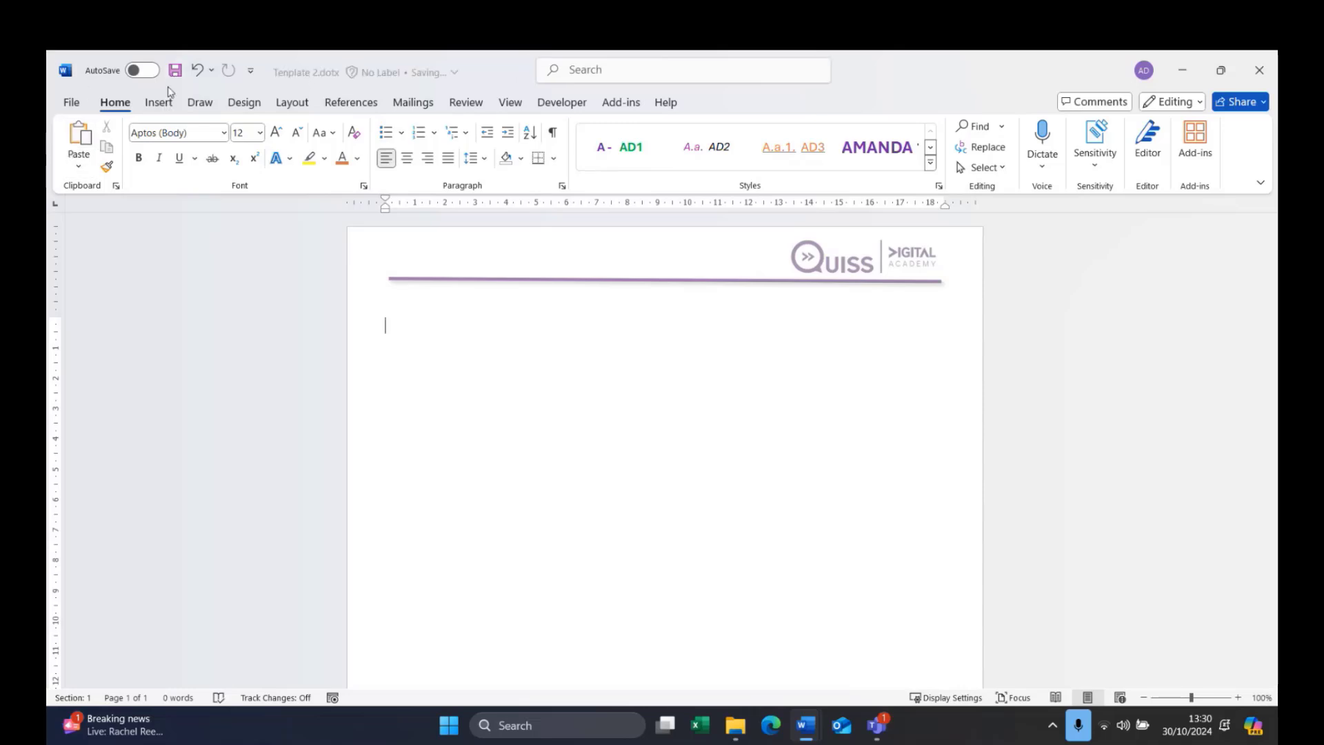
{"action": "left_click", "coordinate": [1257, 71]}
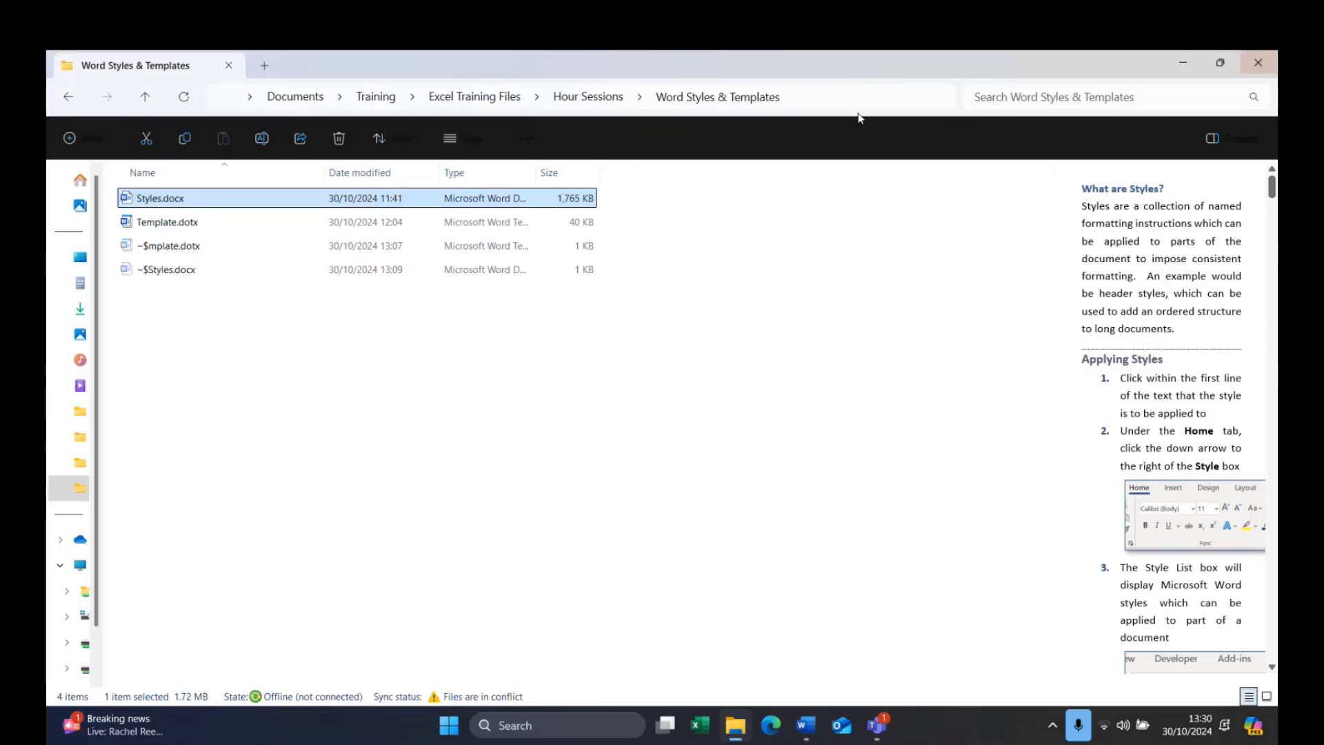
Check the refreshed Word Styles & Templates folder for the saved template, previewing Template.dotx
{"action": "left_click", "coordinate": [188, 104]}
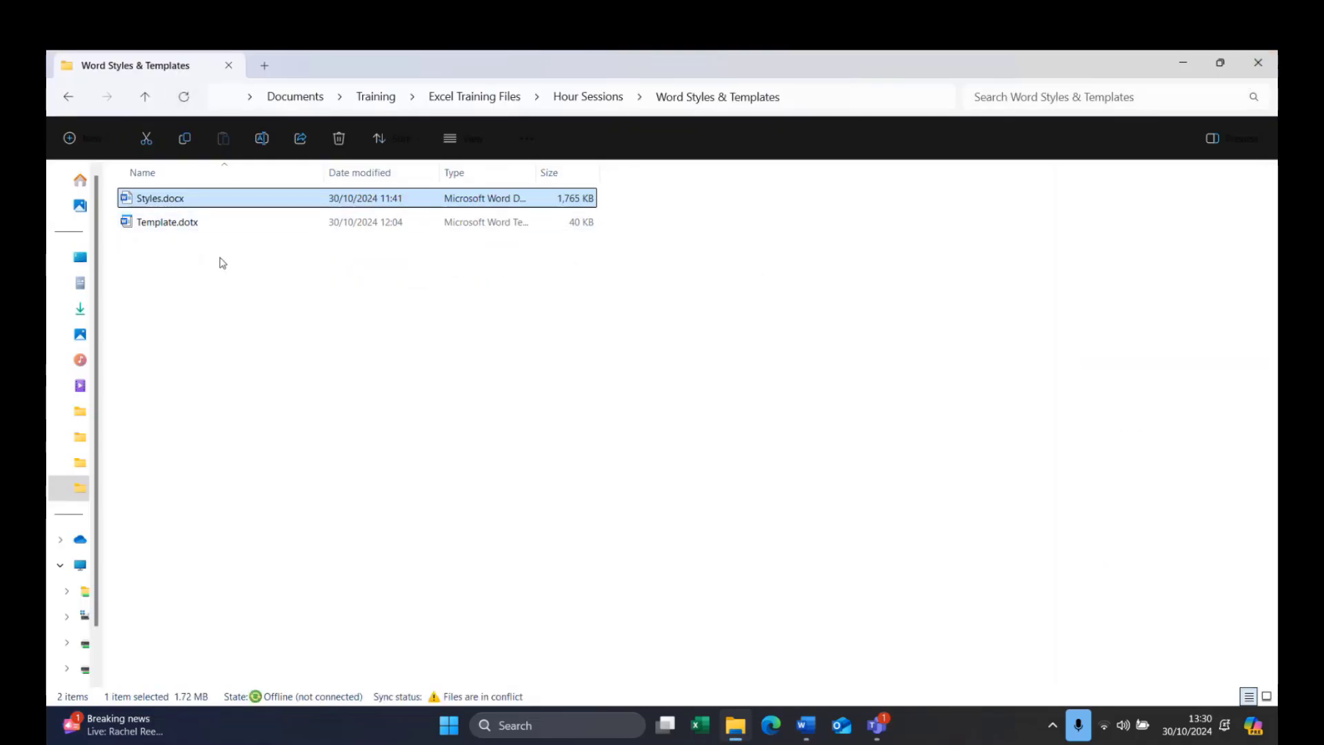
{"action": "left_click", "coordinate": [190, 226]}
{"action": "left_click", "coordinate": [190, 226]}
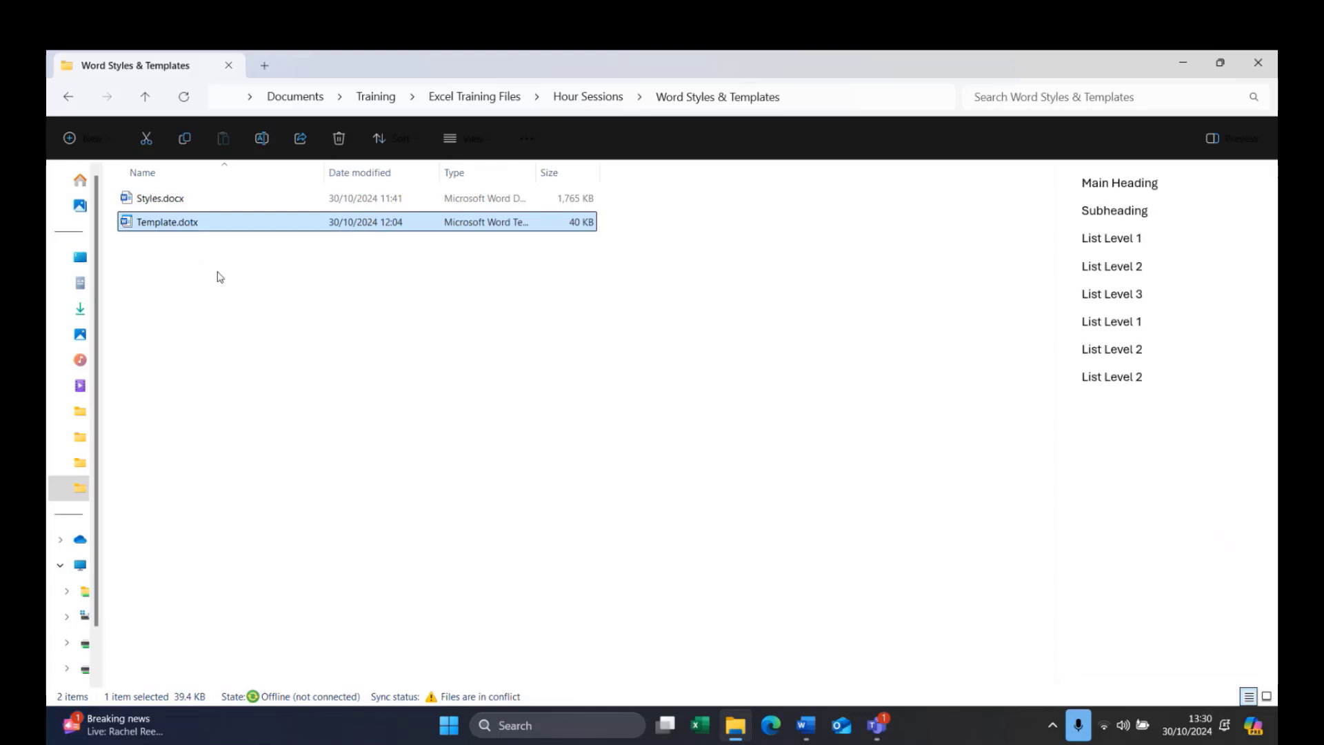
{"action": "left_click", "coordinate": [271, 268]}
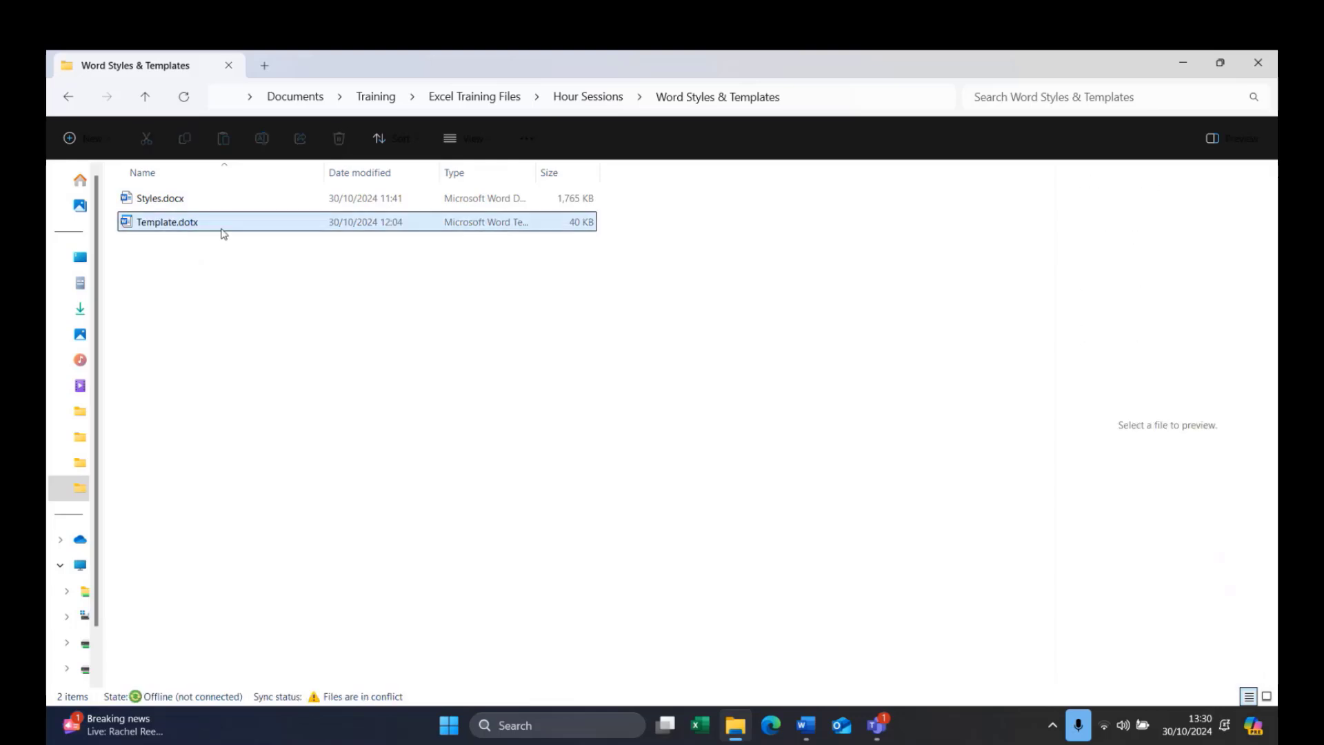
{"action": "left_click", "coordinate": [185, 100]}
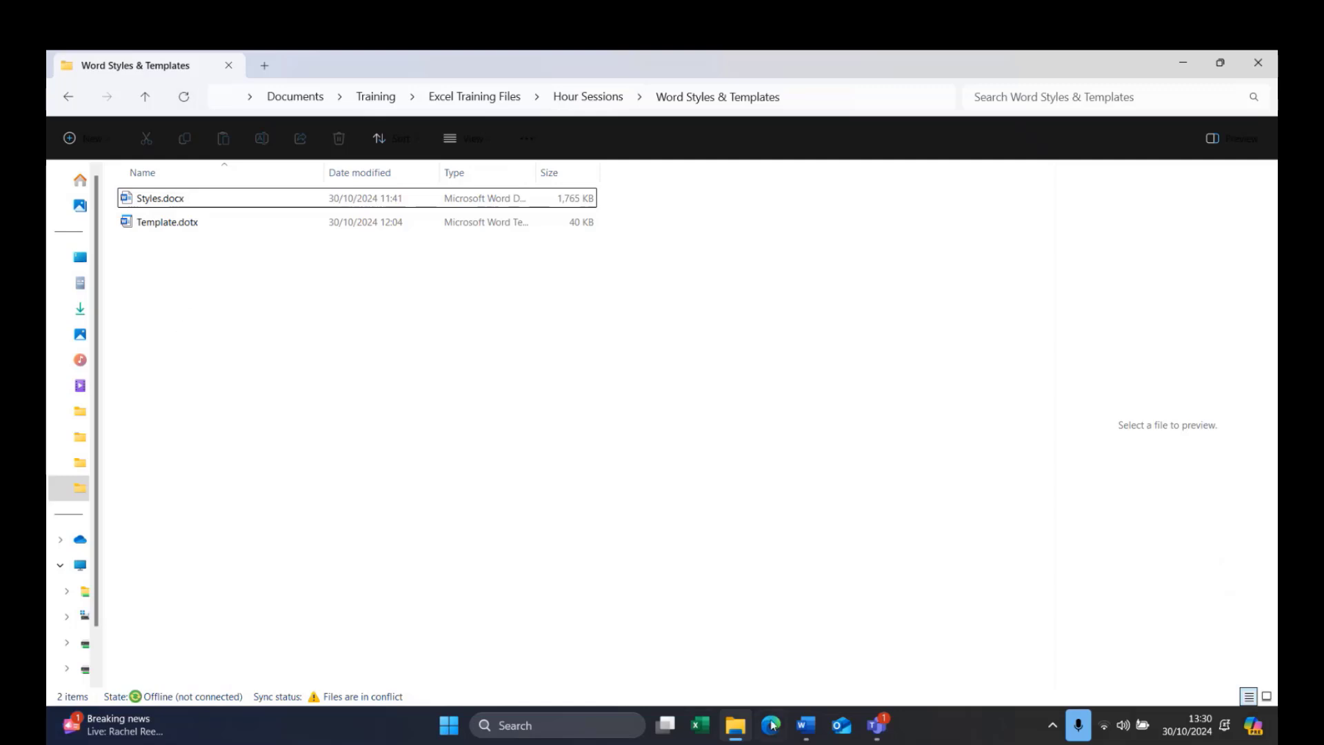
Switch to Word and reopen Tenplate 2.dotx from the recent documents
{"action": "left_click", "coordinate": [805, 724]}
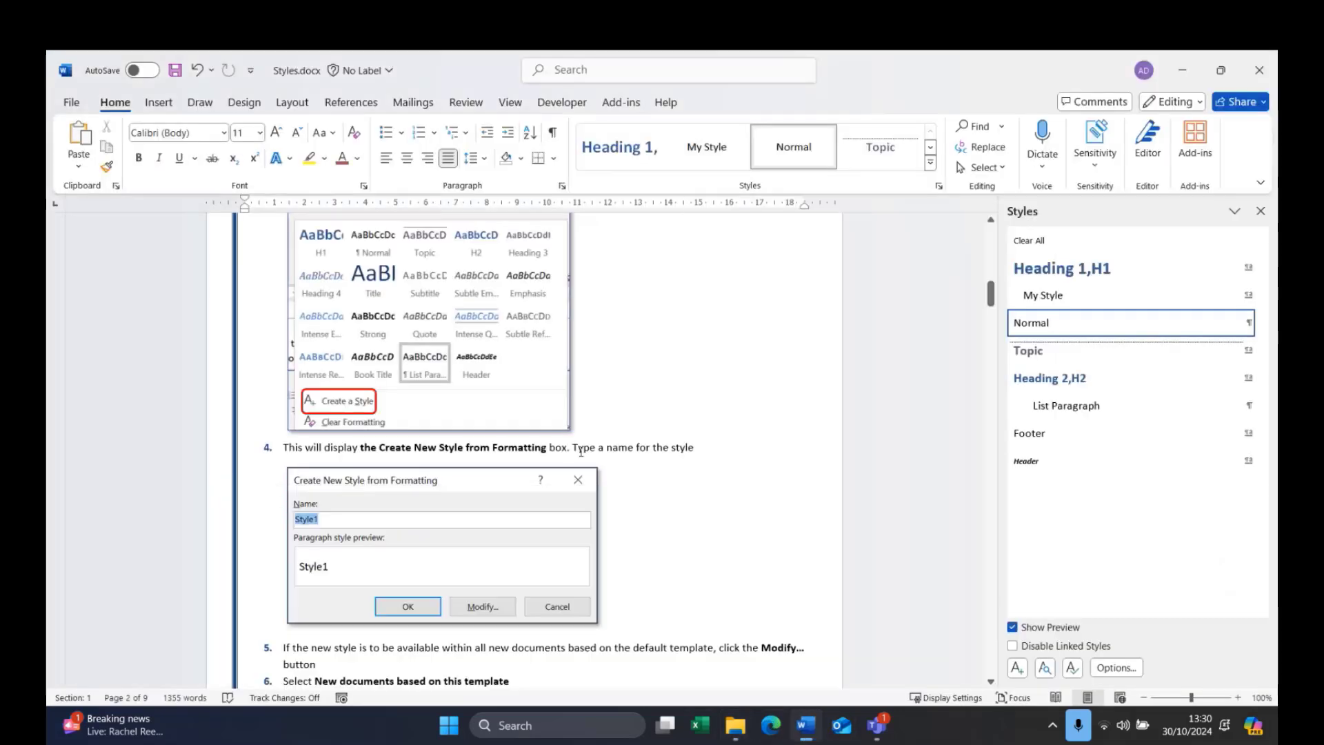
{"action": "left_click", "coordinate": [71, 102]}
{"action": "scroll", "coordinate": [349, 648], "scroll_direction": "down", "scroll_amount": 2}
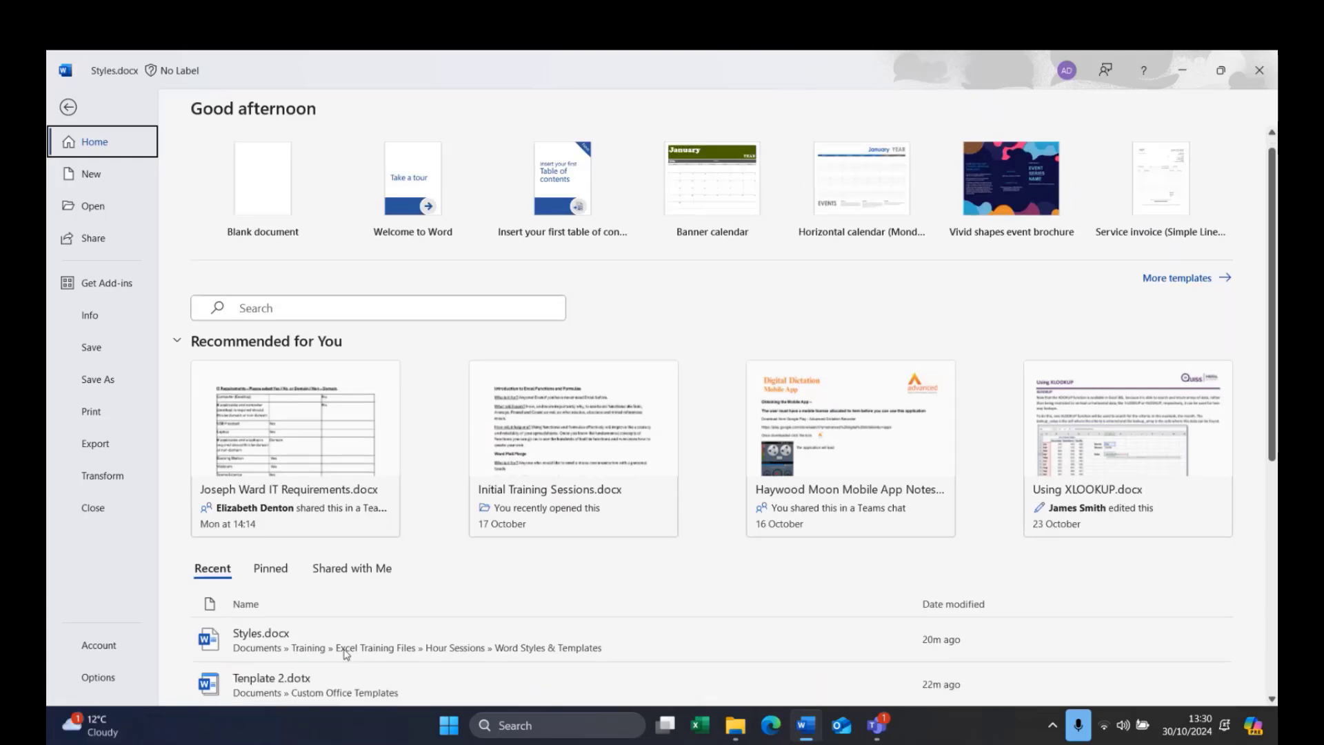
{"action": "left_click", "coordinate": [302, 608]}
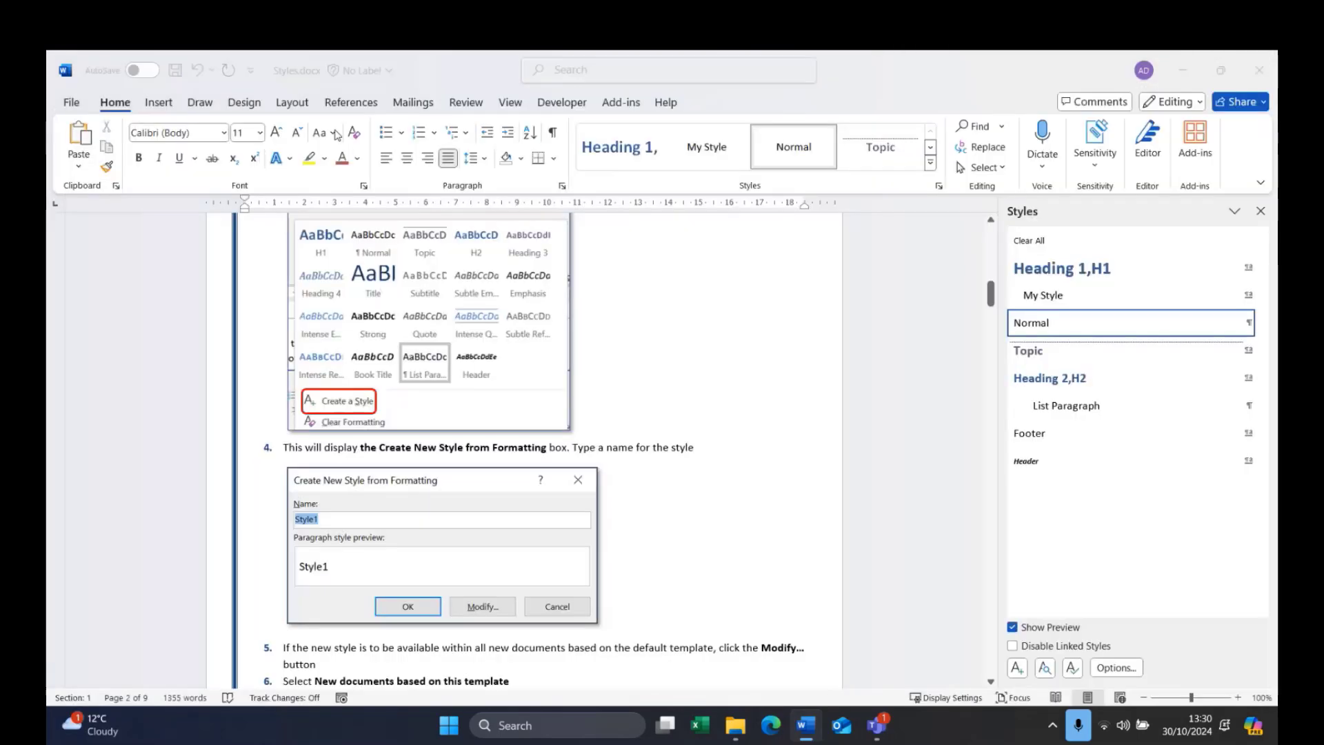
Set up saving a copy of the template in Word Template (*.dotx) format in the Word Styles & Templates folder
{"action": "left_click", "coordinate": [71, 104]}
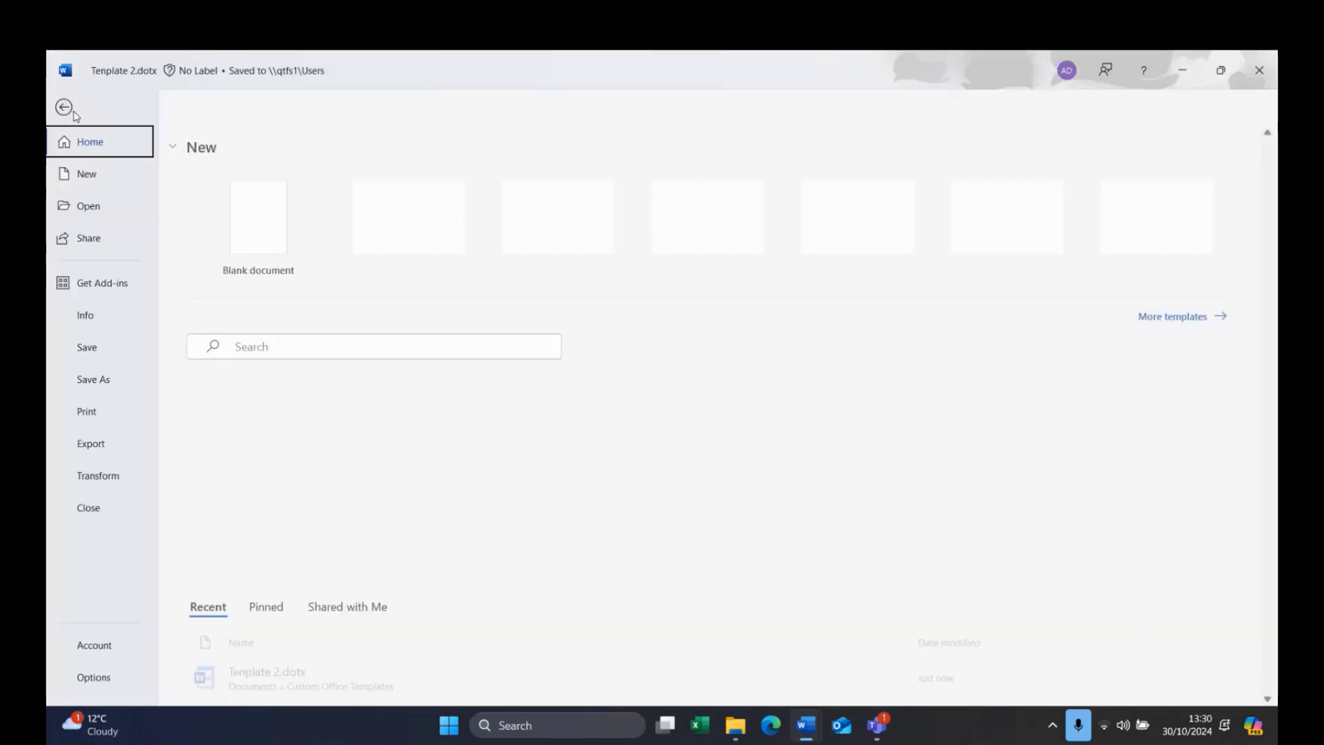
{"action": "left_click", "coordinate": [113, 380]}
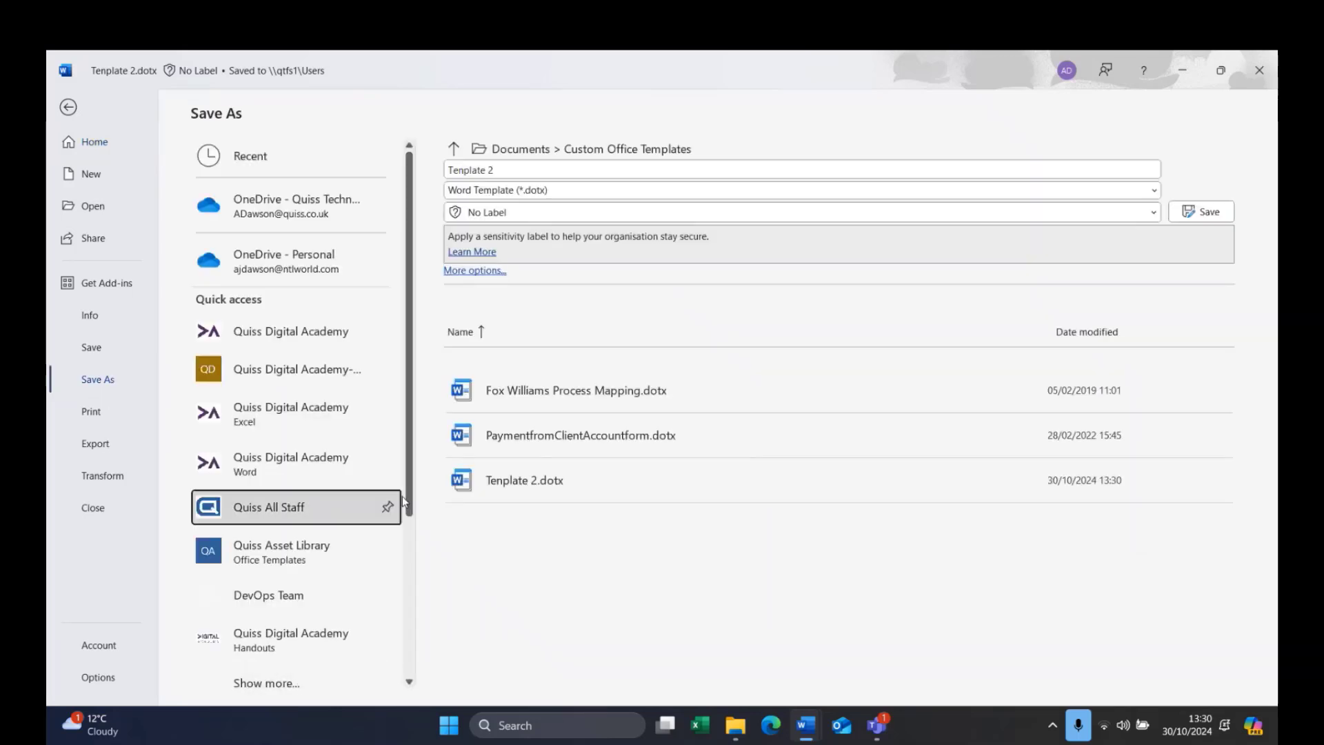
{"action": "scroll", "coordinate": [407, 504], "scroll_direction": "down", "scroll_amount": 4}
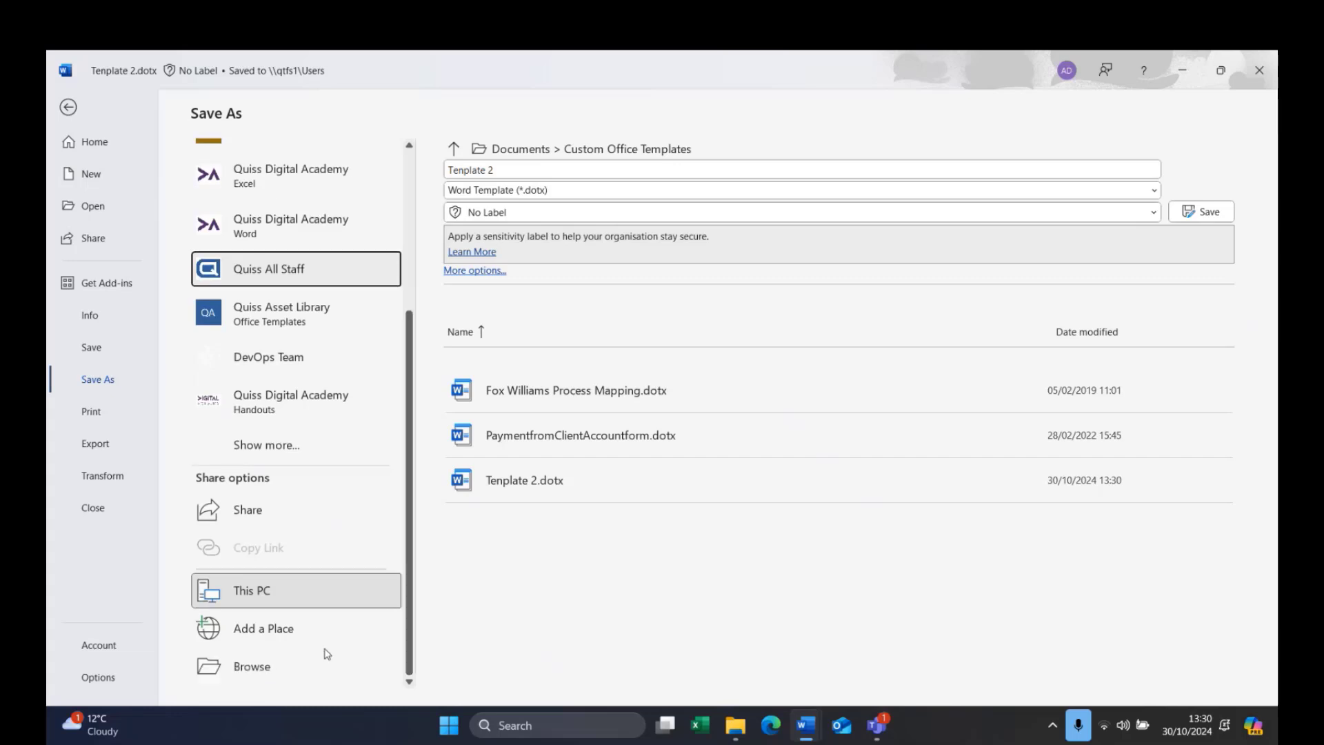
{"action": "left_click", "coordinate": [255, 667]}
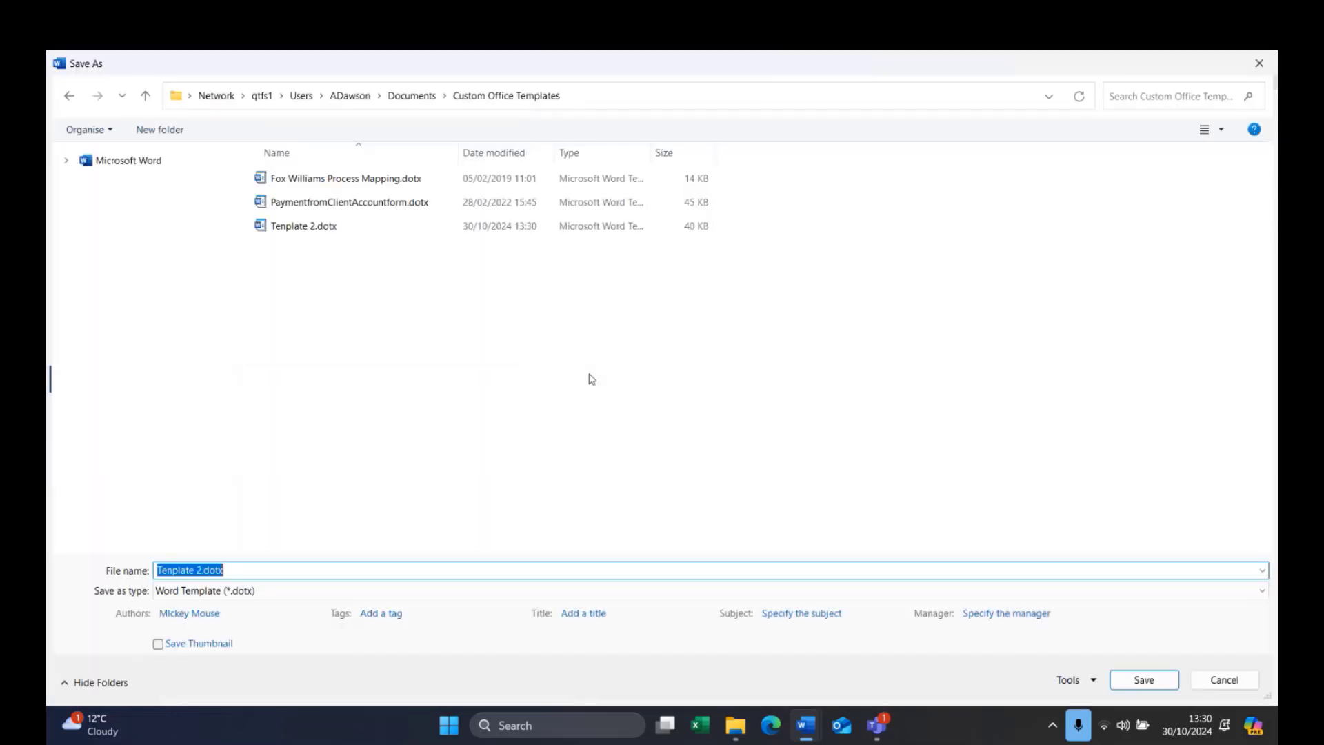
{"action": "left_click", "coordinate": [234, 591]}
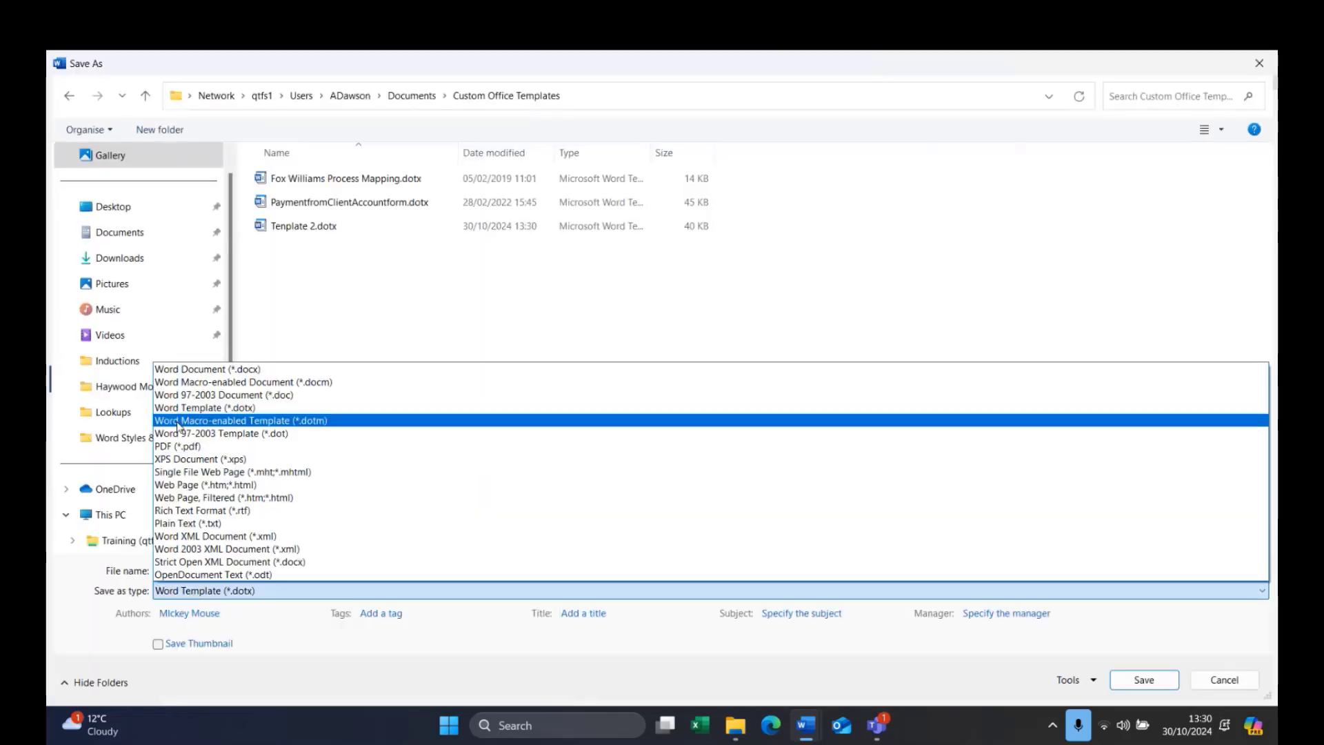
{"action": "left_click", "coordinate": [178, 408]}
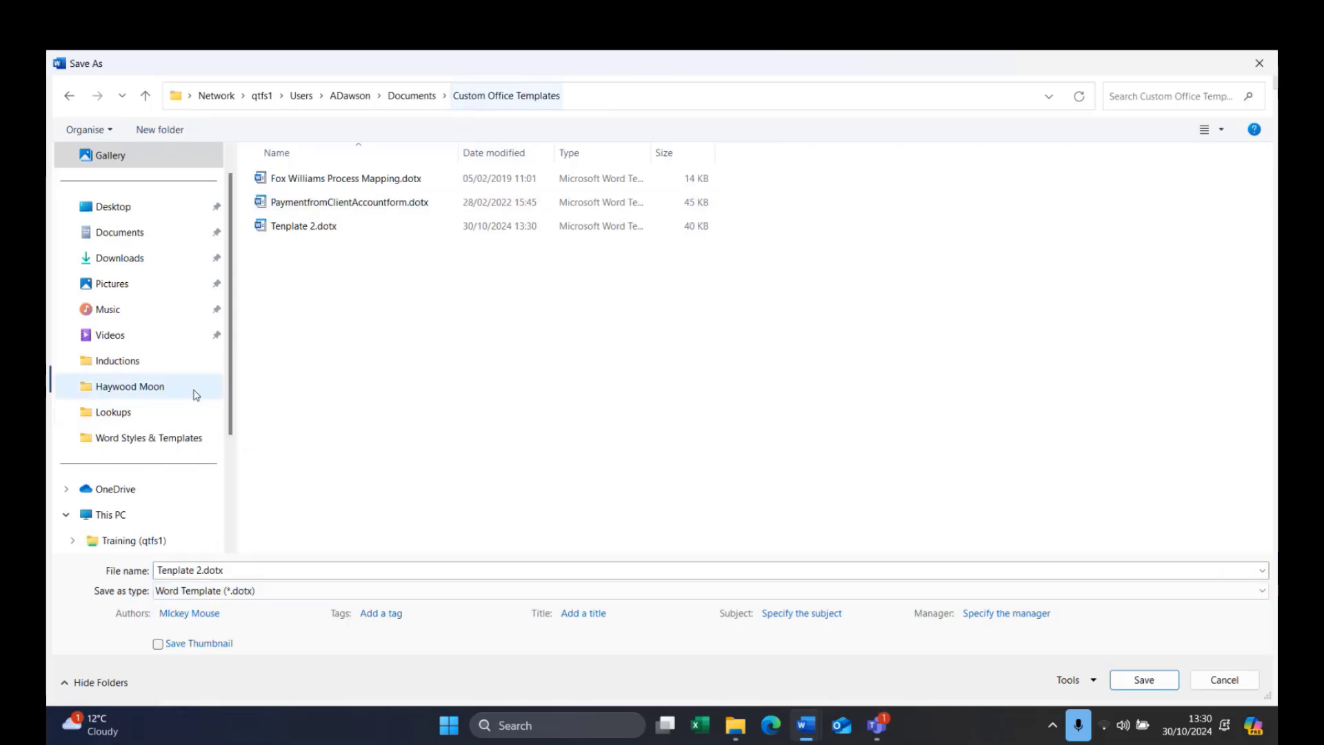
{"action": "left_click", "coordinate": [141, 437]}
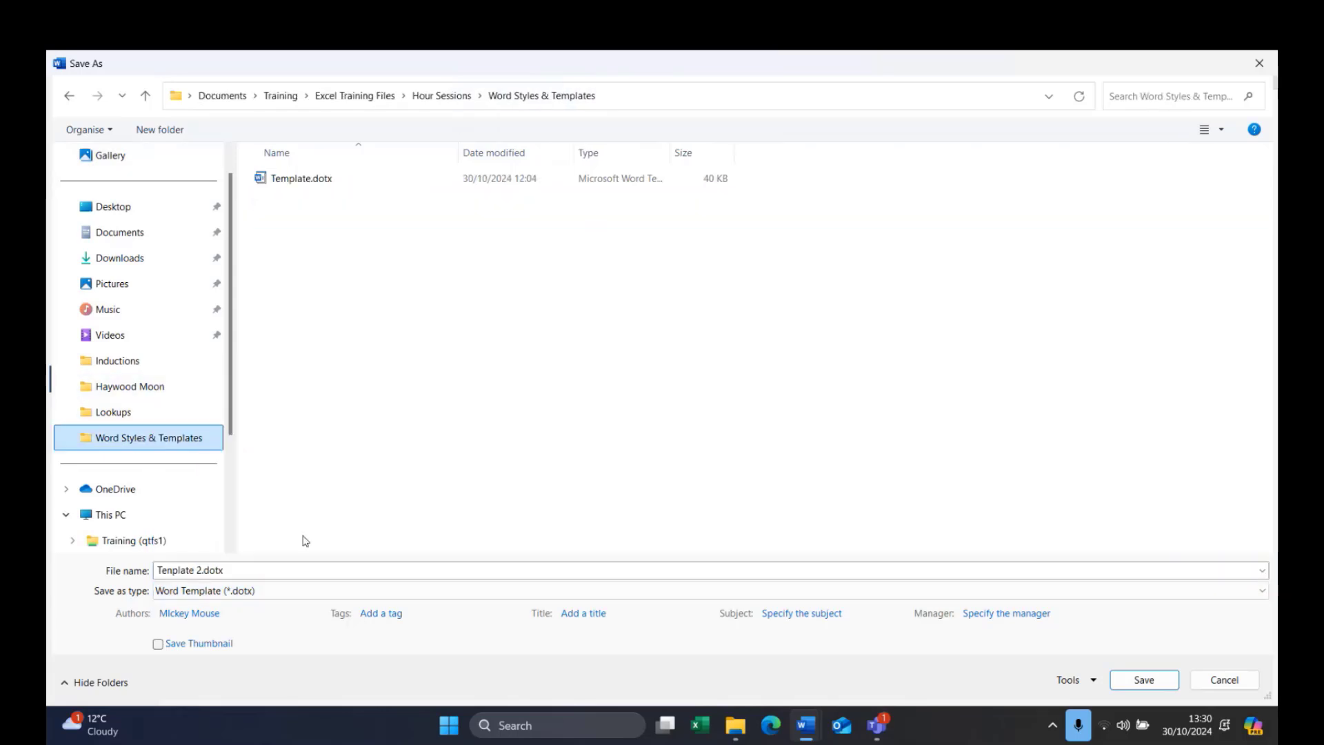
Correct the file name to Template 2.dotx, save the template, and close it
{"action": "left_click", "coordinate": [172, 569]}
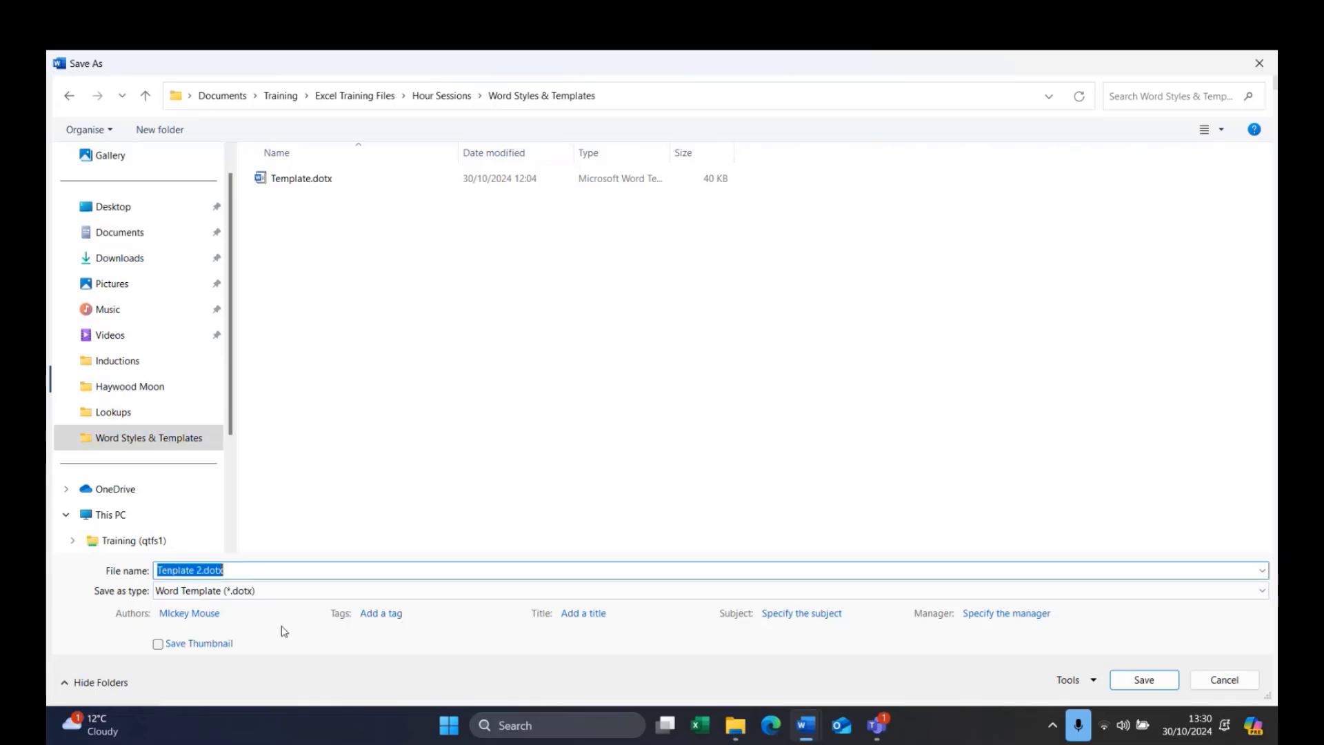
{"action": "left_click", "coordinate": [173, 569]}
{"action": "key", "text": "BackSpace"}
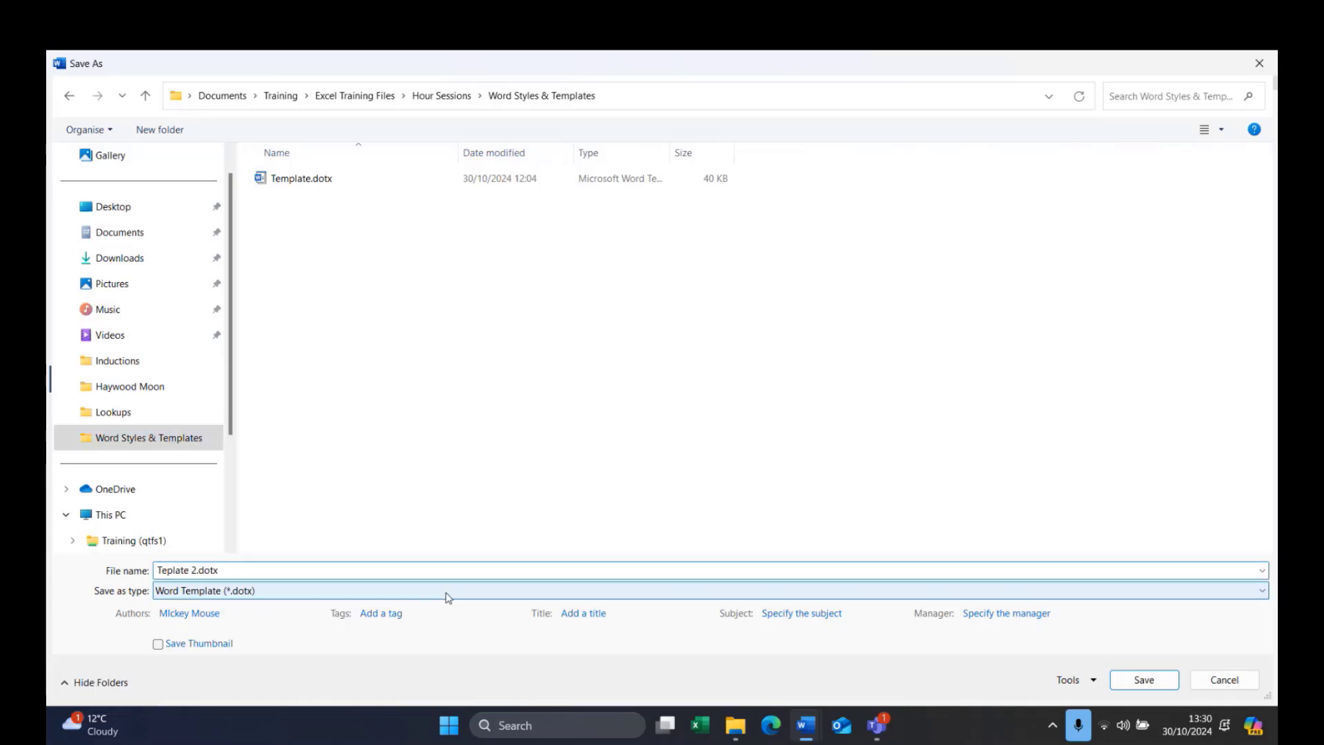
{"action": "type", "text": "m"}
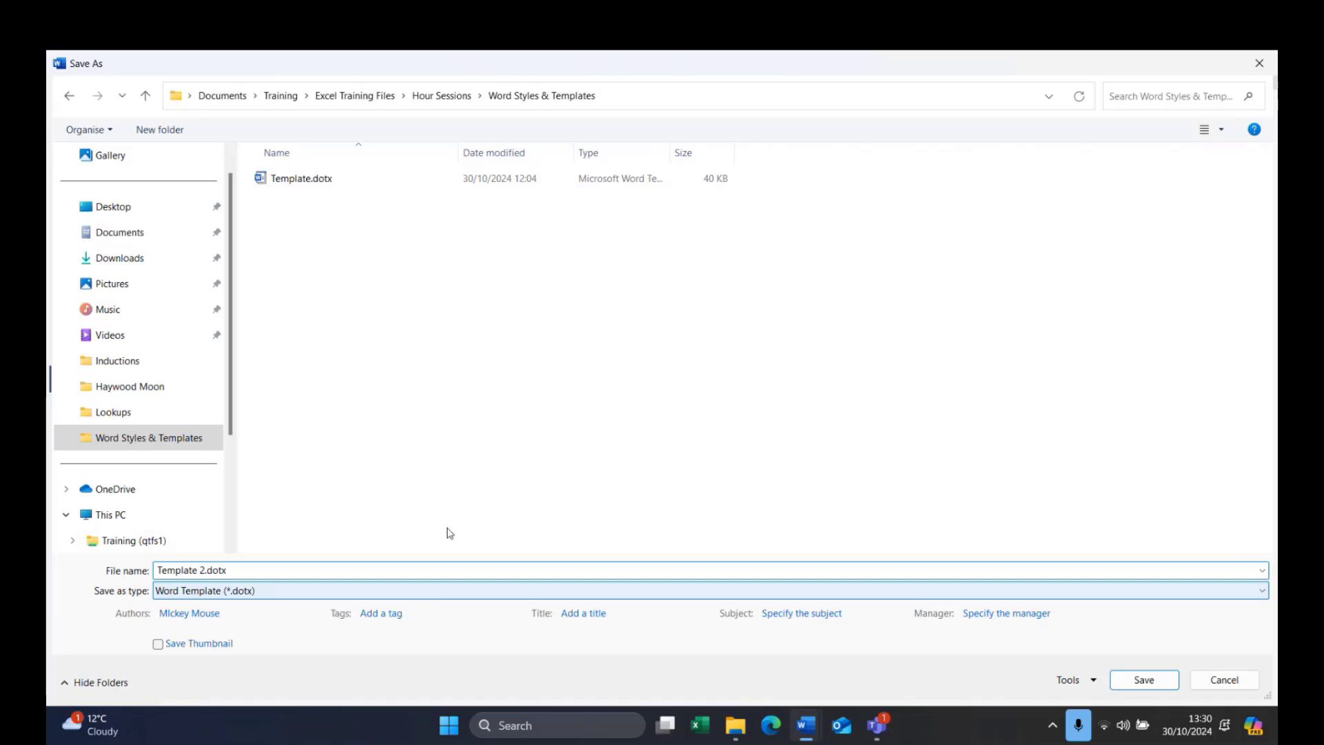
{"action": "left_click", "coordinate": [1147, 683]}
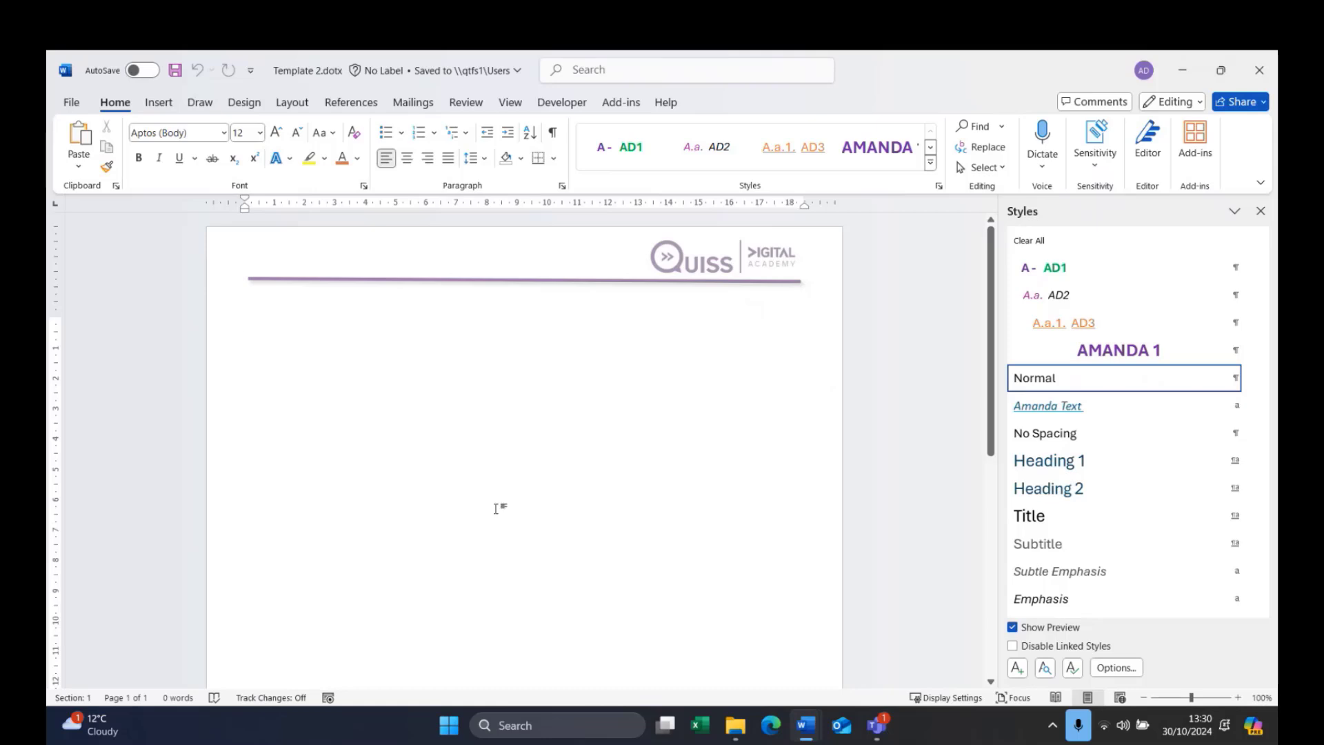
{"action": "left_click", "coordinate": [1259, 70]}
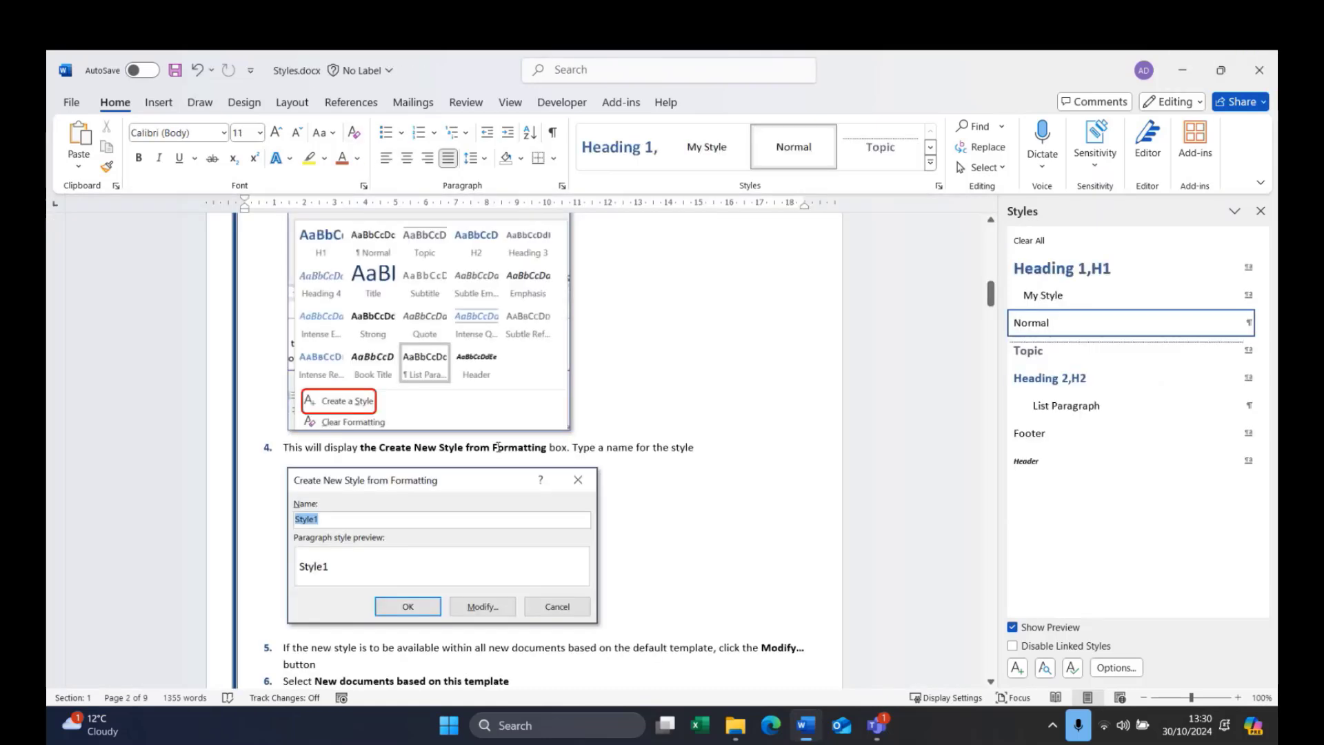
Create a document from Template 2.dotx in the Word Styles & Templates folder in File Explorer and add "Heading" in the AMANDA 1 style
{"action": "left_click", "coordinate": [735, 725]}
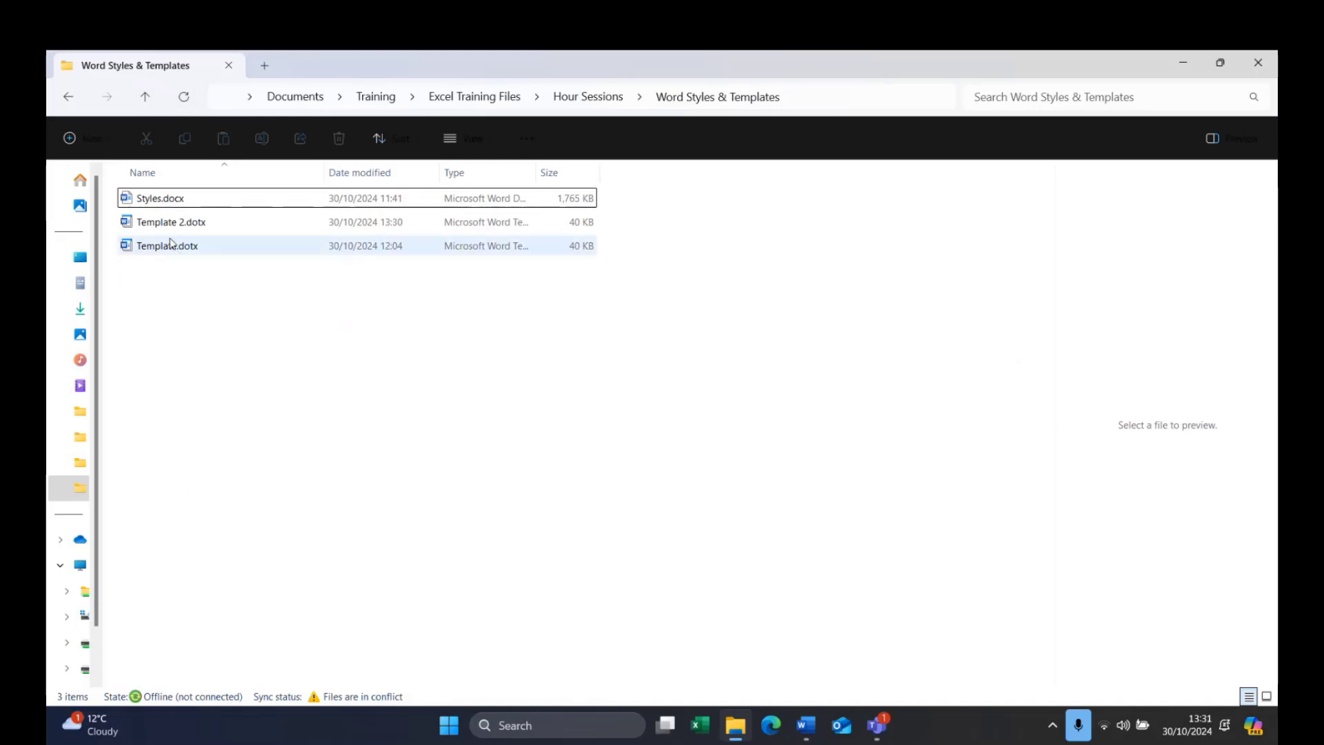
{"action": "left_click", "coordinate": [159, 222]}
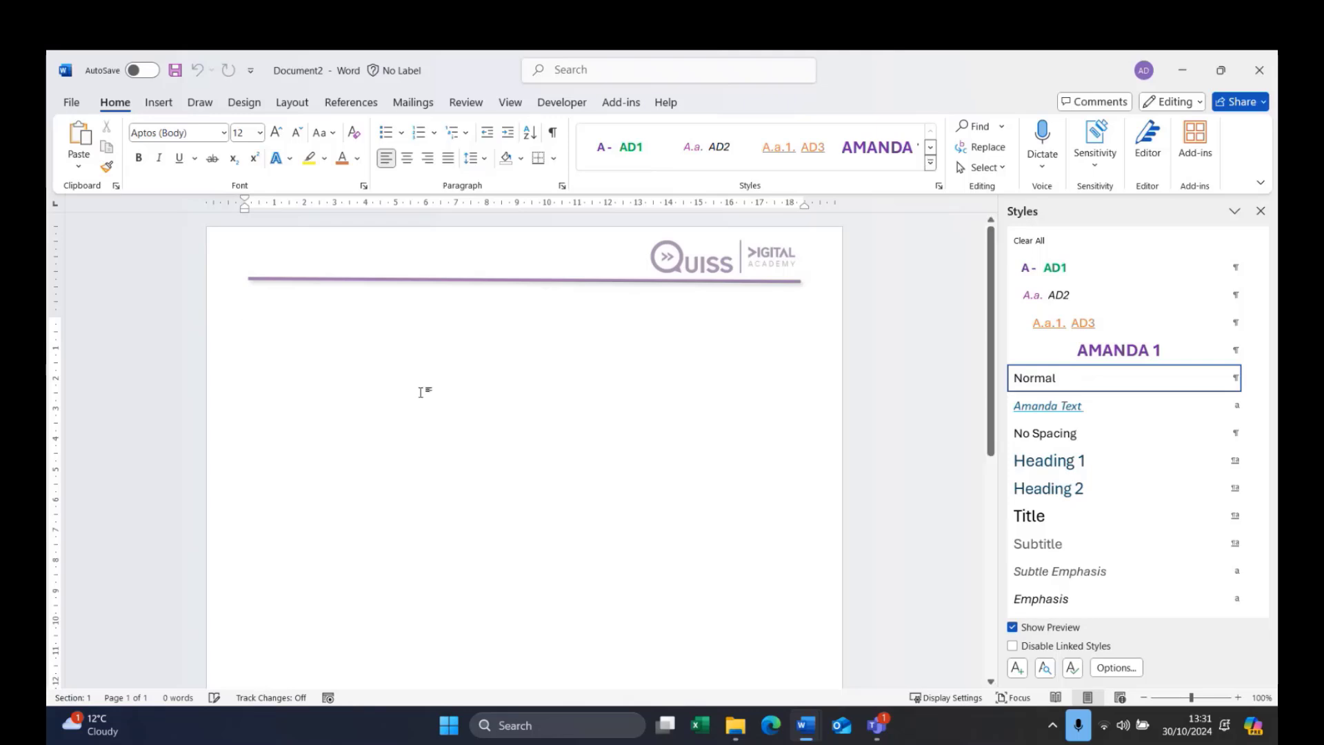
{"action": "type", "text": "Heading"}
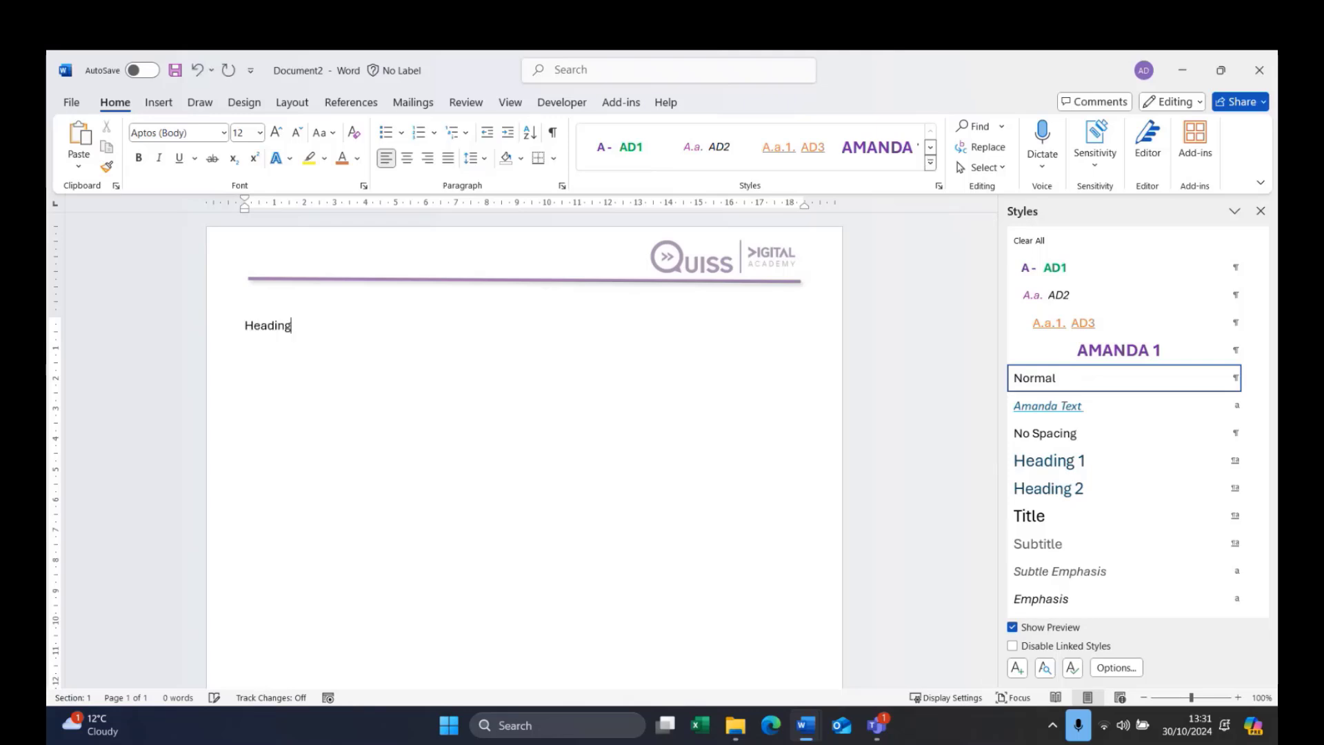
{"action": "left_click", "coordinate": [1136, 354]}
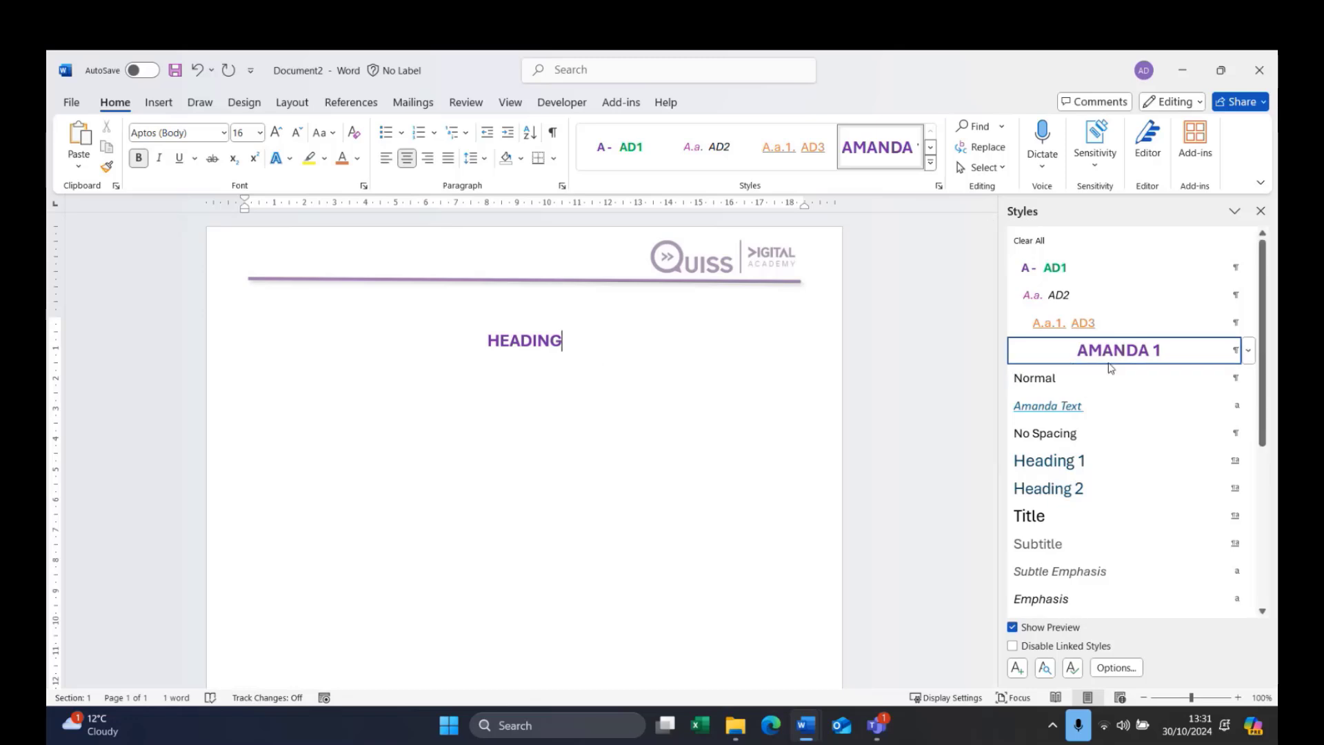
Insert a page break after the heading and add a "List 1" line in the AD1 style
{"action": "key", "text": "ctrl+Return"}
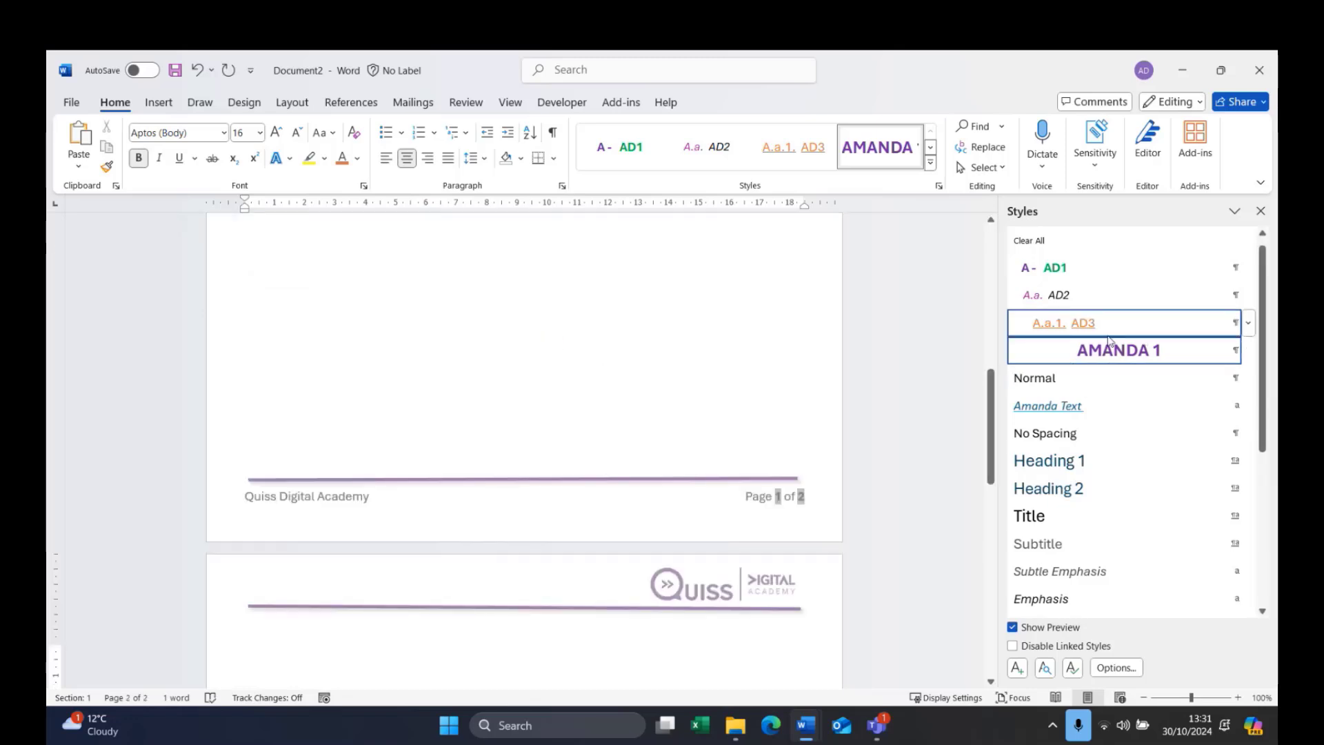
{"action": "scroll", "coordinate": [1117, 386], "scroll_direction": "down", "scroll_amount": 2}
{"action": "scroll", "coordinate": [733, 586], "scroll_direction": "down", "scroll_amount": 3}
{"action": "scroll", "coordinate": [733, 586], "scroll_direction": "down", "scroll_amount": 2}
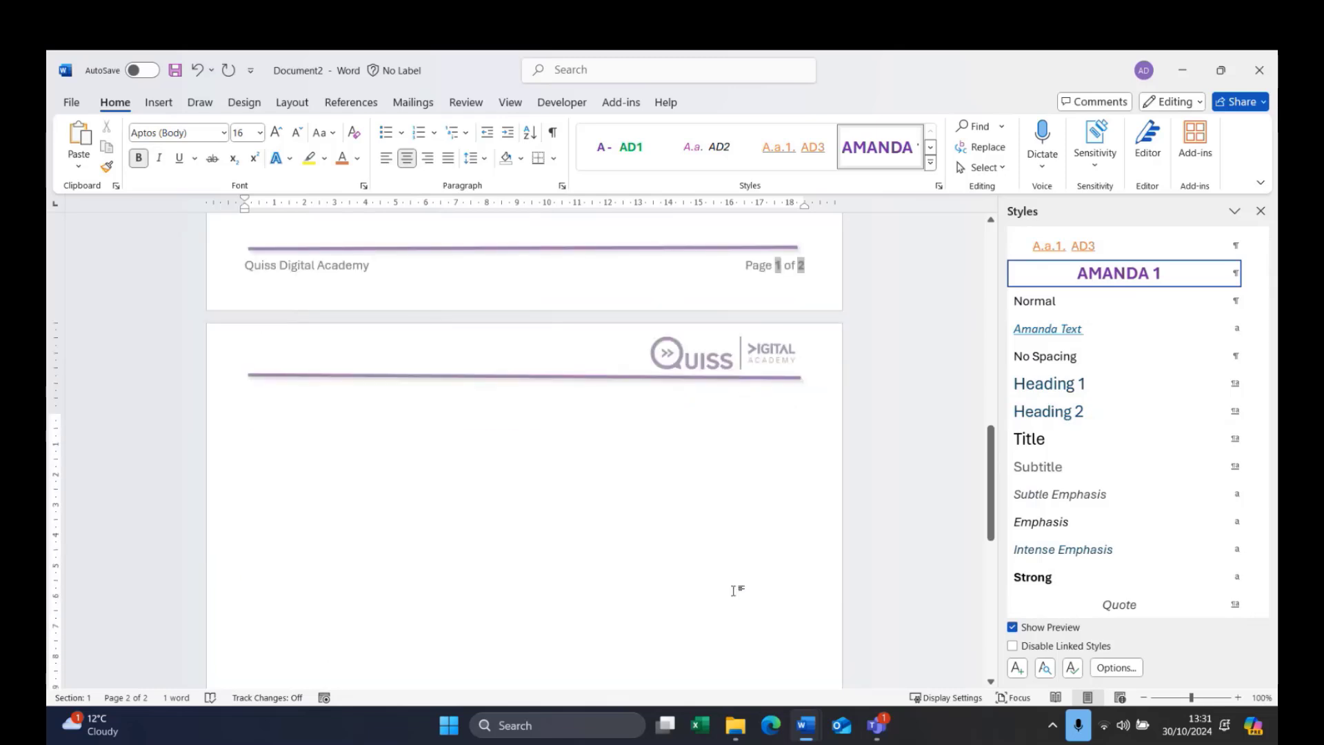
{"action": "type", "text": "LIST 1"}
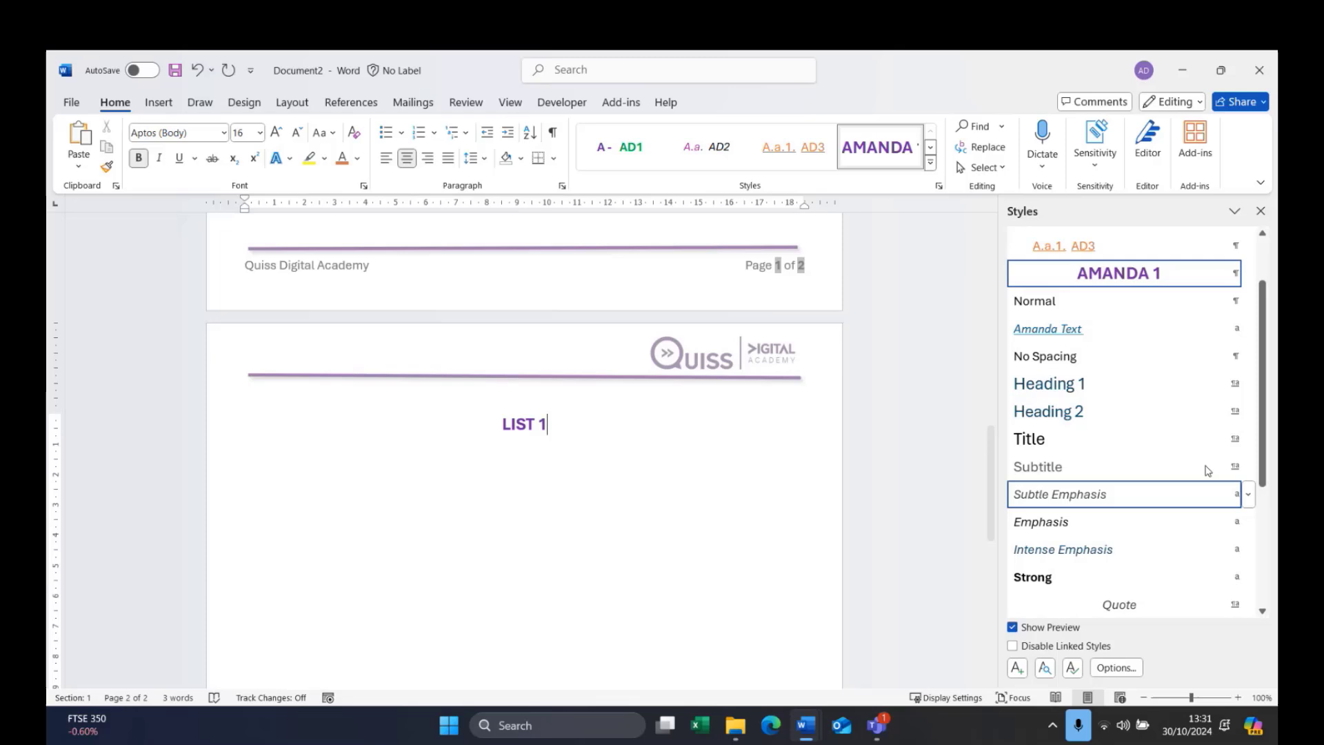
{"action": "scroll", "coordinate": [1172, 413], "scroll_direction": "up", "scroll_amount": 2}
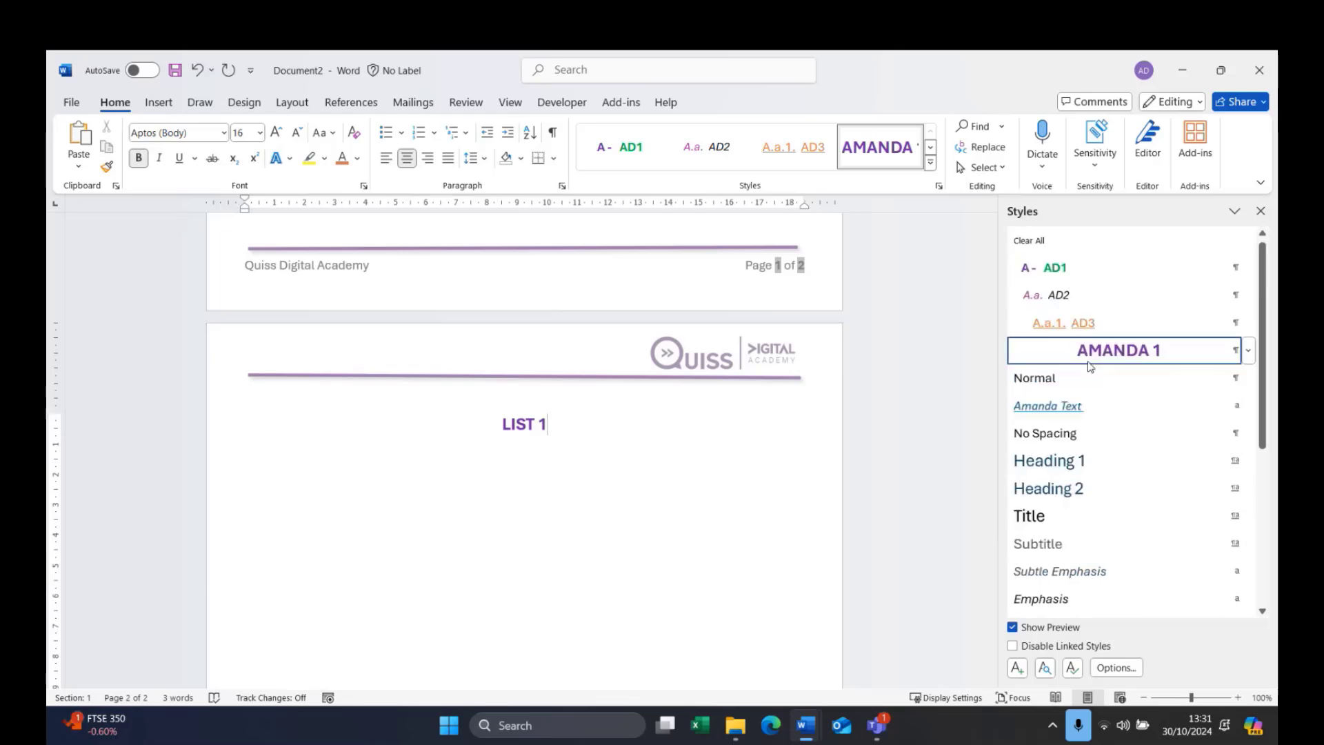
{"action": "left_click", "coordinate": [1045, 266]}
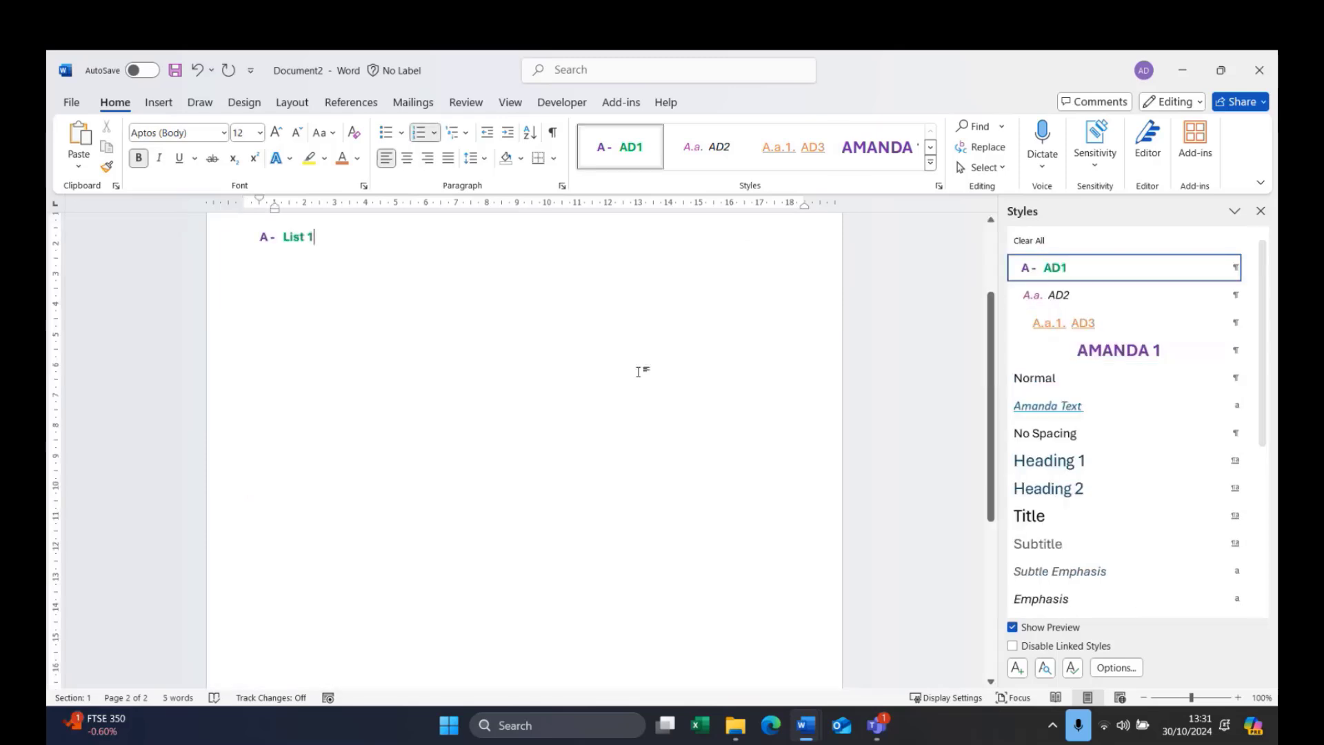
Try the AD2 and AD3 styles on the "List 1" line and return it to AD1
{"action": "scroll", "coordinate": [642, 372], "scroll_direction": "up", "scroll_amount": 2}
{"action": "left_click", "coordinate": [1058, 295]}
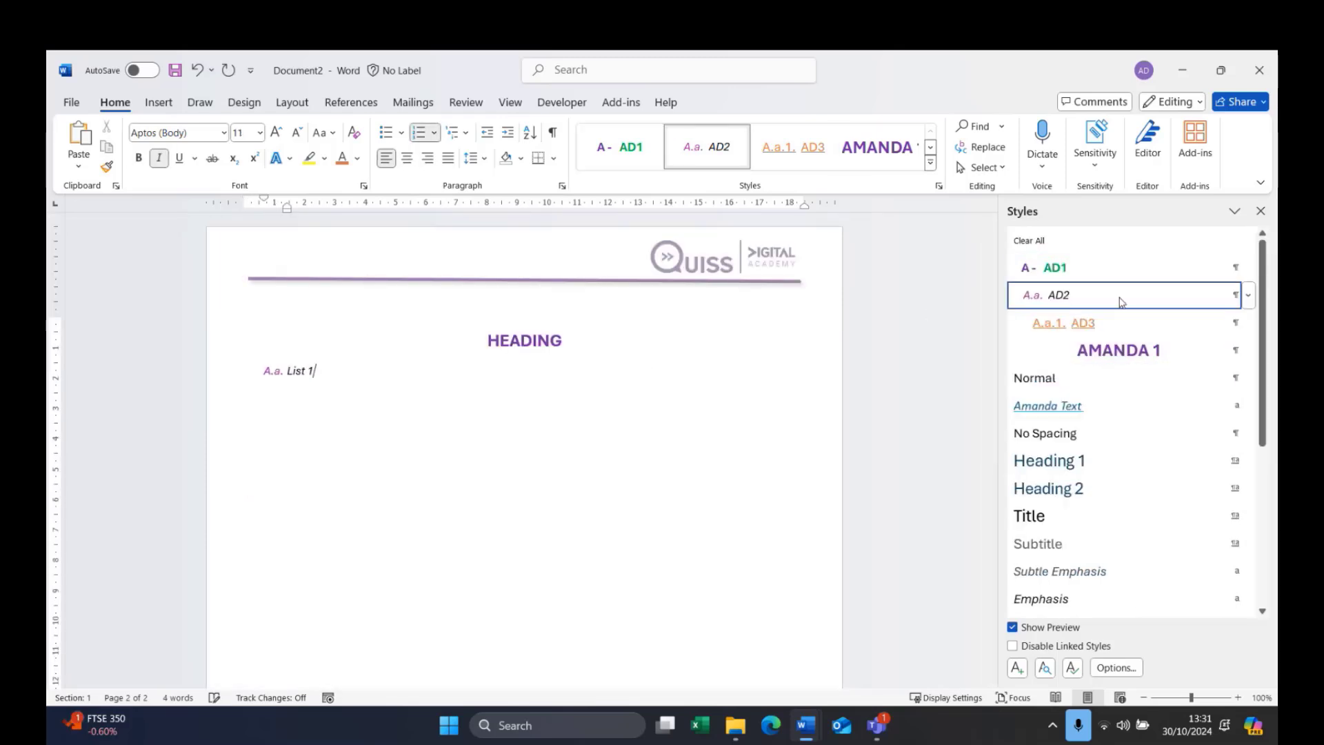
{"action": "left_click", "coordinate": [1096, 324]}
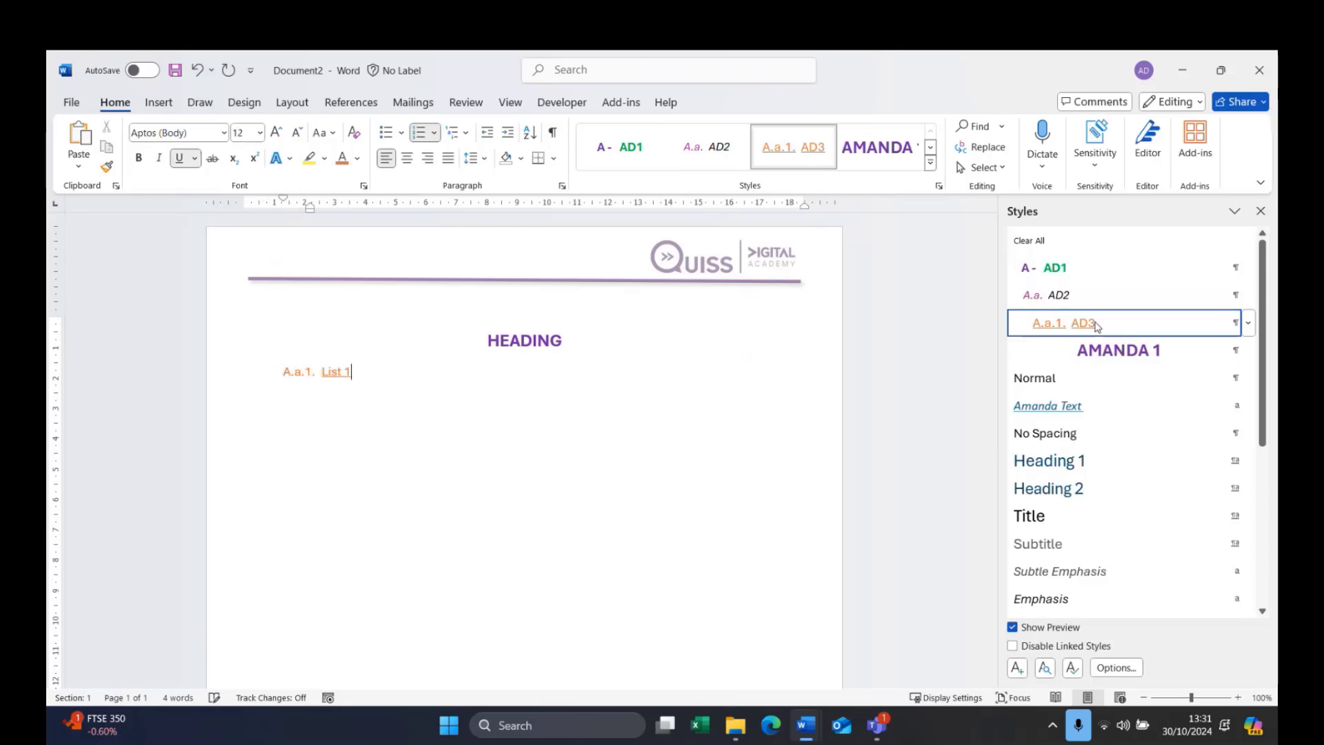
{"action": "left_click", "coordinate": [1090, 273]}
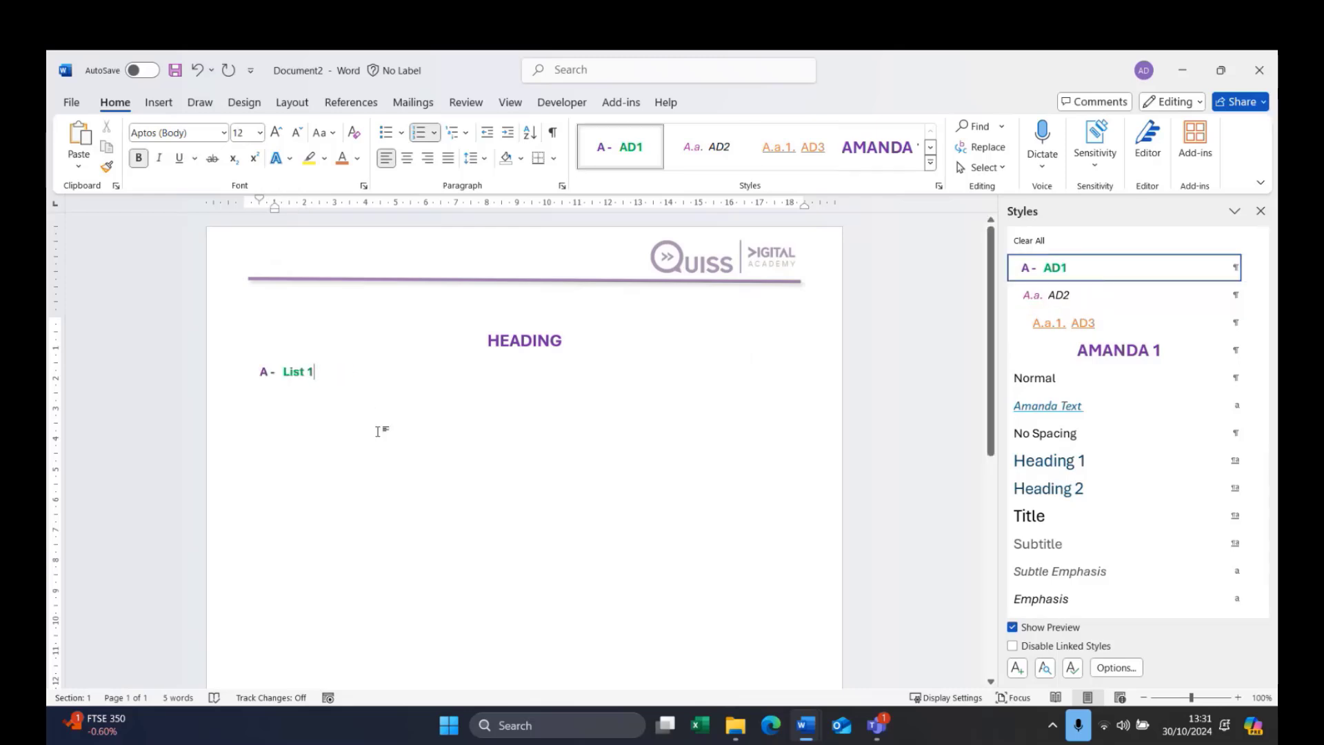
Add an unnumbered line below "List 1" and set the Styles pane to show all styles
{"action": "key", "text": "Return"}
{"action": "key", "text": "BackSpace"}
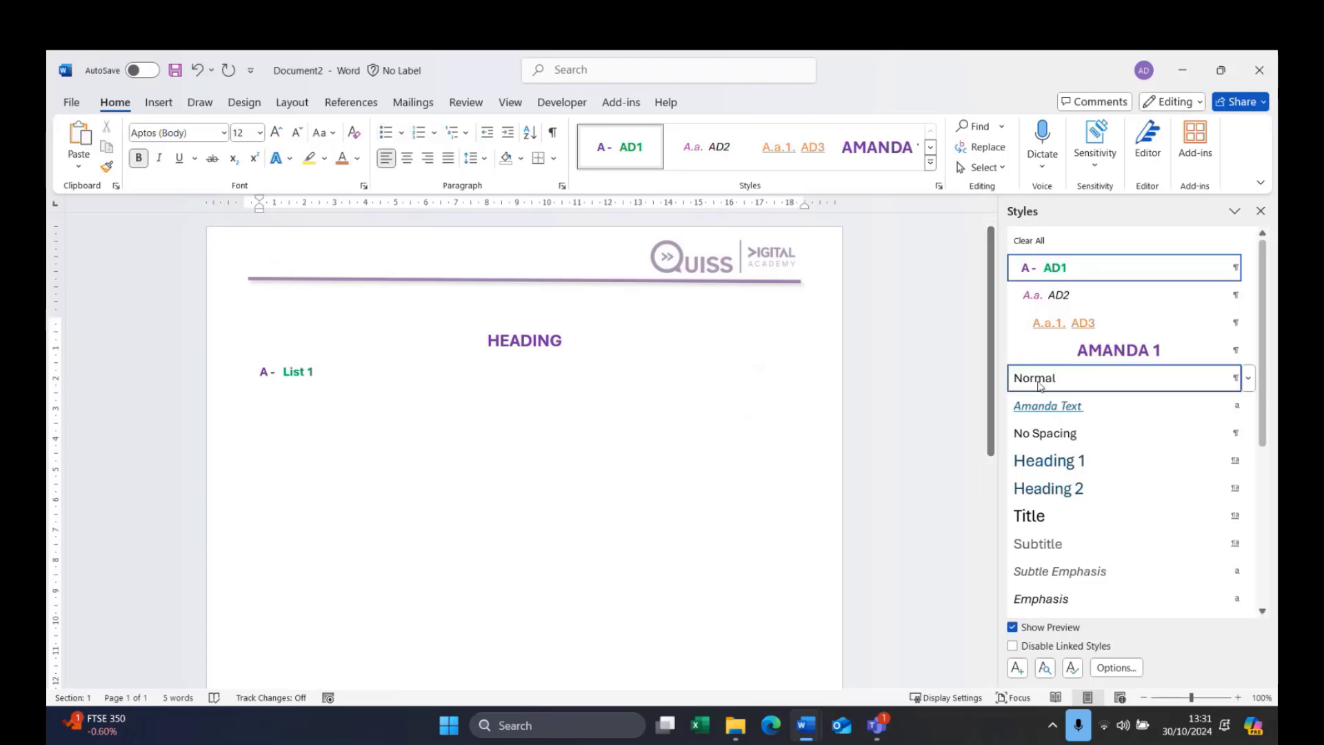
{"action": "left_click", "coordinate": [1115, 669]}
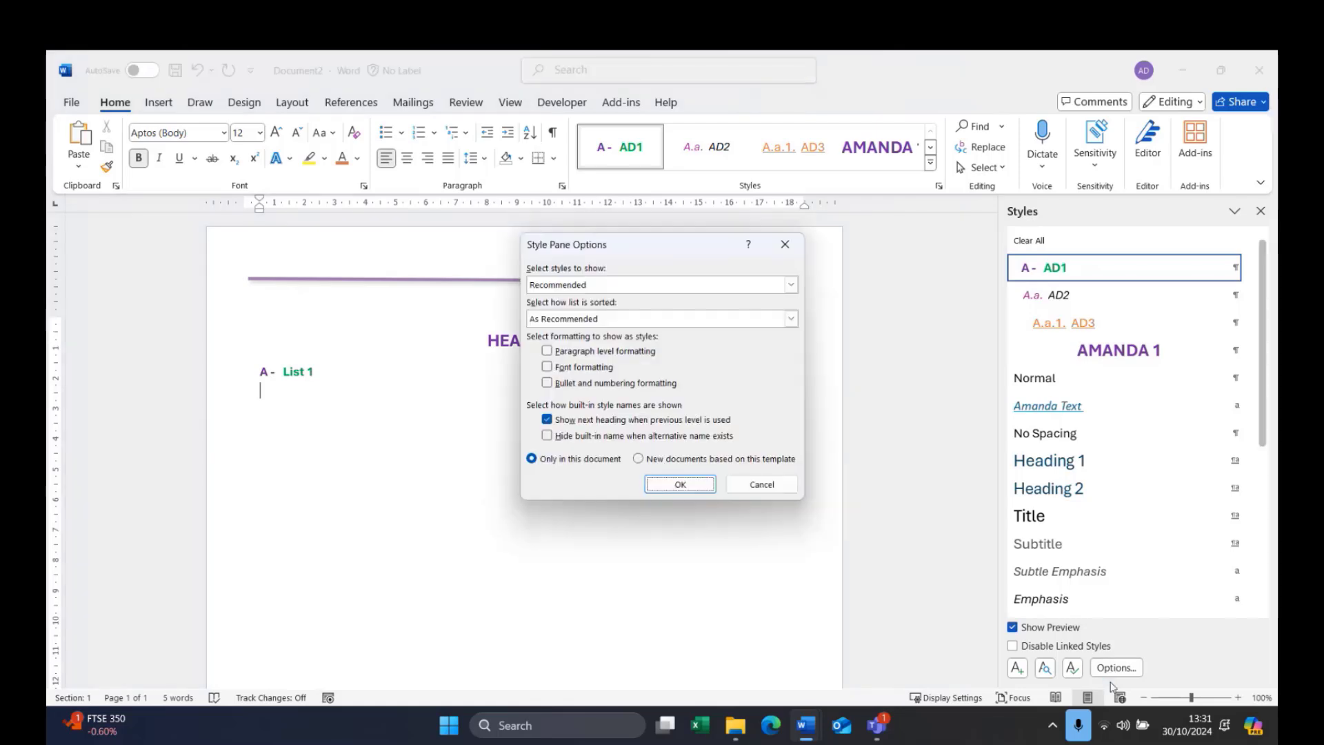
{"action": "left_click", "coordinate": [621, 286]}
{"action": "left_click", "coordinate": [591, 338]}
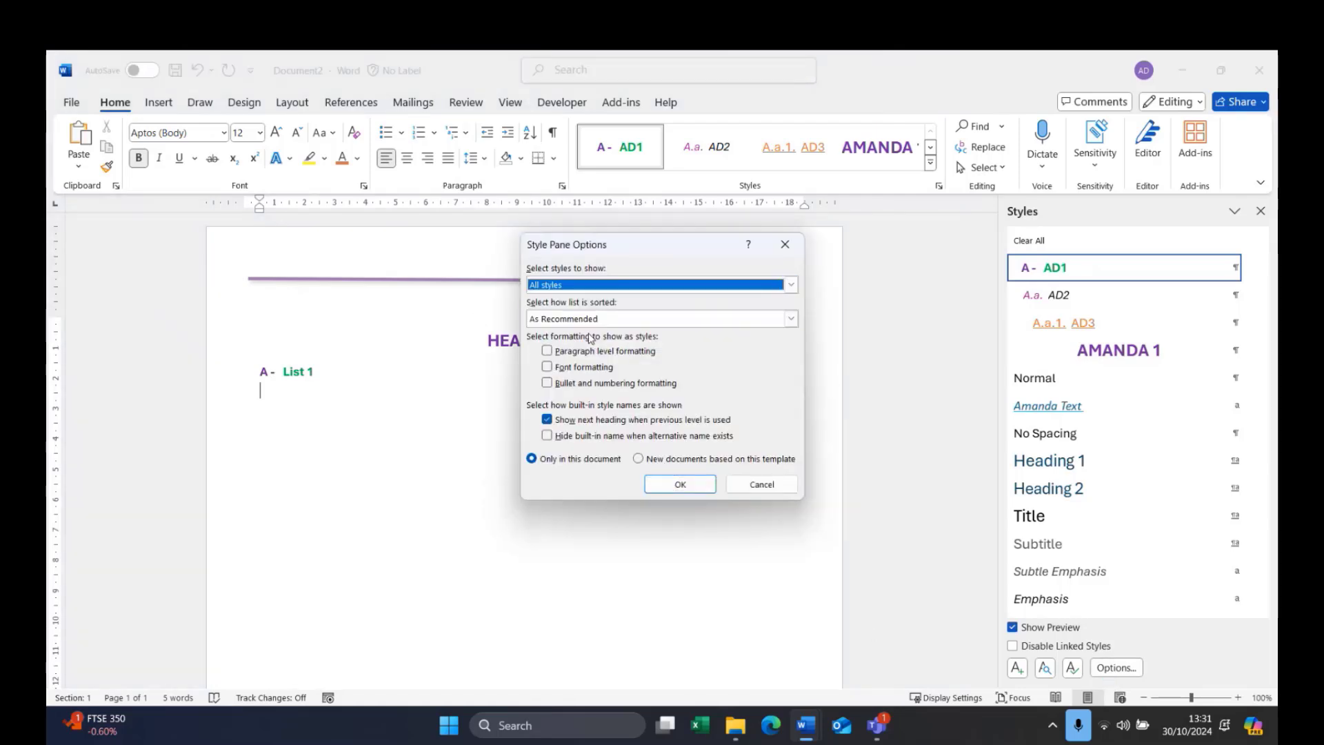
{"action": "left_click", "coordinate": [681, 485]}
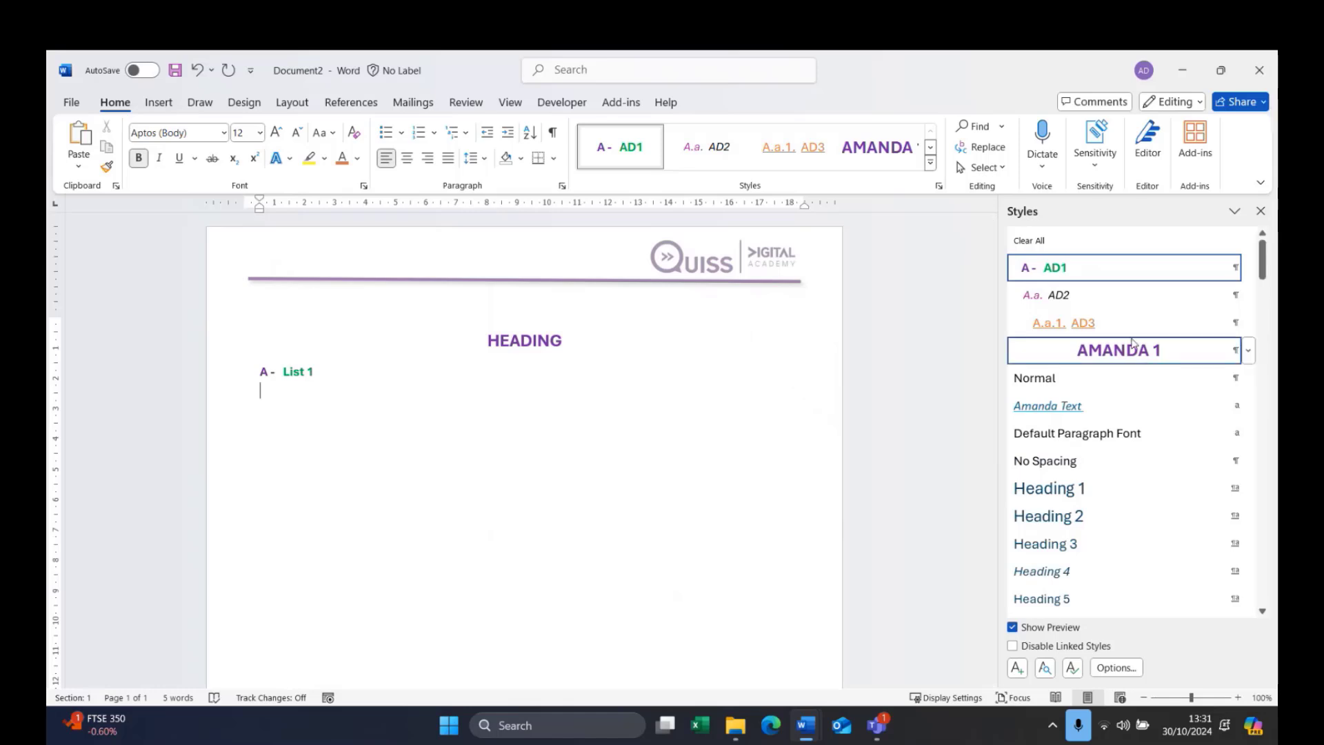
Apply the Body Text First Indent 2 style to the line below "List 1" and enter "This is new text"
{"action": "scroll", "coordinate": [1167, 473], "scroll_direction": "down", "scroll_amount": 6}
{"action": "scroll", "coordinate": [1169, 491], "scroll_direction": "down", "scroll_amount": 8}
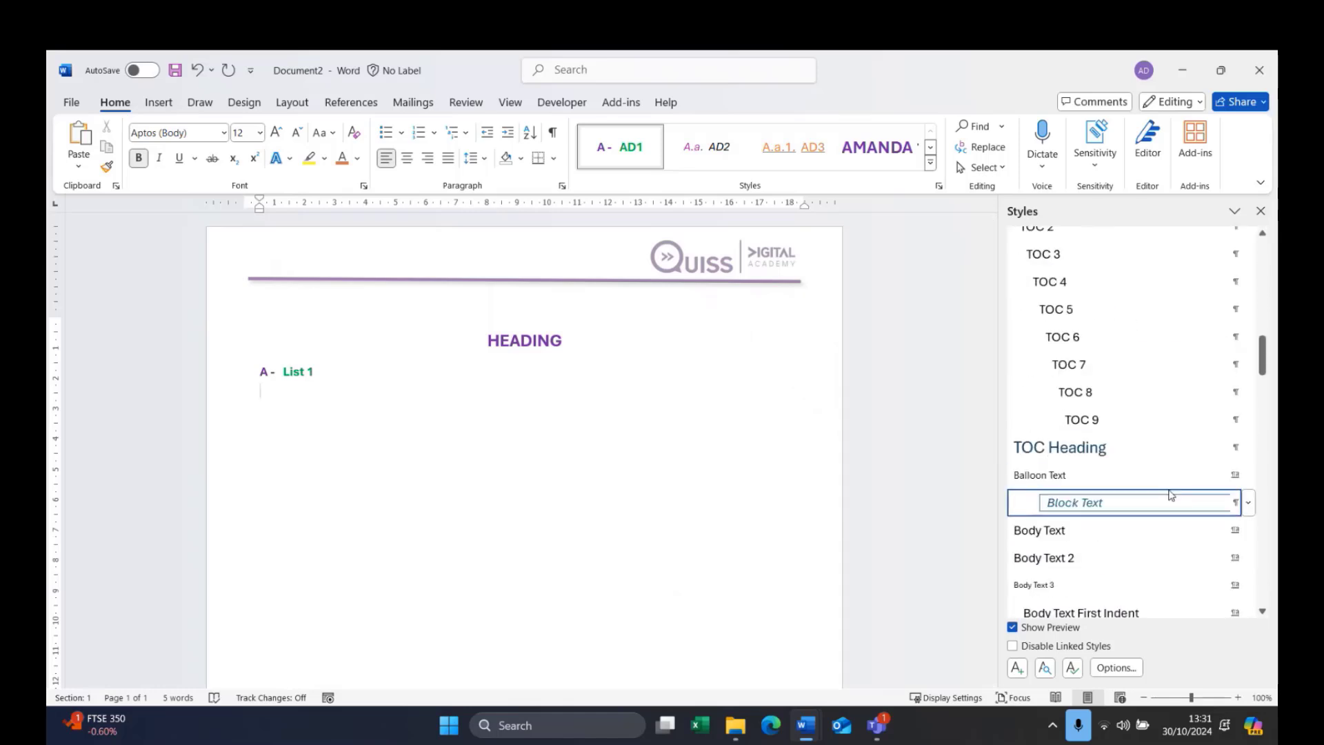
{"action": "left_click", "coordinate": [1115, 293]}
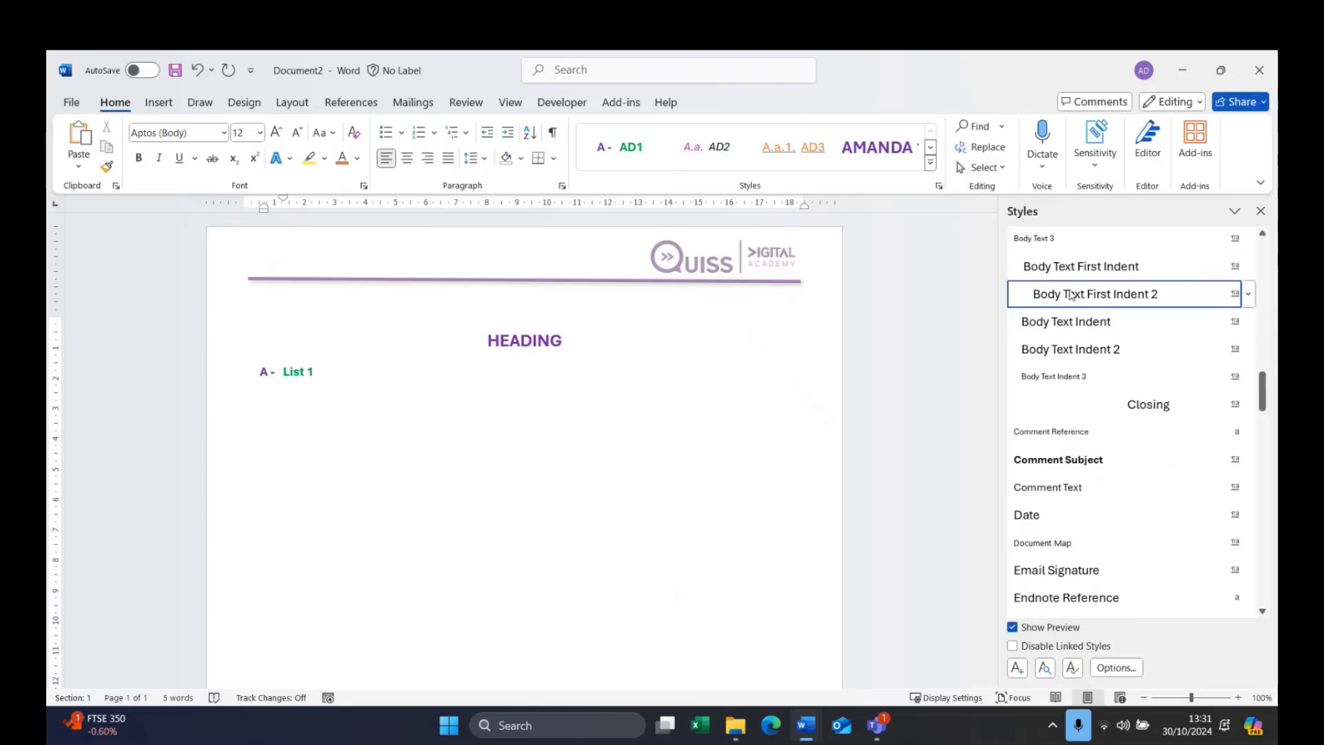
{"action": "mouse_move", "coordinate": [1071, 294]}
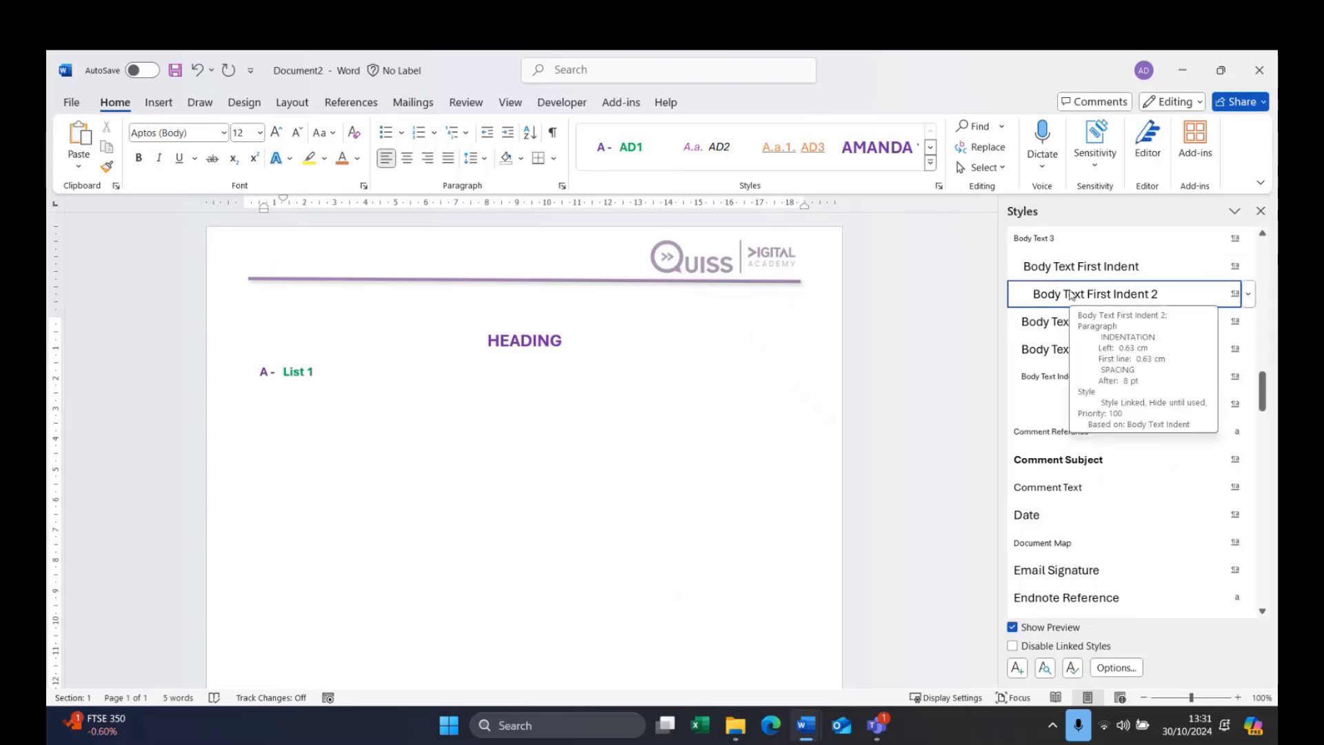
{"action": "type", "text": "This is new text"}
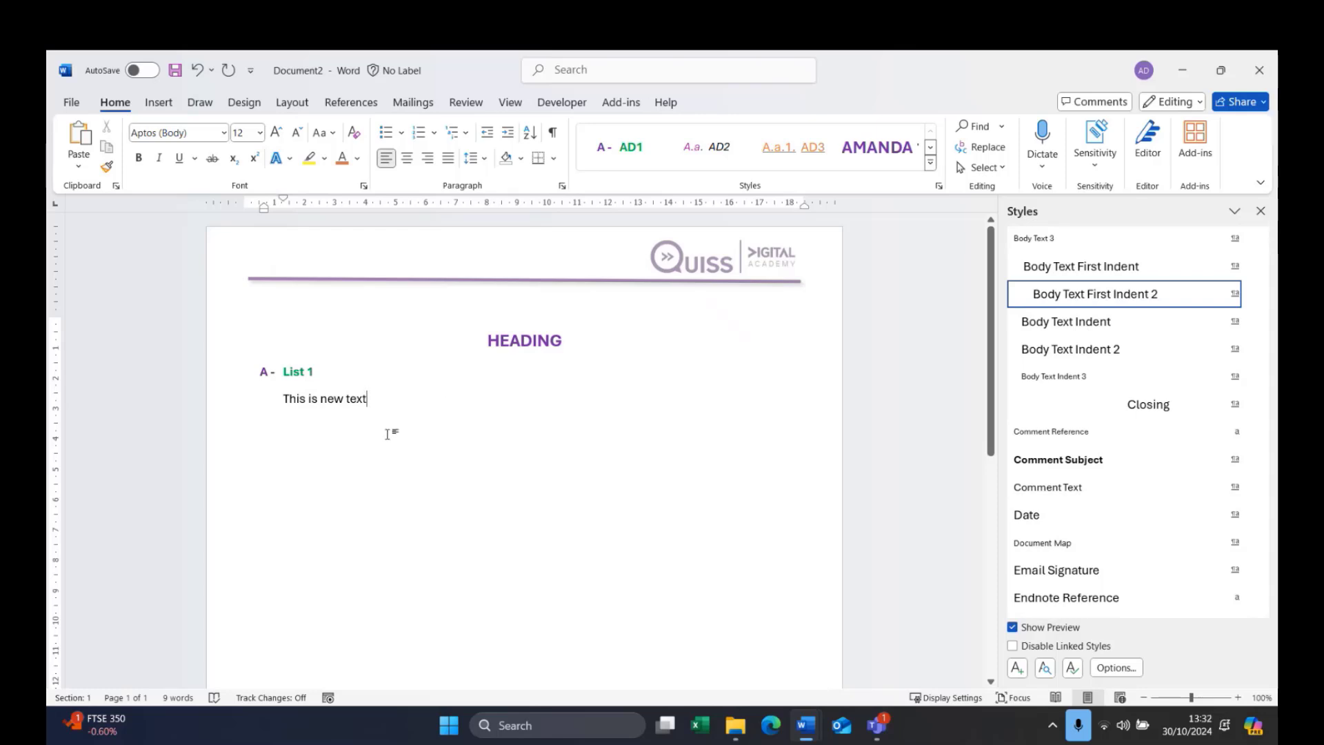
Turn on limiting formatting to a selection of styles in the document's formatting restrictions and clear all the allowed styles
{"action": "left_click", "coordinate": [1260, 211]}
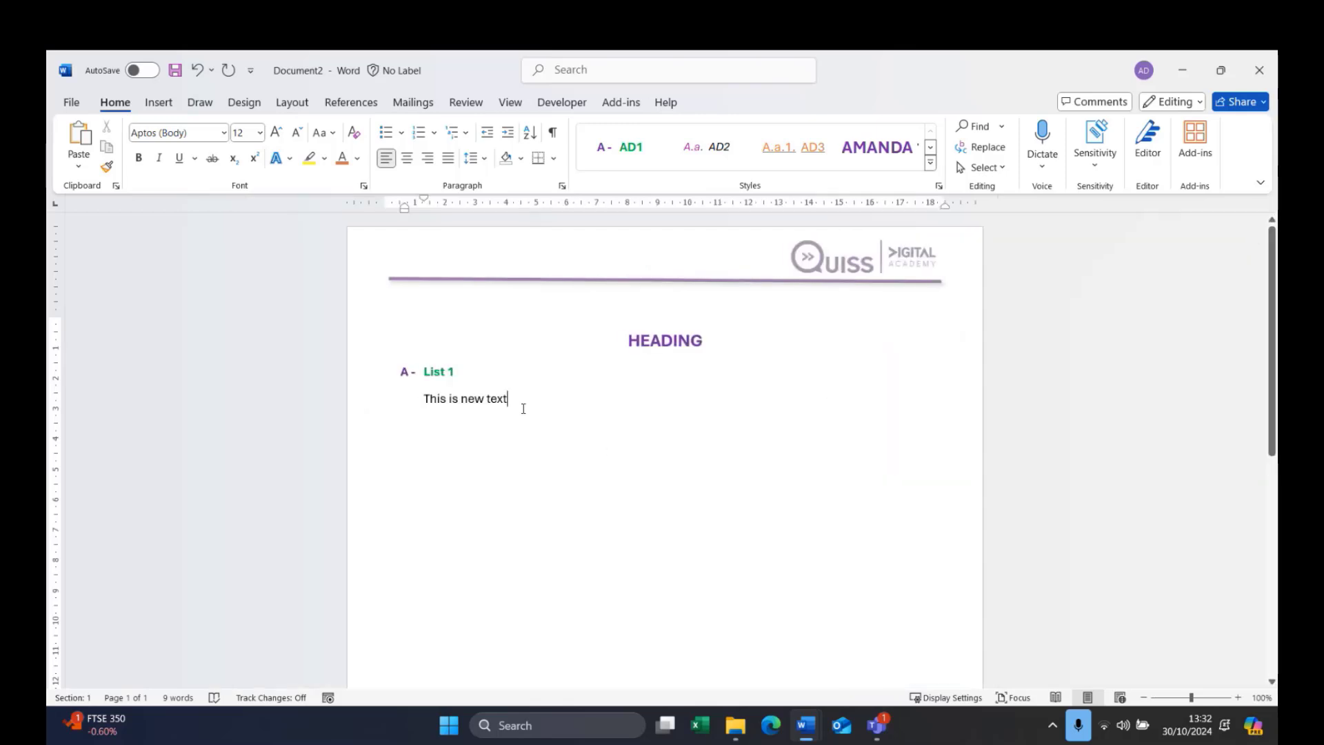
{"action": "left_click", "coordinate": [466, 102]}
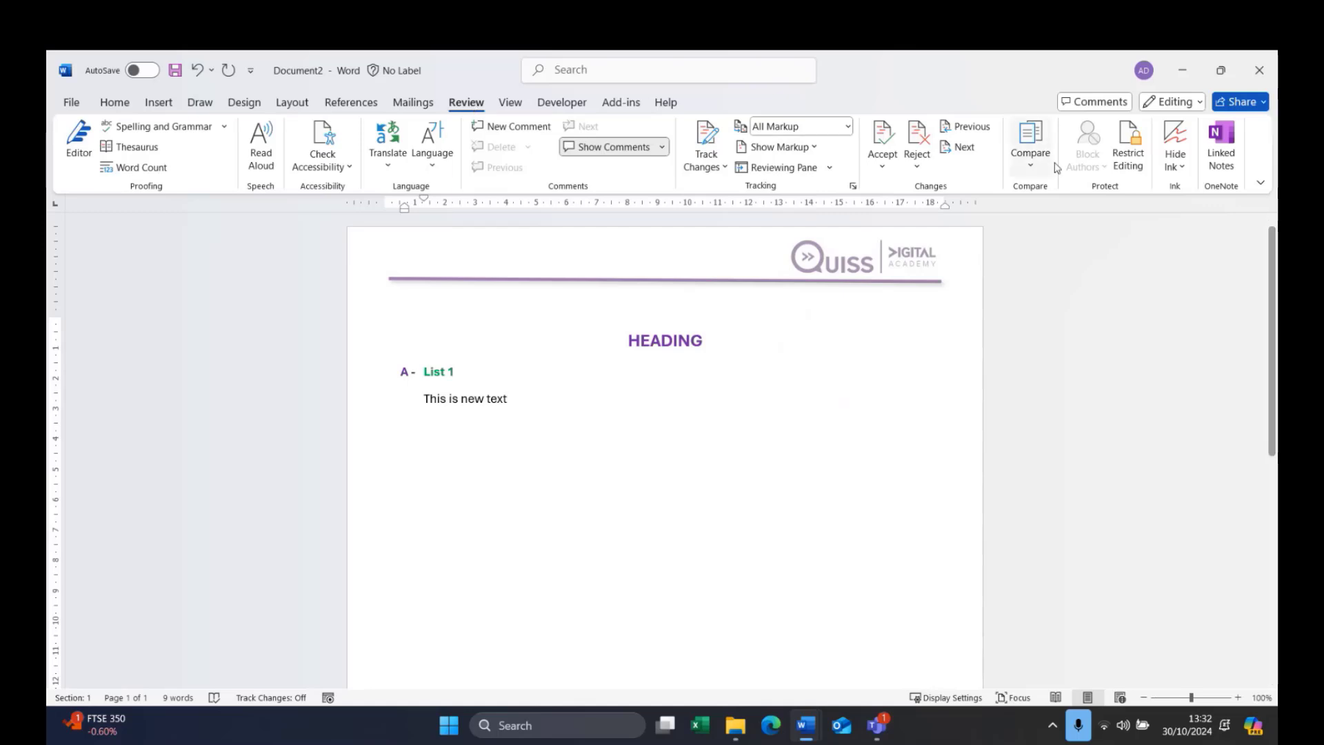
{"action": "left_click", "coordinate": [1137, 166]}
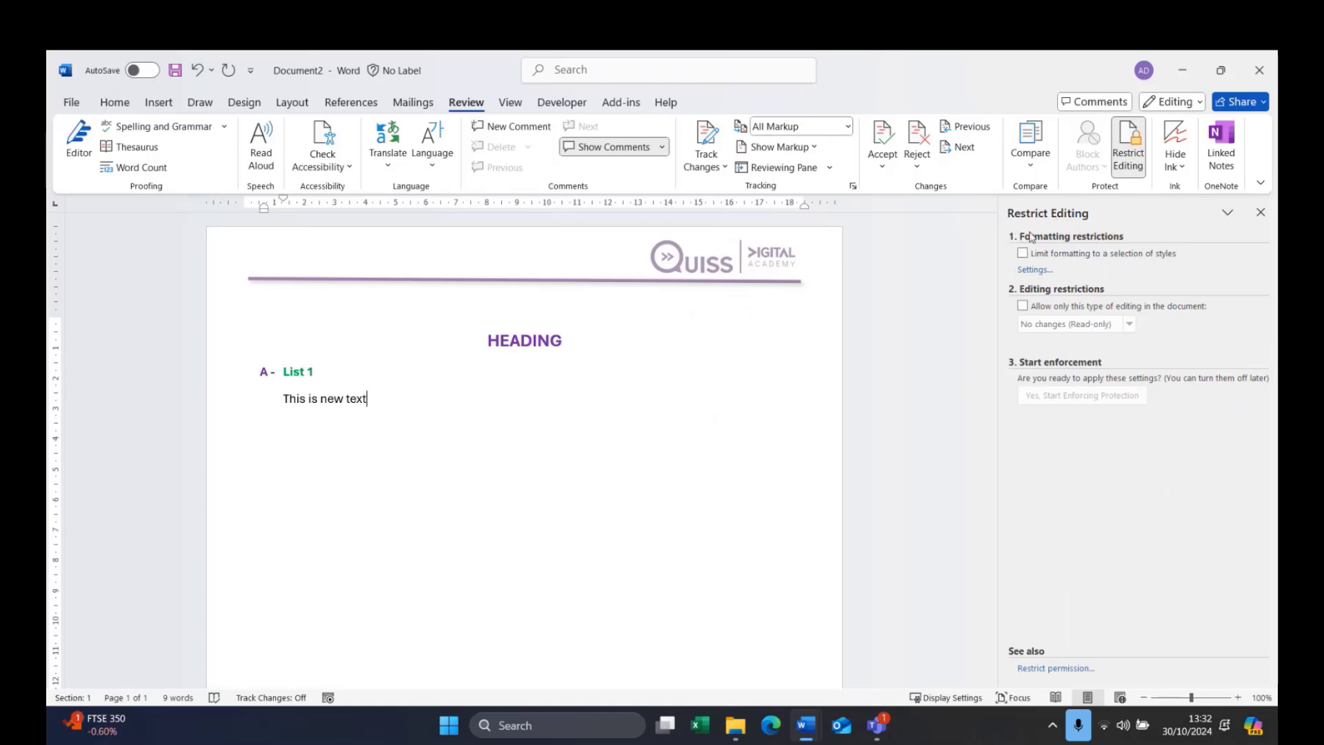
{"action": "left_click", "coordinate": [1020, 273]}
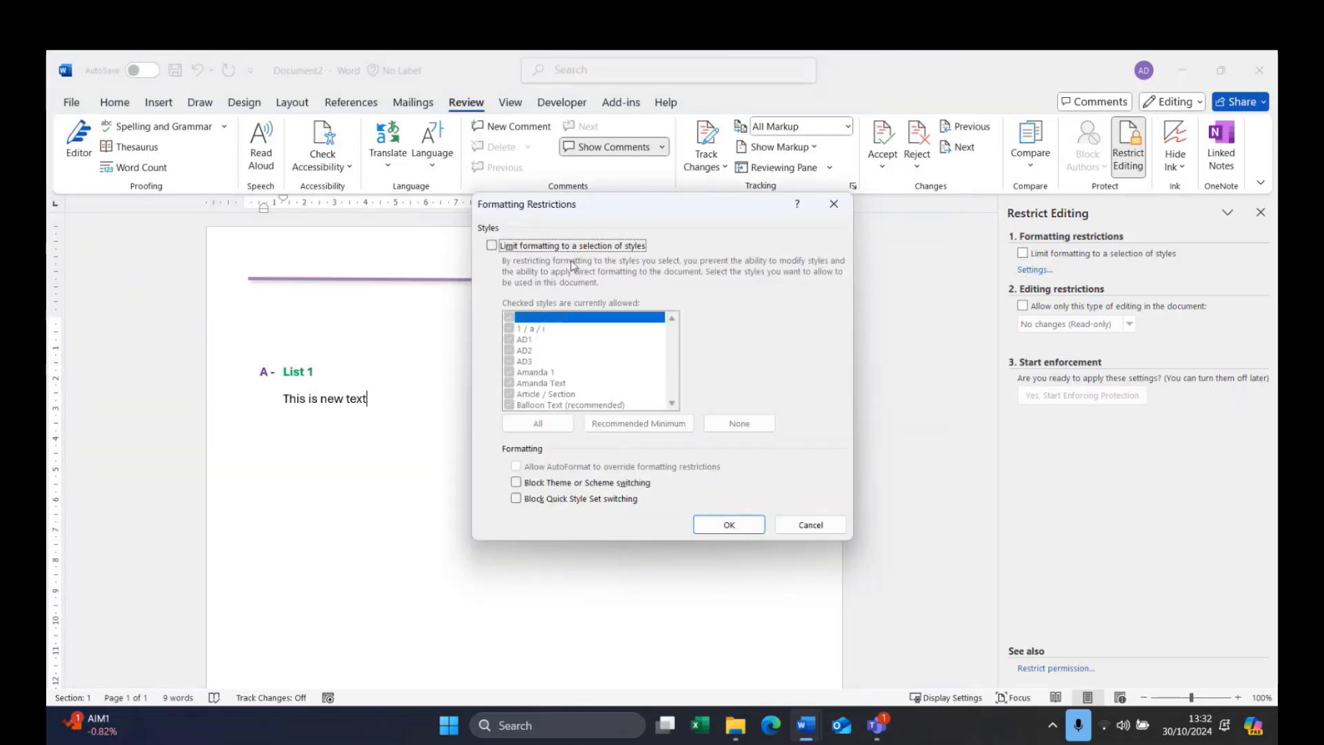
{"action": "left_click", "coordinate": [491, 246]}
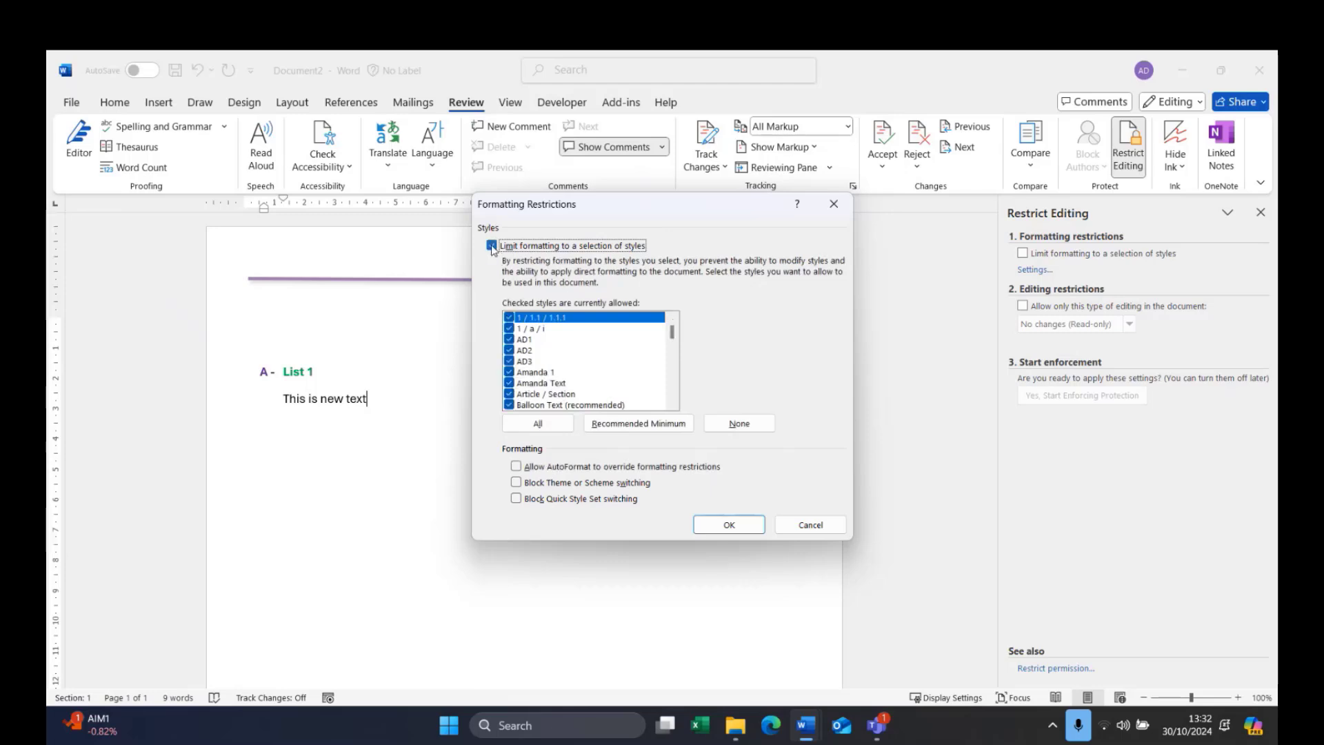
{"action": "scroll", "coordinate": [583, 364], "scroll_direction": "down", "scroll_amount": 4}
{"action": "scroll", "coordinate": [583, 364], "scroll_direction": "down", "scroll_amount": 12}
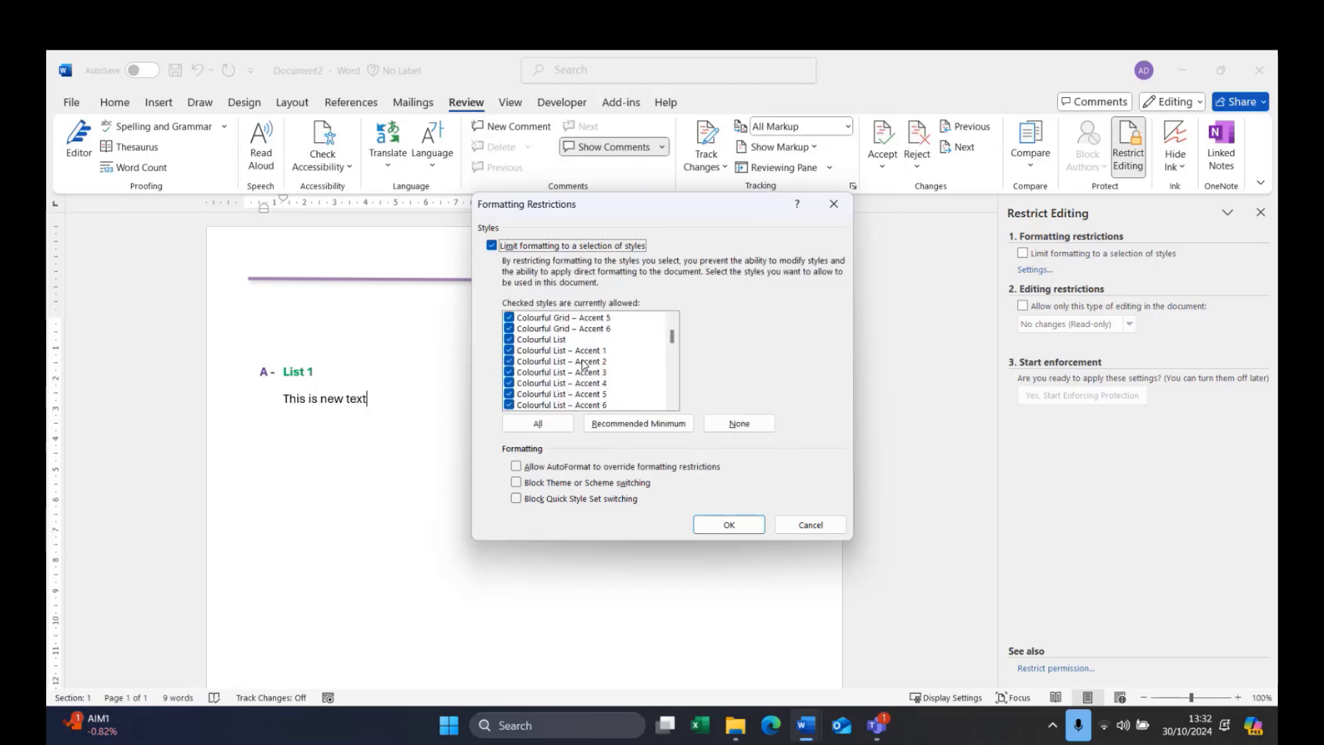
{"action": "scroll", "coordinate": [583, 364], "scroll_direction": "down", "scroll_amount": 8}
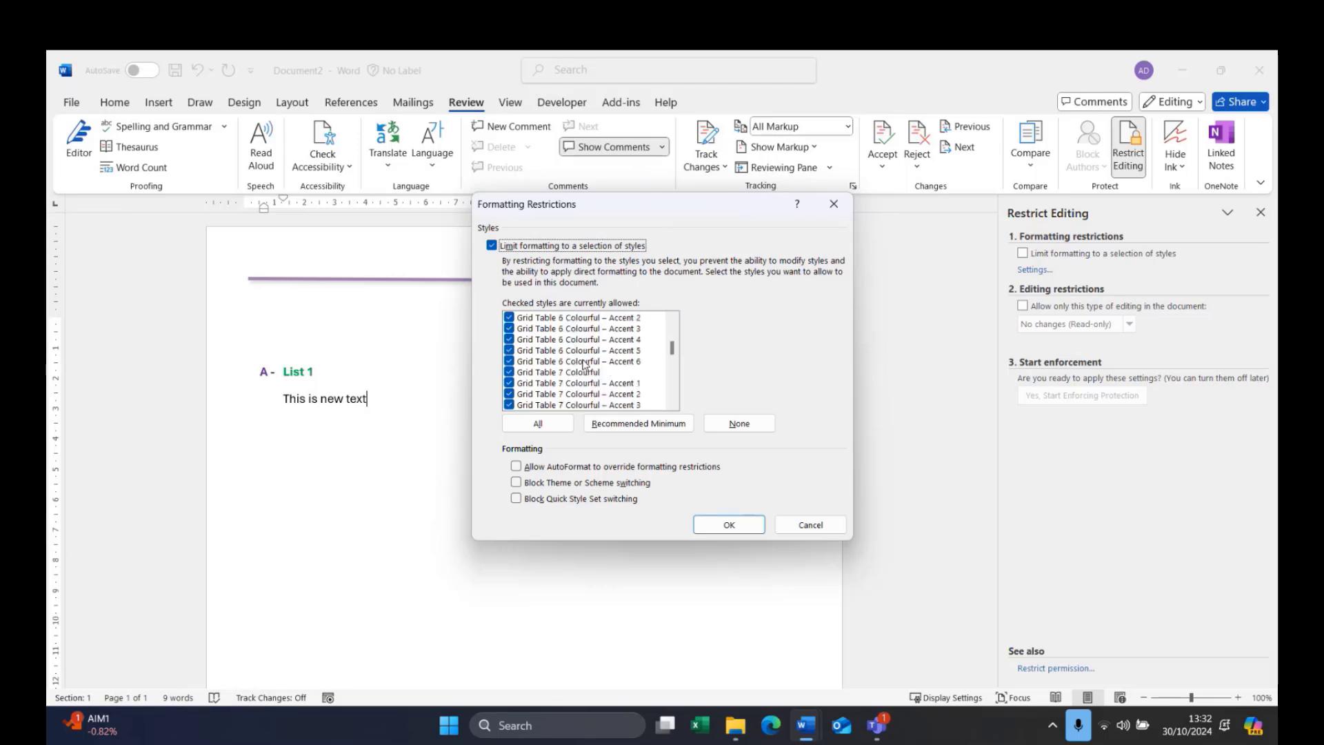
{"action": "scroll", "coordinate": [583, 364], "scroll_direction": "down", "scroll_amount": 3}
{"action": "left_click", "coordinate": [757, 426]}
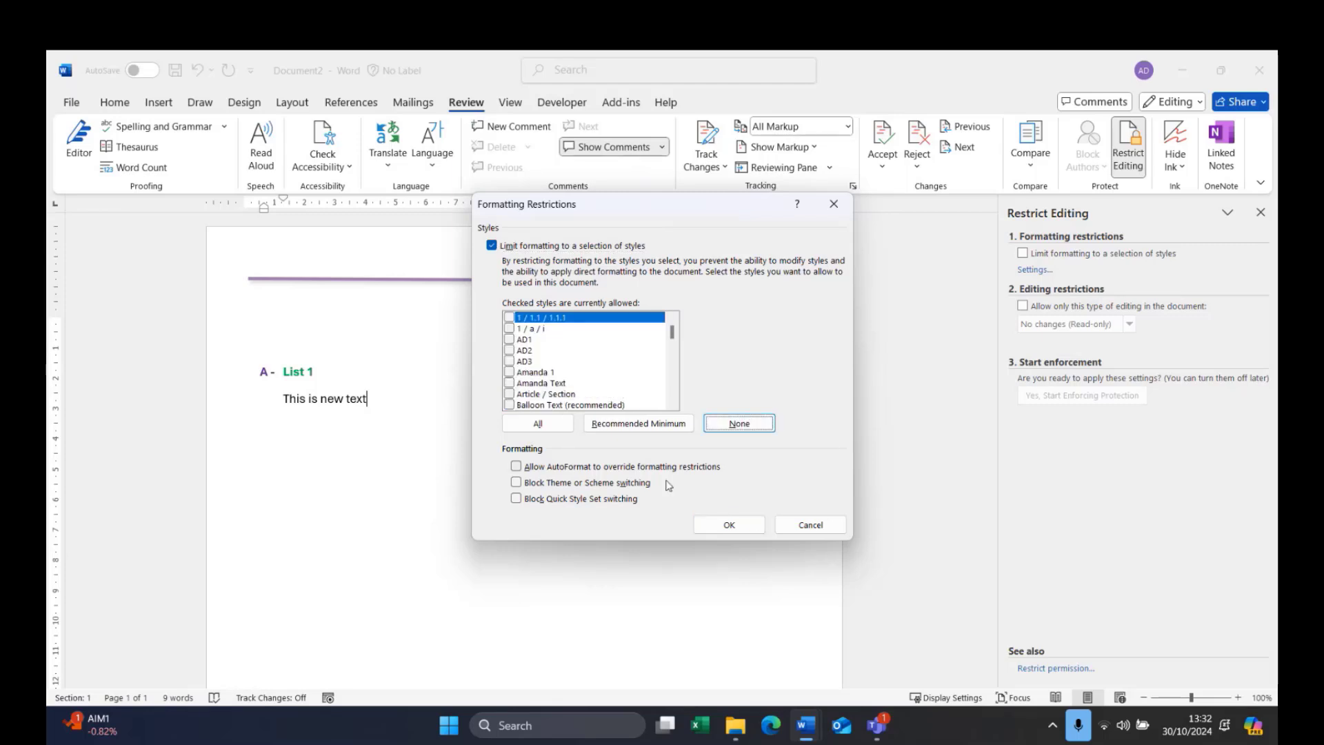
Allow the custom styles AD1, AD2 and AD3 plus the two custom styles listed directly after them
{"action": "left_click", "coordinate": [509, 341]}
{"action": "left_click", "coordinate": [509, 351]}
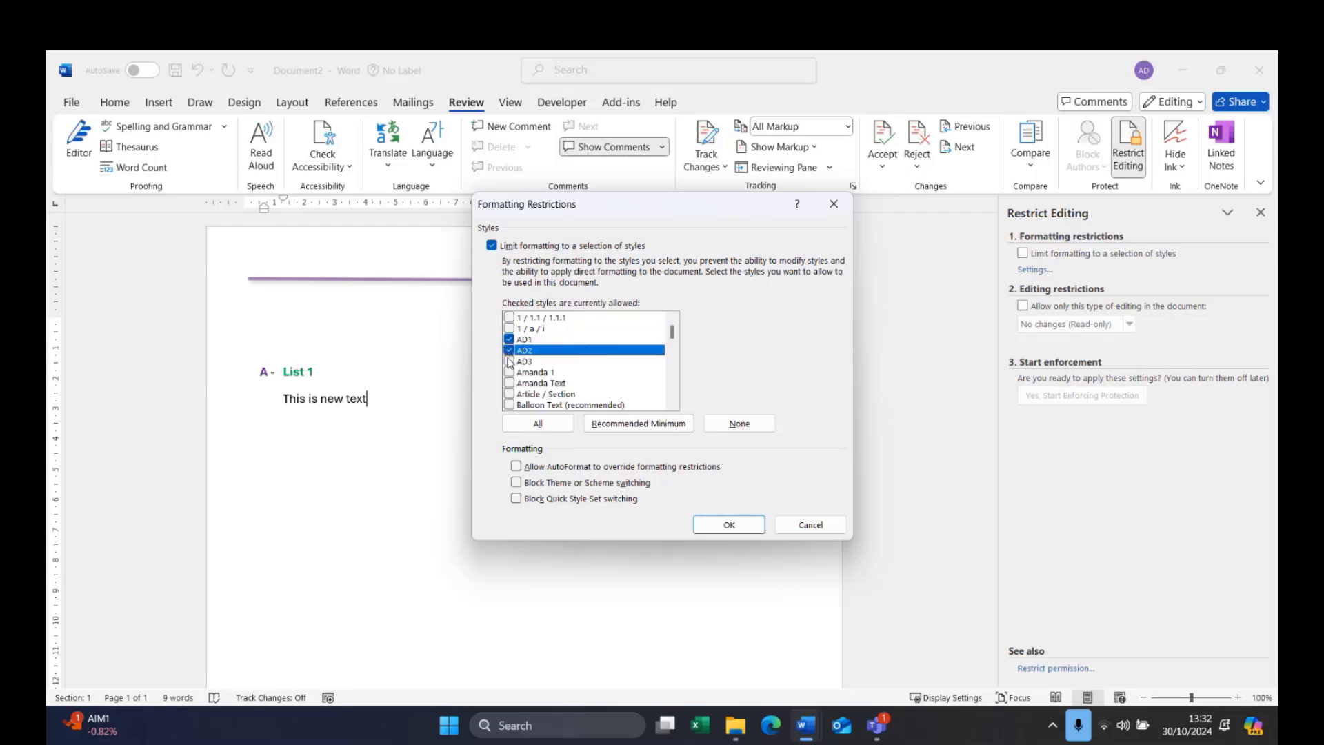
{"action": "left_click", "coordinate": [509, 362]}
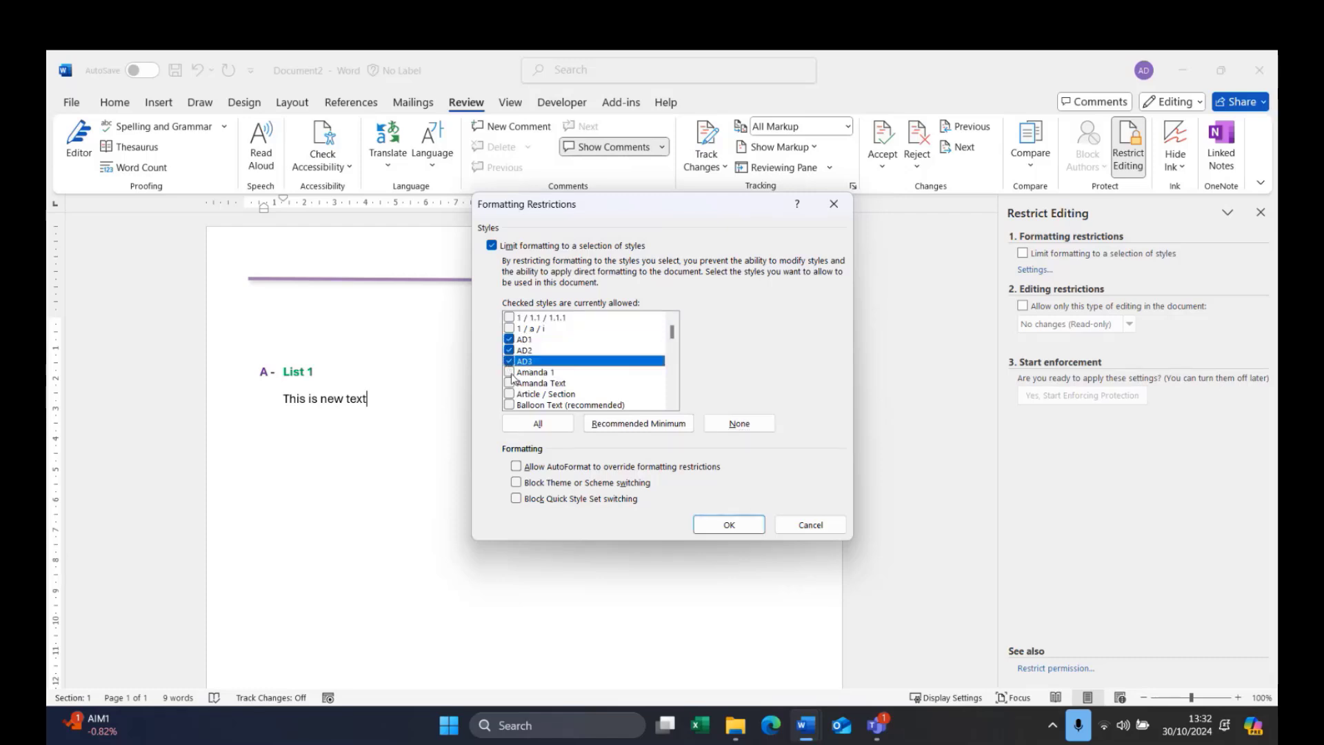
{"action": "left_click", "coordinate": [510, 373]}
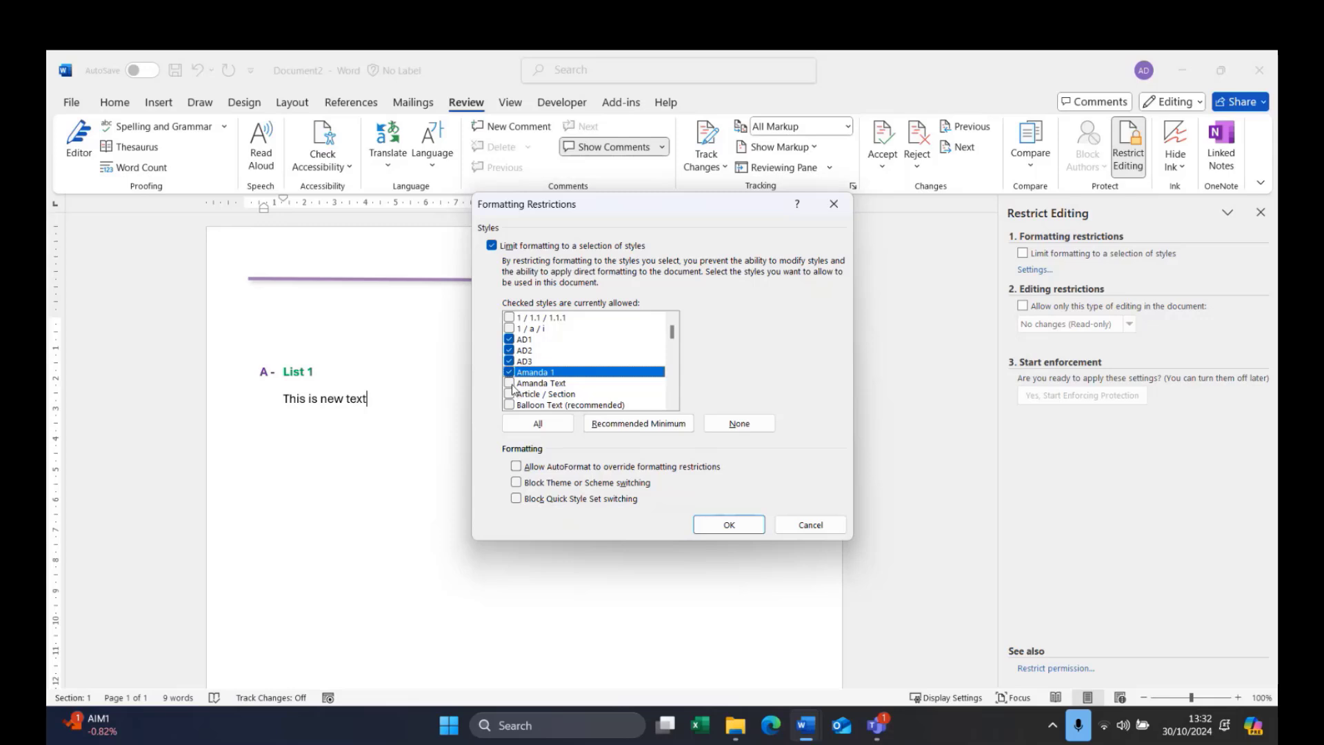
{"action": "left_click", "coordinate": [510, 383]}
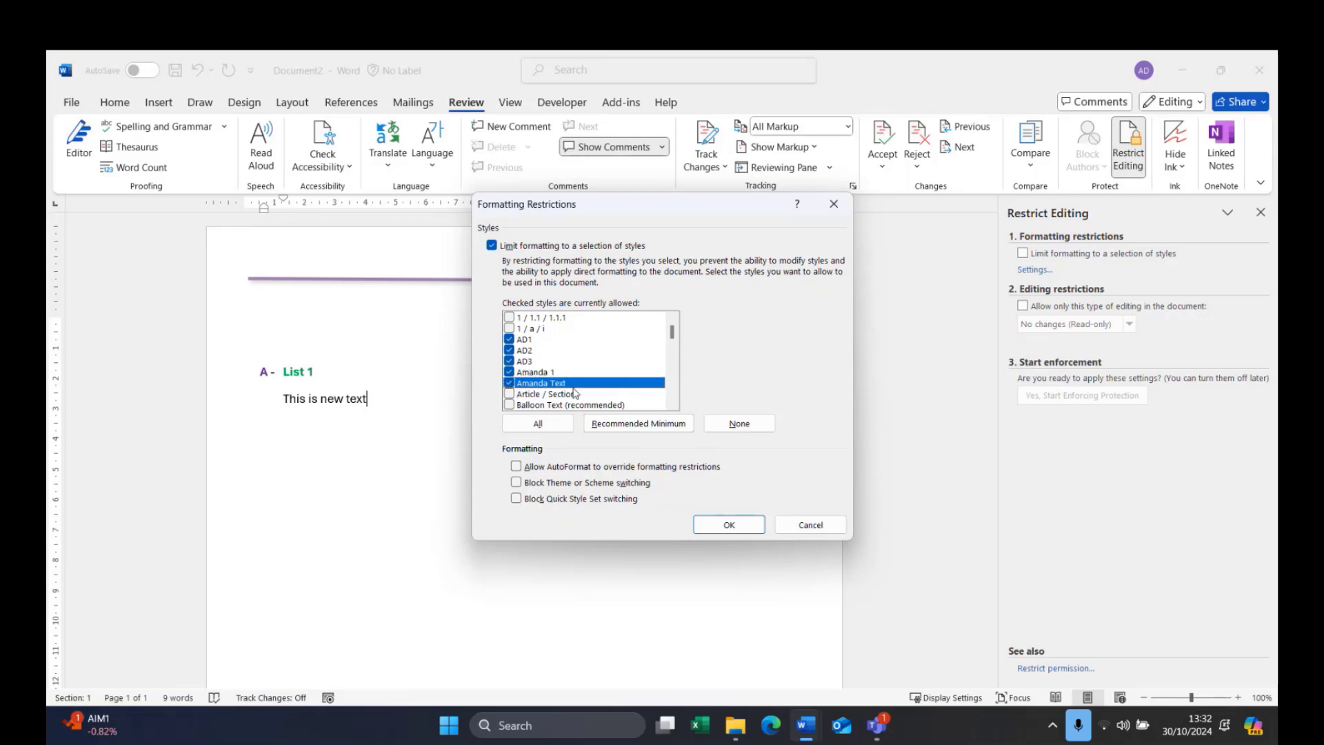
Allow the Normal (Web) style as well, apply the formatting restrictions and agree to remove disallowed formatting and styles
{"action": "scroll", "coordinate": [655, 386], "scroll_direction": "down", "scroll_amount": 10}
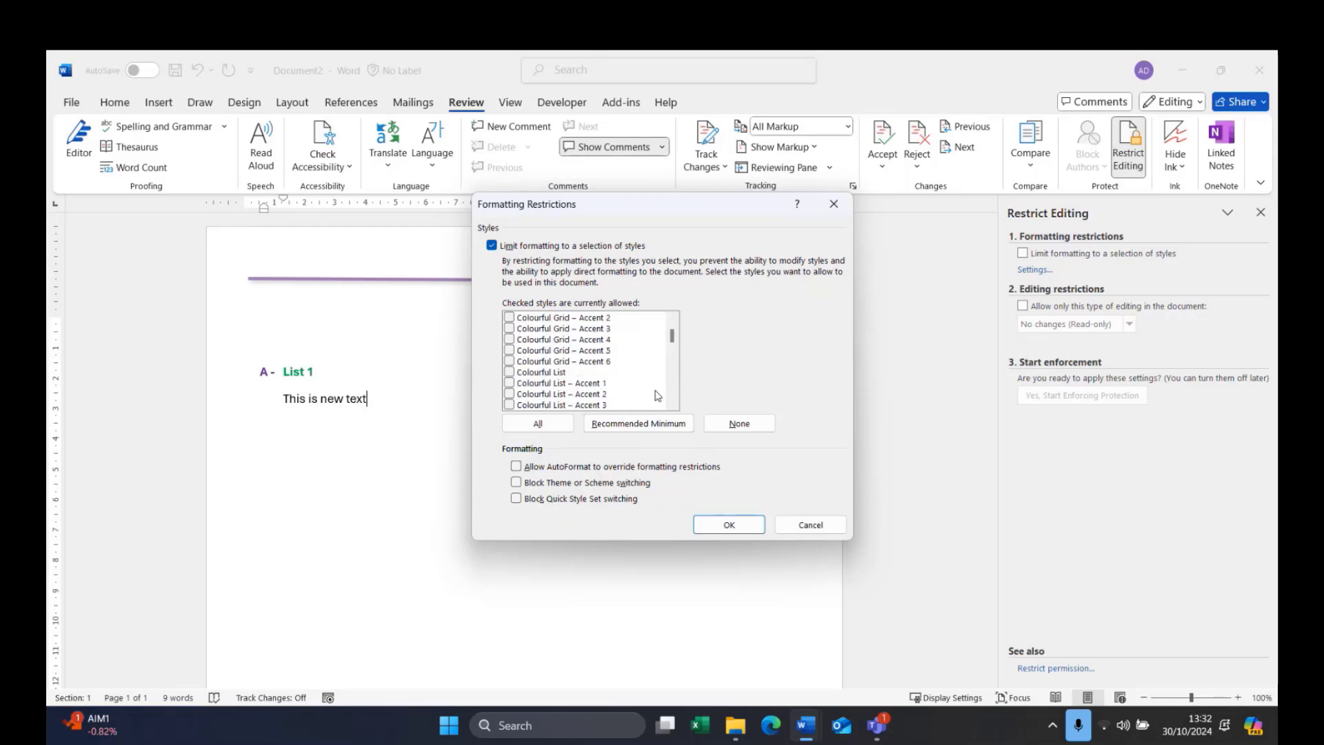
{"action": "scroll", "coordinate": [649, 403], "scroll_direction": "down", "scroll_amount": 20}
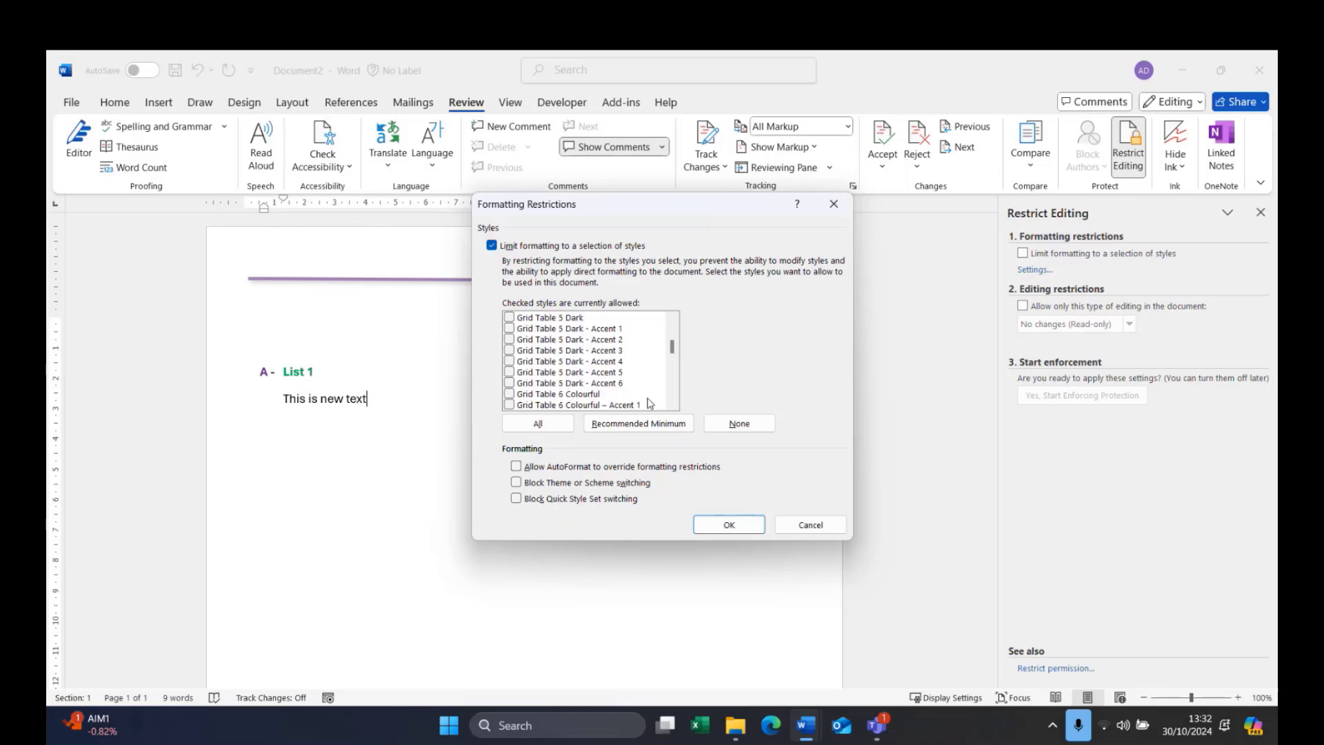
{"action": "scroll", "coordinate": [648, 405], "scroll_direction": "down", "scroll_amount": 18}
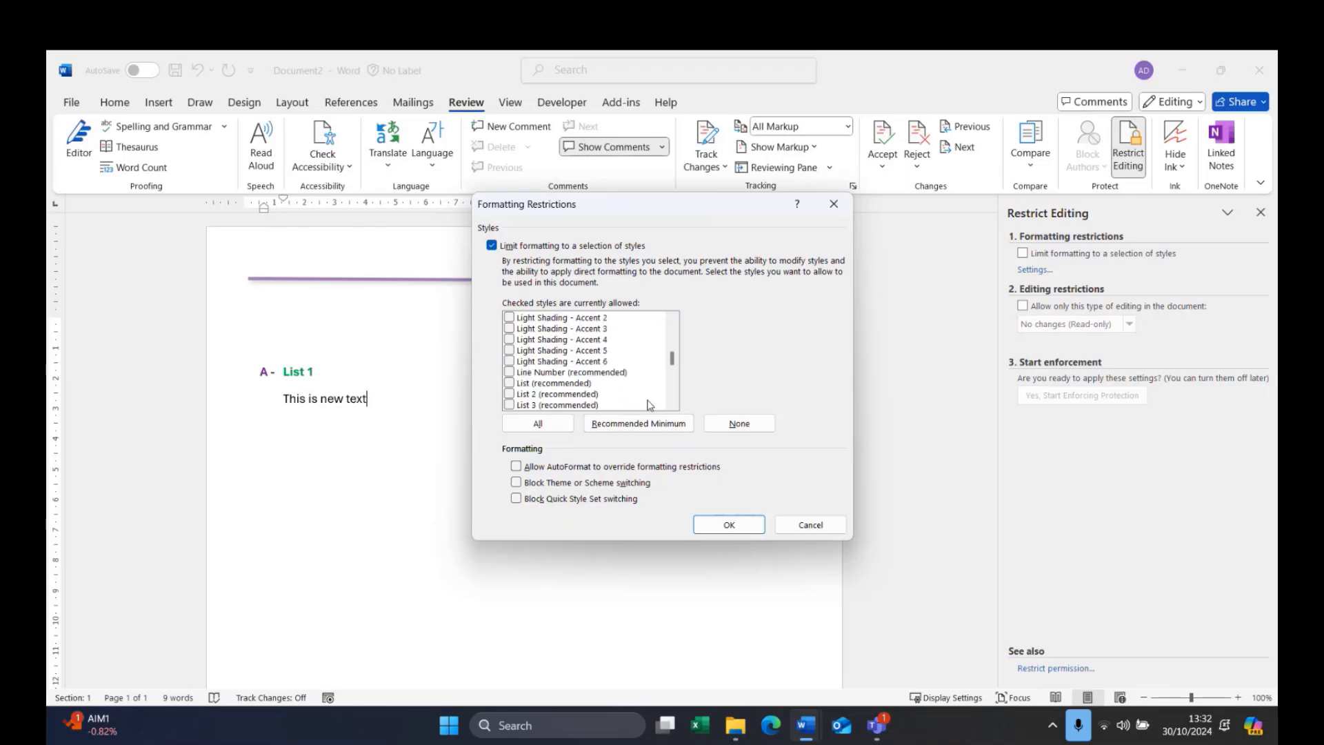
{"action": "scroll", "coordinate": [648, 404], "scroll_direction": "down", "scroll_amount": 16}
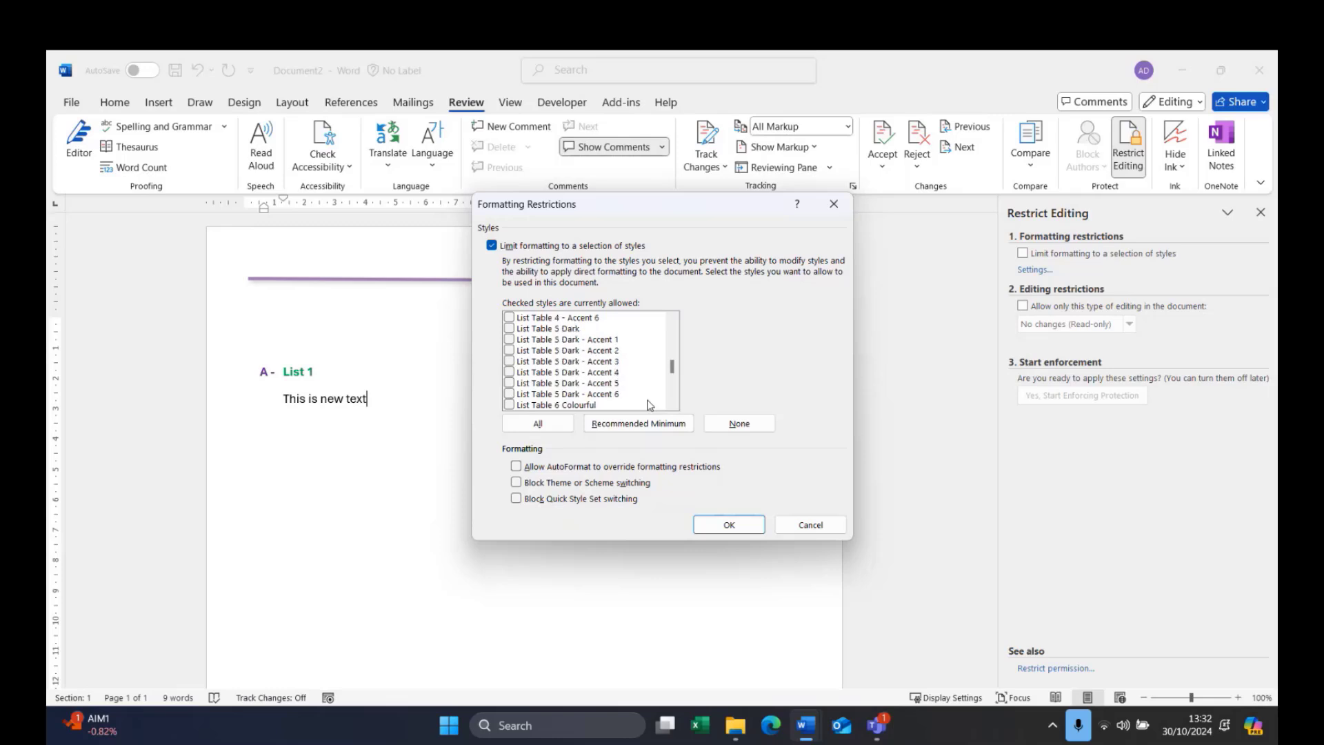
{"action": "scroll", "coordinate": [648, 405], "scroll_direction": "down", "scroll_amount": 15}
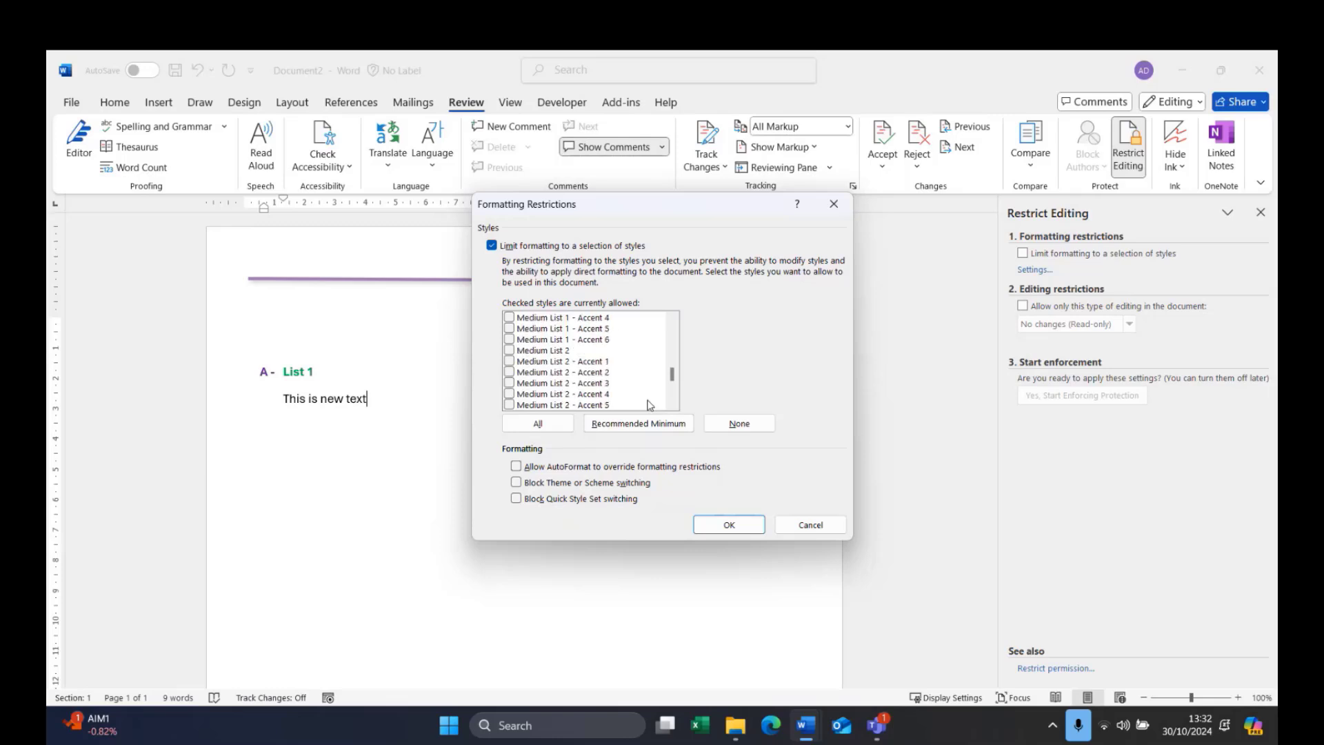
{"action": "scroll", "coordinate": [648, 404], "scroll_direction": "down", "scroll_amount": 5}
{"action": "scroll", "coordinate": [648, 405], "scroll_direction": "up", "scroll_amount": 4}
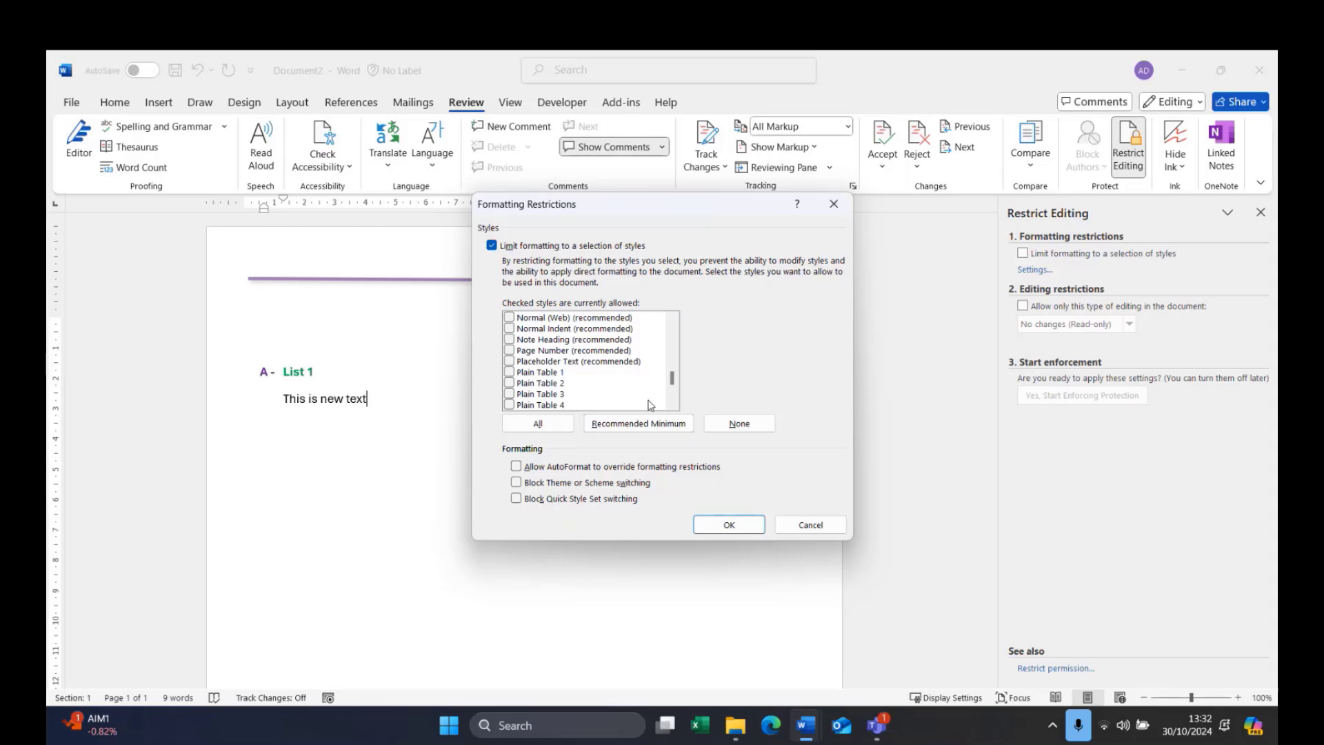
{"action": "left_click", "coordinate": [509, 318]}
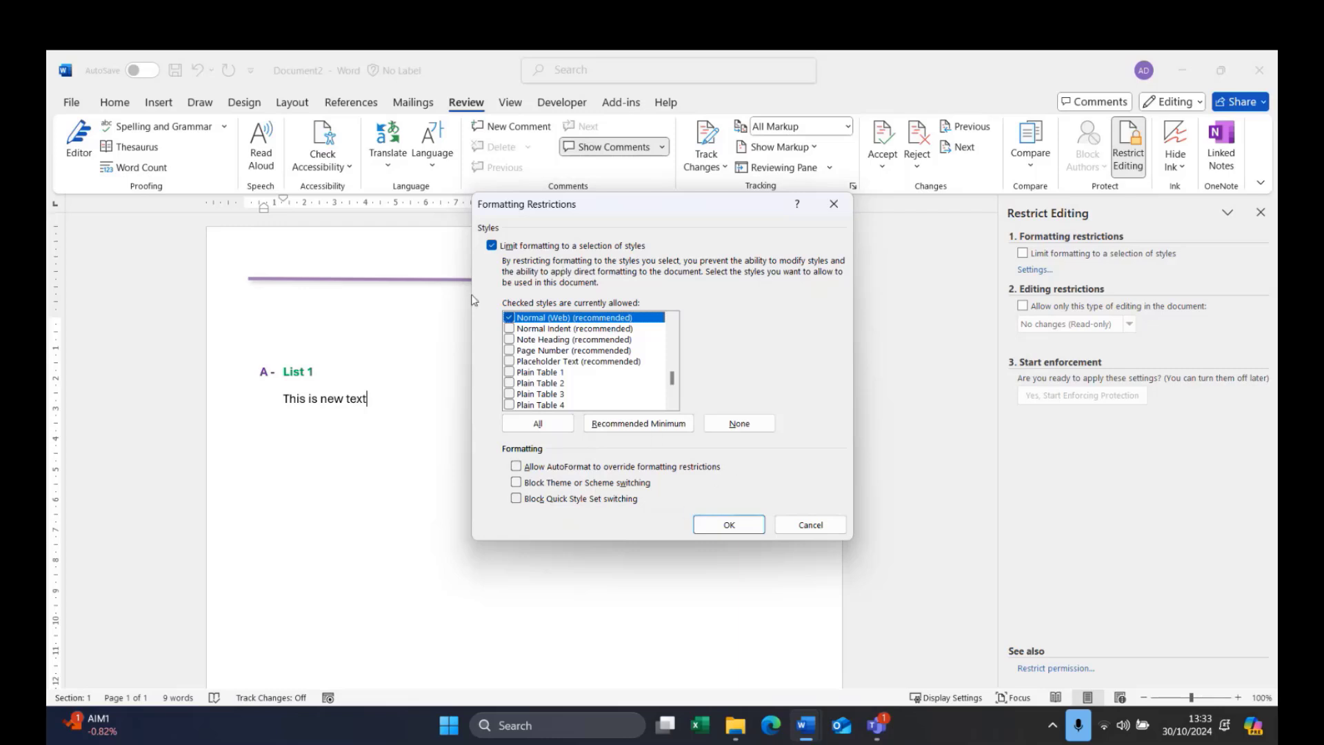
{"action": "left_click", "coordinate": [749, 524]}
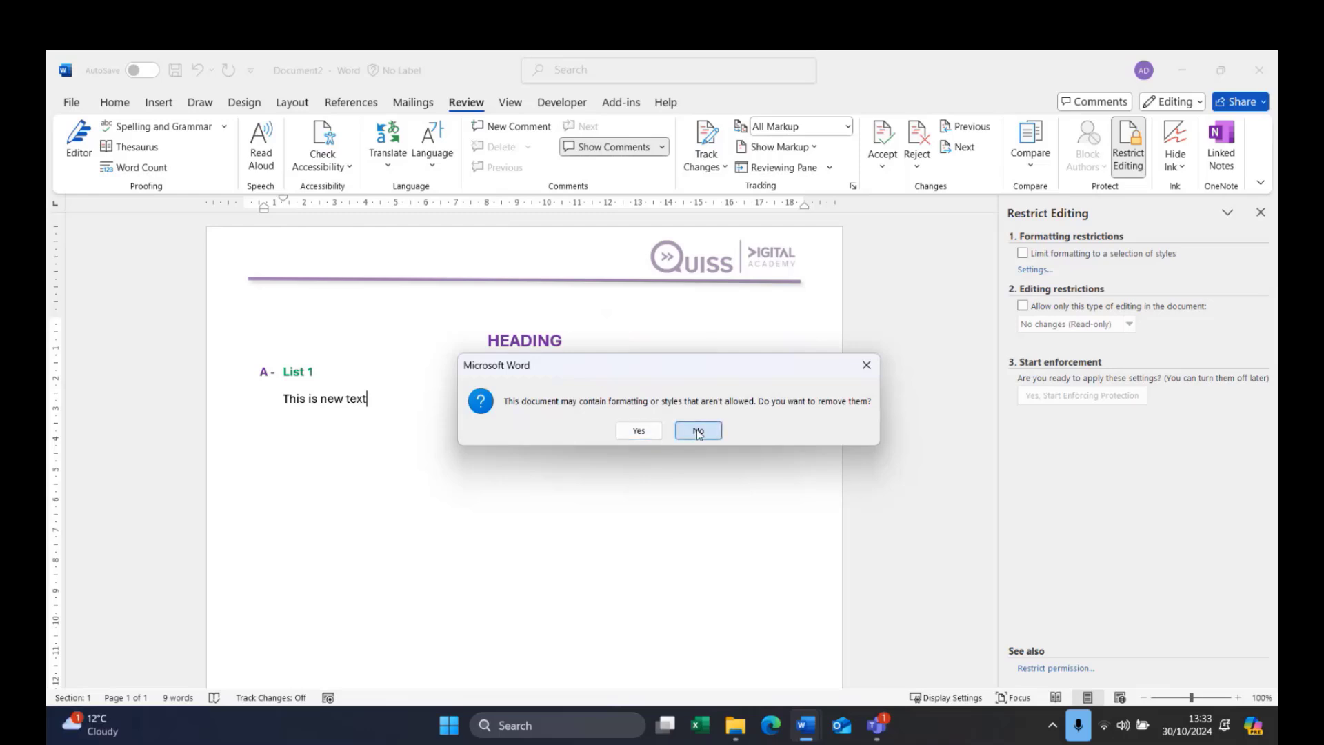
{"action": "left_click", "coordinate": [640, 431]}
Open the page footer for editing and check which style its page number text uses
{"action": "scroll", "coordinate": [900, 547], "scroll_direction": "down", "scroll_amount": 3}
{"action": "scroll", "coordinate": [901, 547], "scroll_direction": "down", "scroll_amount": 3}
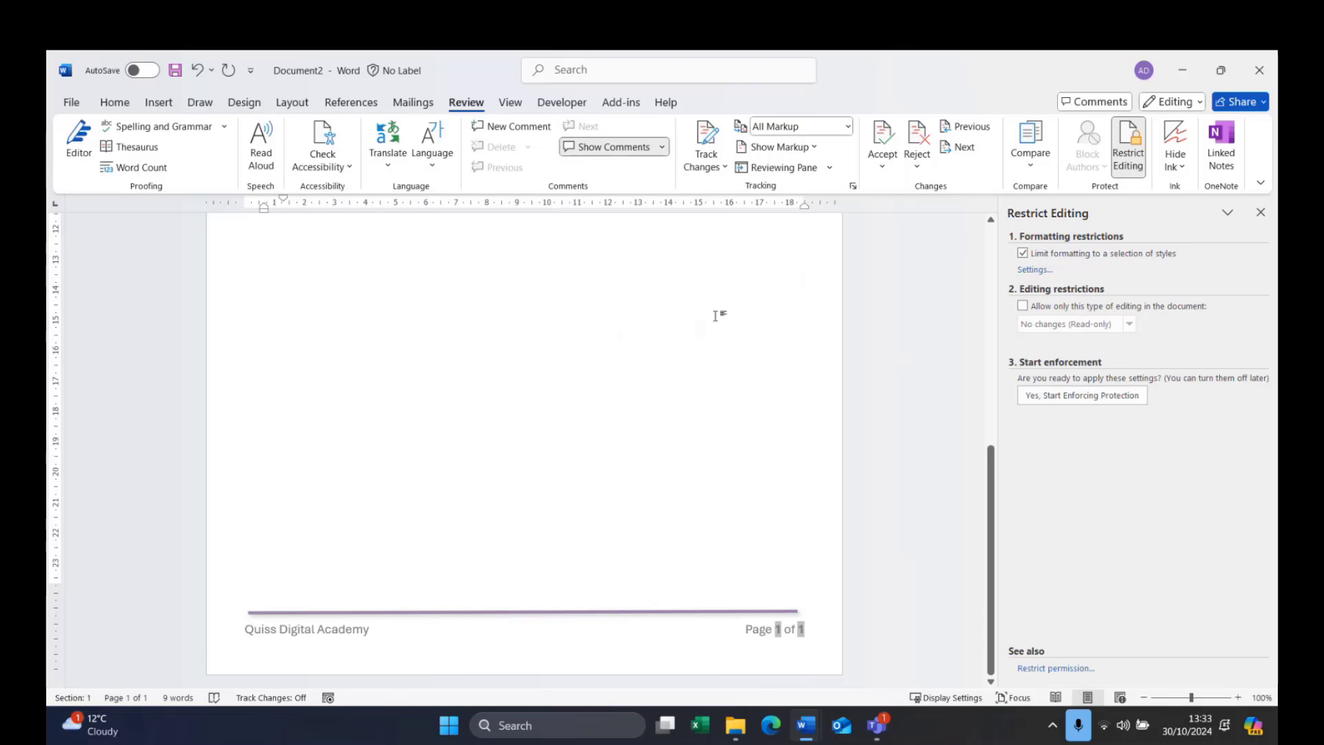
{"action": "double_click", "coordinate": [754, 633]}
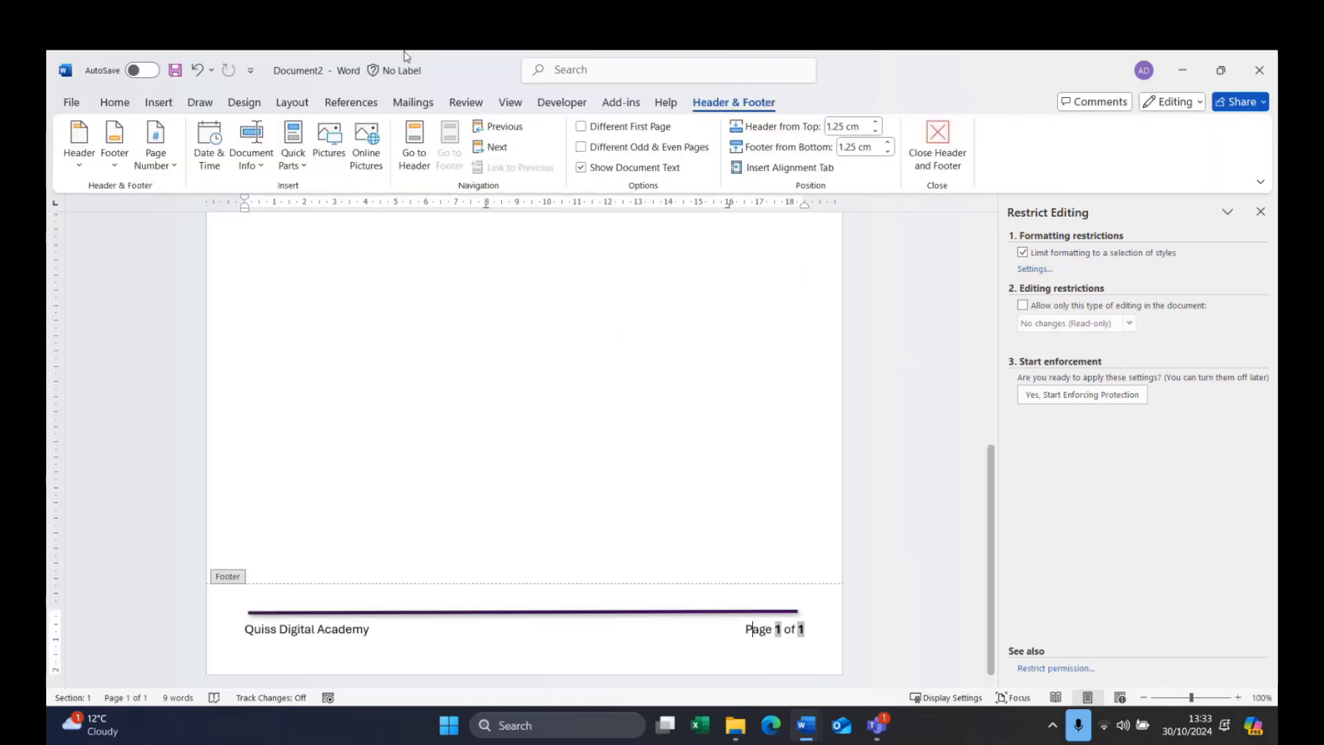
{"action": "left_click", "coordinate": [114, 103]}
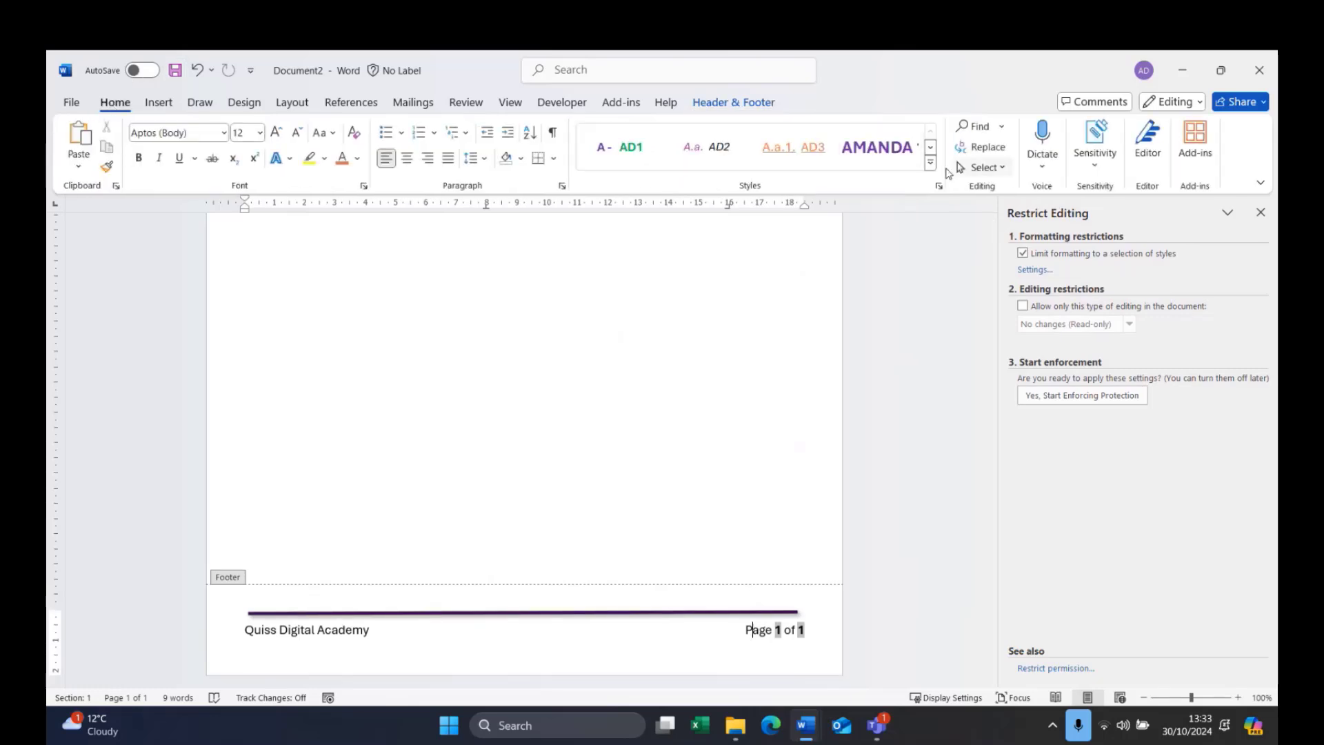
{"action": "left_click", "coordinate": [938, 186]}
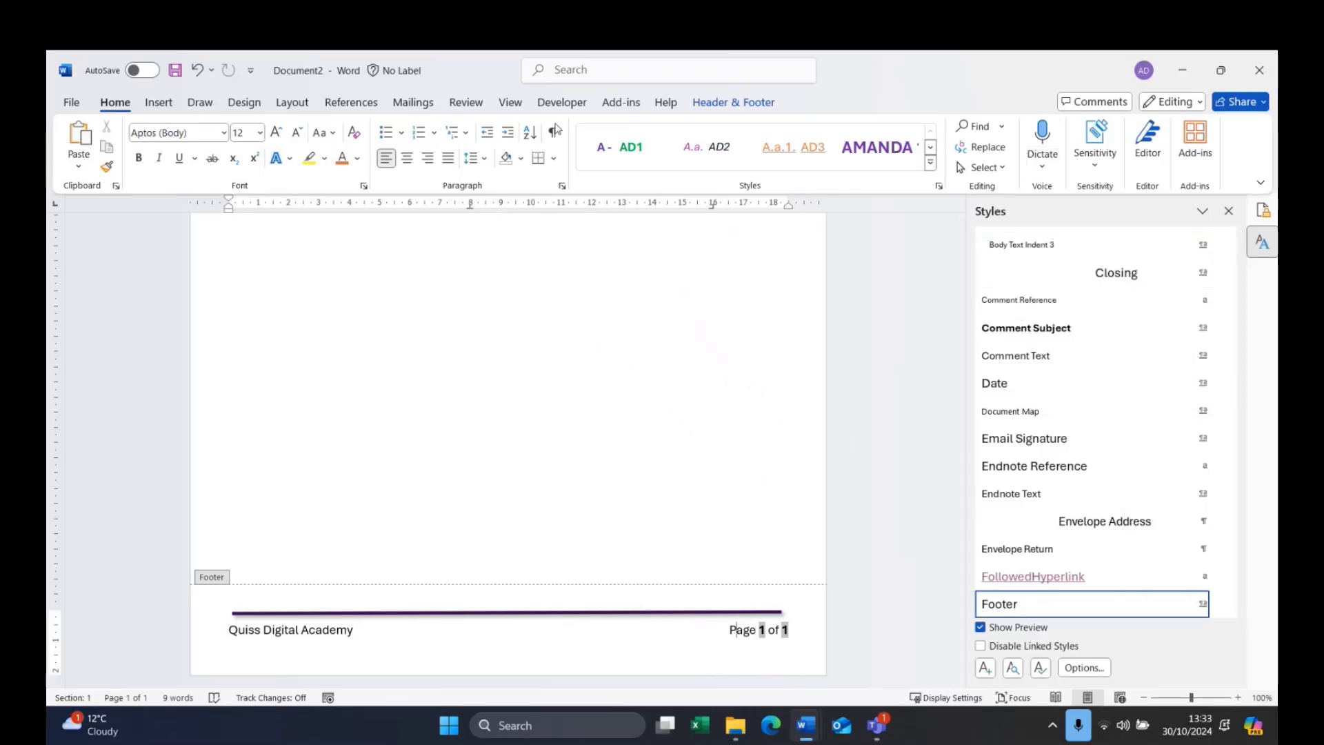
Add the Footer style to the allowed styles in the formatting restrictions and agree to remove disallowed formatting
{"action": "left_click", "coordinate": [466, 102]}
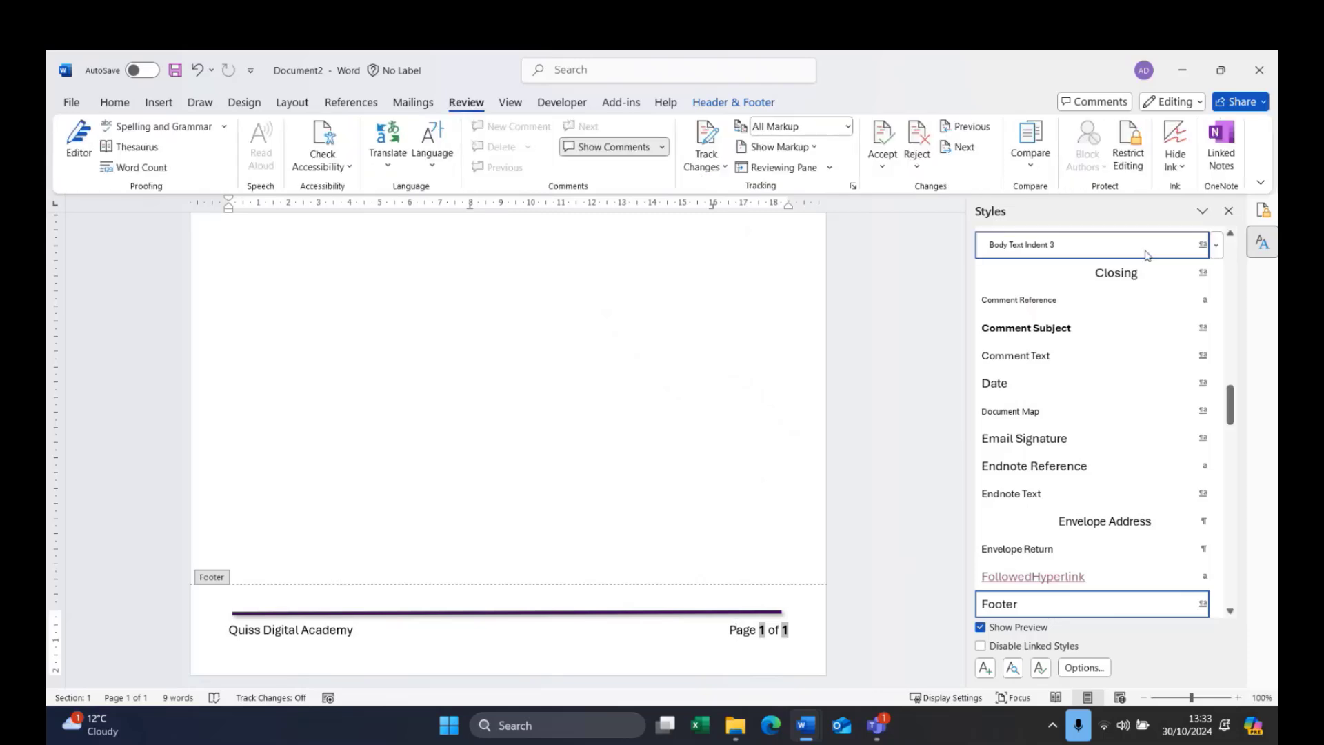
{"action": "left_click", "coordinate": [1128, 152]}
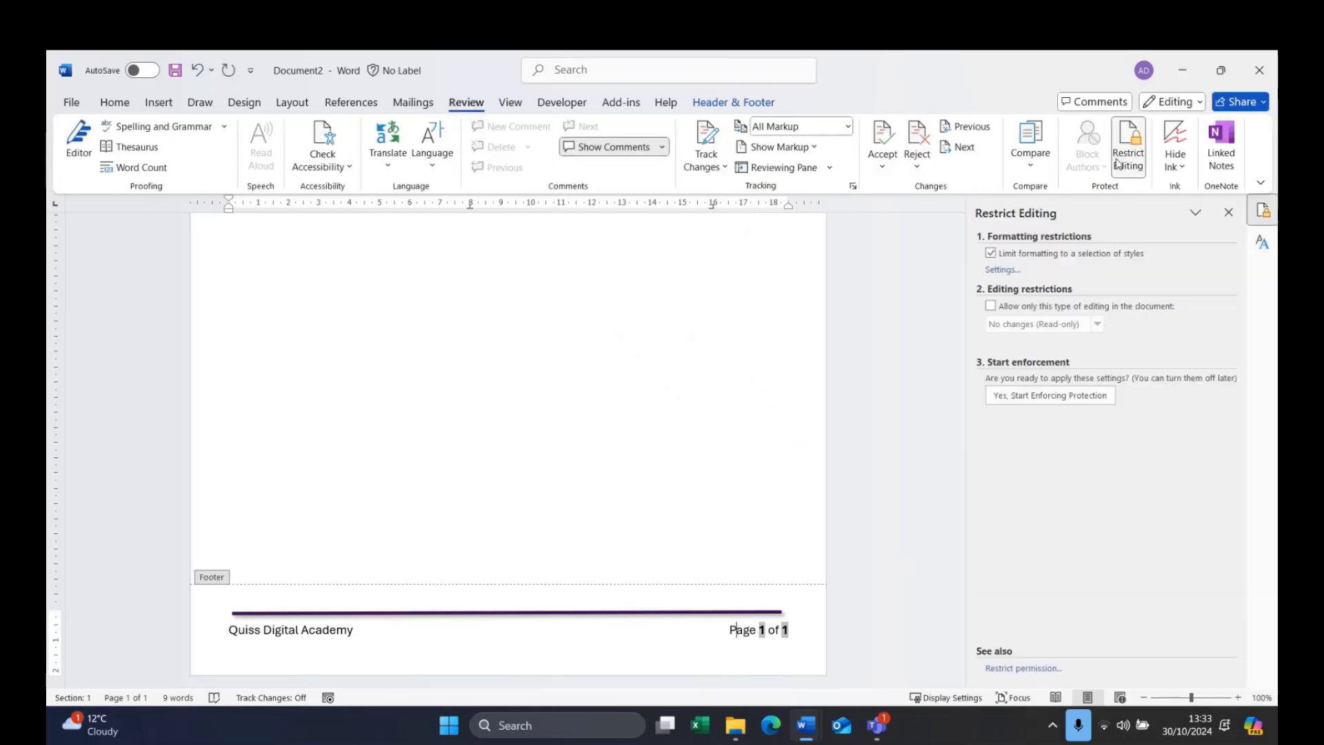
{"action": "left_click", "coordinate": [1002, 270]}
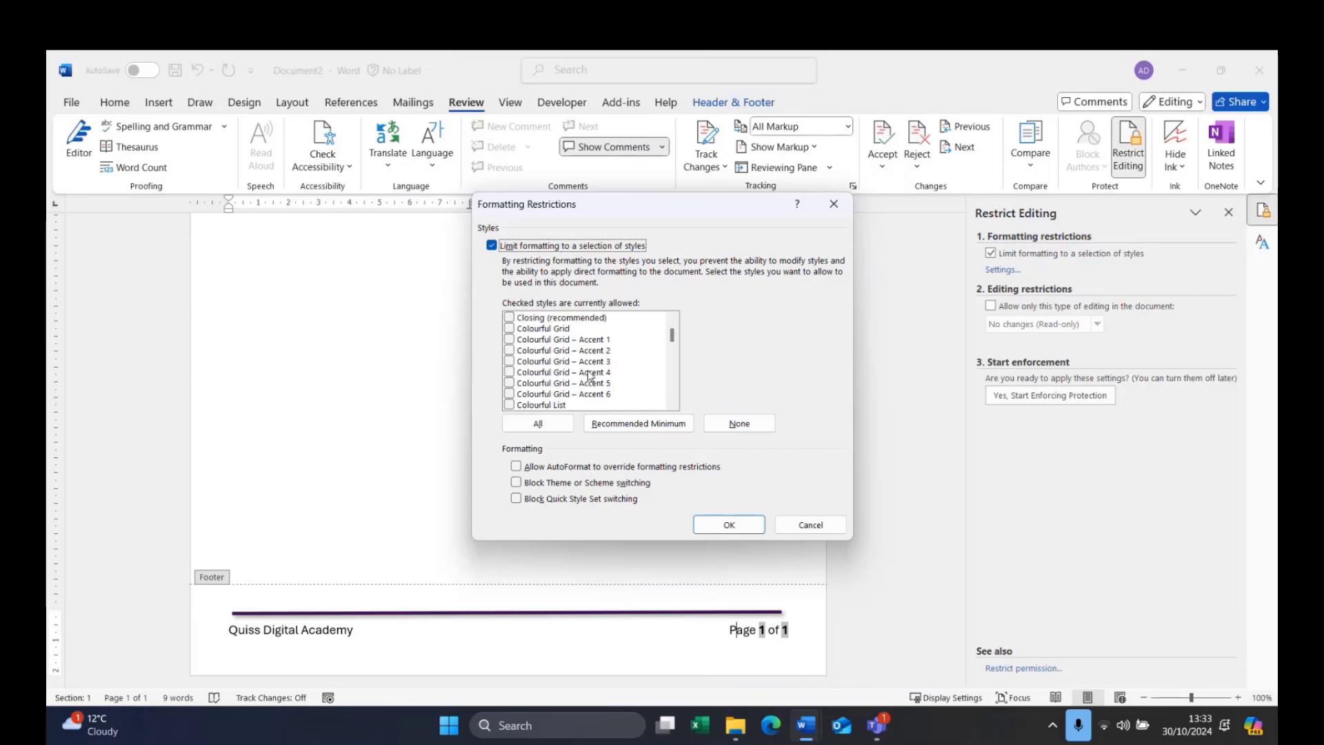
{"action": "scroll", "coordinate": [589, 375], "scroll_direction": "down", "scroll_amount": 10}
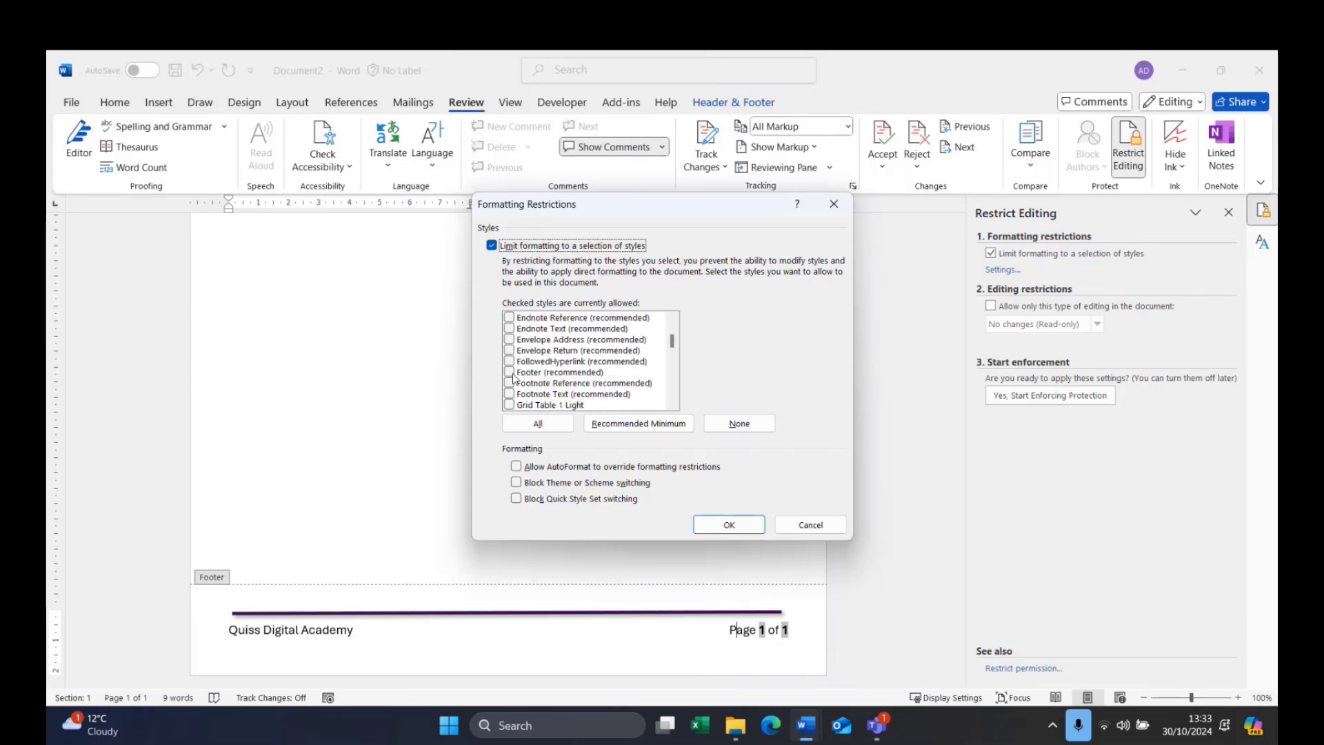
{"action": "left_click", "coordinate": [509, 373]}
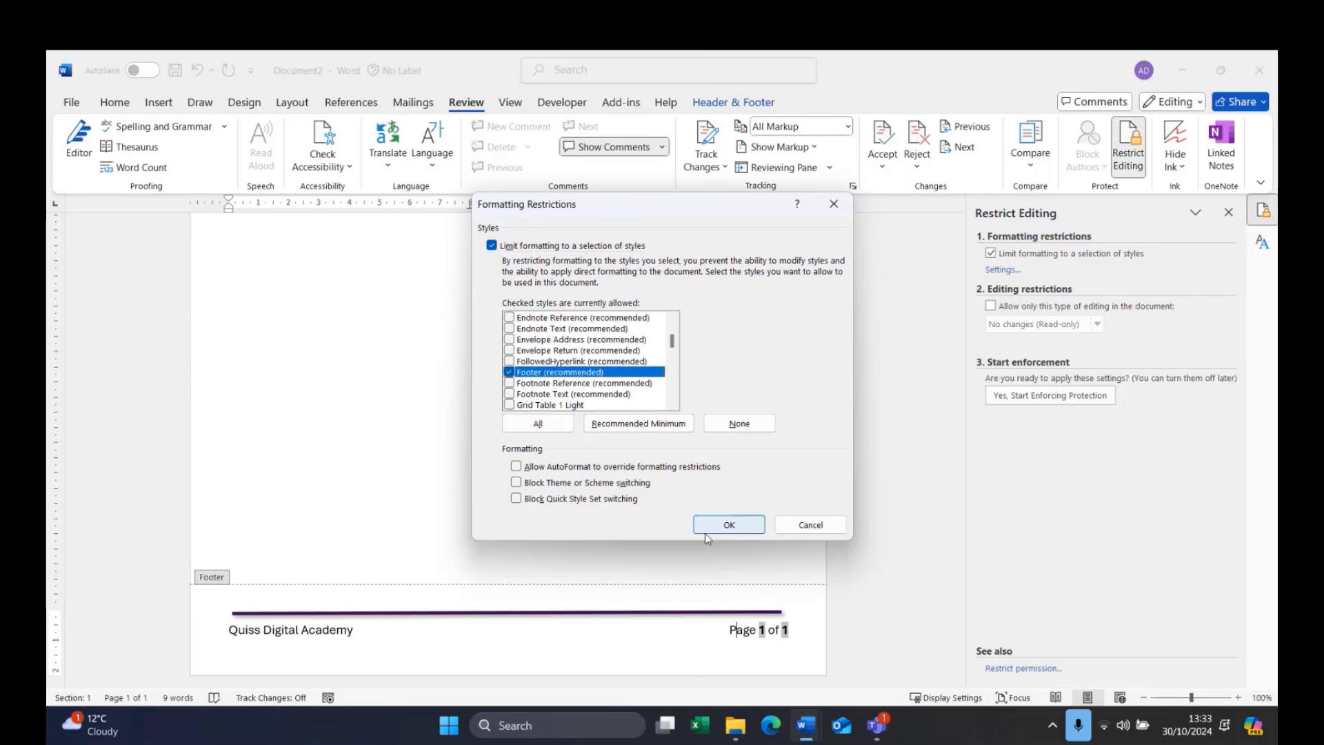
{"action": "left_click", "coordinate": [730, 527]}
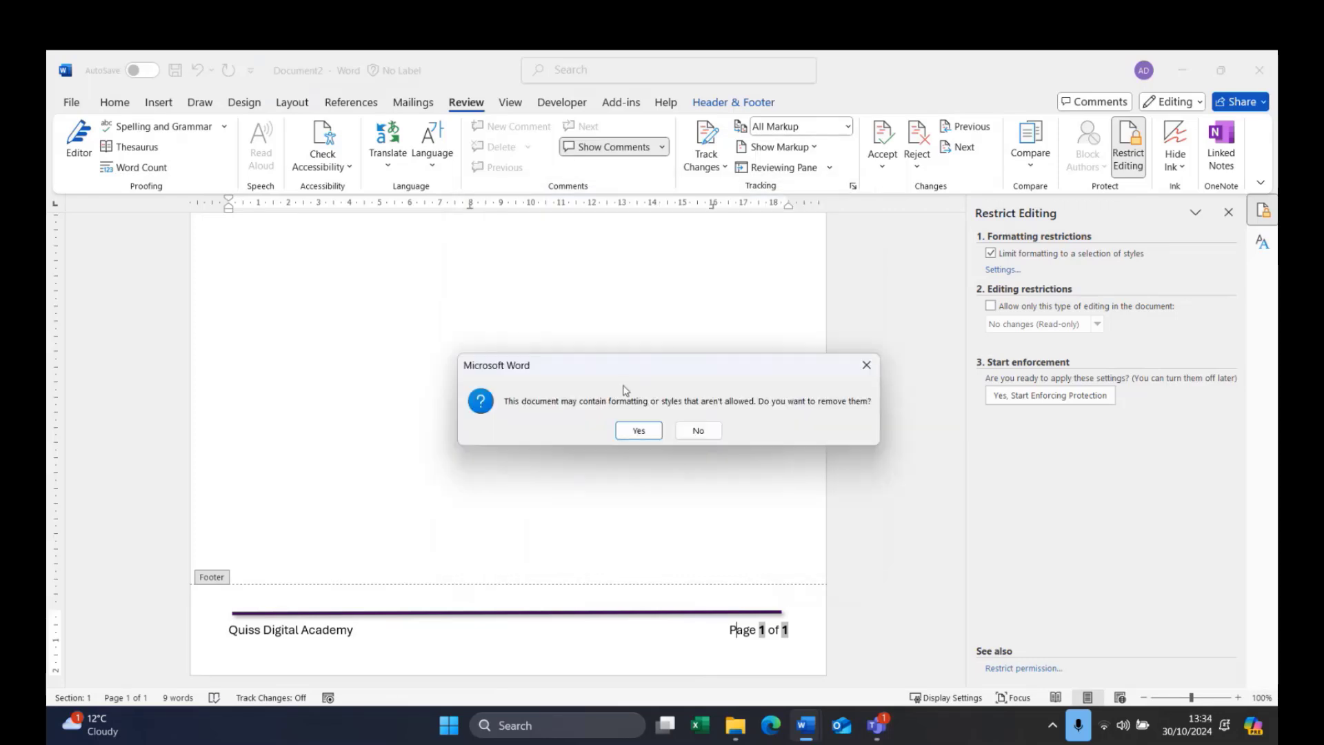
{"action": "left_click", "coordinate": [639, 431]}
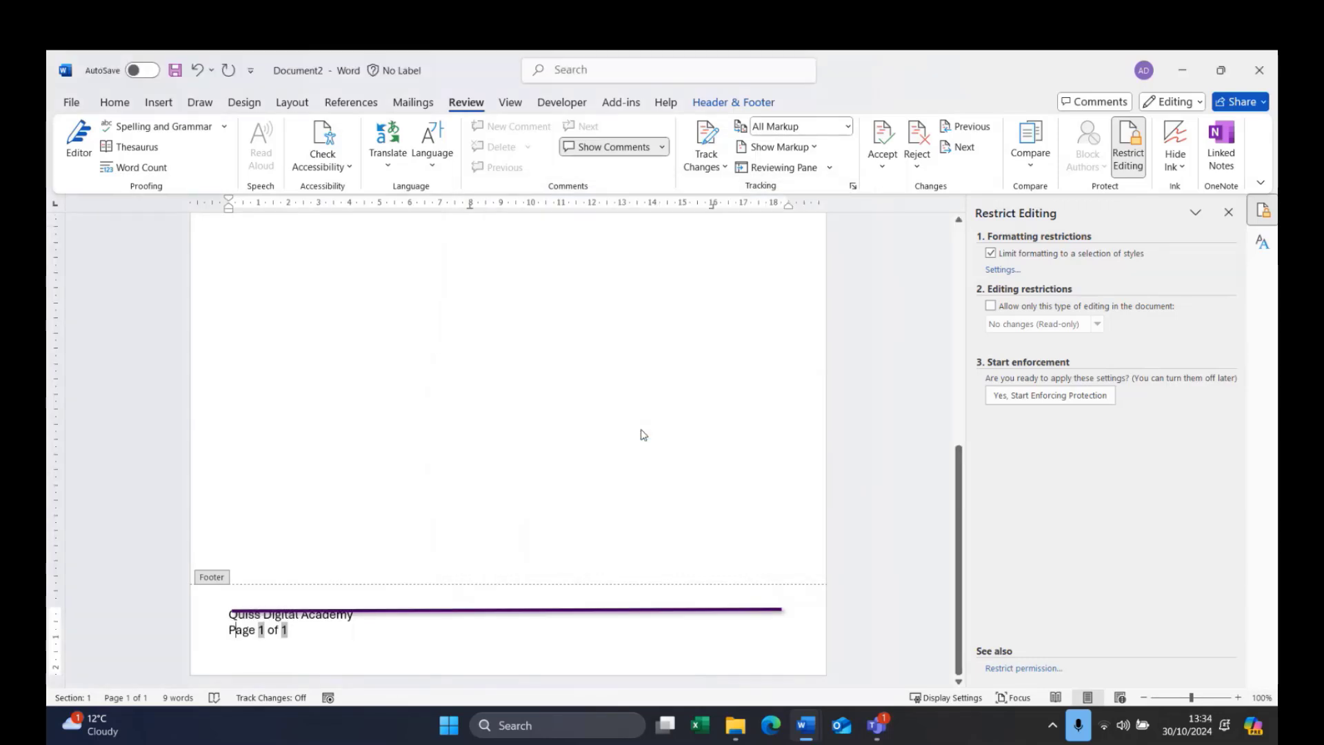
Start enforcing the formatting protection without a password and close the editing restrictions to return to the style list
{"action": "scroll", "coordinate": [533, 642], "scroll_direction": "up", "scroll_amount": 5}
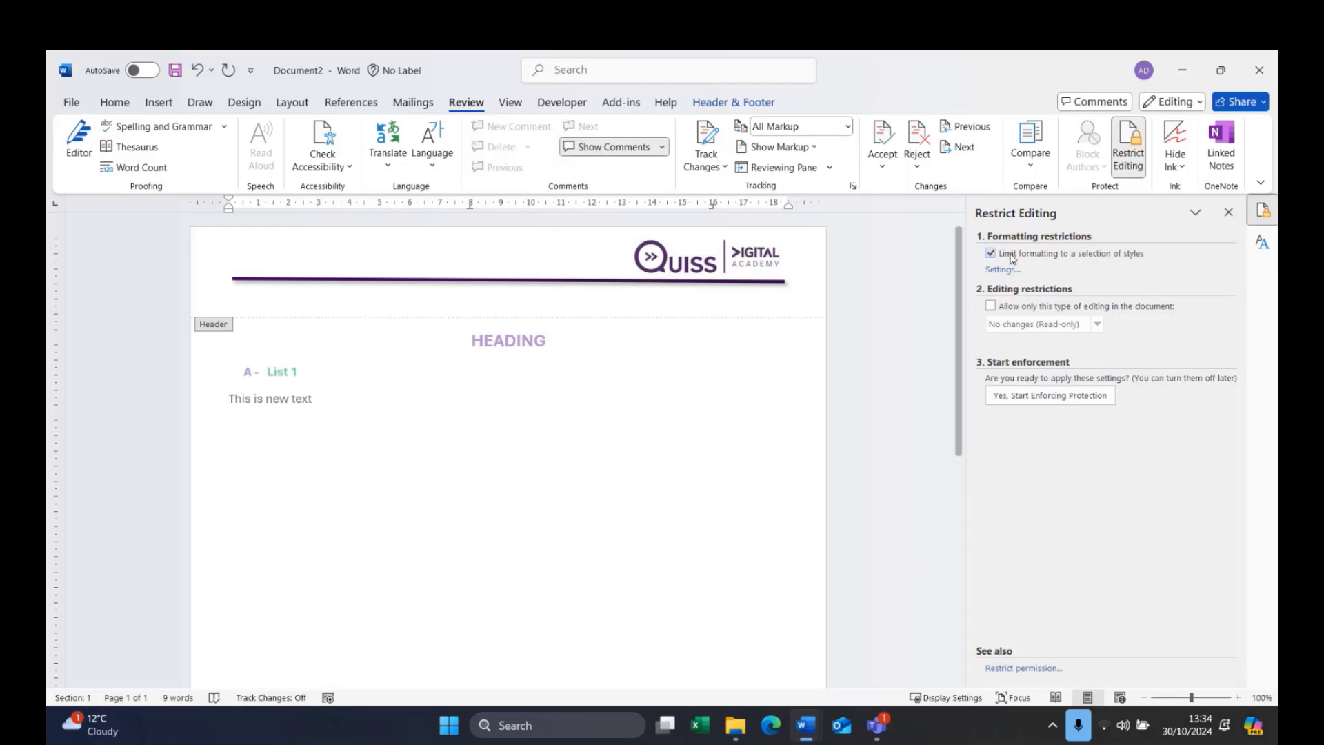
{"action": "left_click", "coordinate": [1054, 403]}
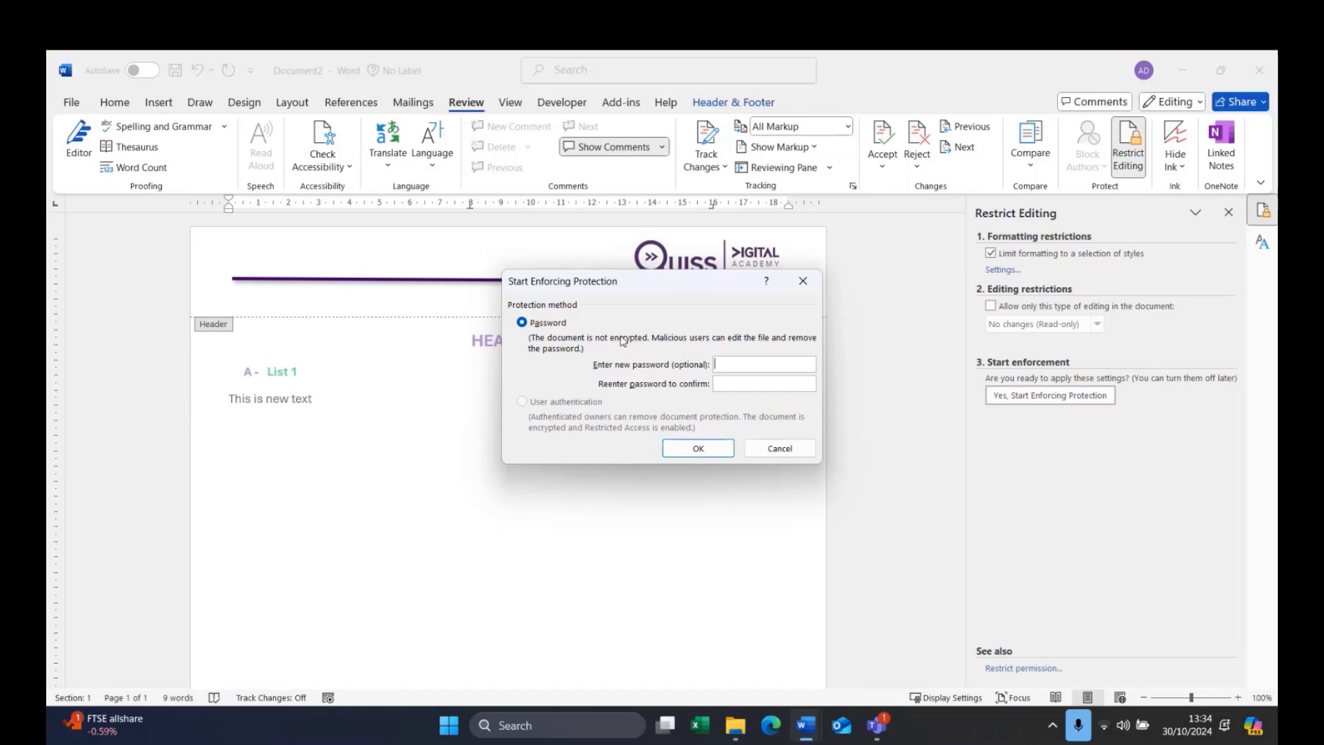
{"action": "left_click", "coordinate": [699, 449]}
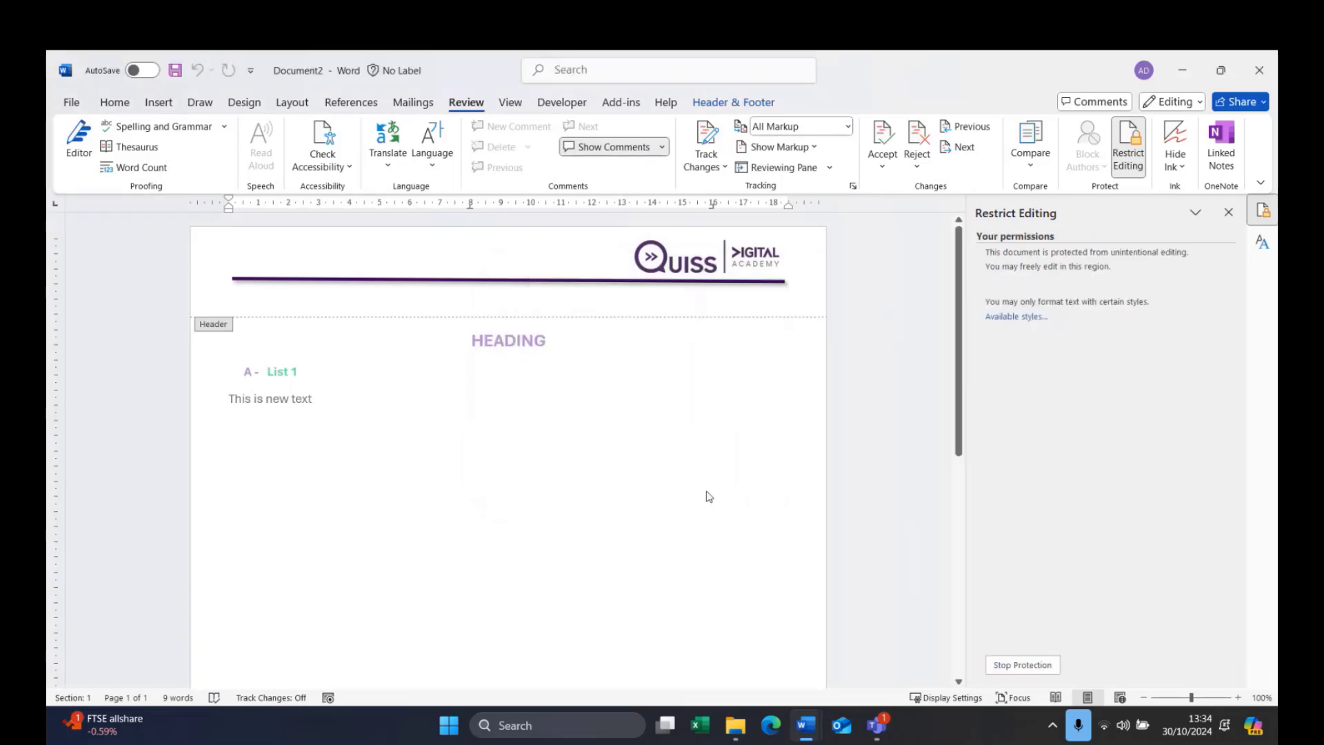
{"action": "left_click", "coordinate": [1228, 215]}
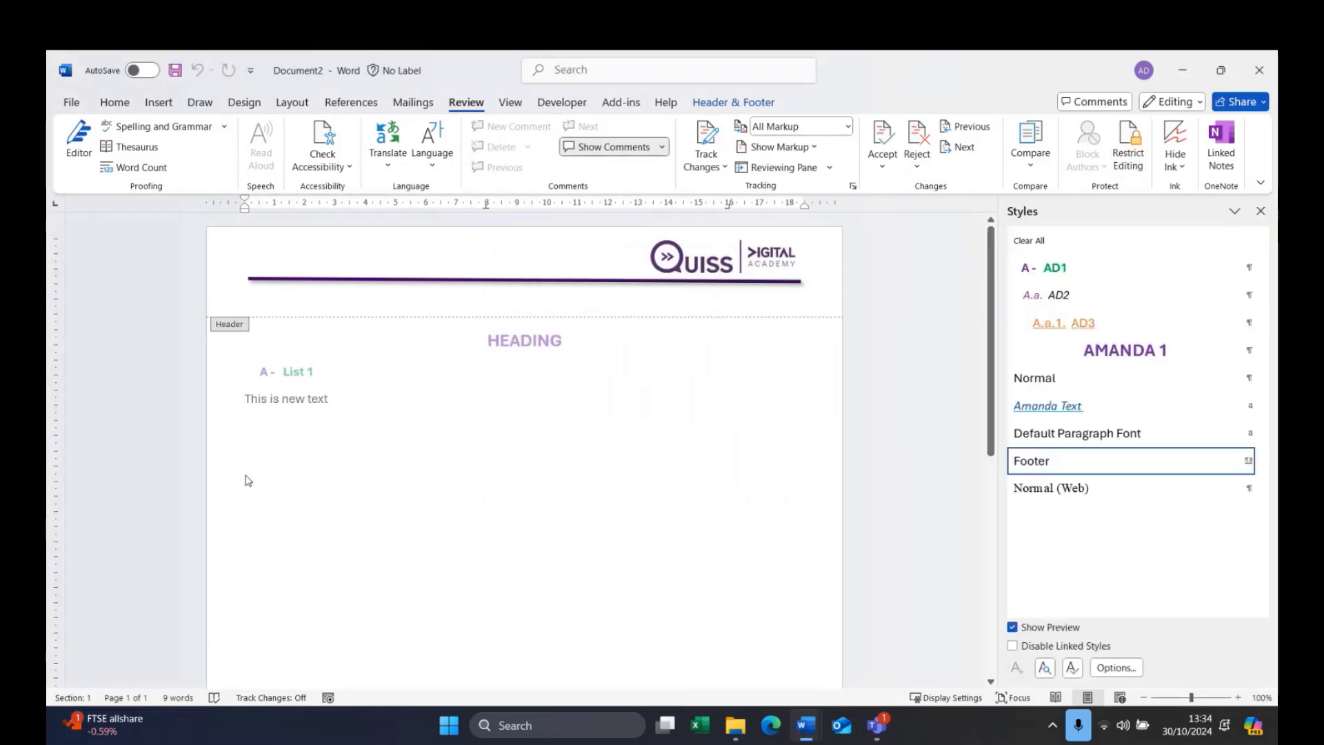
Return to the document body and check which styles are offered in the style gallery and the style pane options
{"action": "double_click", "coordinate": [388, 414]}
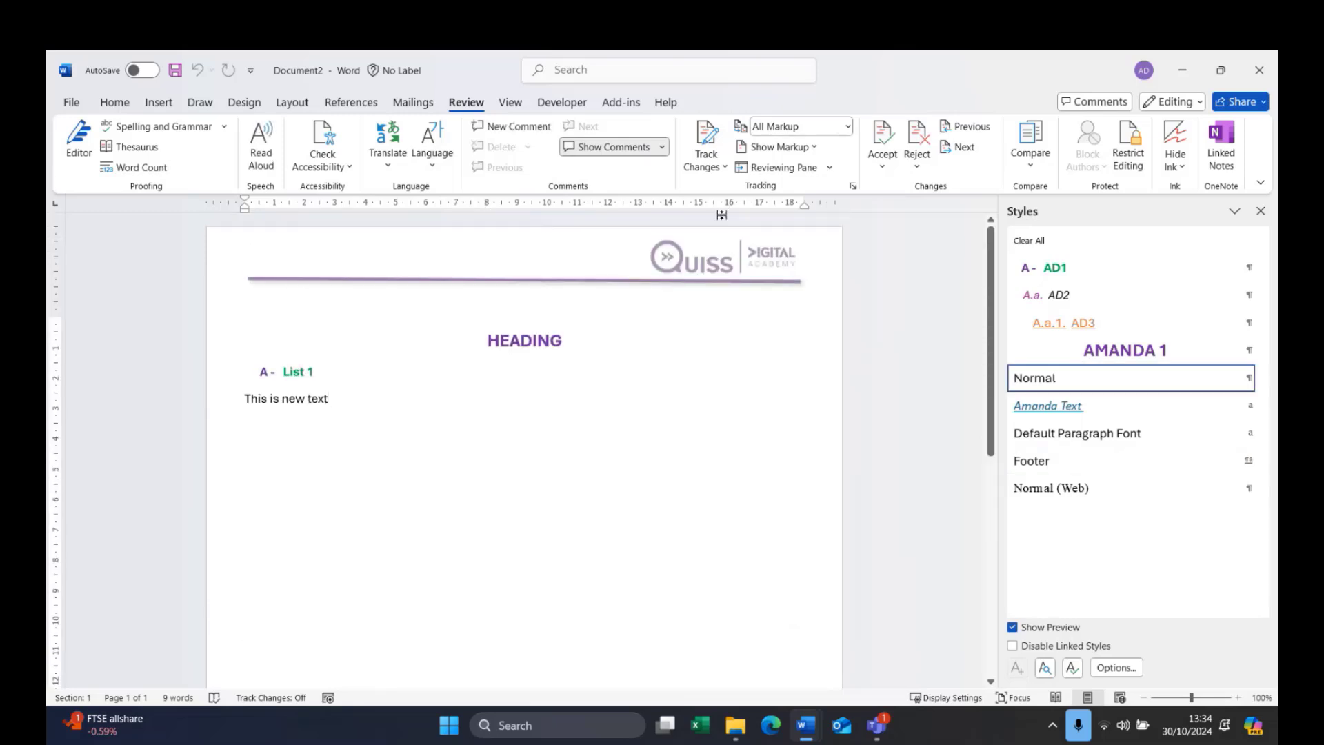
{"action": "left_click", "coordinate": [114, 102]}
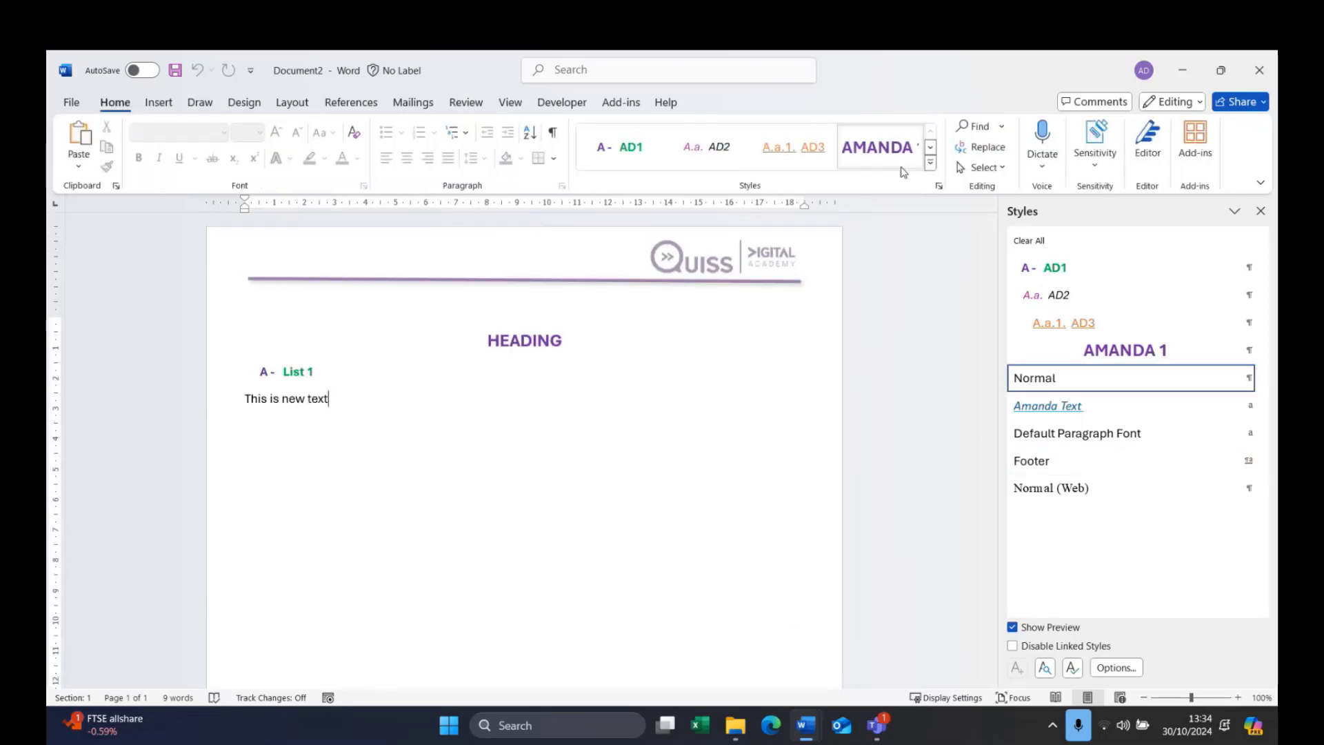
{"action": "left_click", "coordinate": [928, 162]}
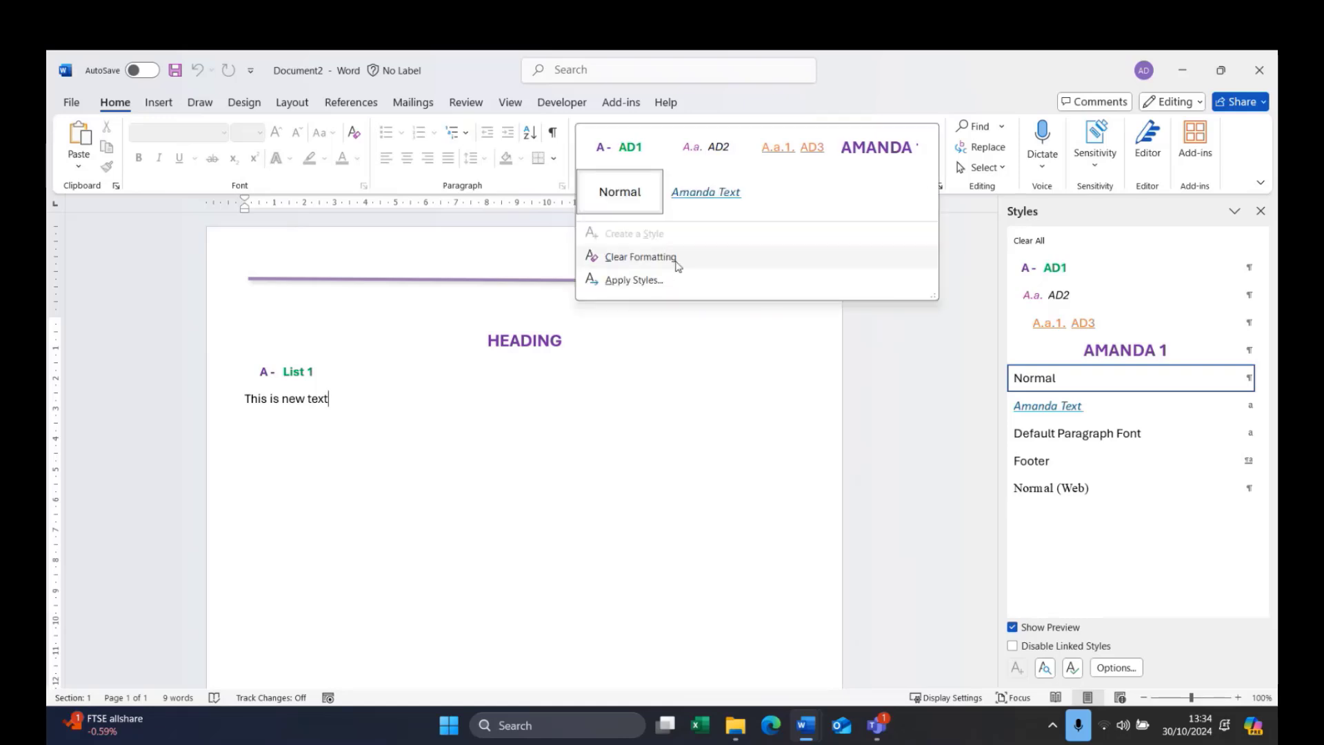
{"action": "left_click", "coordinate": [759, 507]}
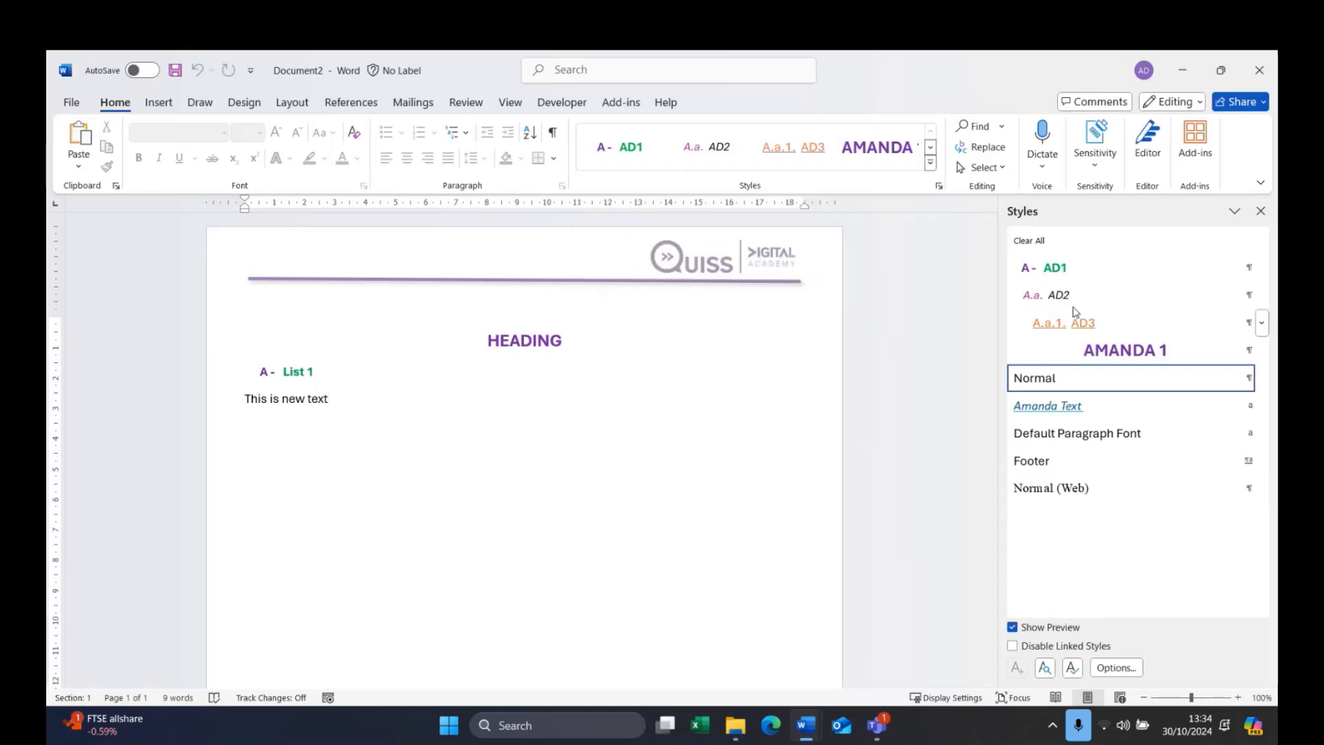
{"action": "left_click", "coordinate": [1124, 669]}
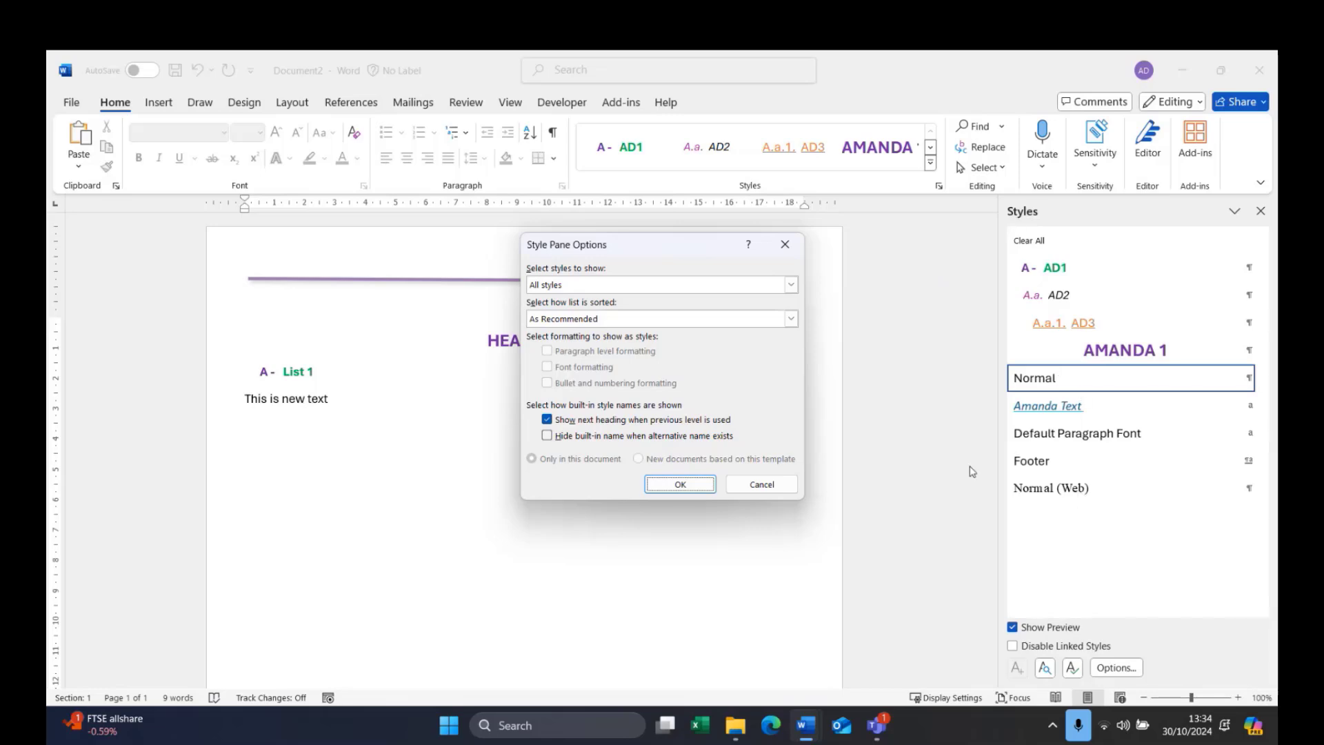
{"action": "left_click", "coordinate": [764, 484]}
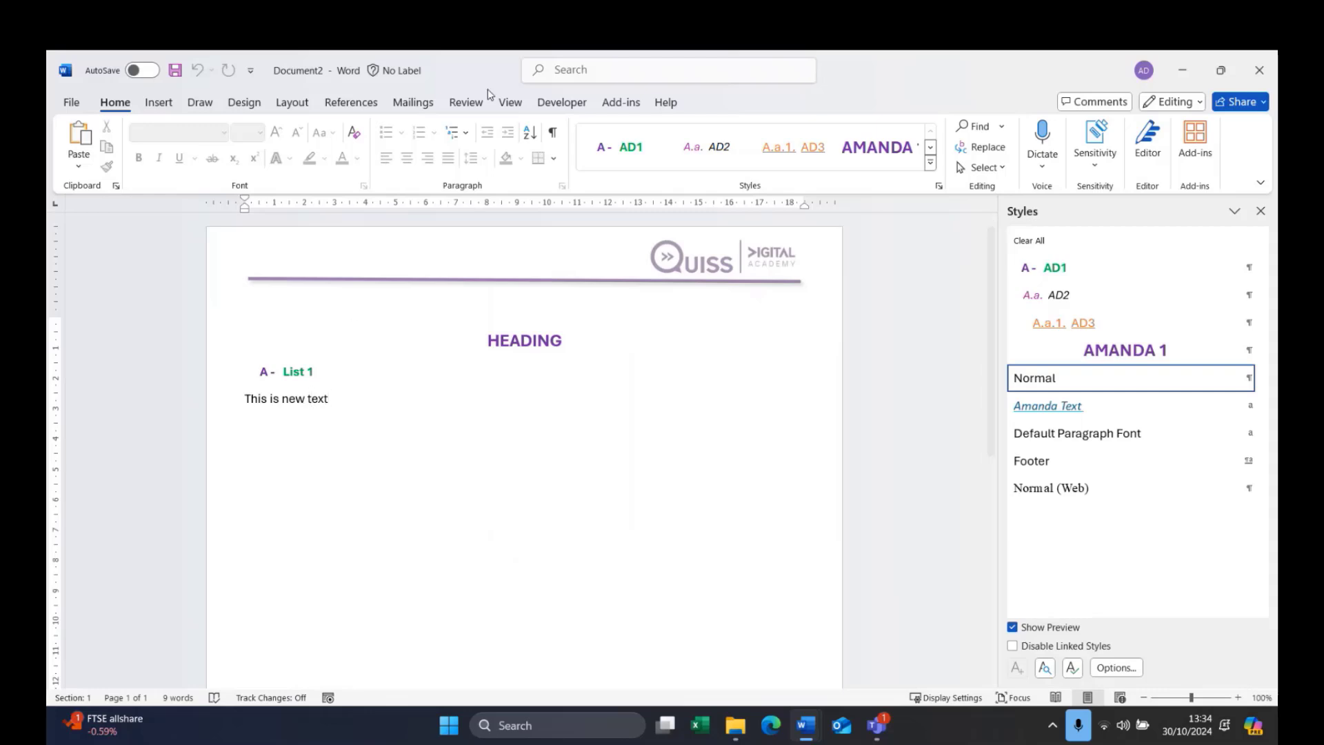
Stop the formatting protection on the document and return to the style list
{"action": "left_click", "coordinate": [510, 102]}
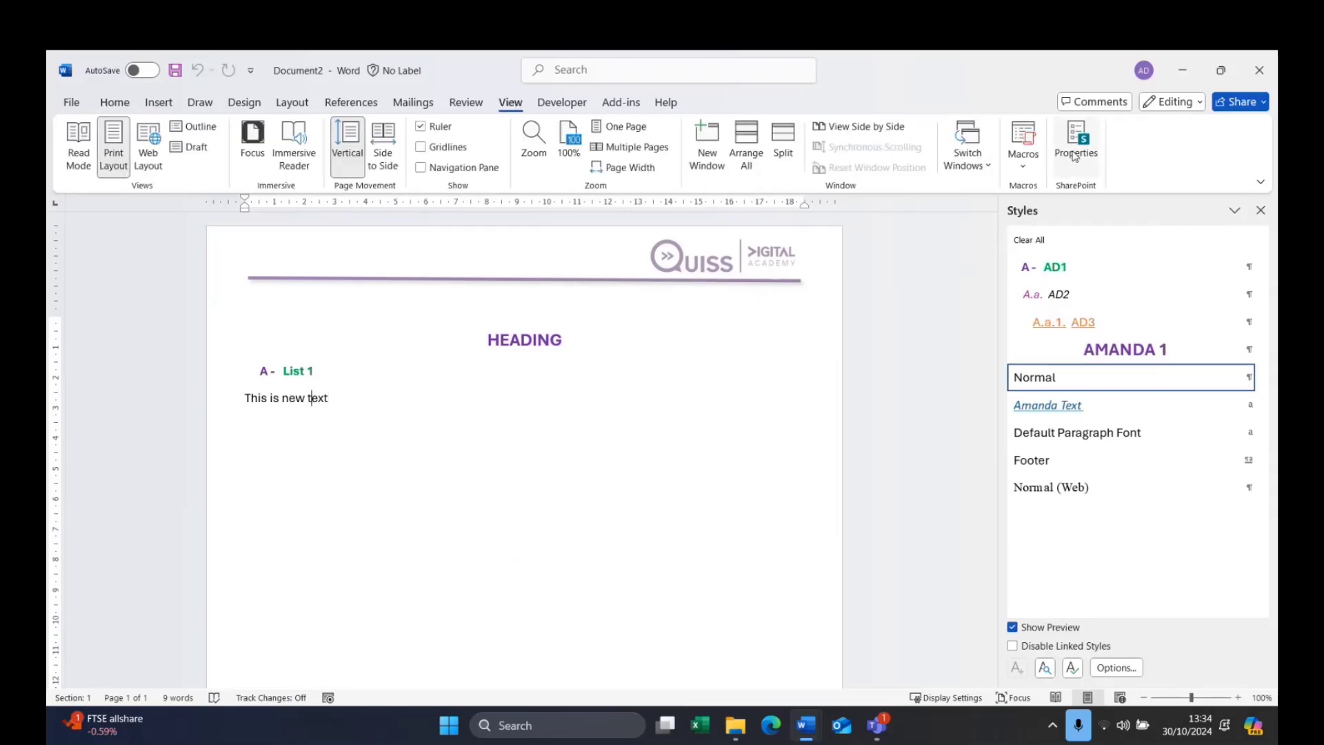
{"action": "left_click", "coordinate": [466, 103]}
{"action": "left_click", "coordinate": [1128, 148]}
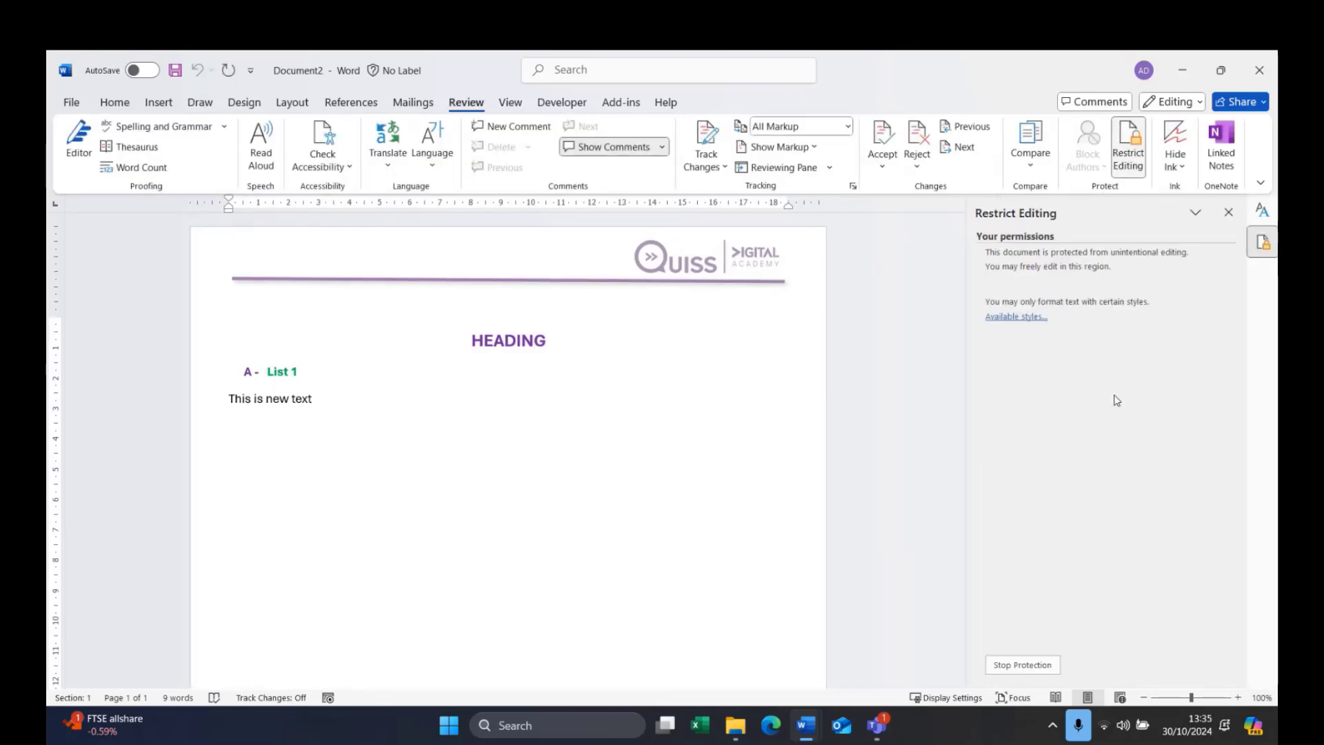
{"action": "left_click", "coordinate": [1031, 665]}
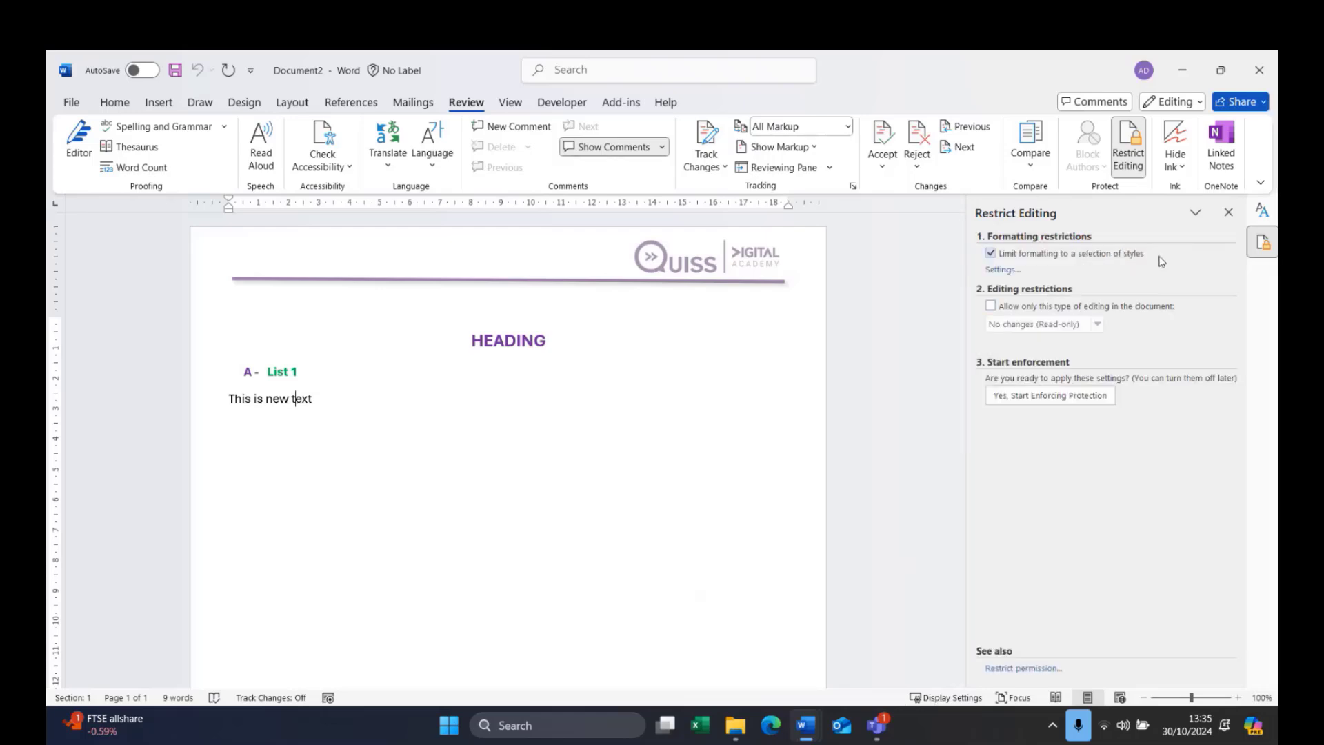
{"action": "left_click", "coordinate": [1262, 211]}
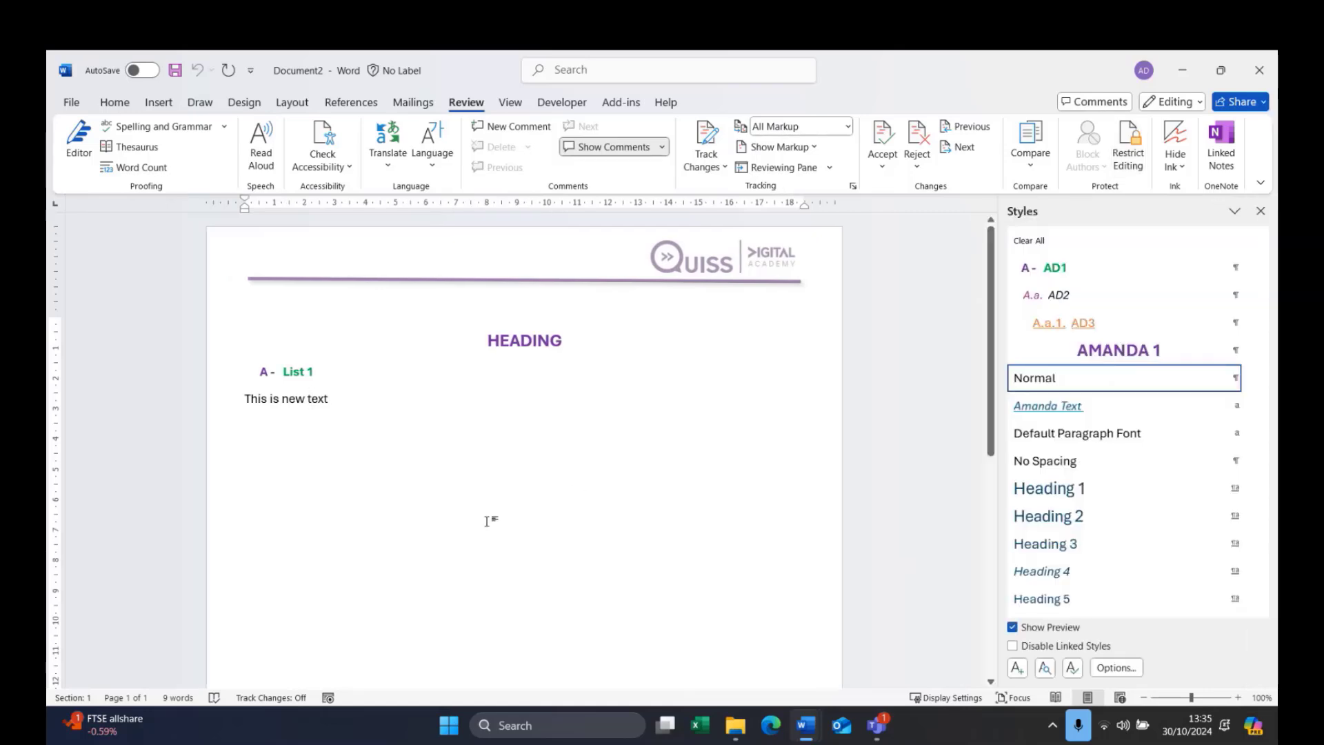
Switch to Styles.docx, select all instances of the Topic style and centre the selected headings
{"action": "left_click", "coordinate": [384, 383]}
{"action": "scroll", "coordinate": [681, 360], "scroll_direction": "down", "scroll_amount": 1}
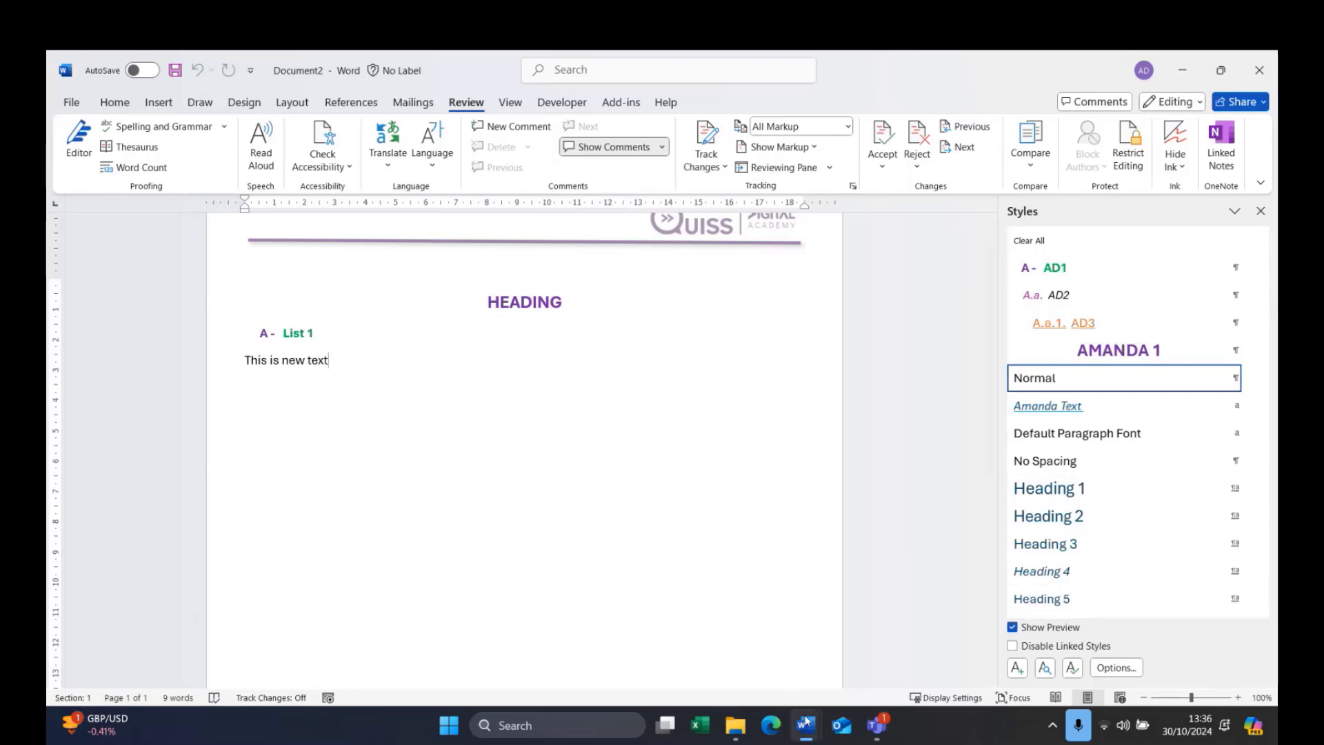
{"action": "mouse_move", "coordinate": [805, 724]}
{"action": "left_click", "coordinate": [752, 626]}
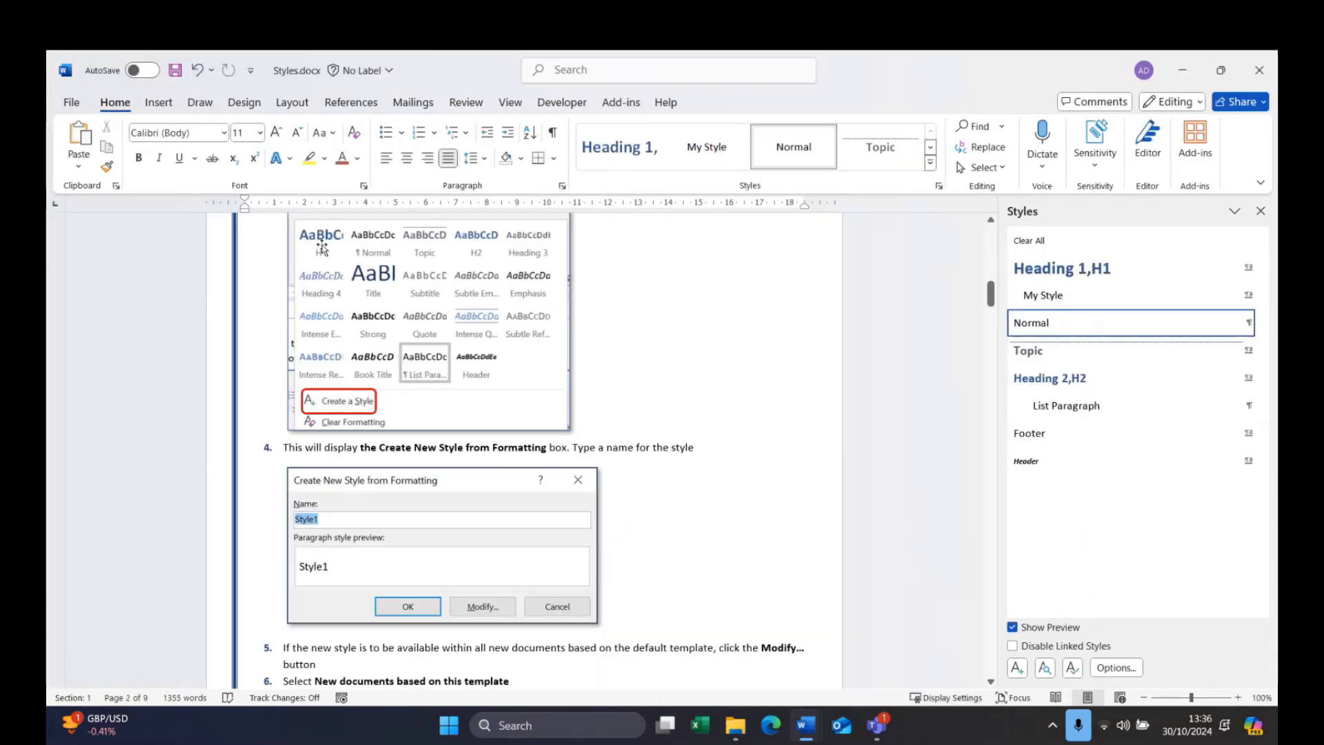
{"action": "scroll", "coordinate": [789, 469], "scroll_direction": "up", "scroll_amount": 2}
{"action": "scroll", "coordinate": [789, 469], "scroll_direction": "up", "scroll_amount": 5}
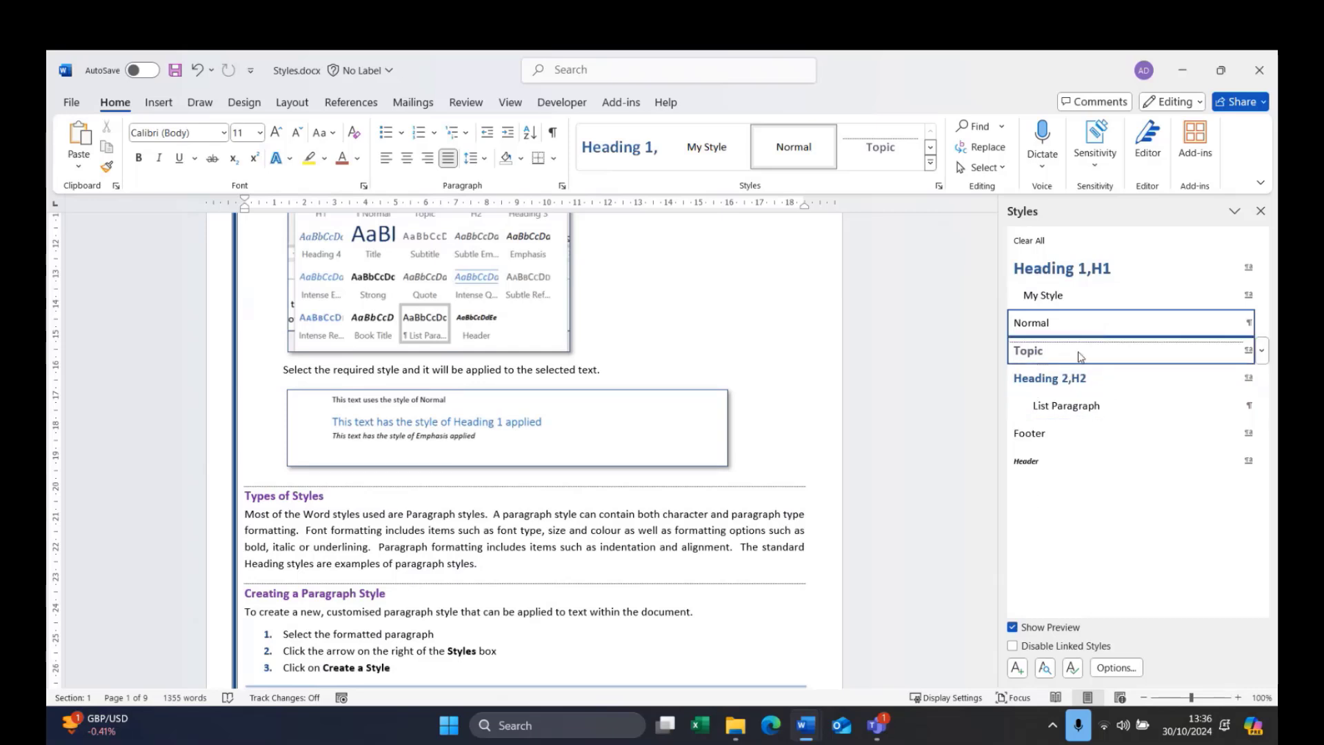
{"action": "left_click", "coordinate": [1261, 351]}
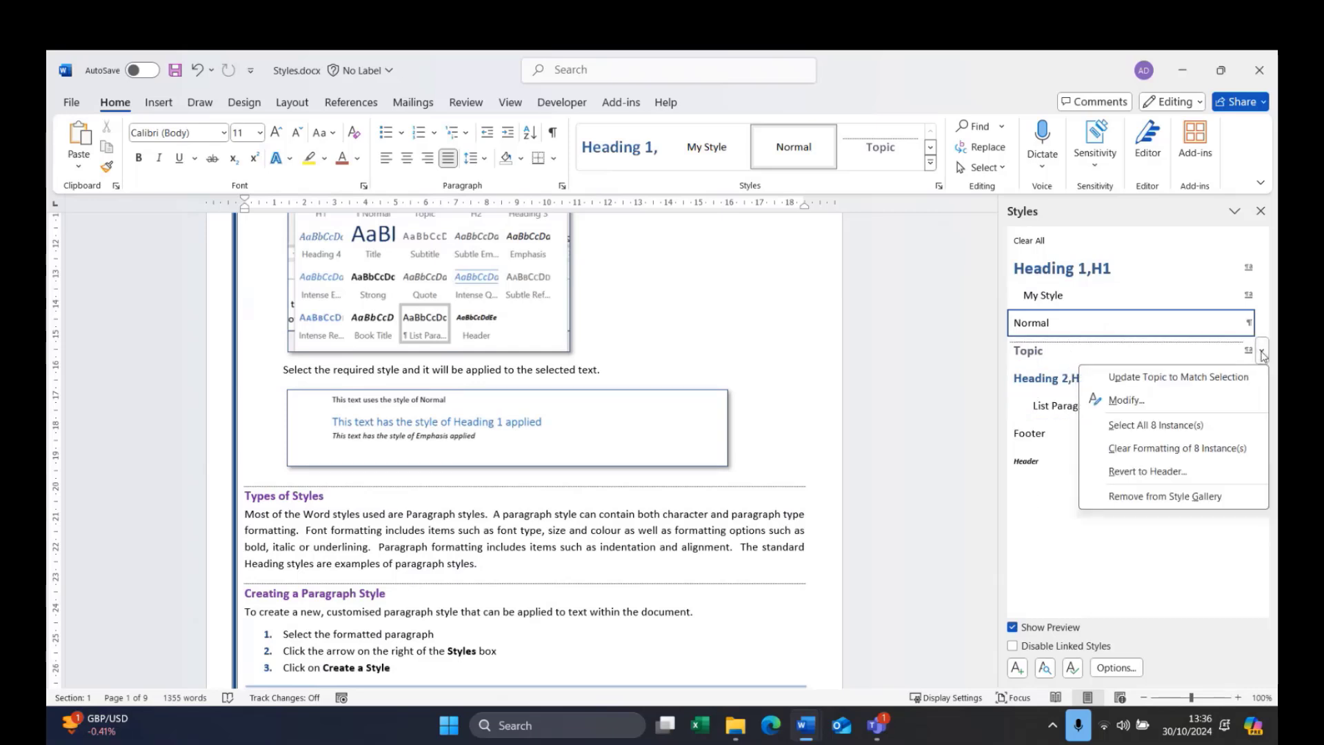
{"action": "left_click", "coordinate": [1141, 426]}
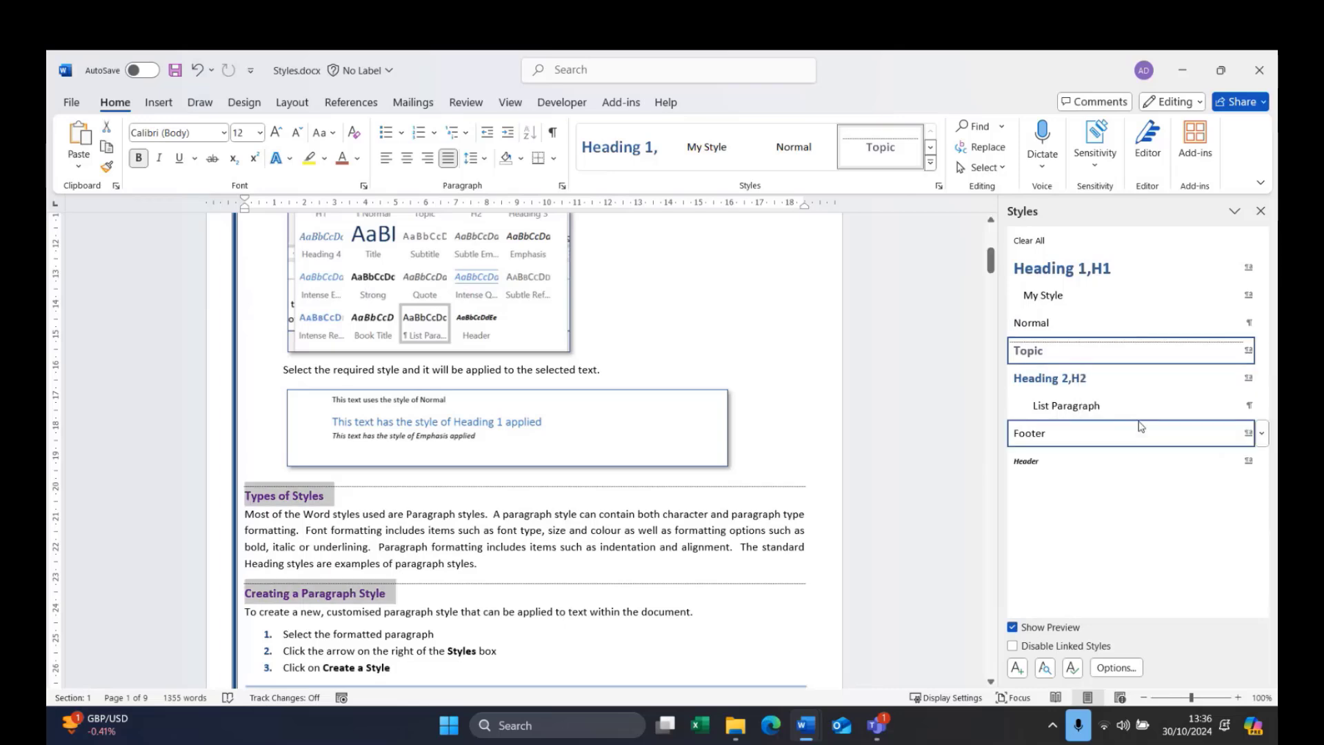
{"action": "left_click", "coordinate": [407, 158]}
Look through the pages of Styles.docx to check the alignment of the Topic headings, and clear the selection
{"action": "scroll", "coordinate": [650, 518], "scroll_direction": "down", "scroll_amount": 15}
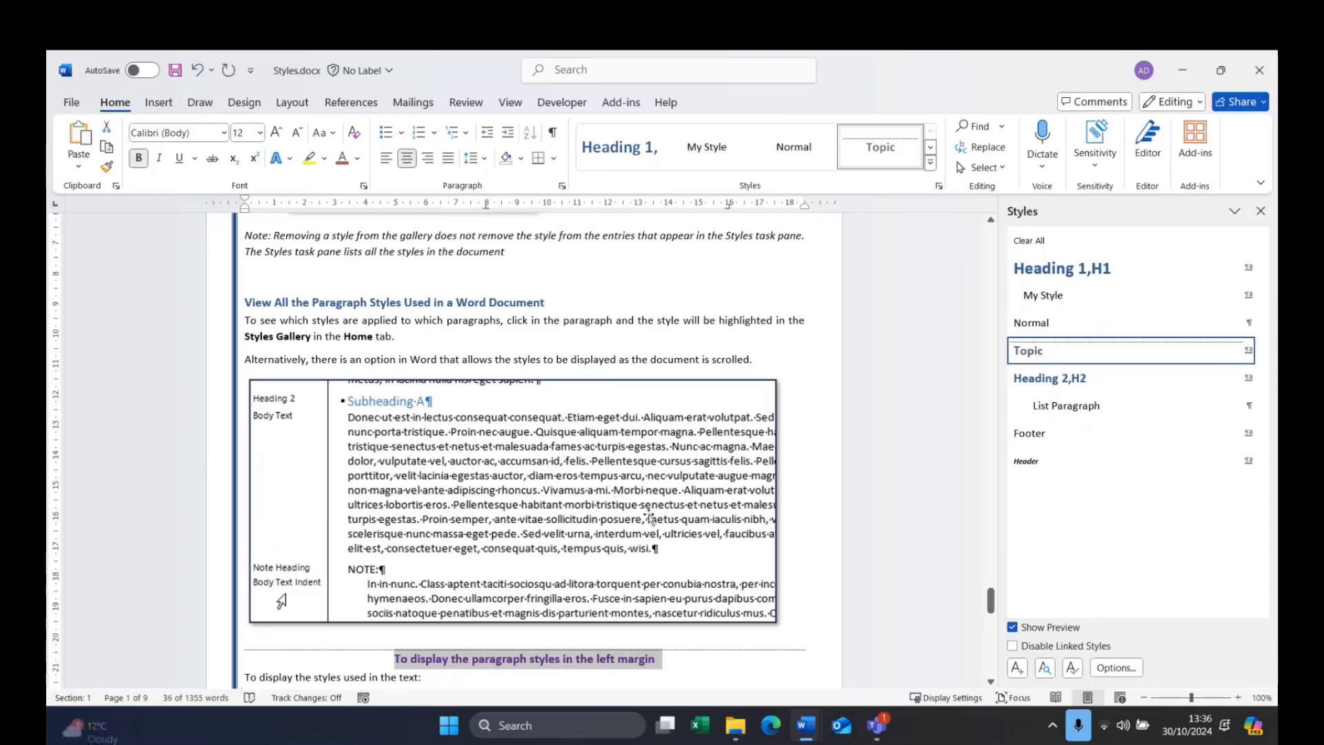
{"action": "scroll", "coordinate": [650, 517], "scroll_direction": "down", "scroll_amount": 15}
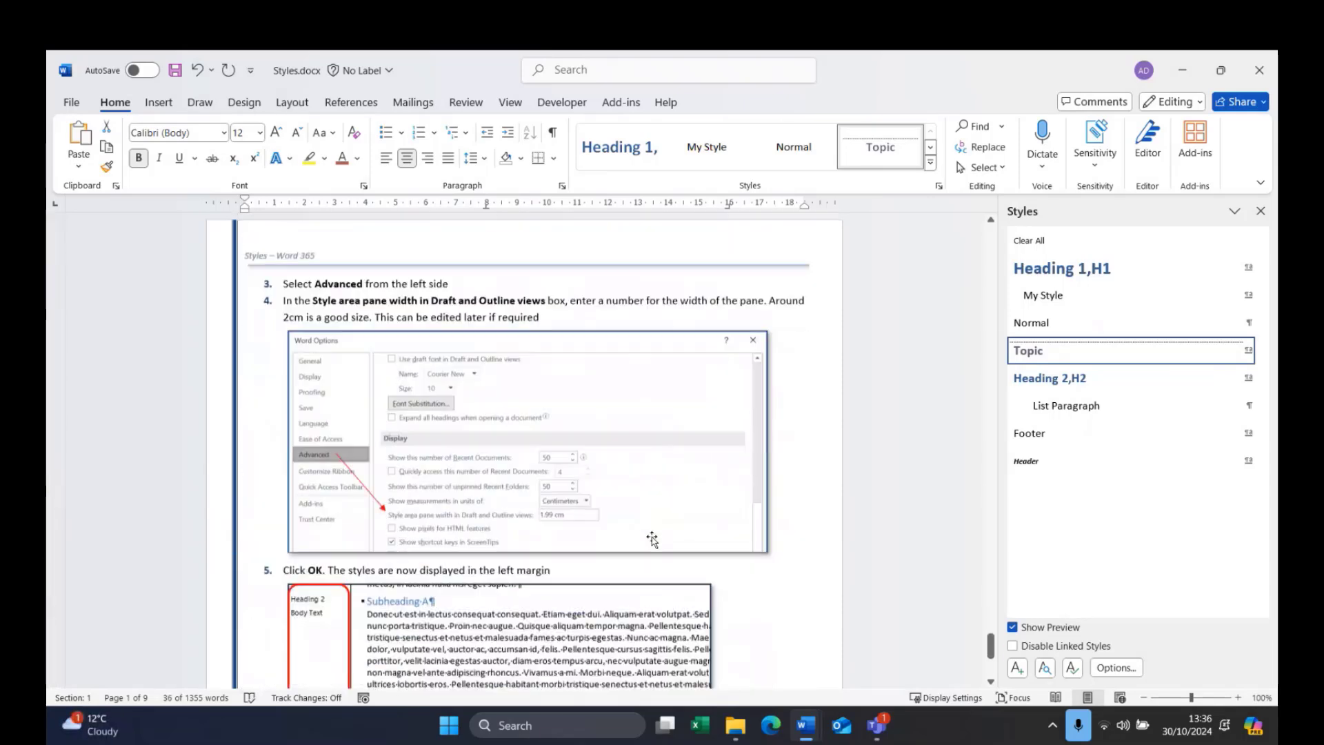
{"action": "scroll", "coordinate": [652, 539], "scroll_direction": "down", "scroll_amount": 8}
{"action": "scroll", "coordinate": [655, 535], "scroll_direction": "up", "scroll_amount": 5}
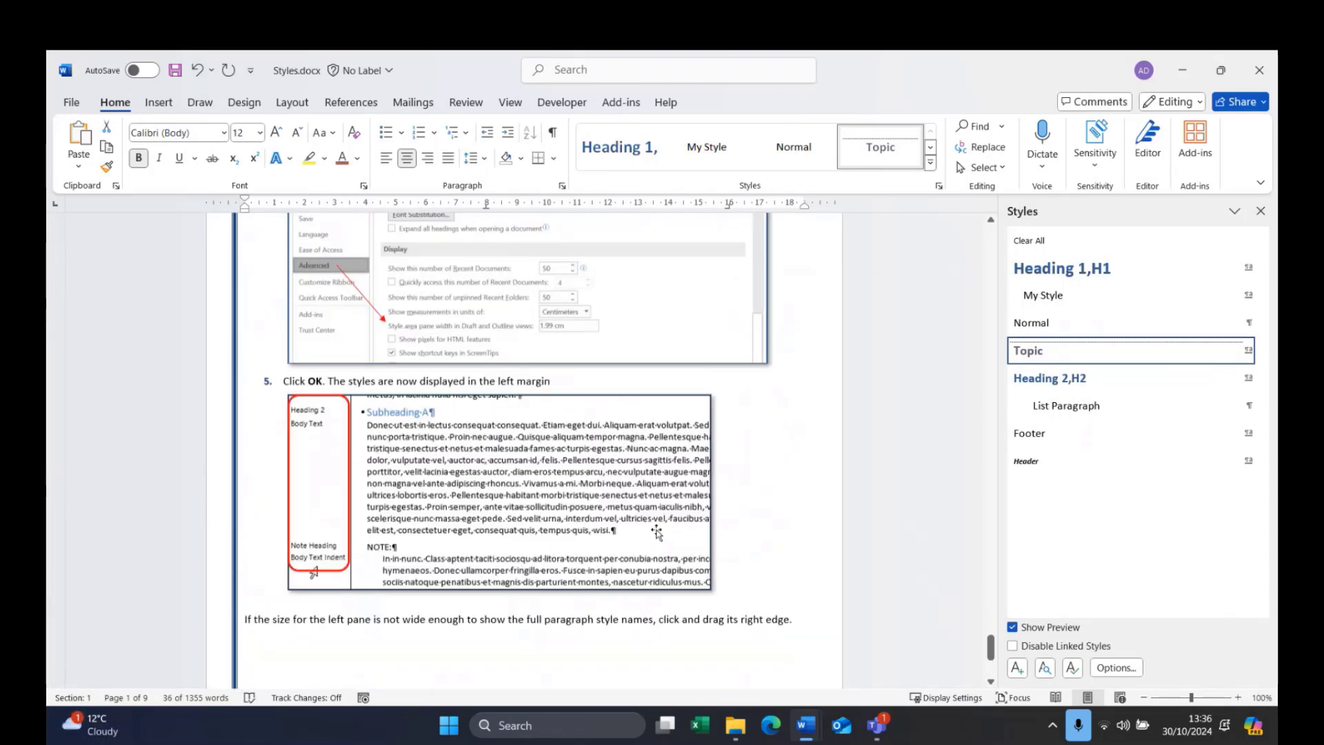
{"action": "scroll", "coordinate": [658, 532], "scroll_direction": "up", "scroll_amount": 15}
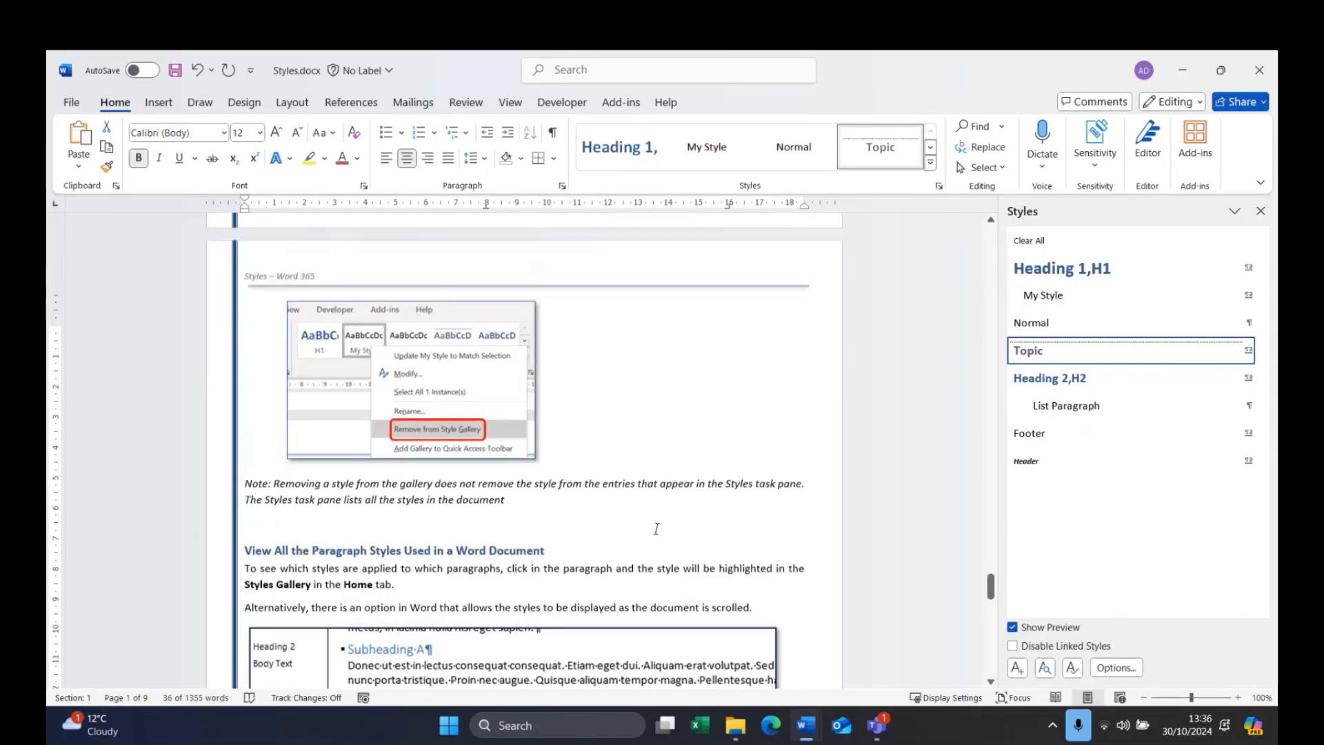
{"action": "scroll", "coordinate": [656, 528], "scroll_direction": "up", "scroll_amount": 10}
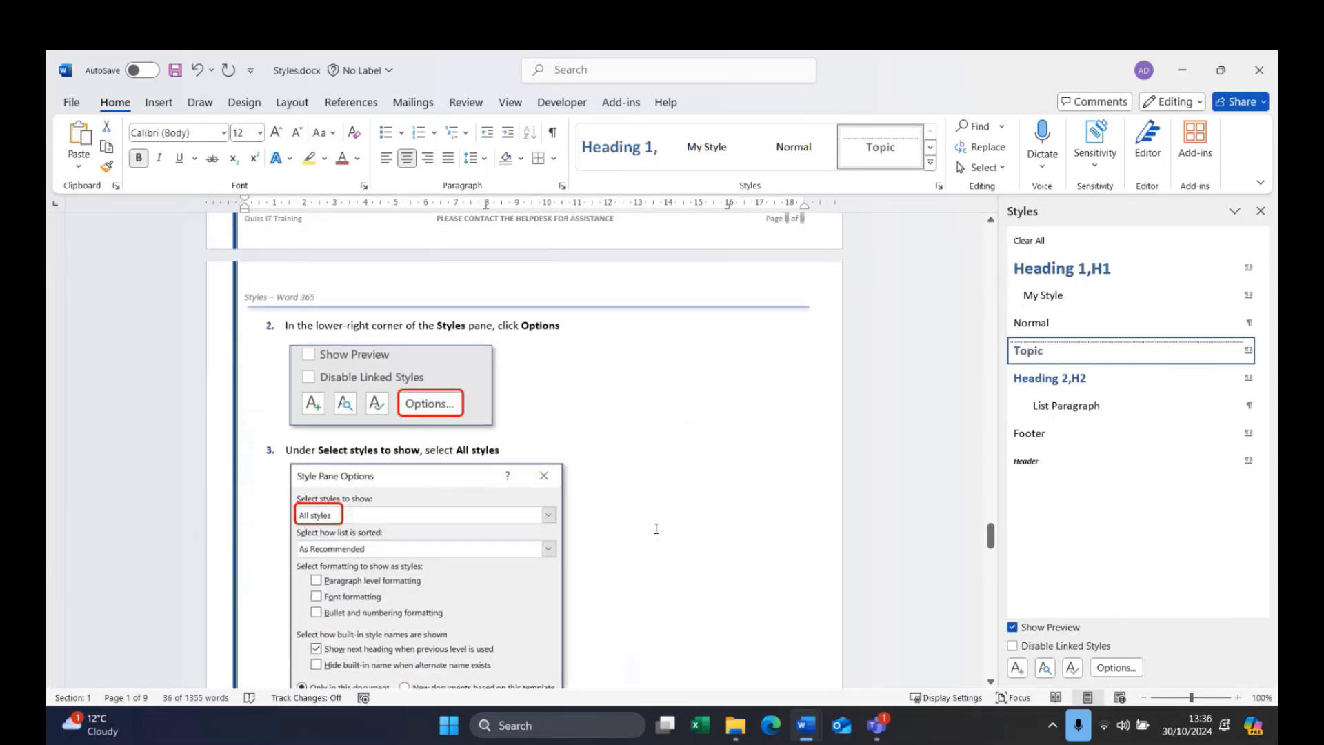
{"action": "scroll", "coordinate": [655, 528], "scroll_direction": "up", "scroll_amount": 10}
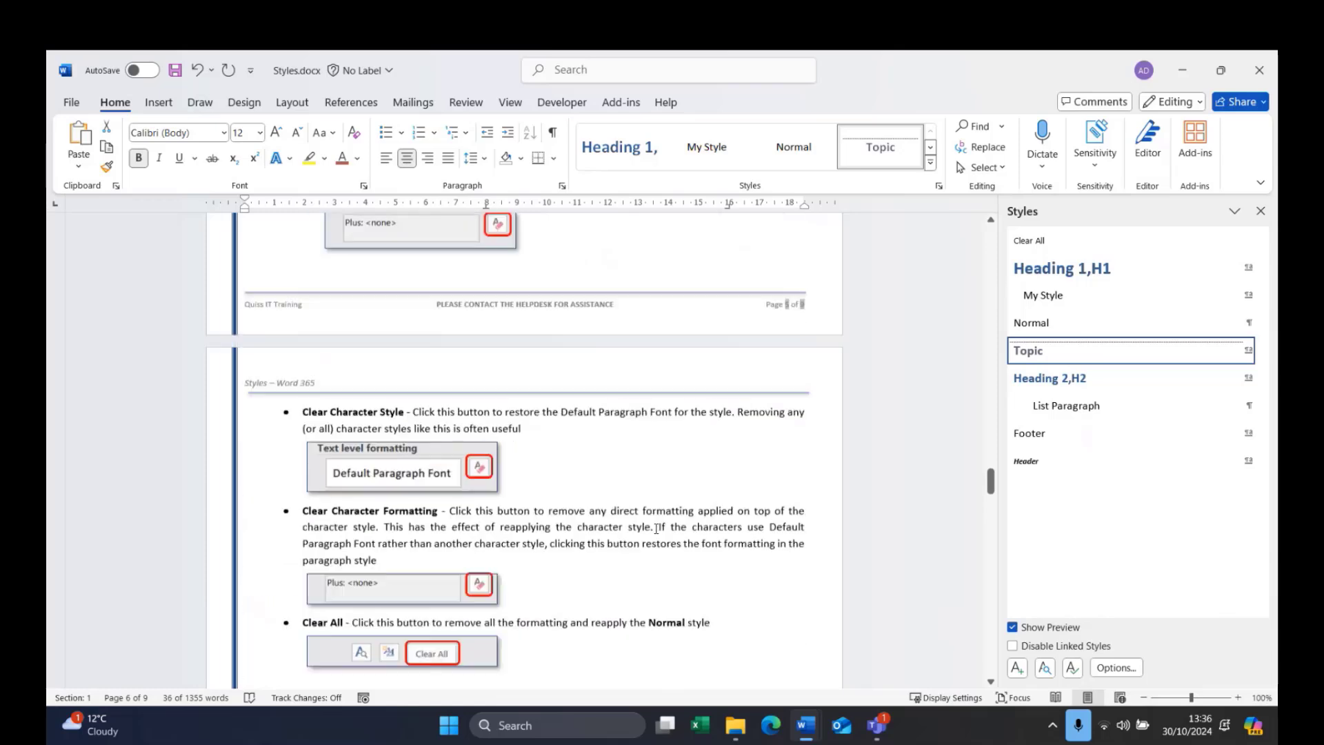
{"action": "scroll", "coordinate": [656, 528], "scroll_direction": "up", "scroll_amount": 10}
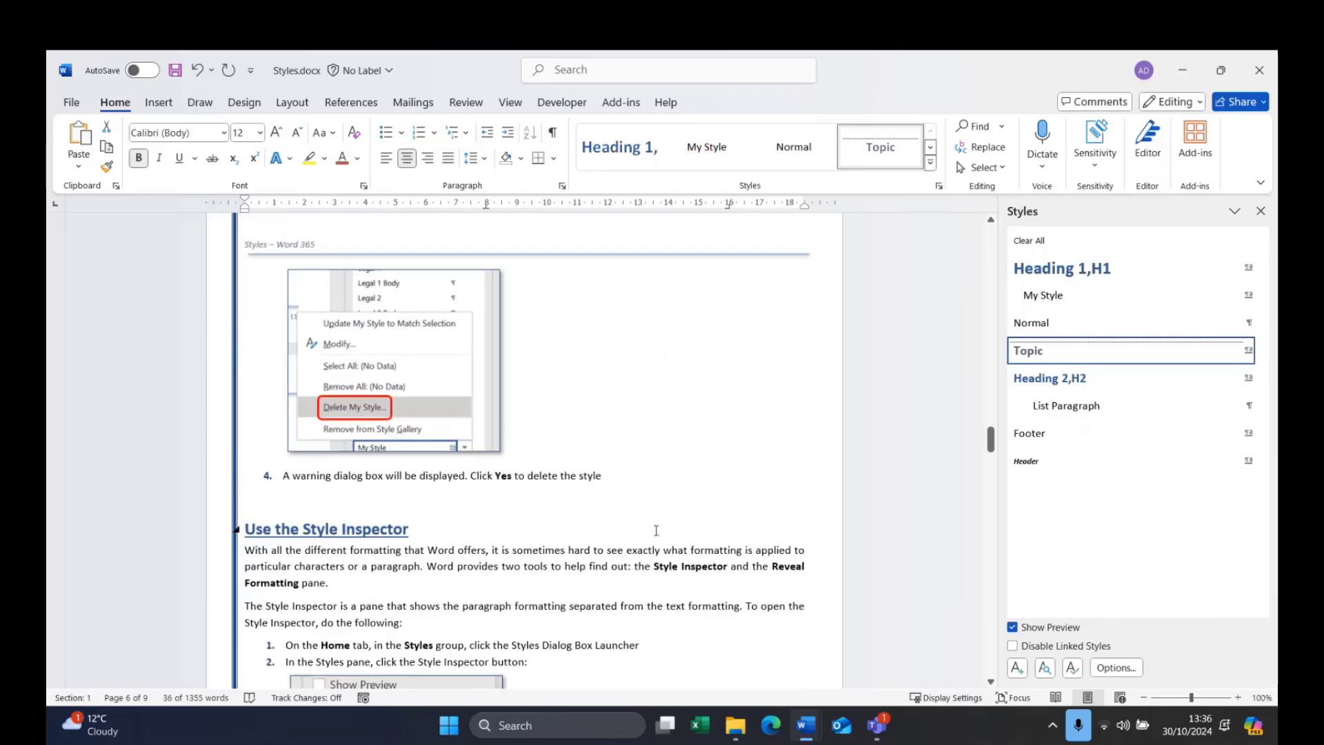
{"action": "scroll", "coordinate": [656, 530], "scroll_direction": "up", "scroll_amount": 10}
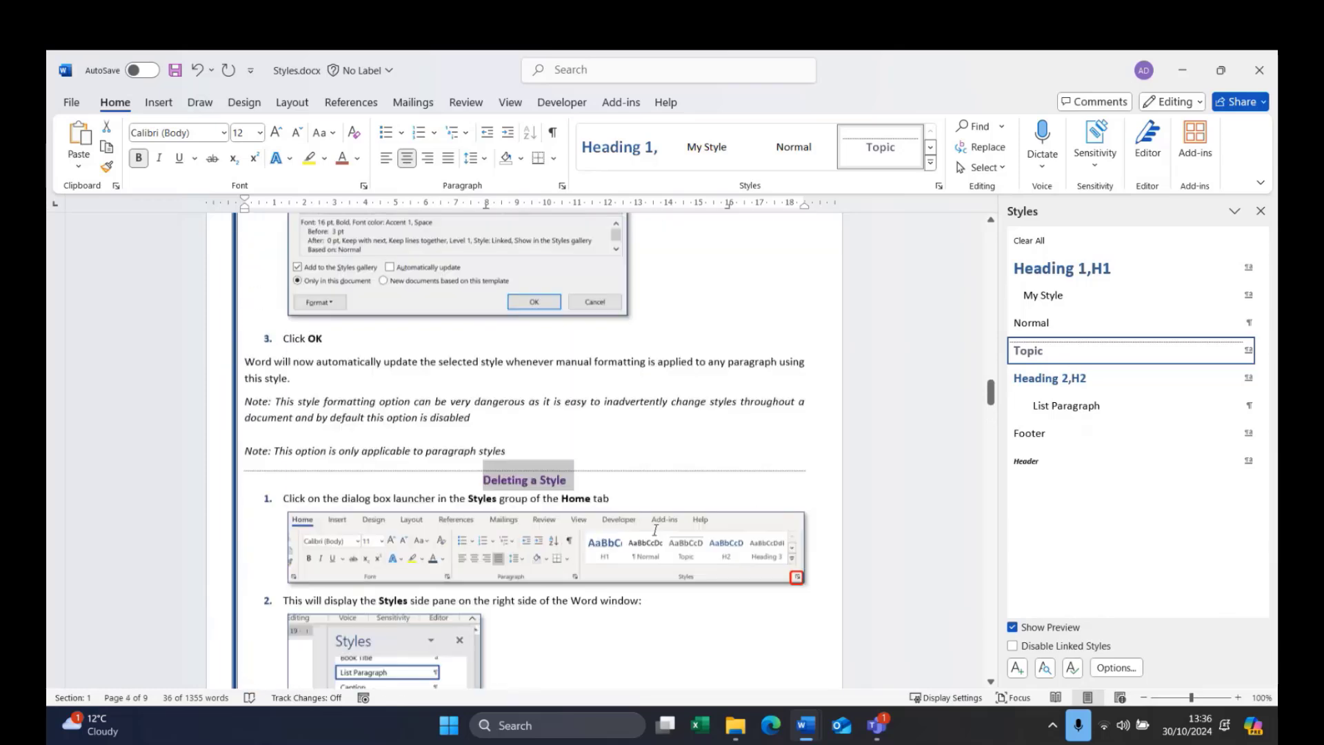
{"action": "scroll", "coordinate": [656, 530], "scroll_direction": "up", "scroll_amount": 10}
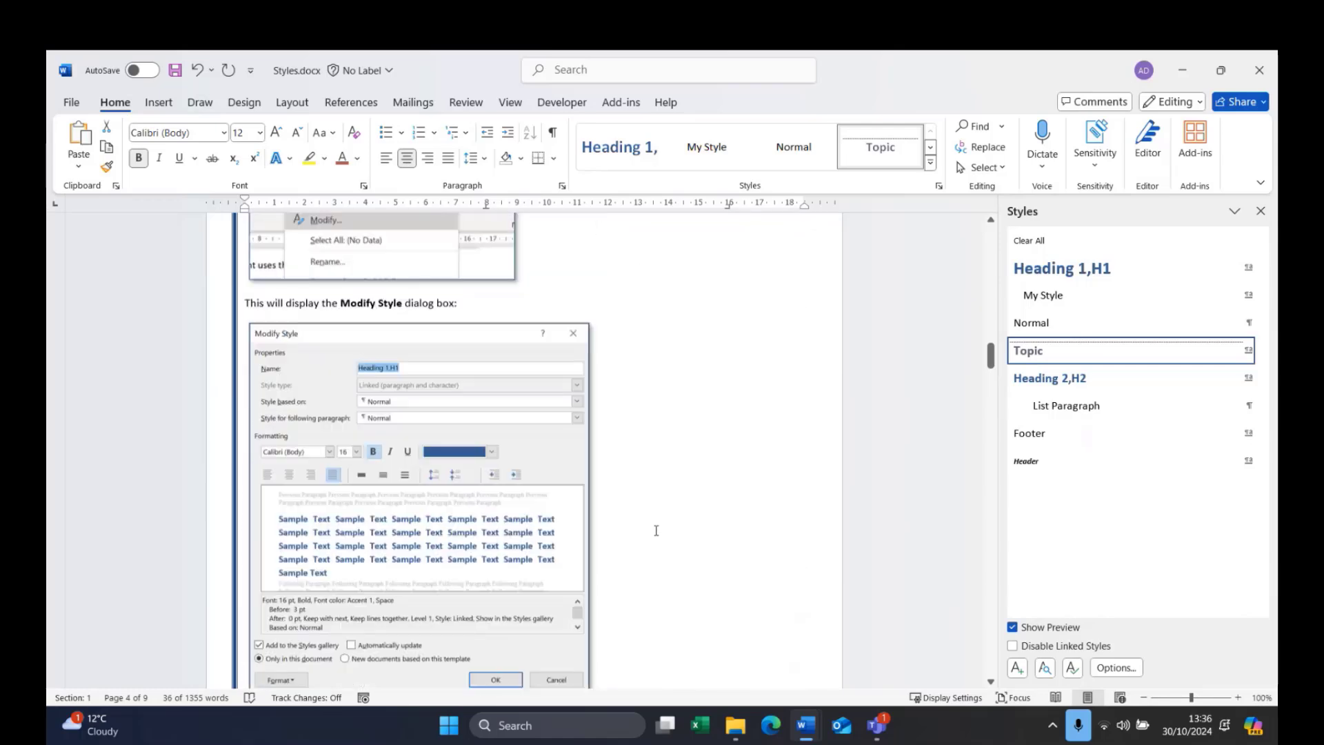
{"action": "scroll", "coordinate": [656, 530], "scroll_direction": "up", "scroll_amount": 10}
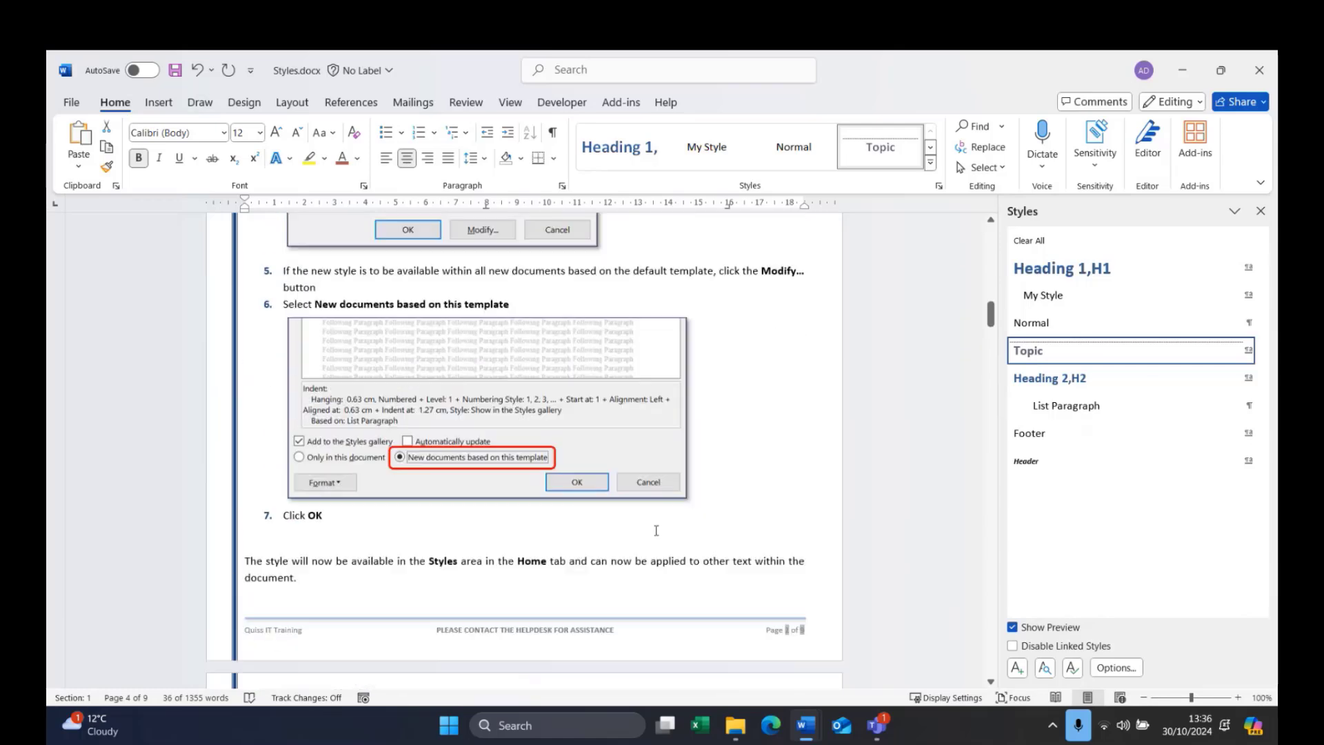
{"action": "scroll", "coordinate": [656, 531], "scroll_direction": "up", "scroll_amount": 4}
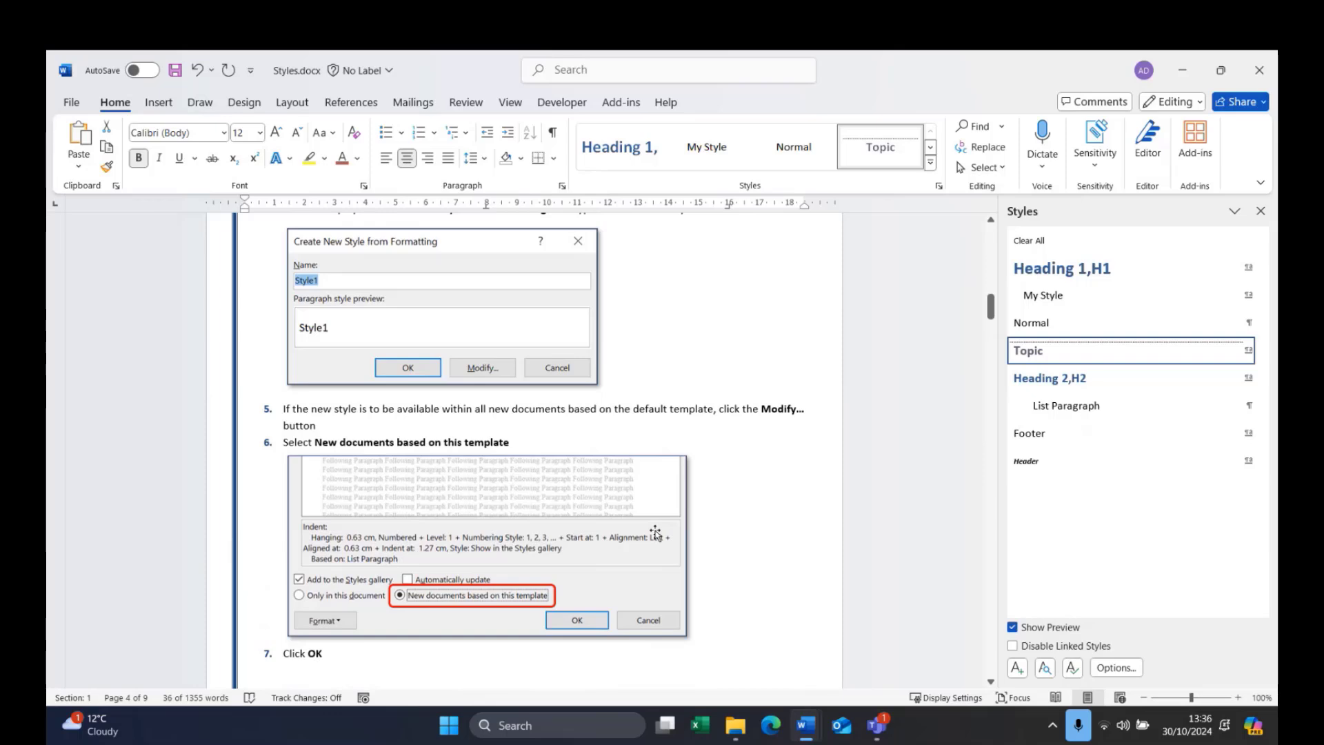
{"action": "left_click", "coordinate": [583, 427]}
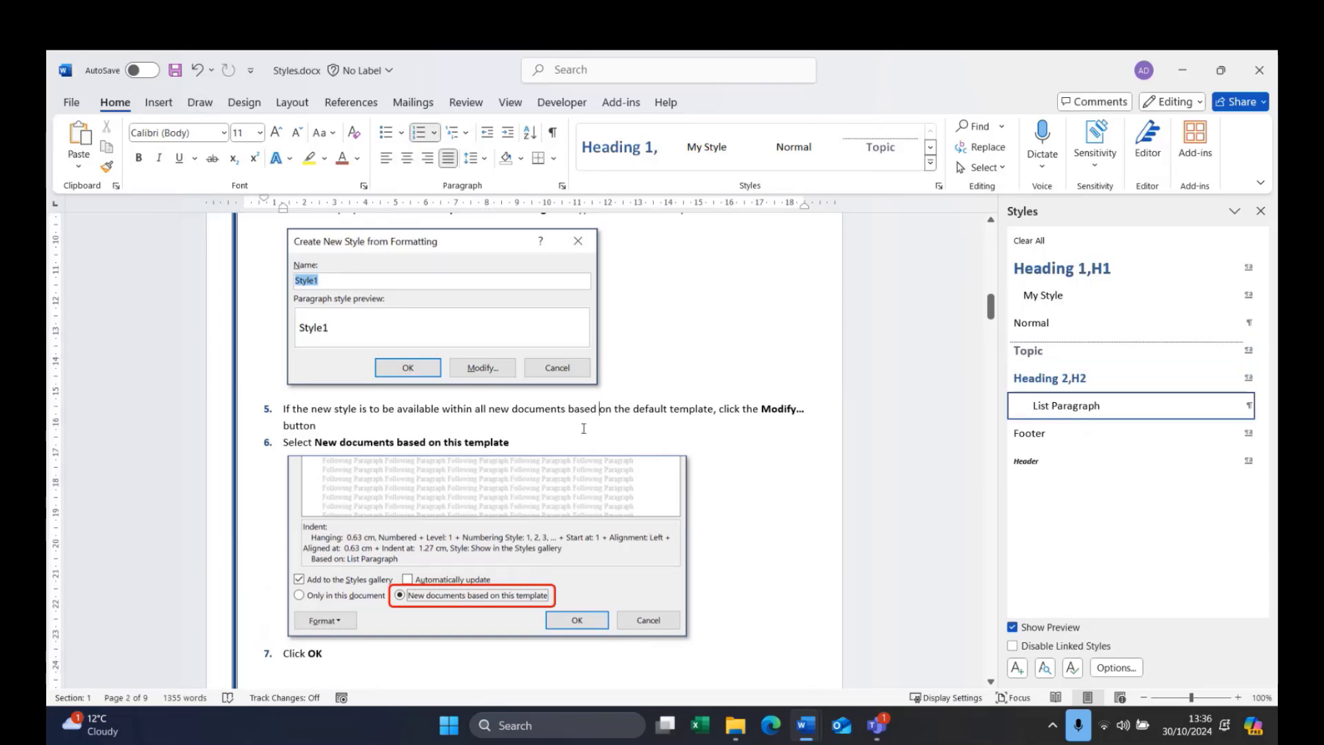